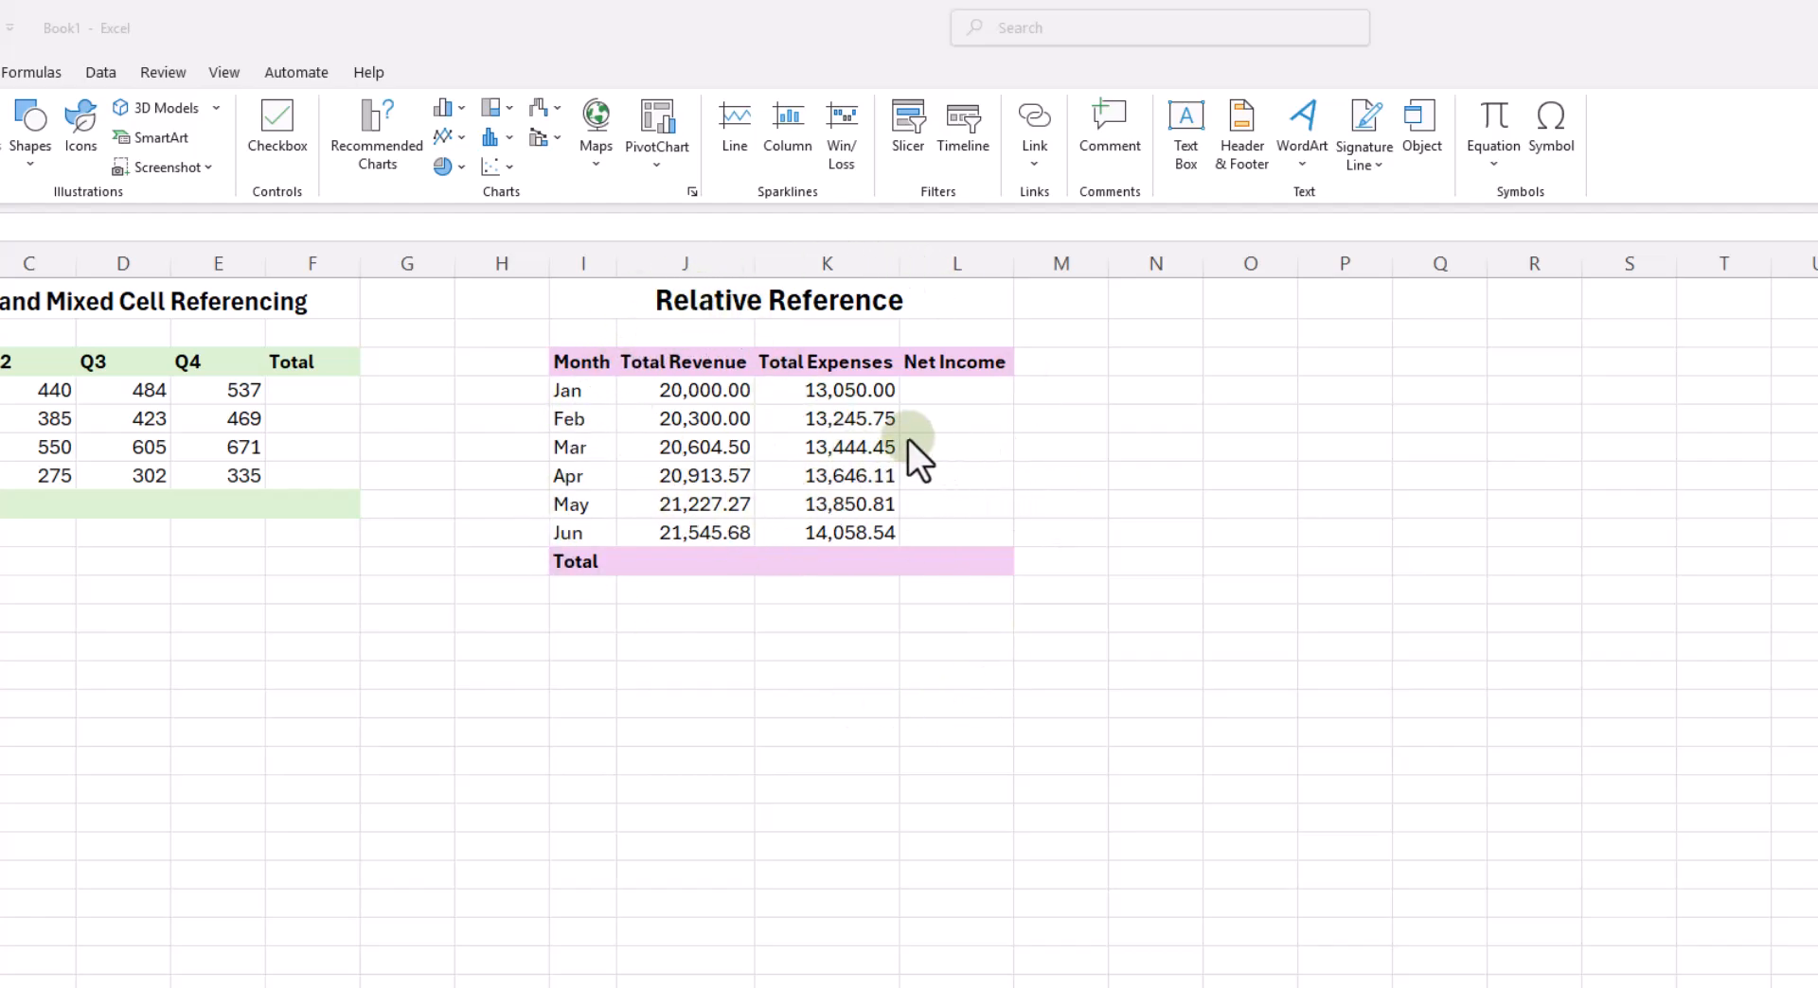
- Calculate January's net income in L4 with the formula =J4-K4
{"action": "left_click", "coordinate": [952, 390]}
{"action": "left_click", "coordinate": [953, 390]}
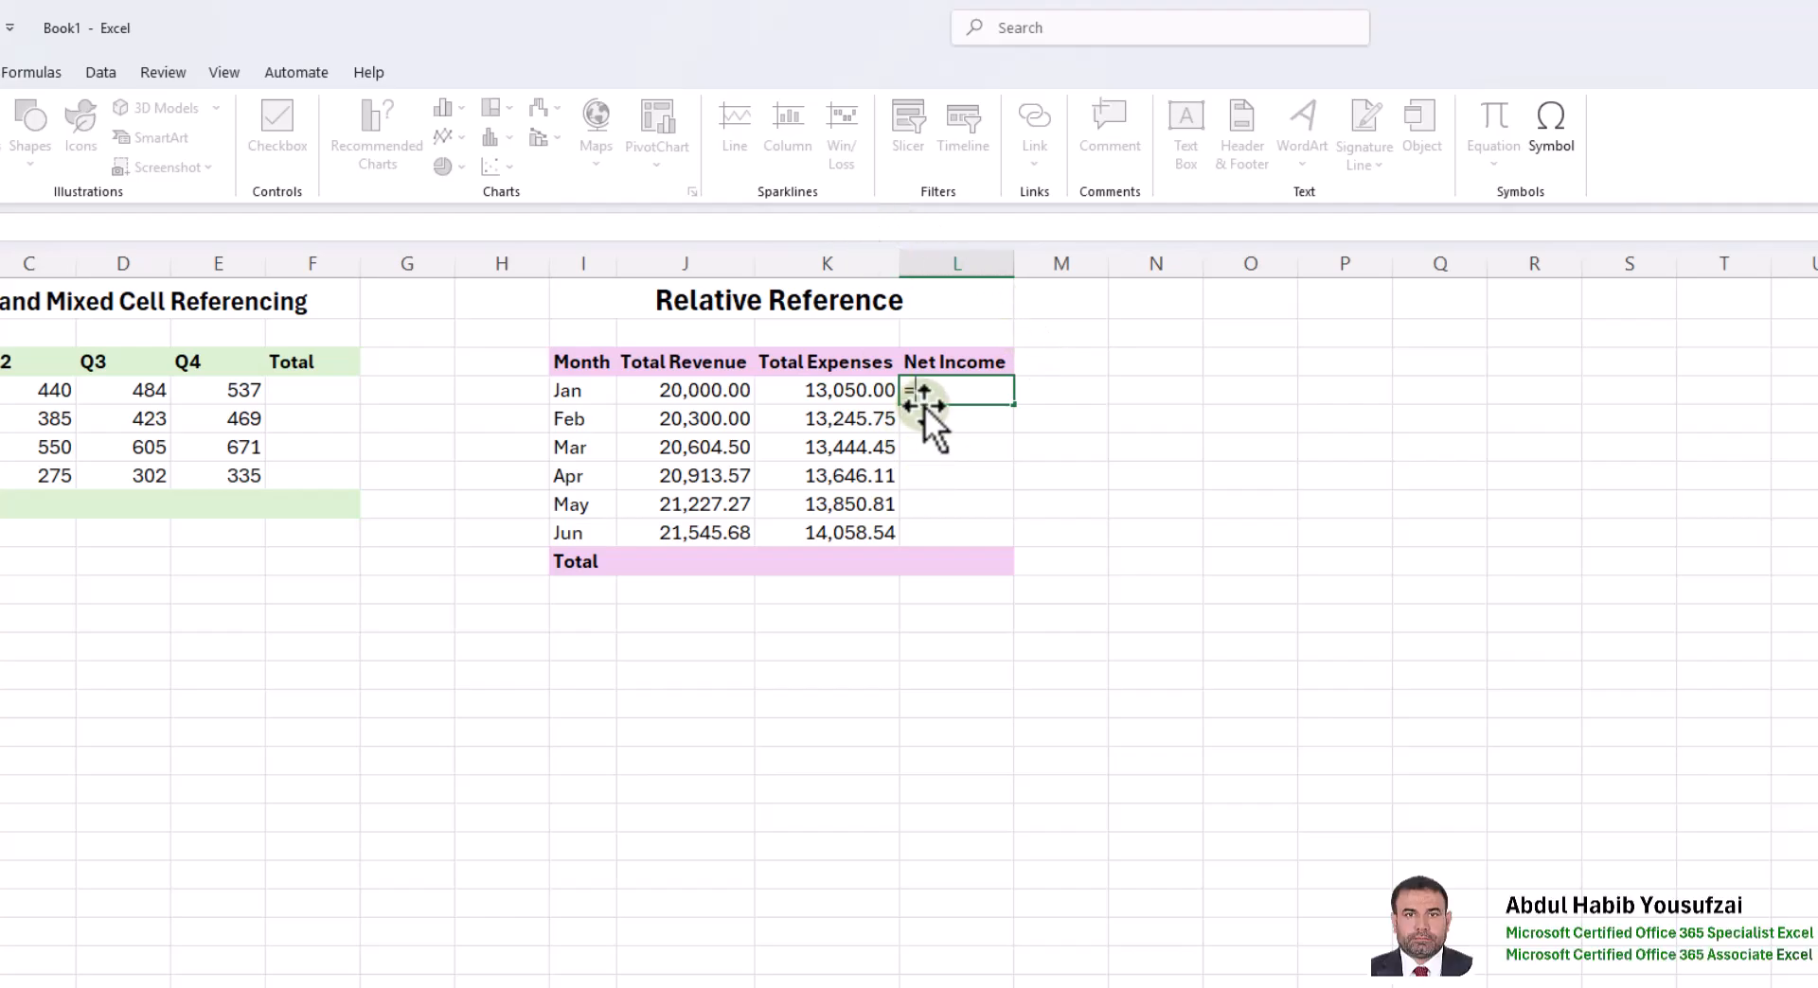
{"action": "left_click", "coordinate": [709, 389]}
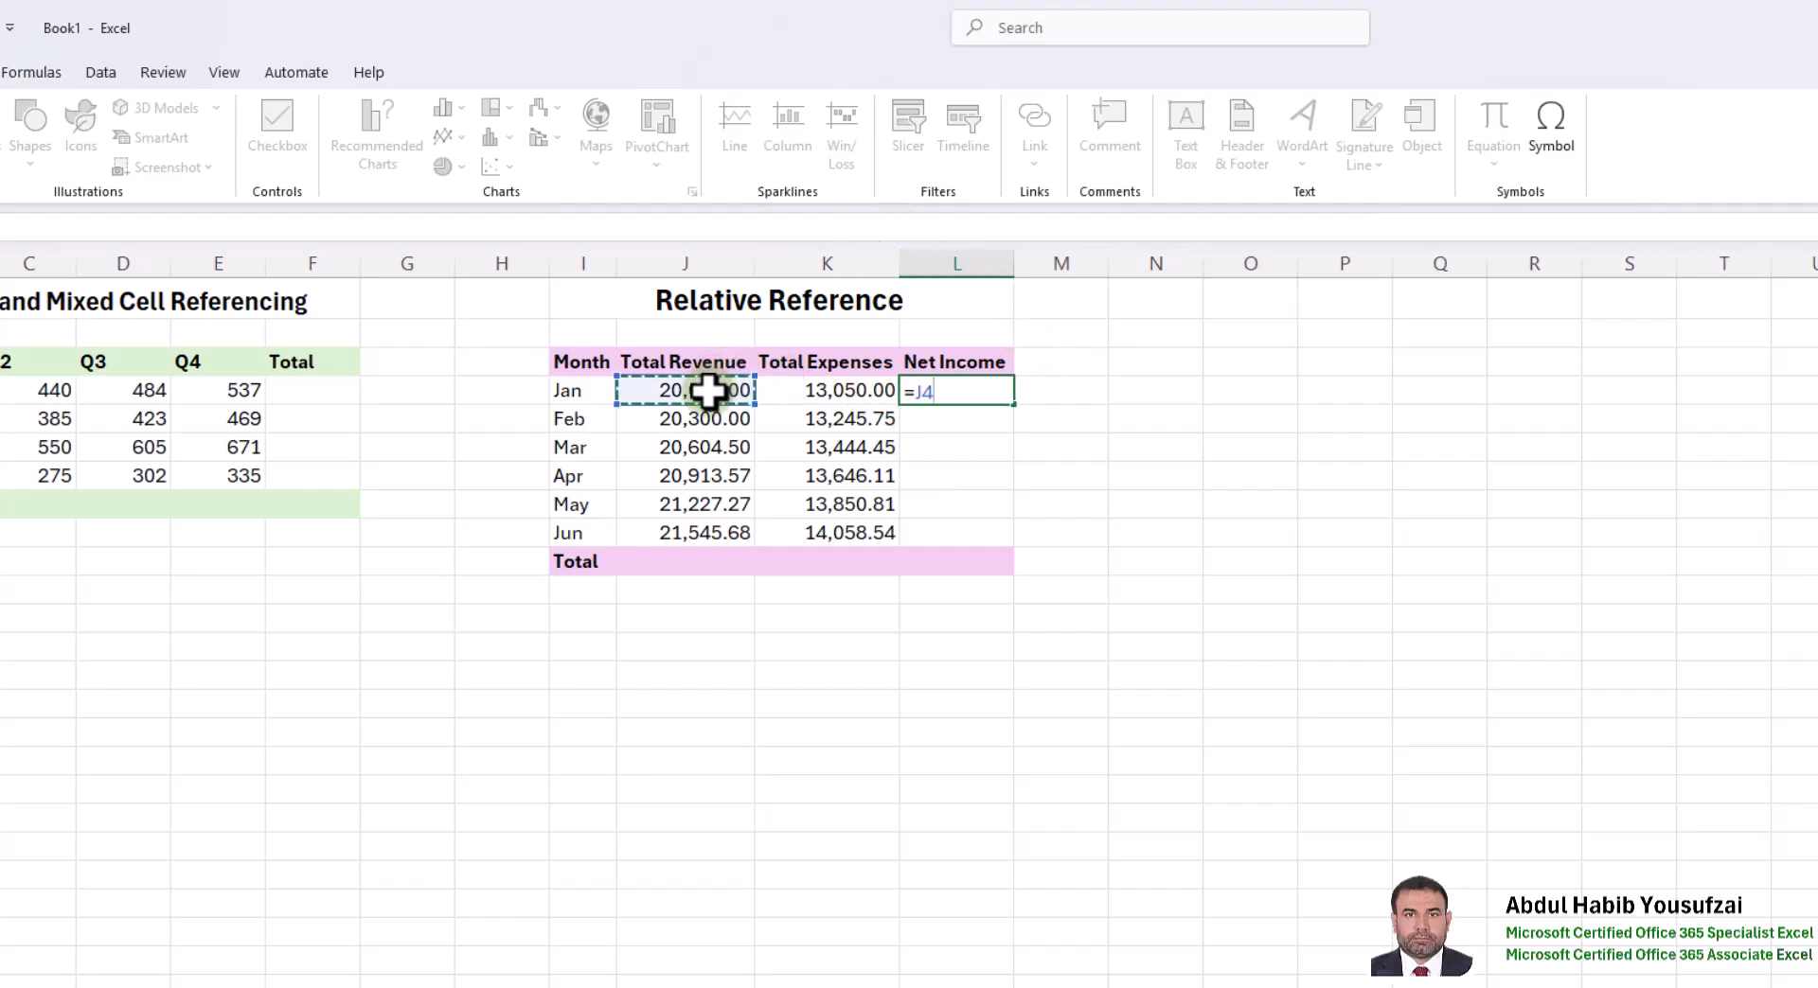
{"action": "type", "text": "-"}
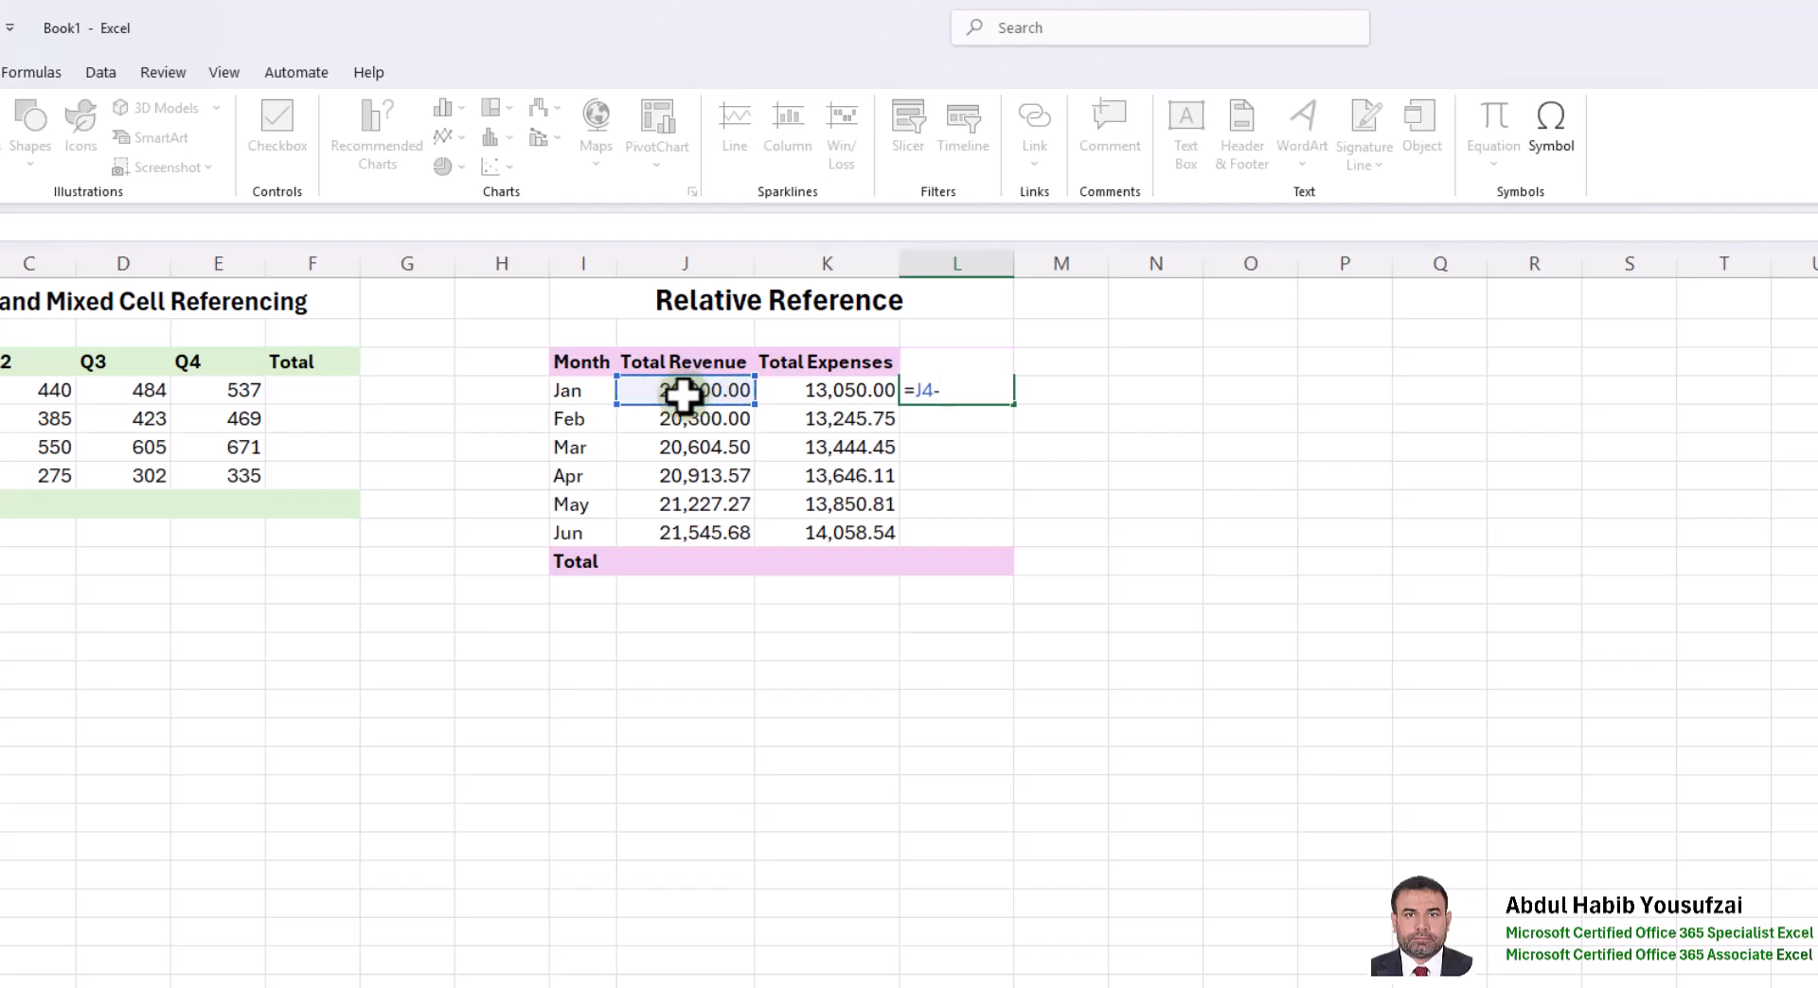
{"action": "left_click", "coordinate": [823, 391]}
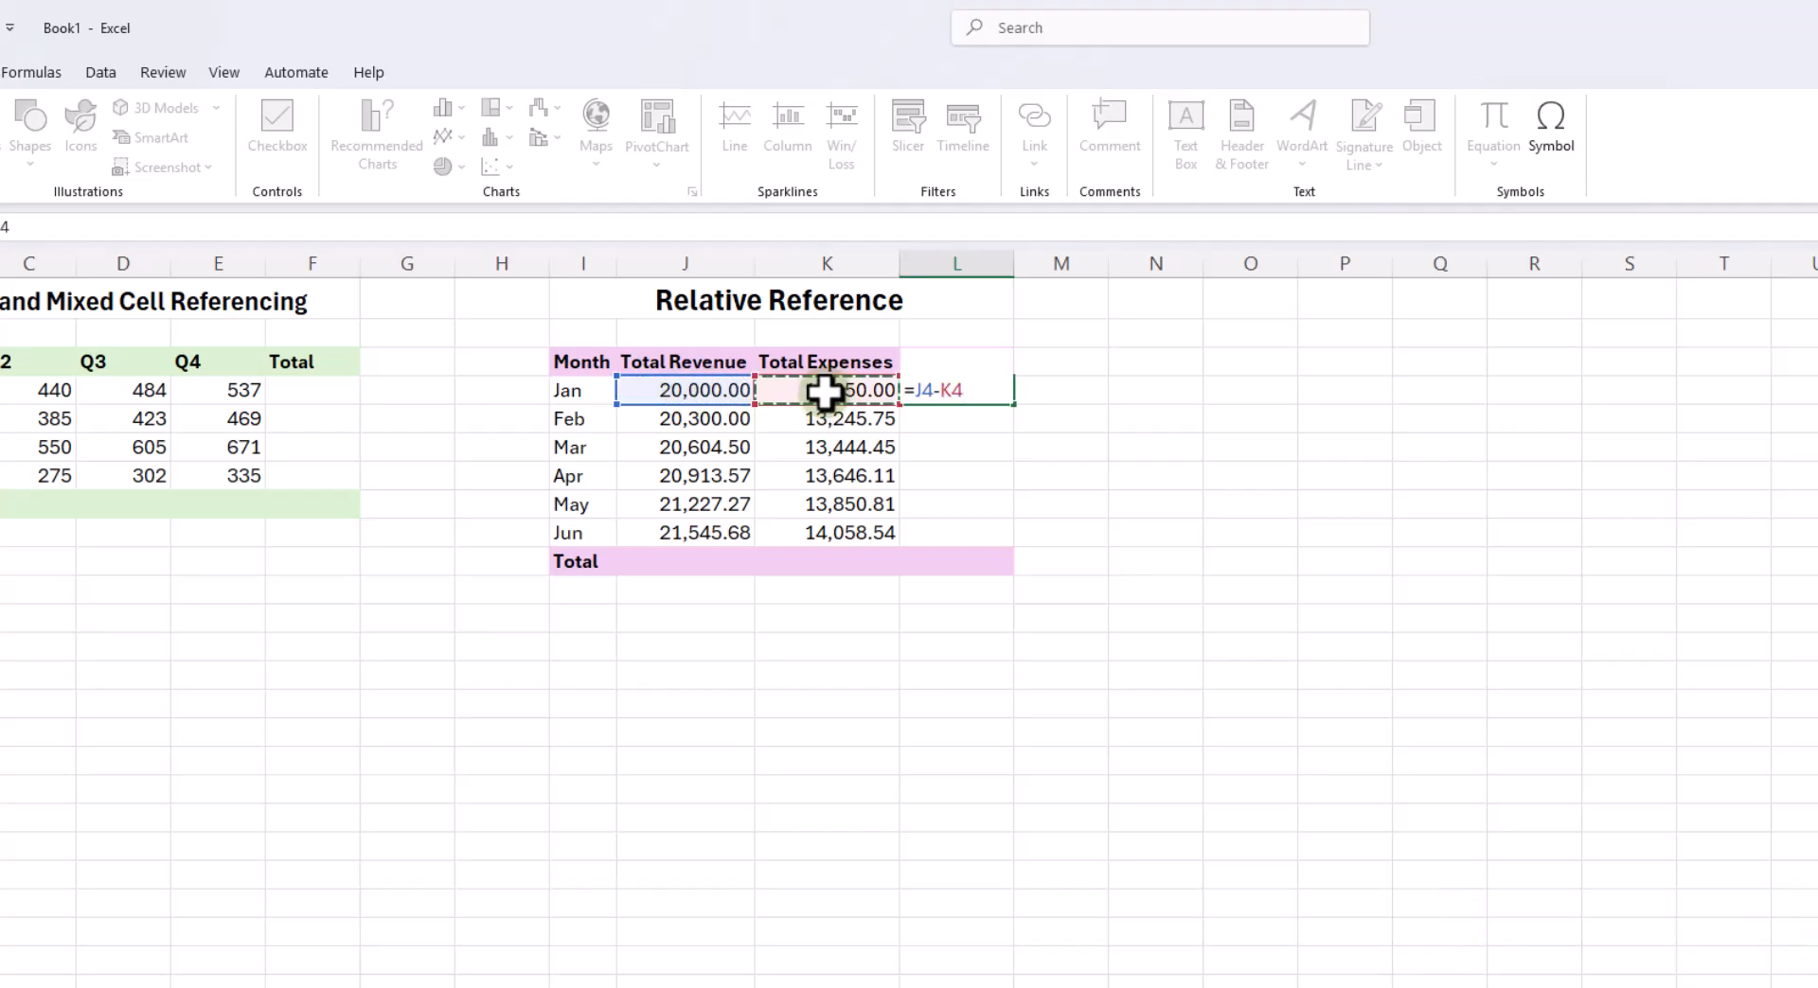
{"action": "key", "text": "Return"}
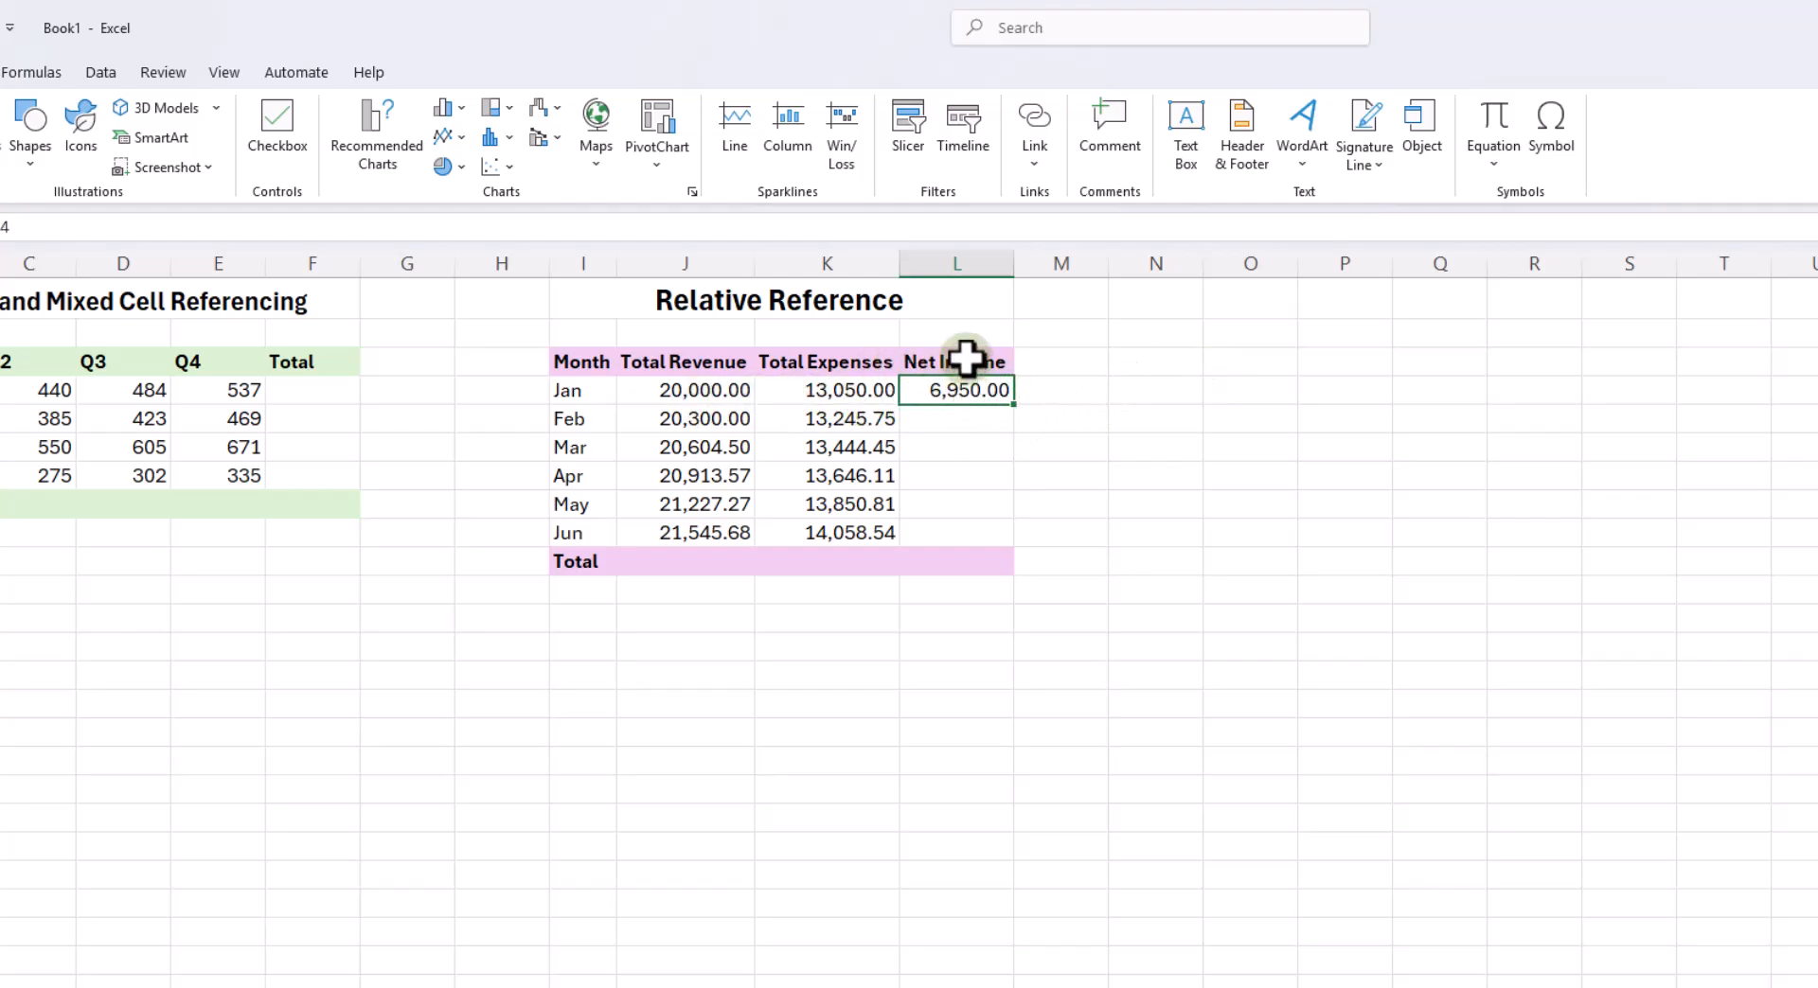
- Auto-fill the January net income formula down the column, undo that fill, and refill it only through June in L9
{"action": "double_click", "coordinate": [1014, 407]}
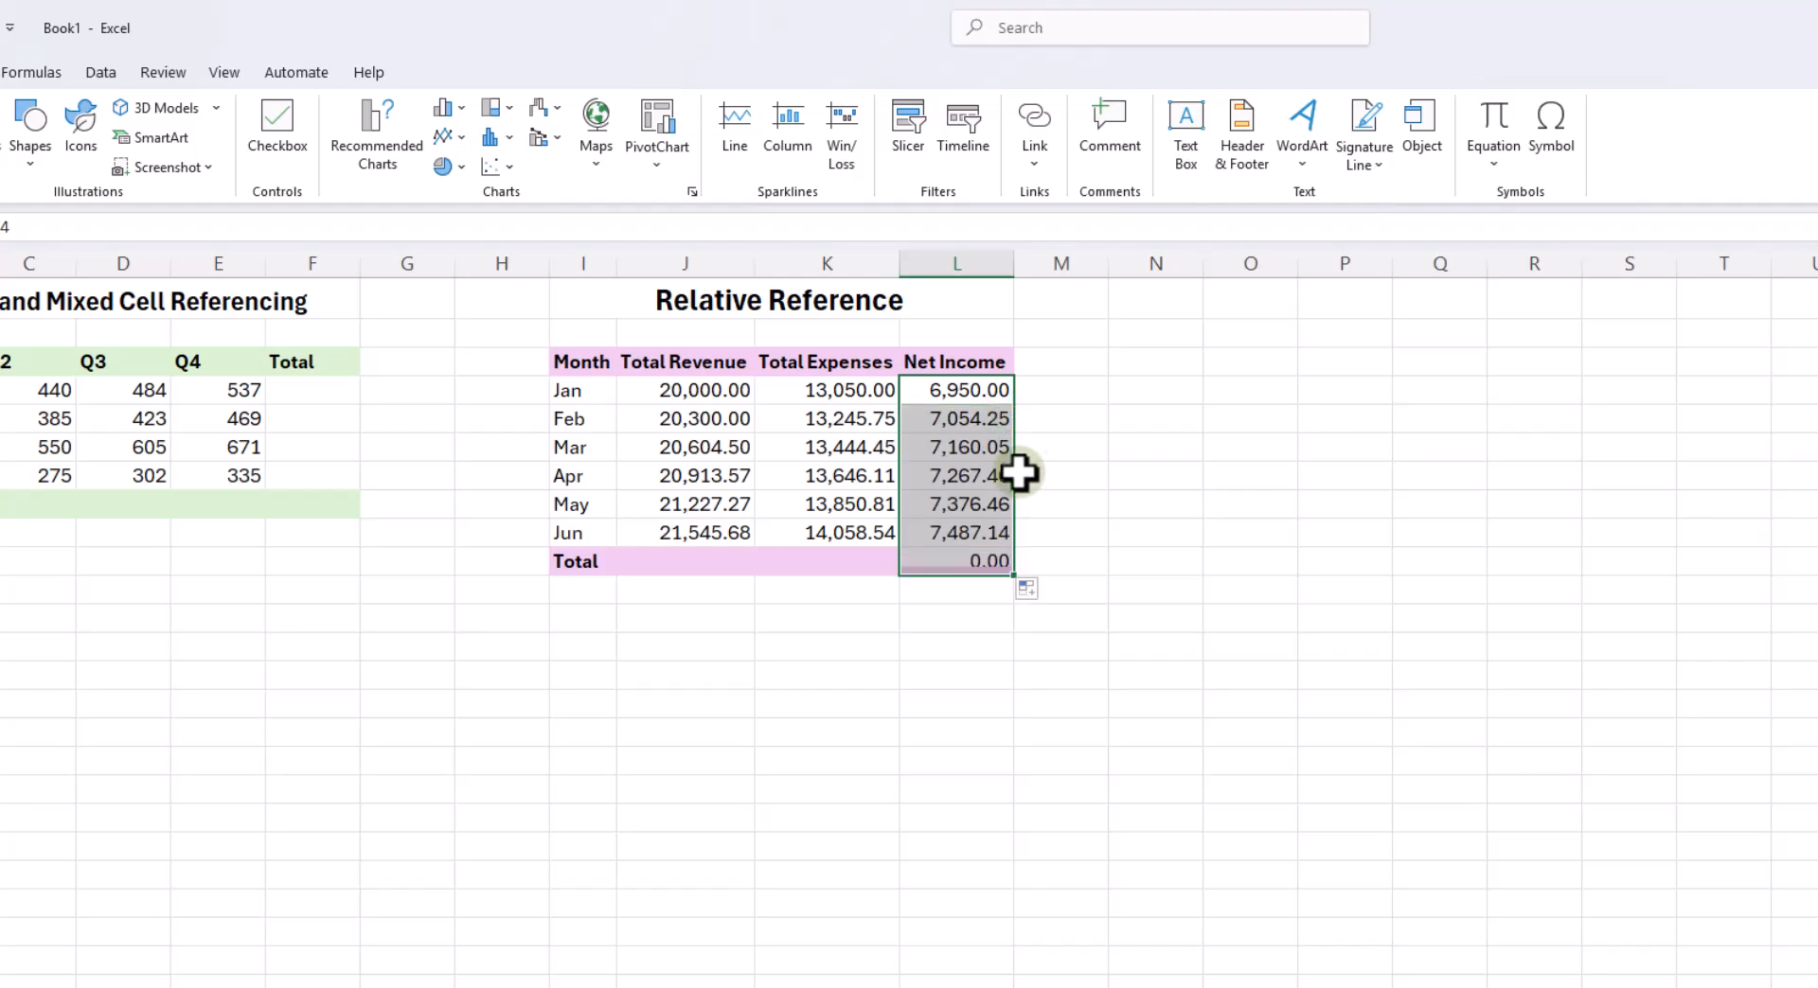
{"action": "left_click", "coordinate": [994, 562]}
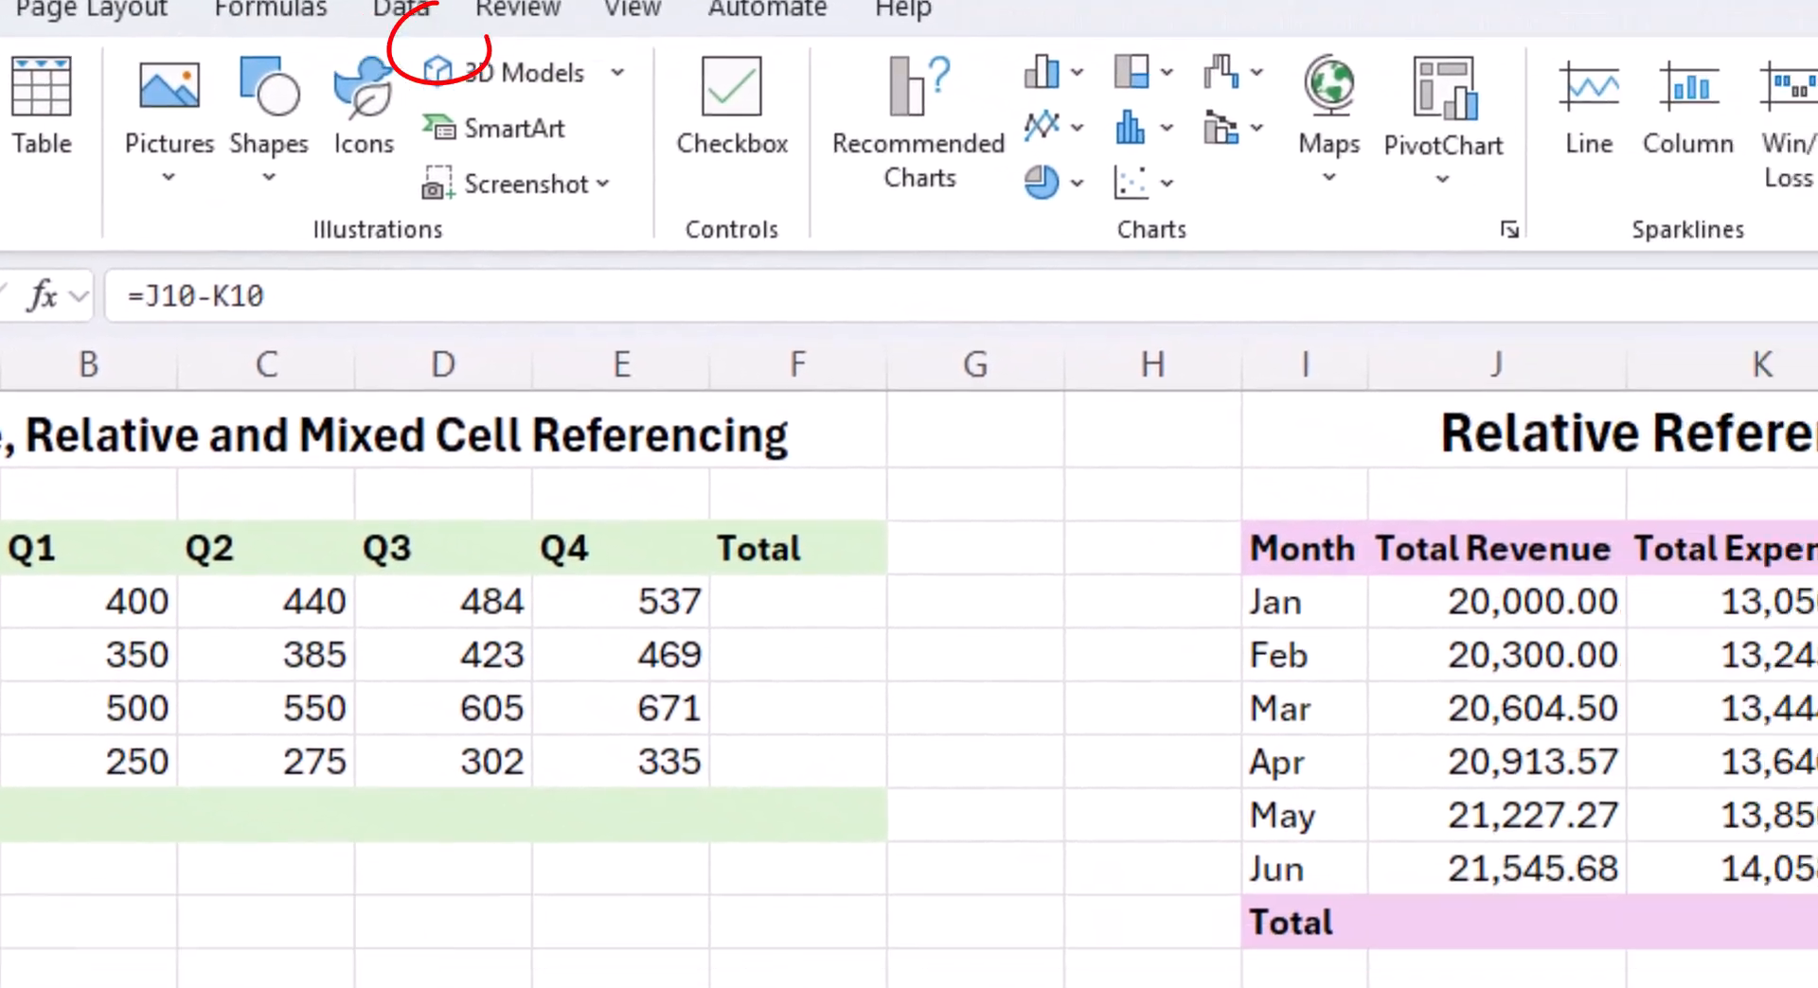
{"action": "key", "text": "ctrl+z"}
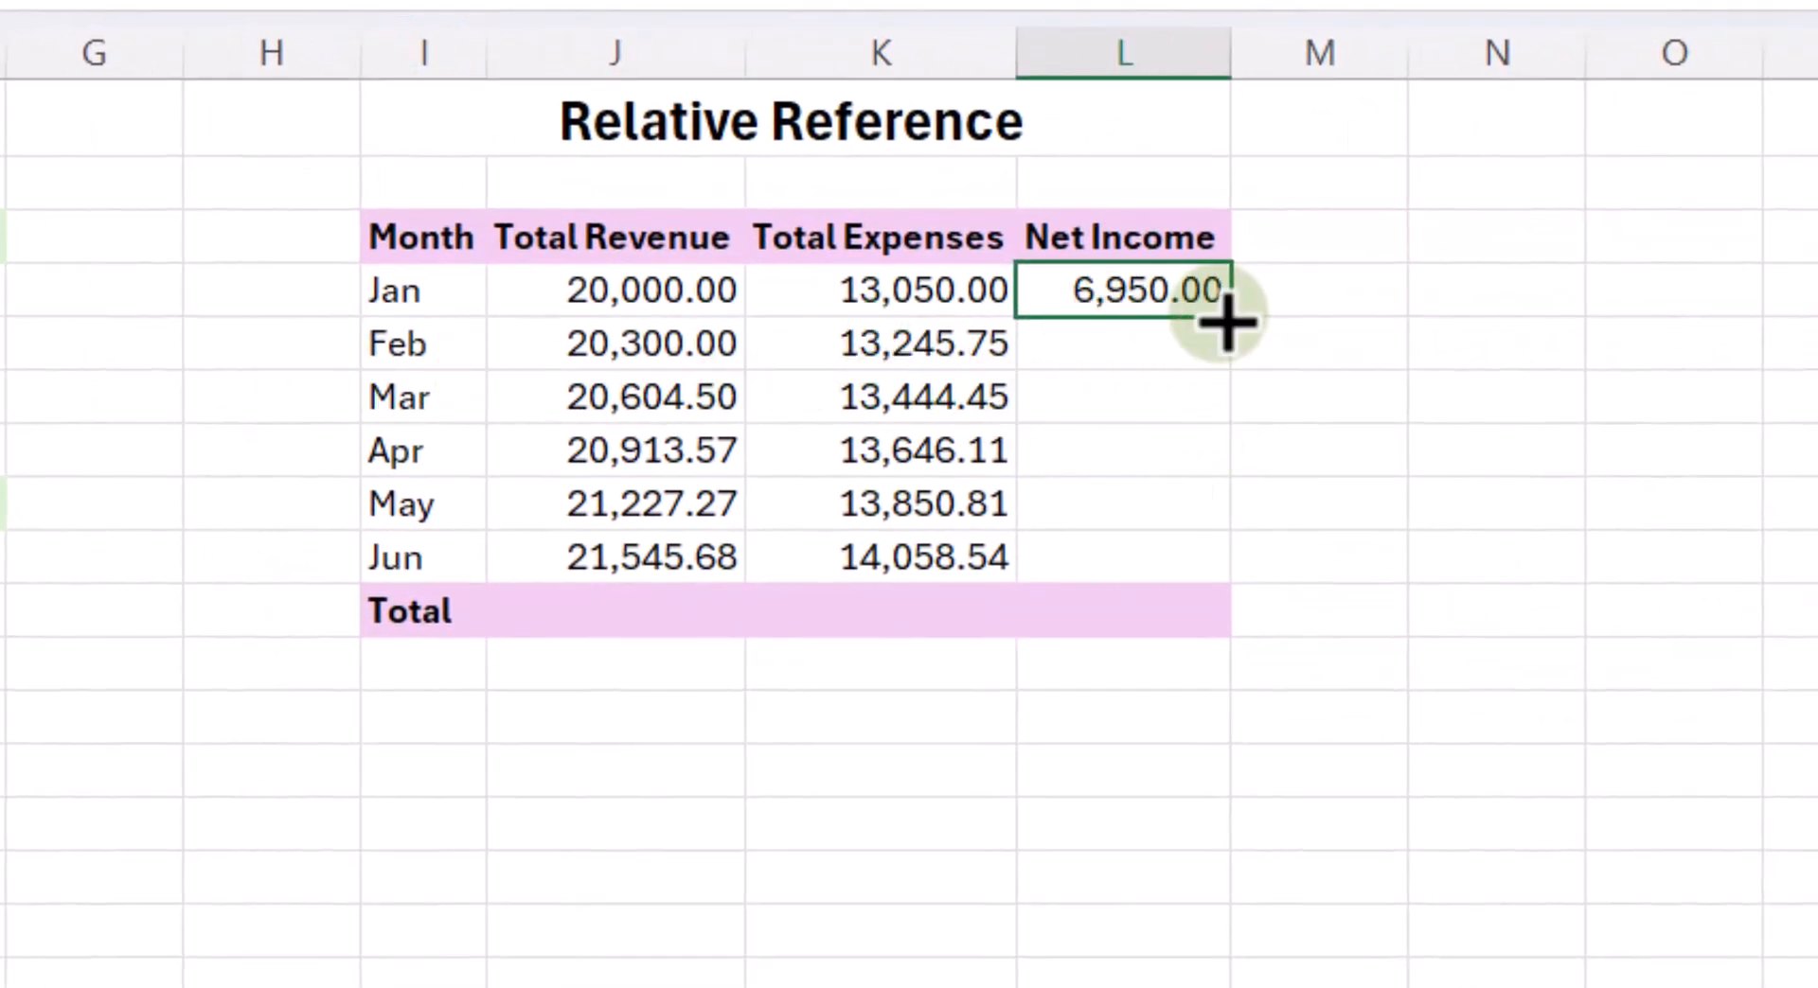
{"action": "left_click_drag", "start_coordinate": [1237, 313], "coordinate": [1234, 585]}
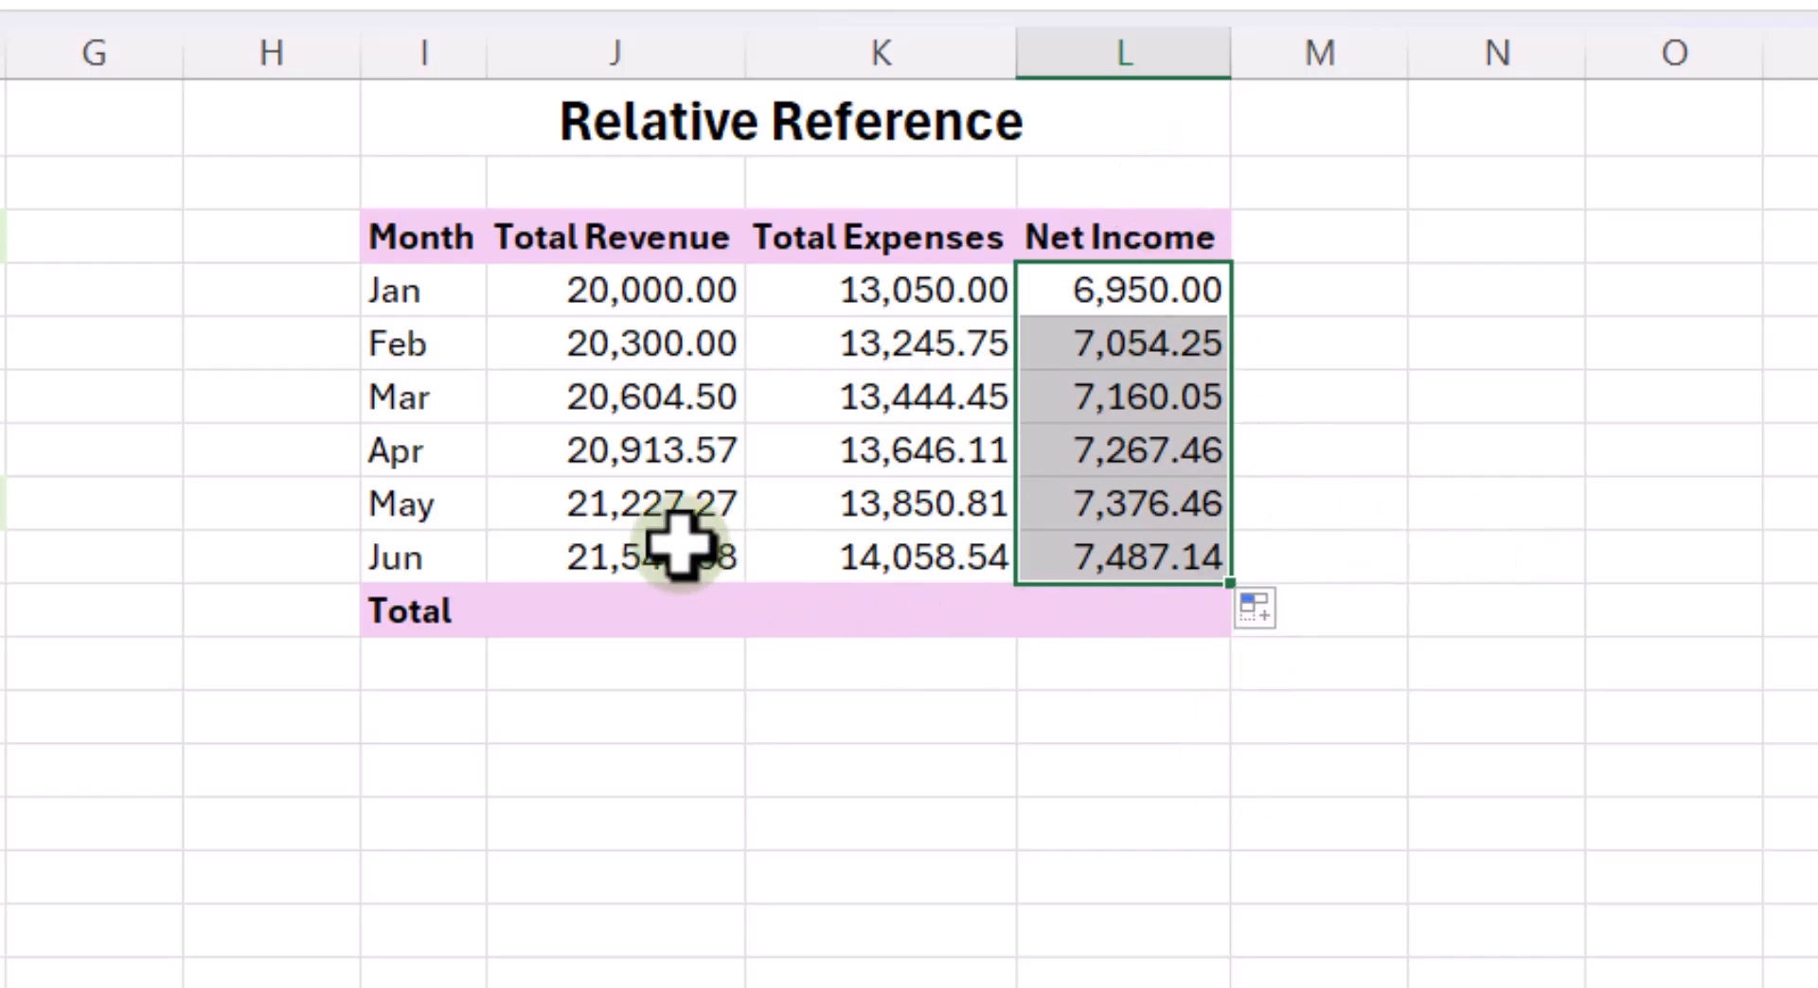
- Examine how the cell references change in the Net Income formulas for January, February and April
{"action": "left_click", "coordinate": [1131, 343]}
{"action": "left_click", "coordinate": [1142, 292]}
{"action": "double_click", "coordinate": [1143, 292]}
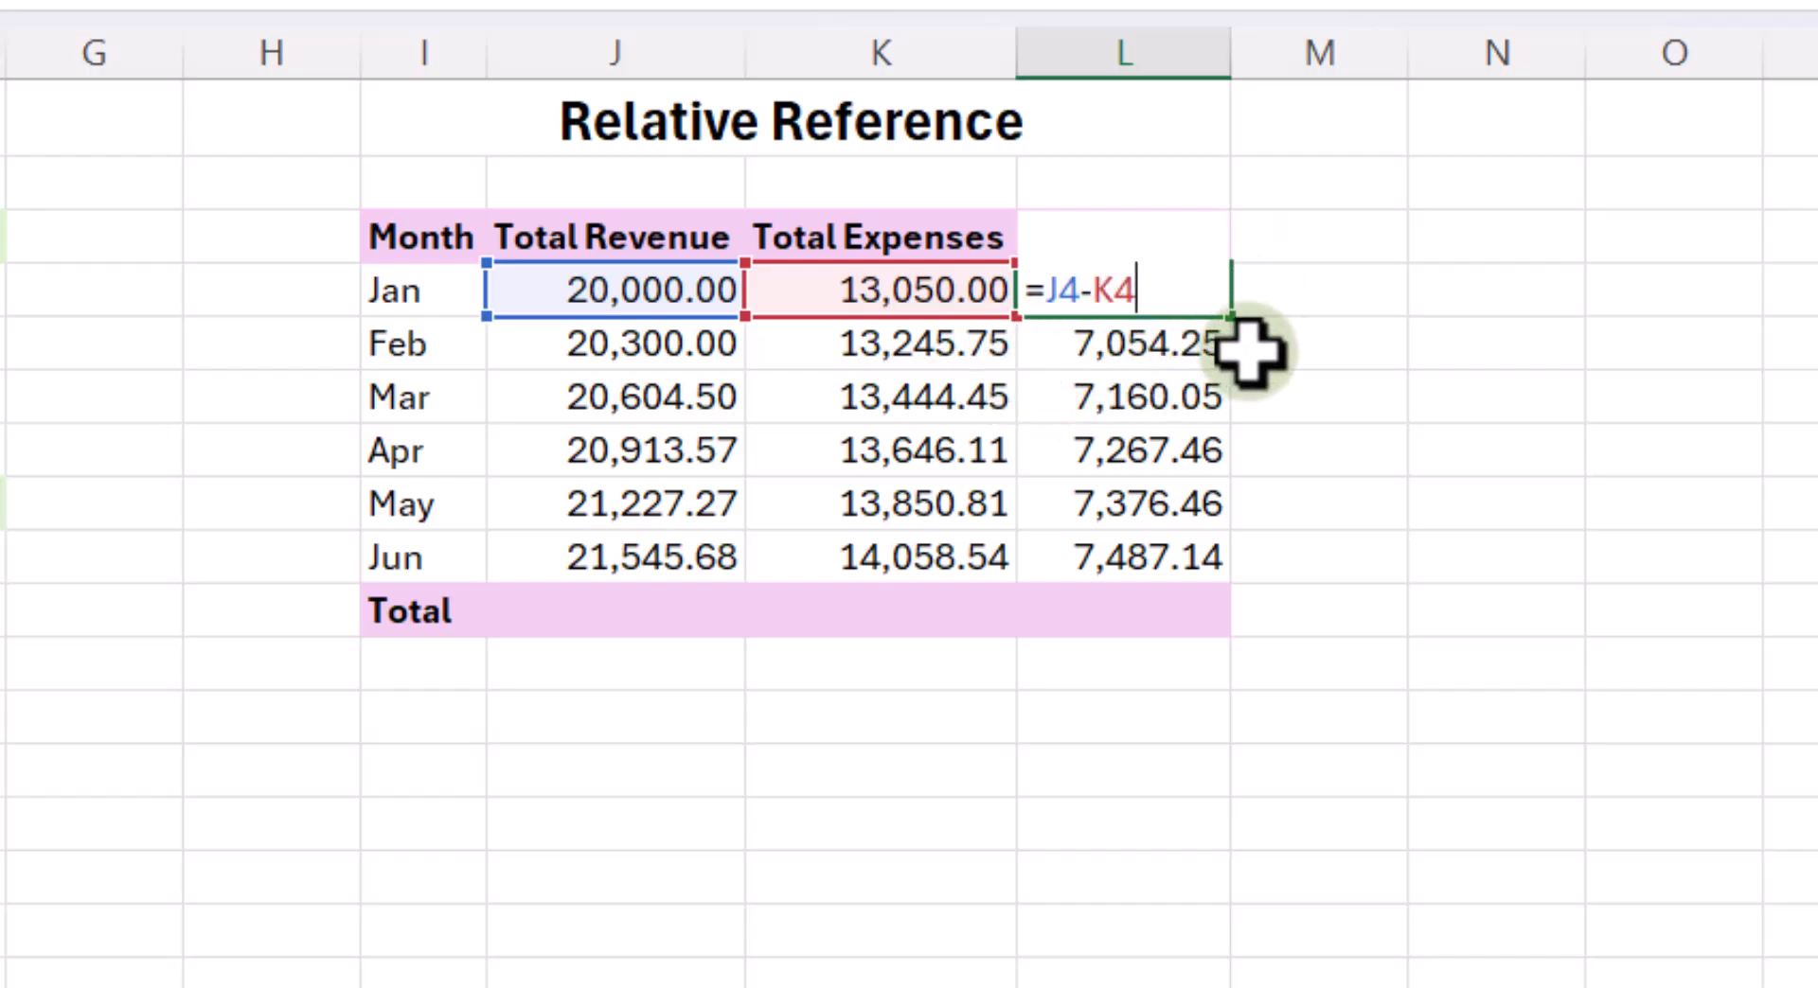
{"action": "key", "text": "Return"}
{"action": "double_click", "coordinate": [1172, 338]}
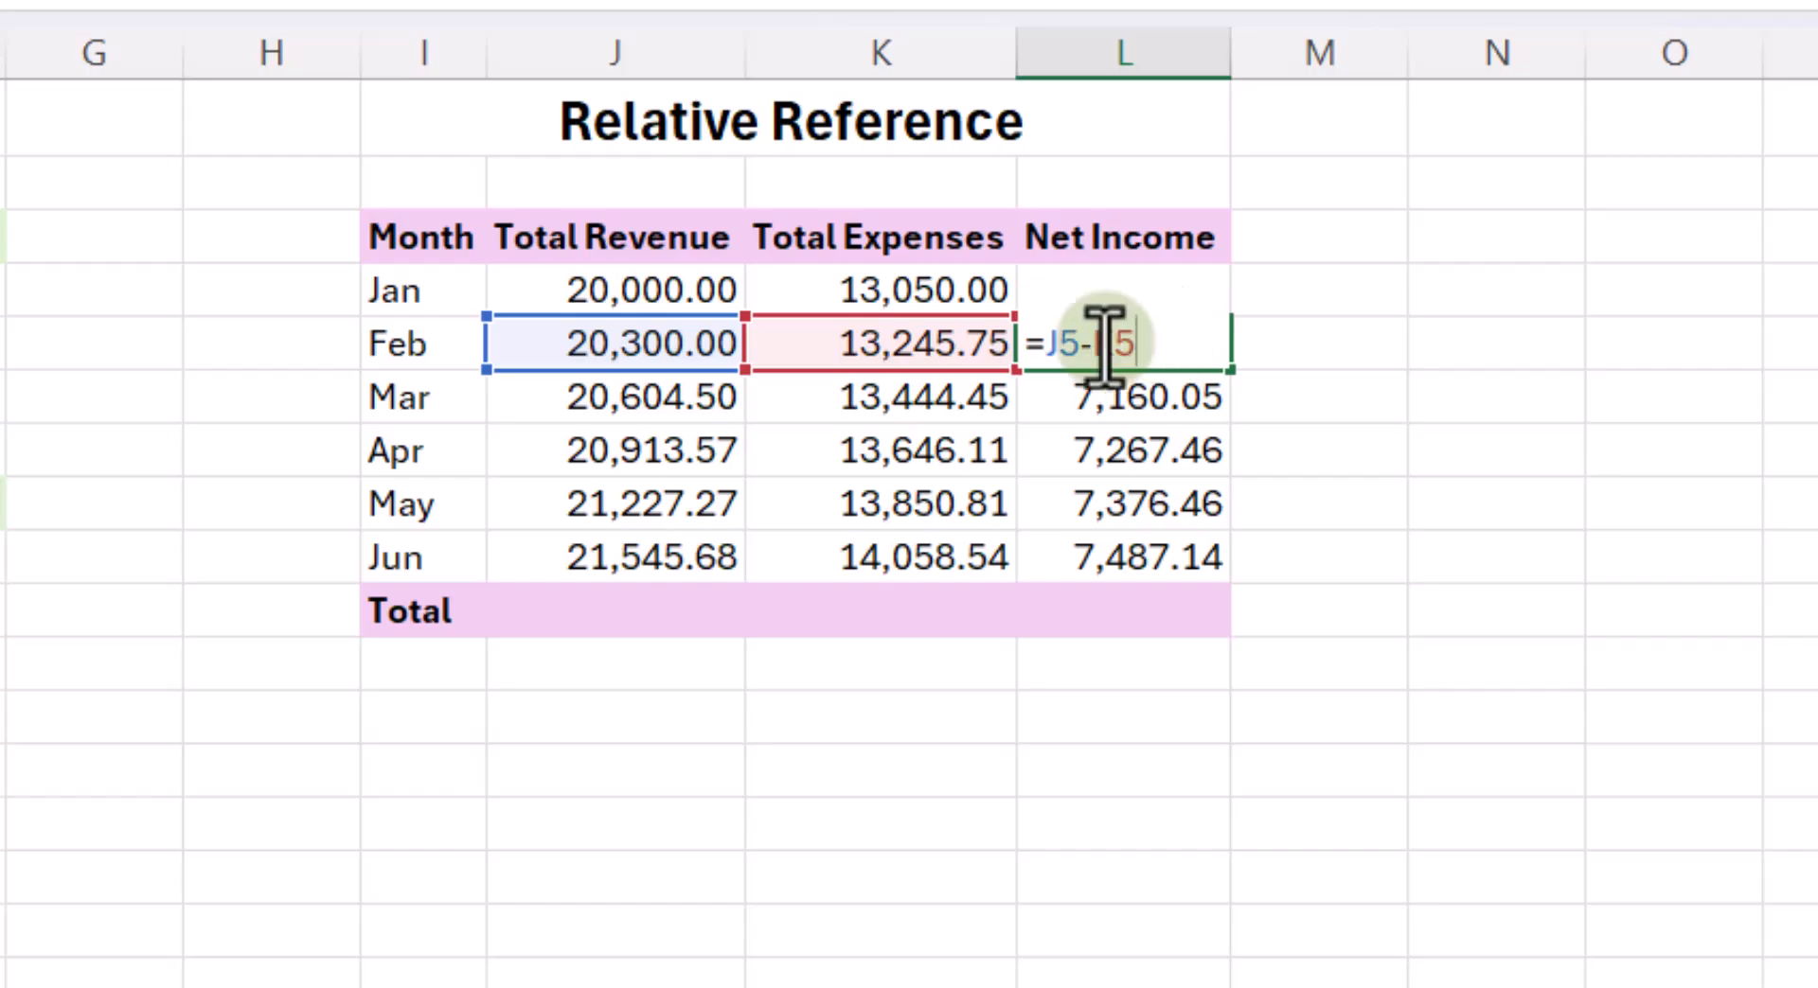
{"action": "double_click", "coordinate": [1139, 440]}
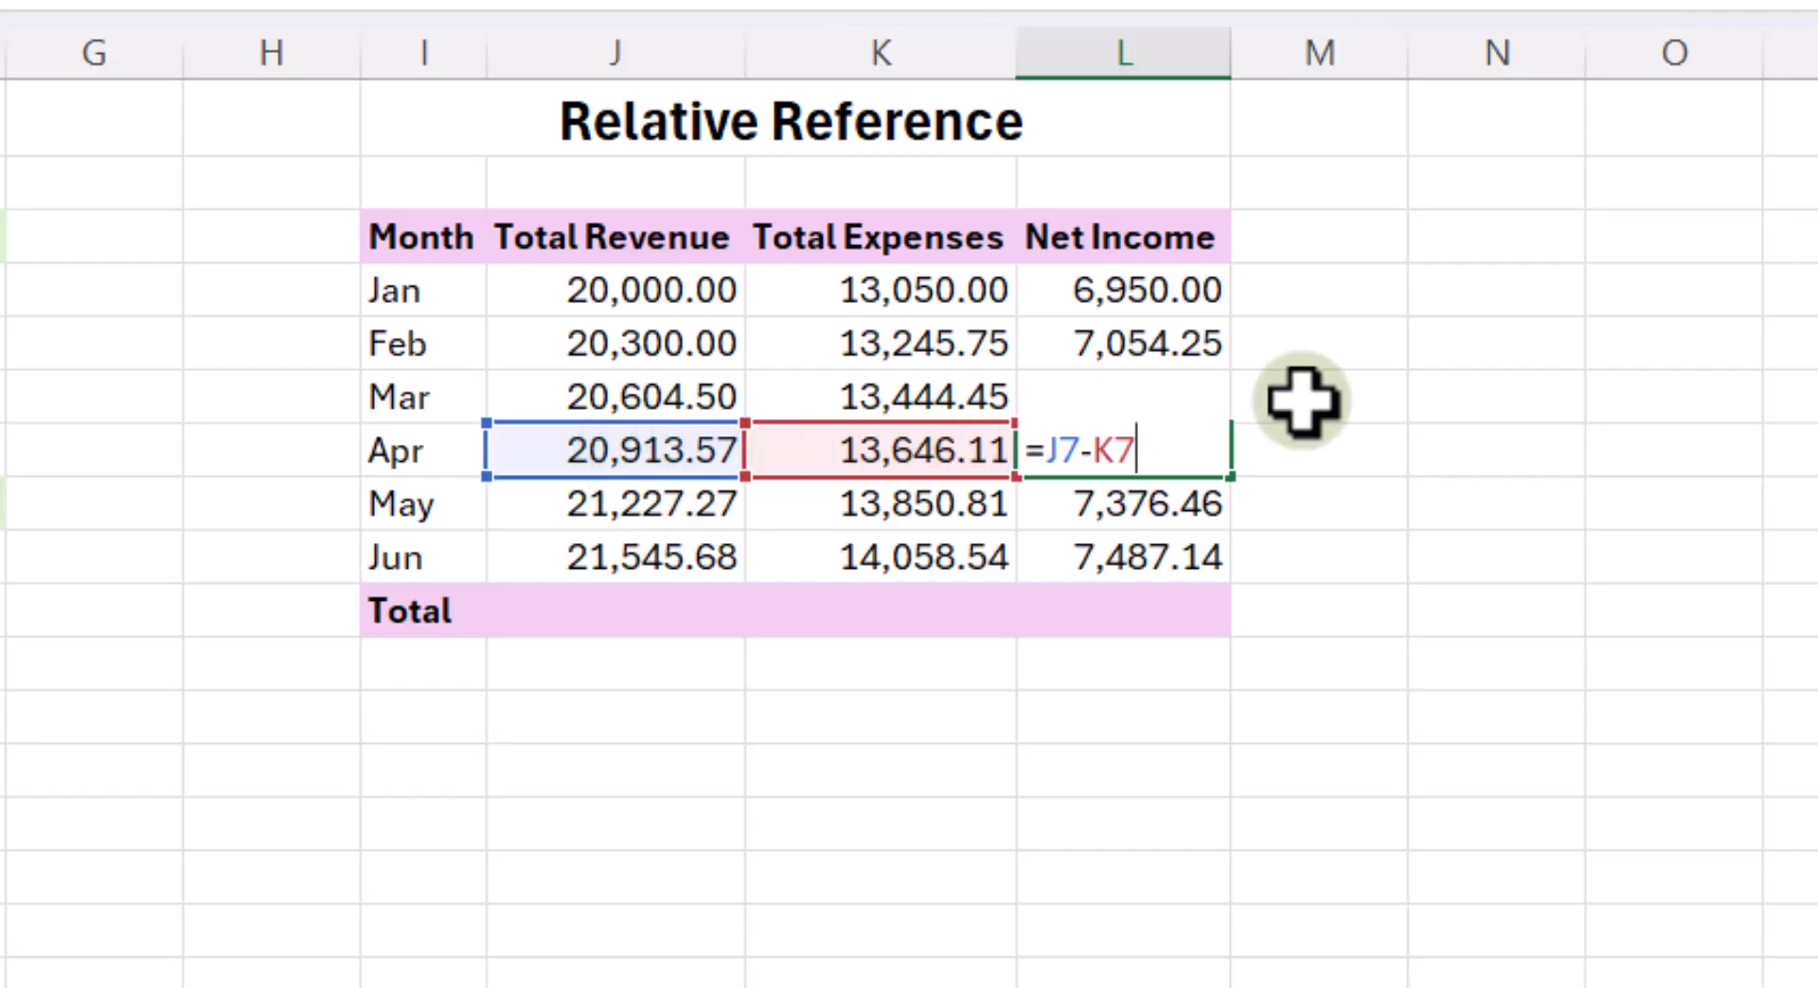
{"action": "left_click", "coordinate": [1337, 393]}
- Clear the Net Income formulas for January through June in L4:L9
{"action": "left_click_drag", "start_coordinate": [1150, 304], "coordinate": [1146, 540]}
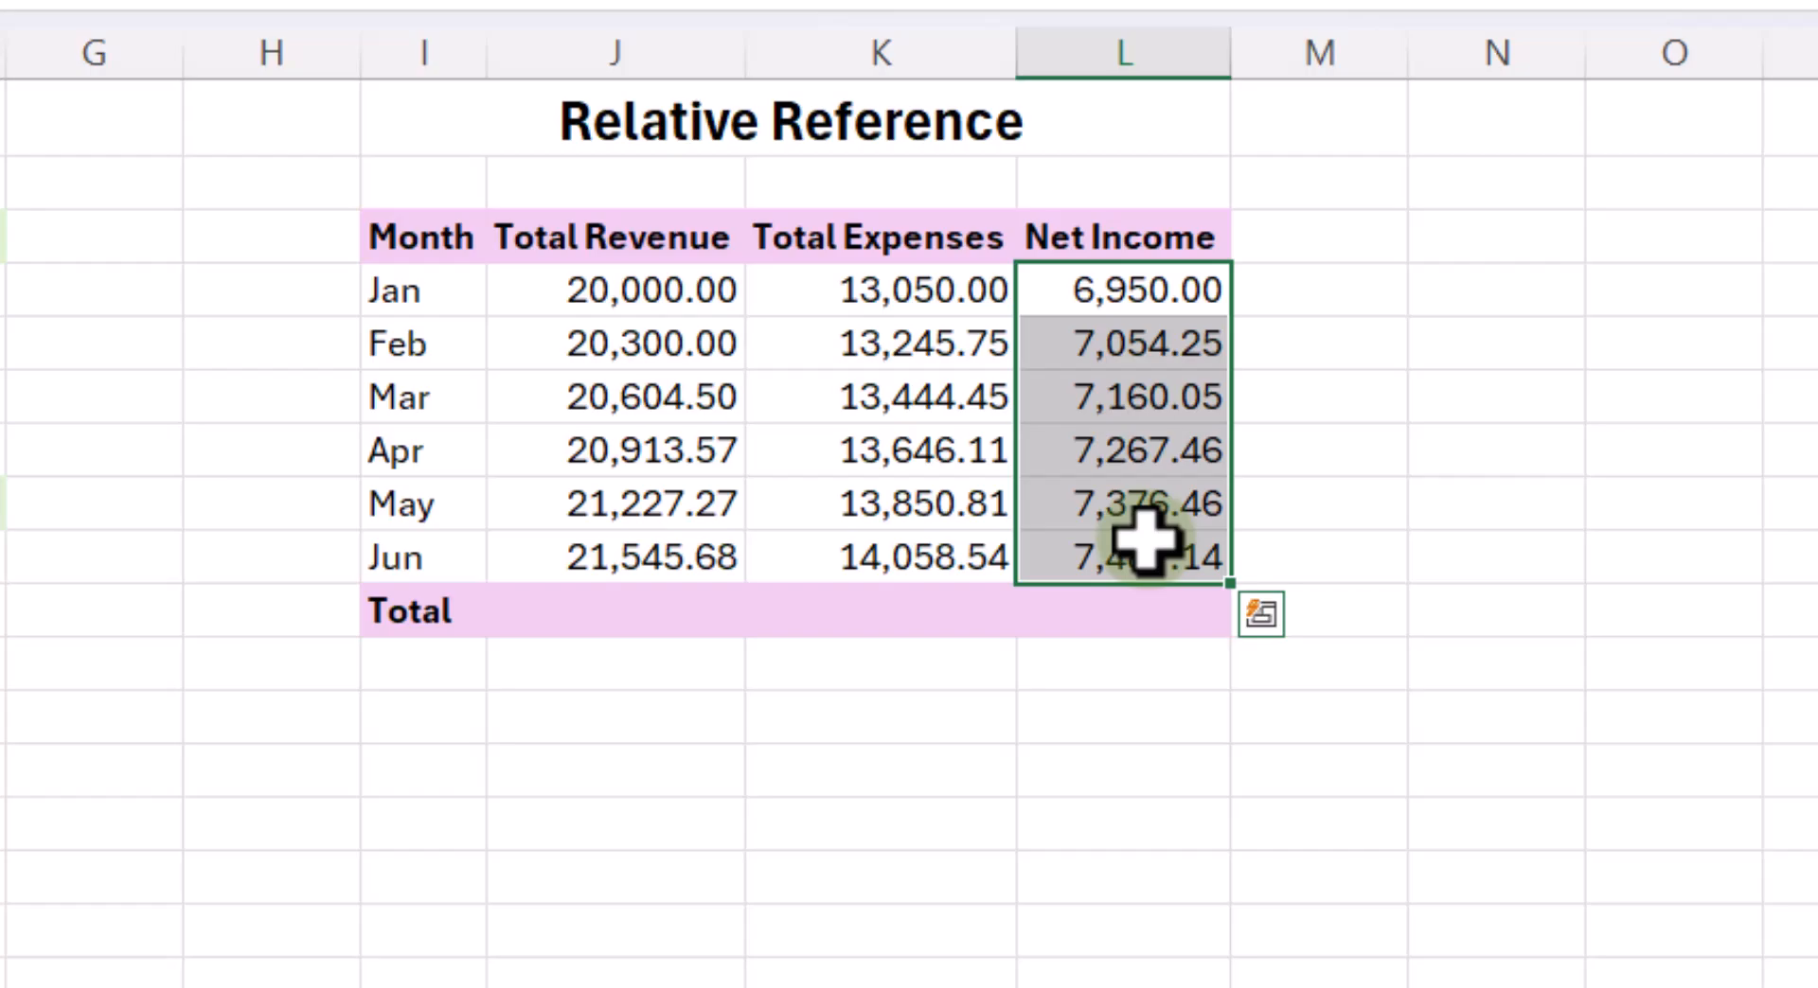
{"action": "key", "text": "Delete"}
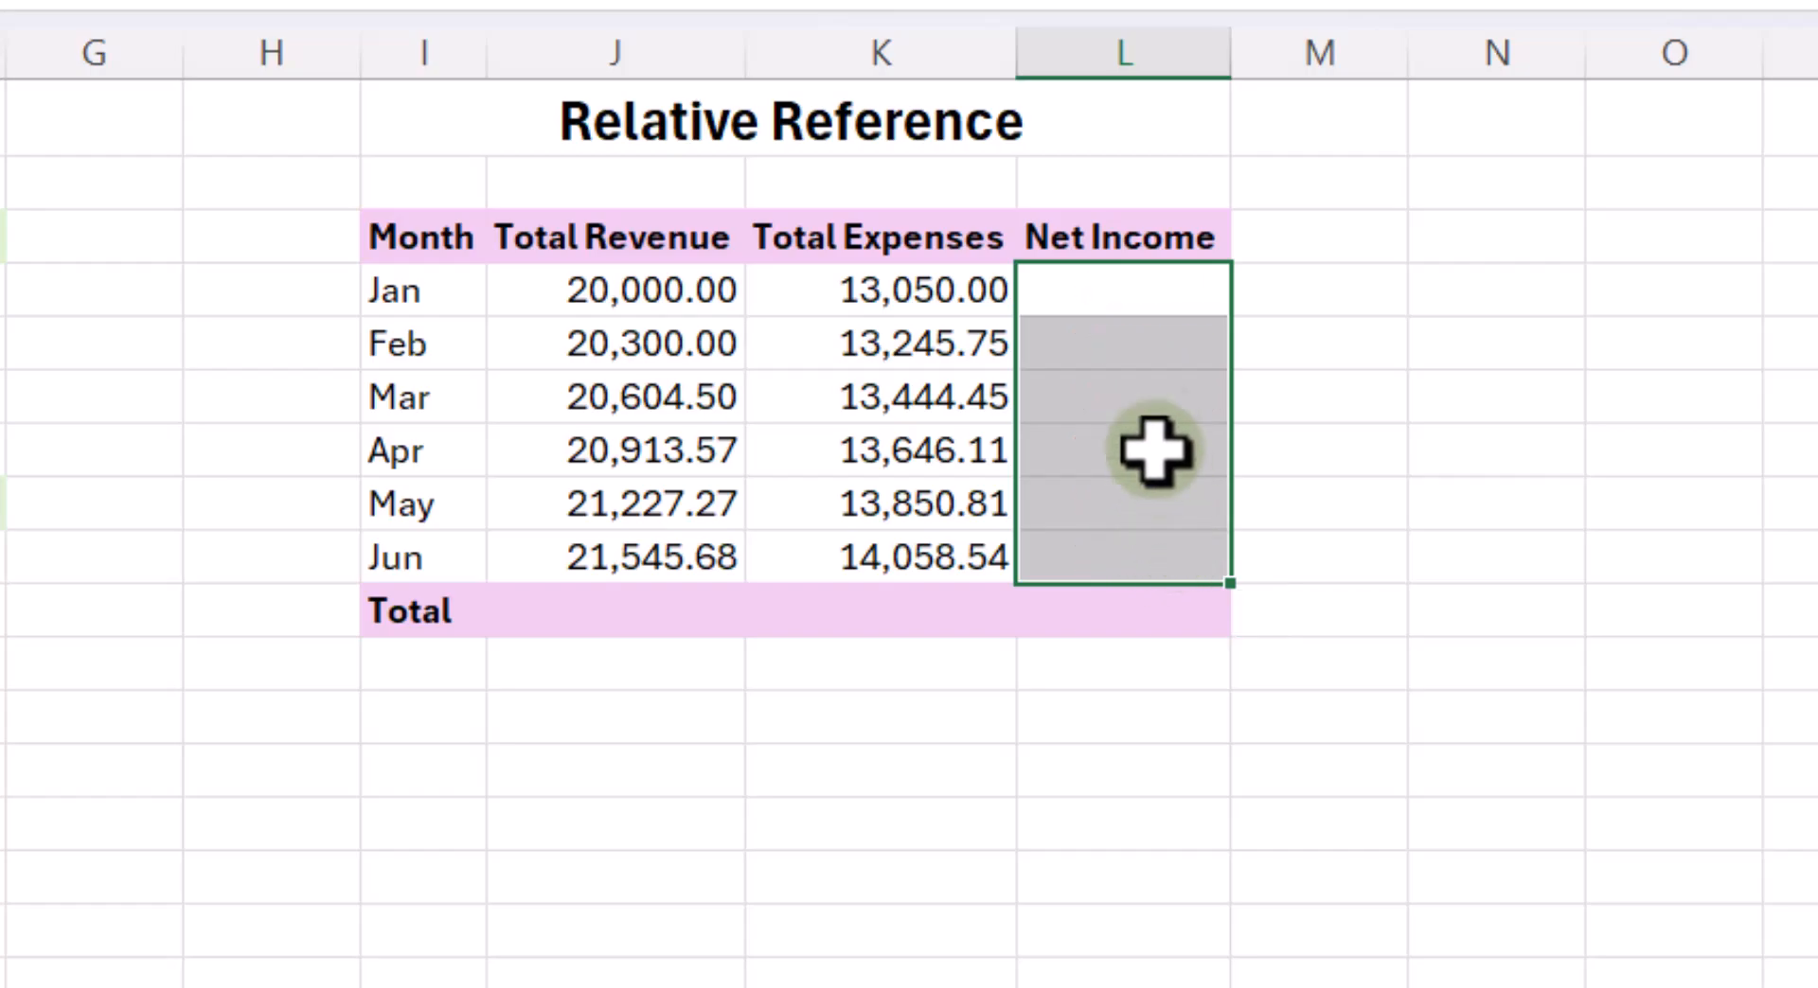
{"action": "left_click", "coordinate": [1163, 306]}
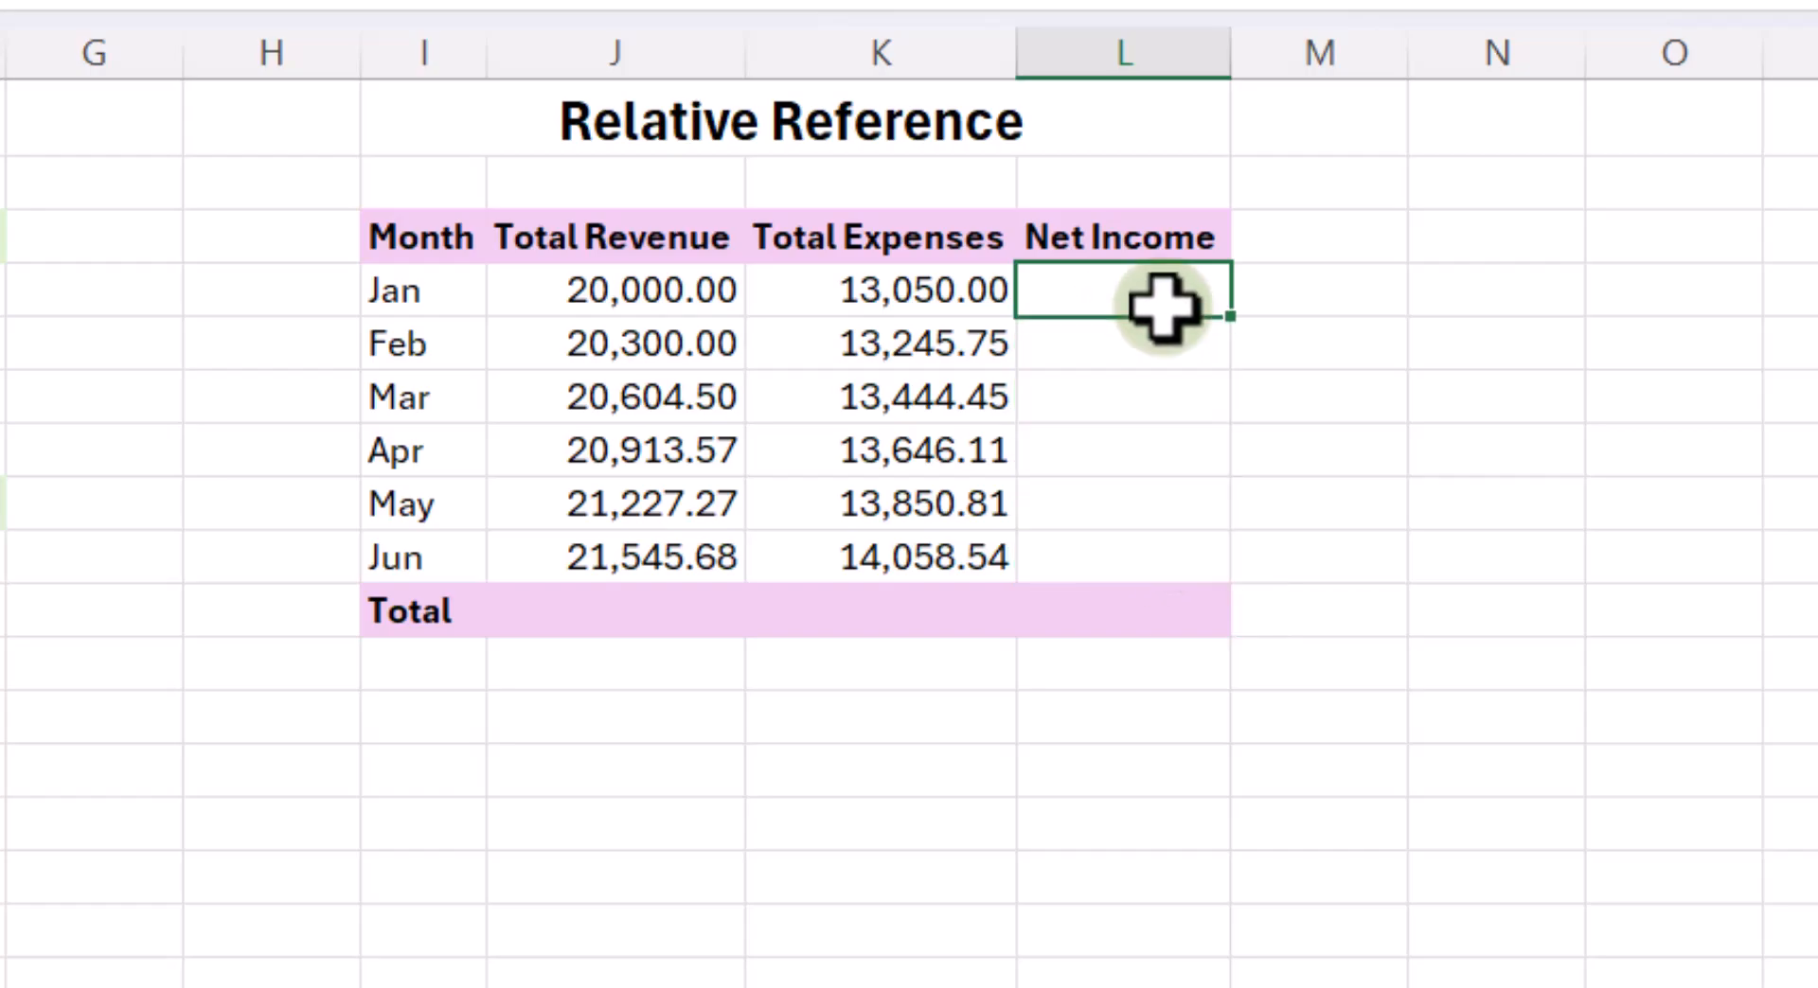
- Enter the formula =J4-K4 into the whole Net Income range L4:L9 in a single entry
{"action": "left_click_drag", "start_coordinate": [1159, 305], "coordinate": [1164, 567]}
{"action": "left_click_drag", "start_coordinate": [1101, 287], "coordinate": [1120, 563]}
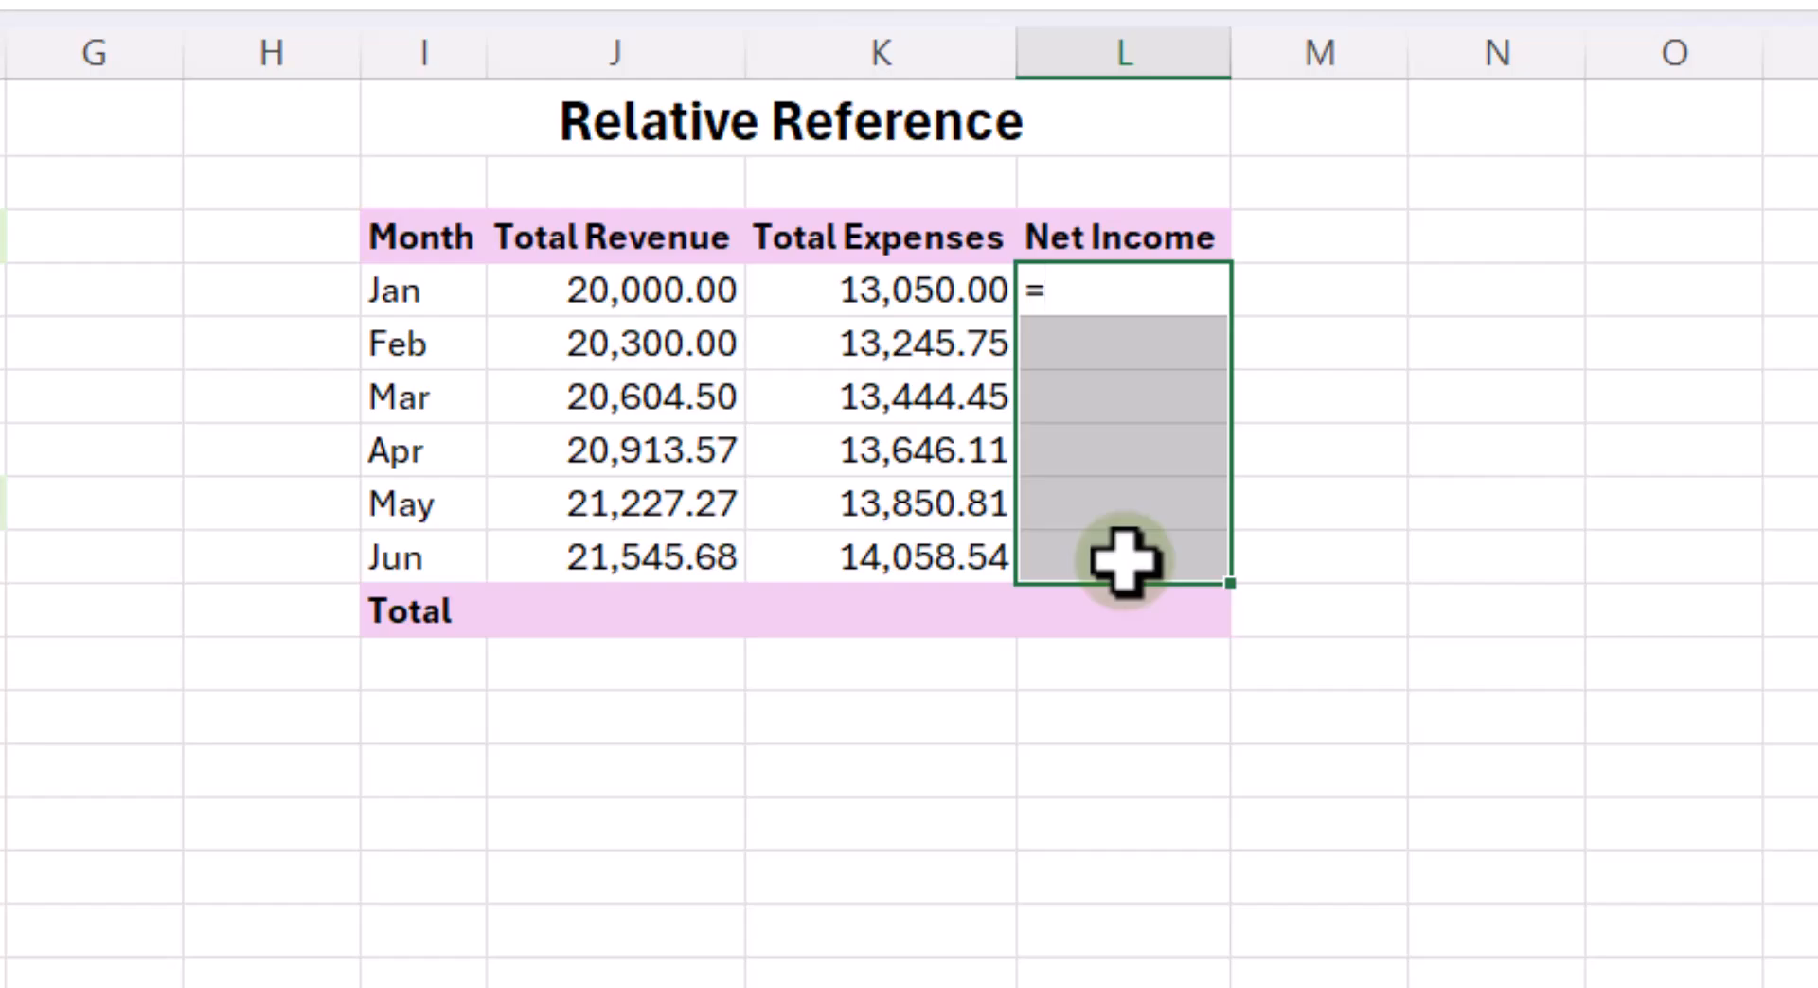
{"action": "left_click", "coordinate": [644, 286]}
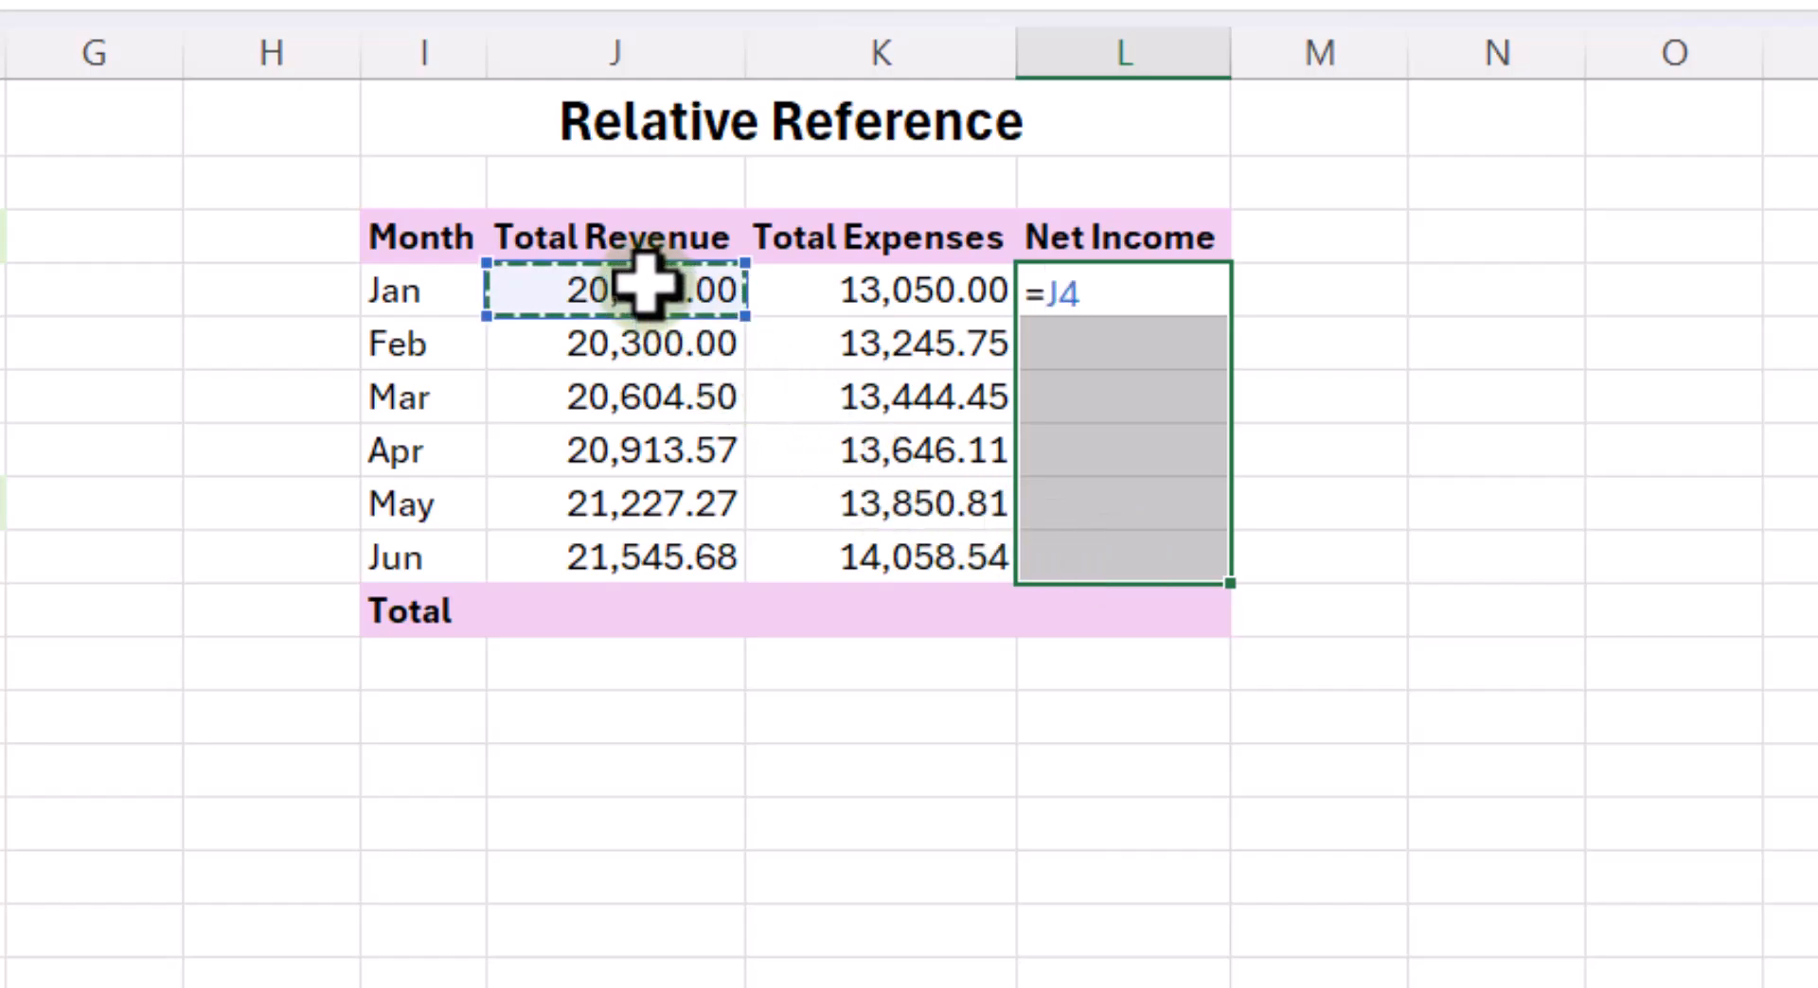
{"action": "type", "text": "-"}
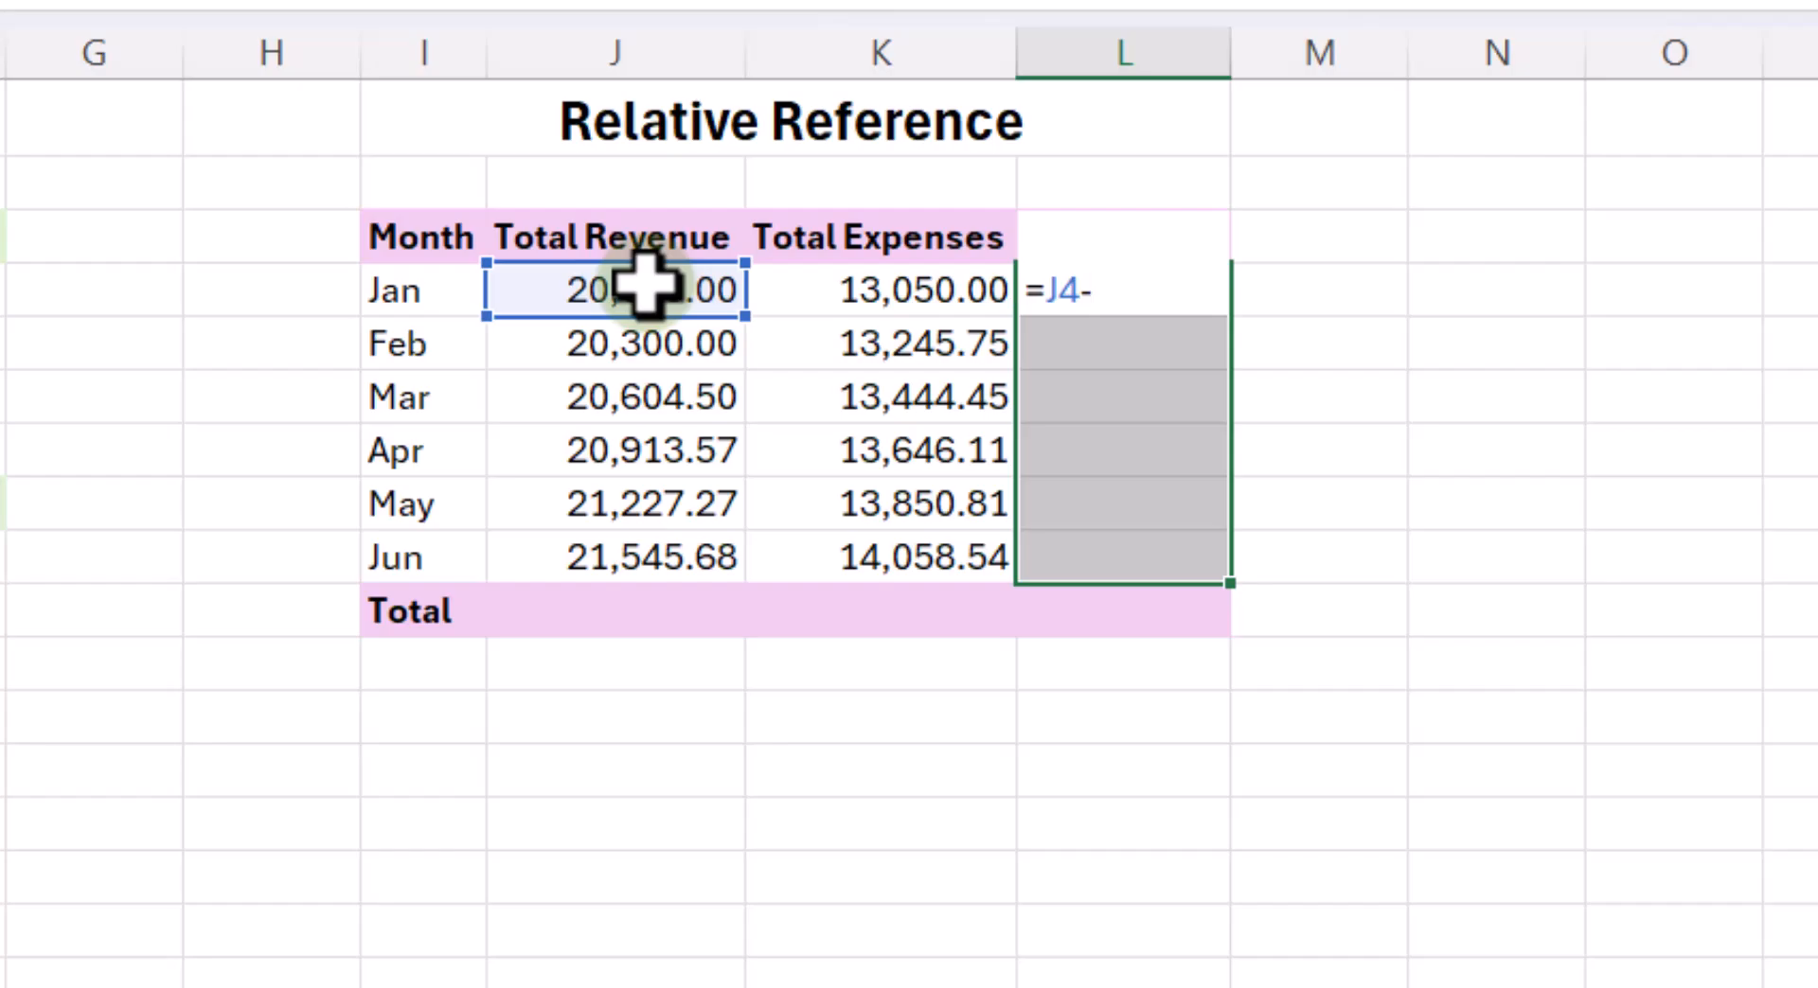
{"action": "left_click", "coordinate": [866, 287]}
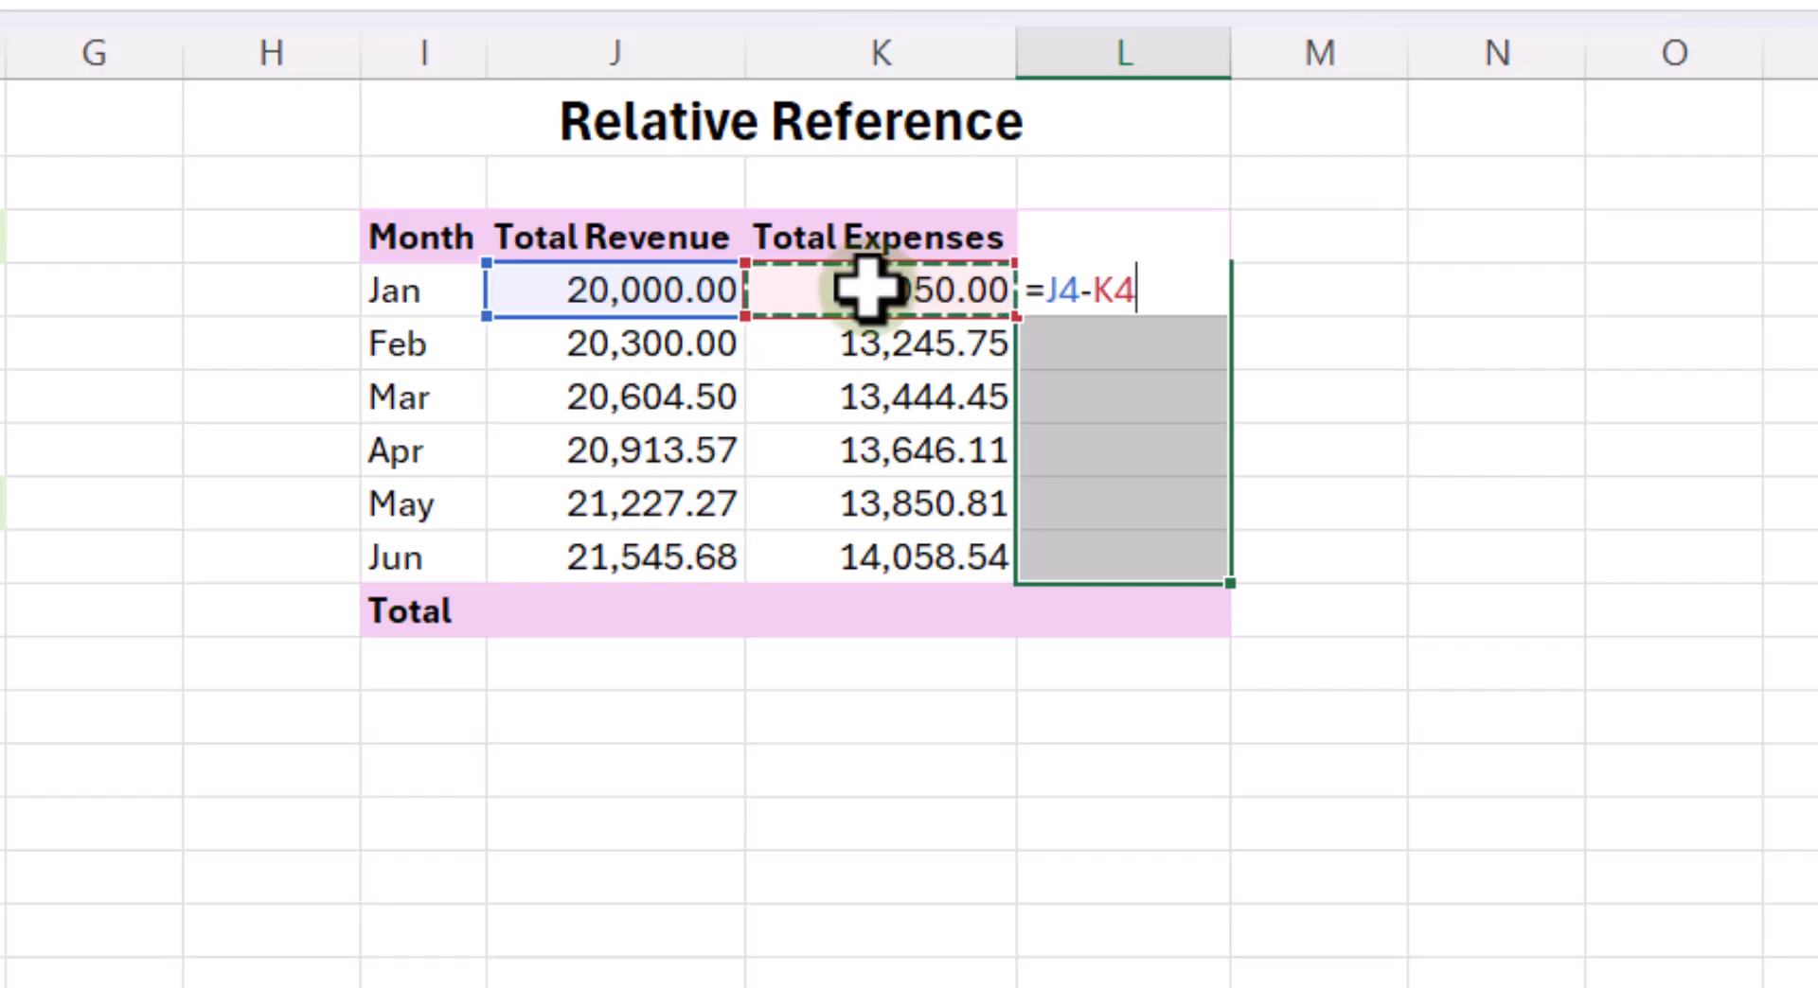
{"action": "key", "text": "ctrl+Return"}
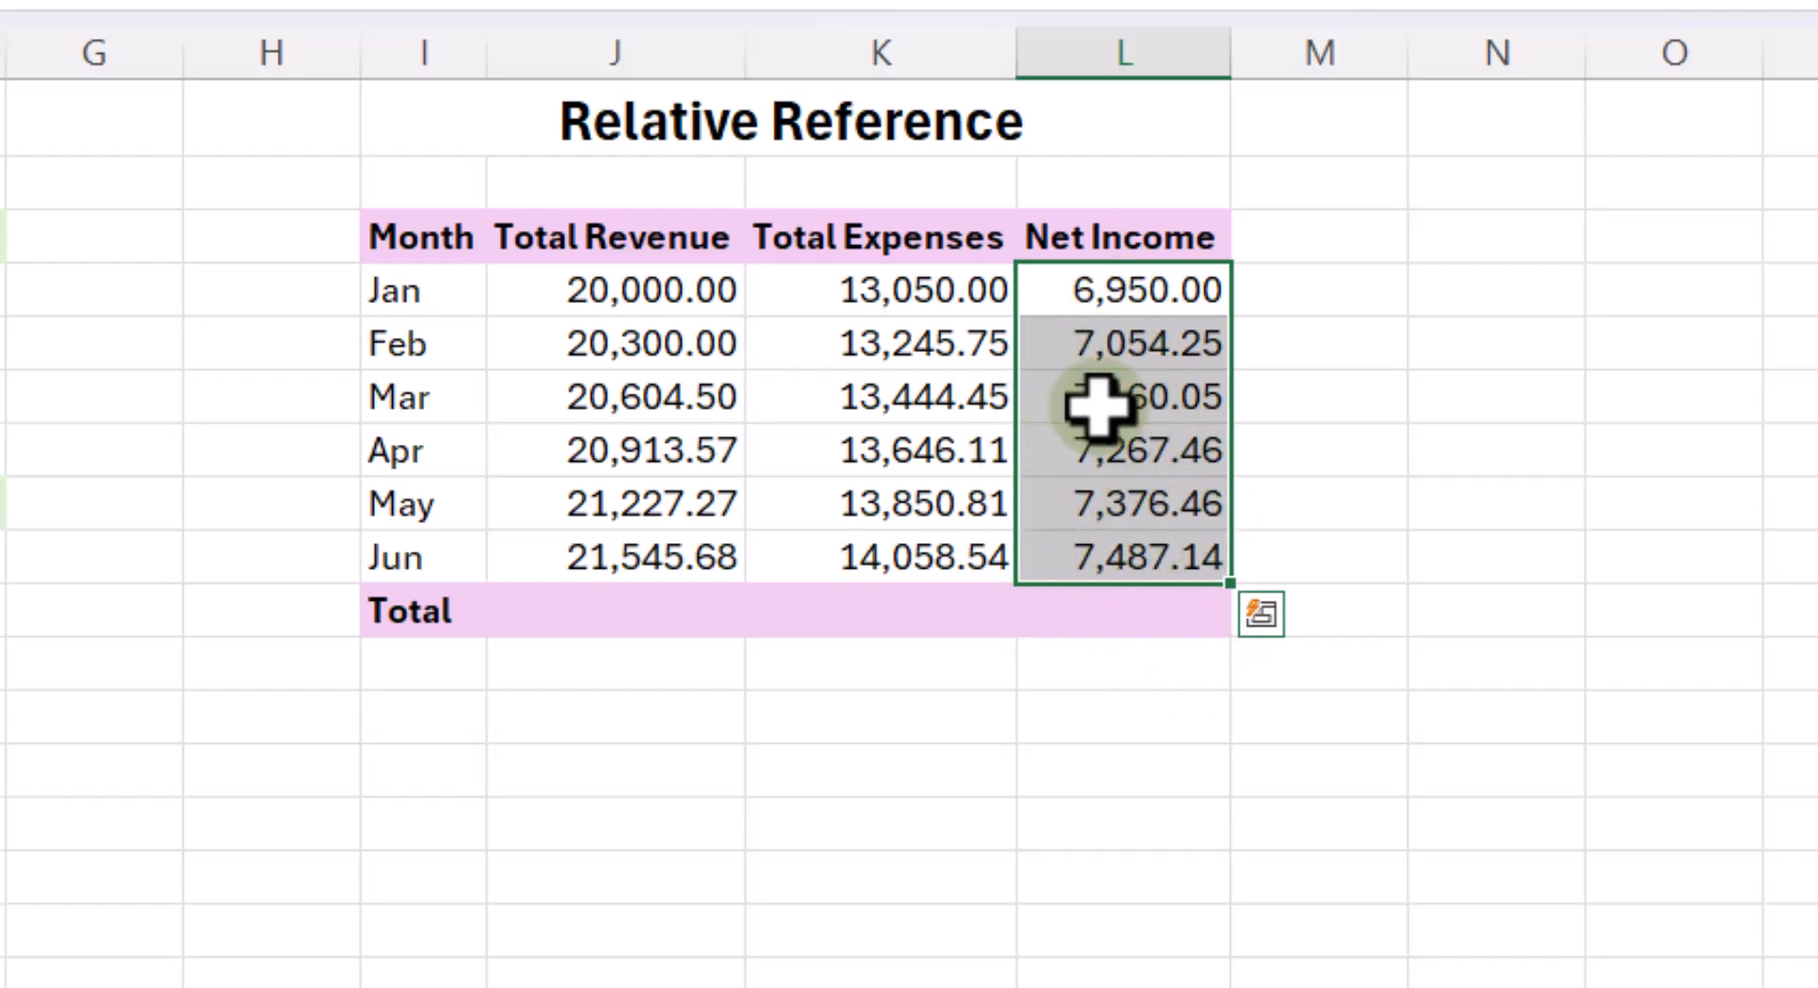
- Check the relative references in the Net Income formulas for February and April
{"action": "left_click", "coordinate": [1136, 336]}
{"action": "left_click", "coordinate": [1153, 464]}
{"action": "double_click", "coordinate": [1153, 464]}
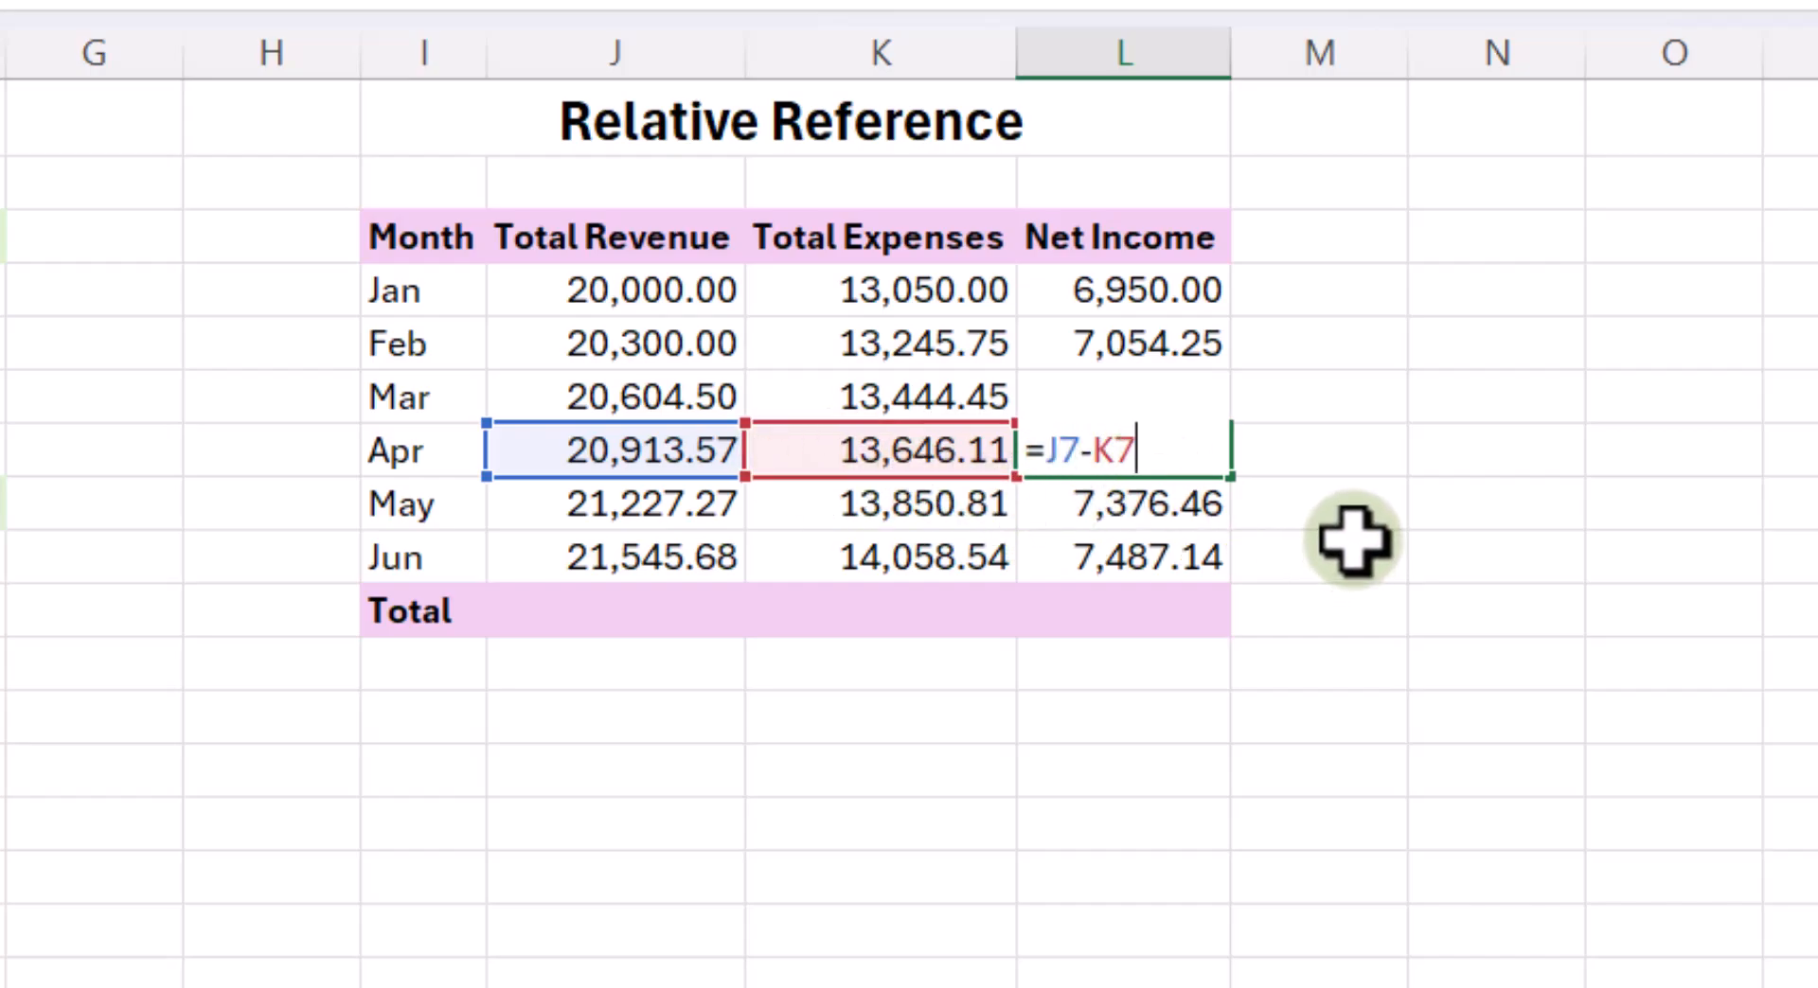
{"action": "key", "text": "Return"}
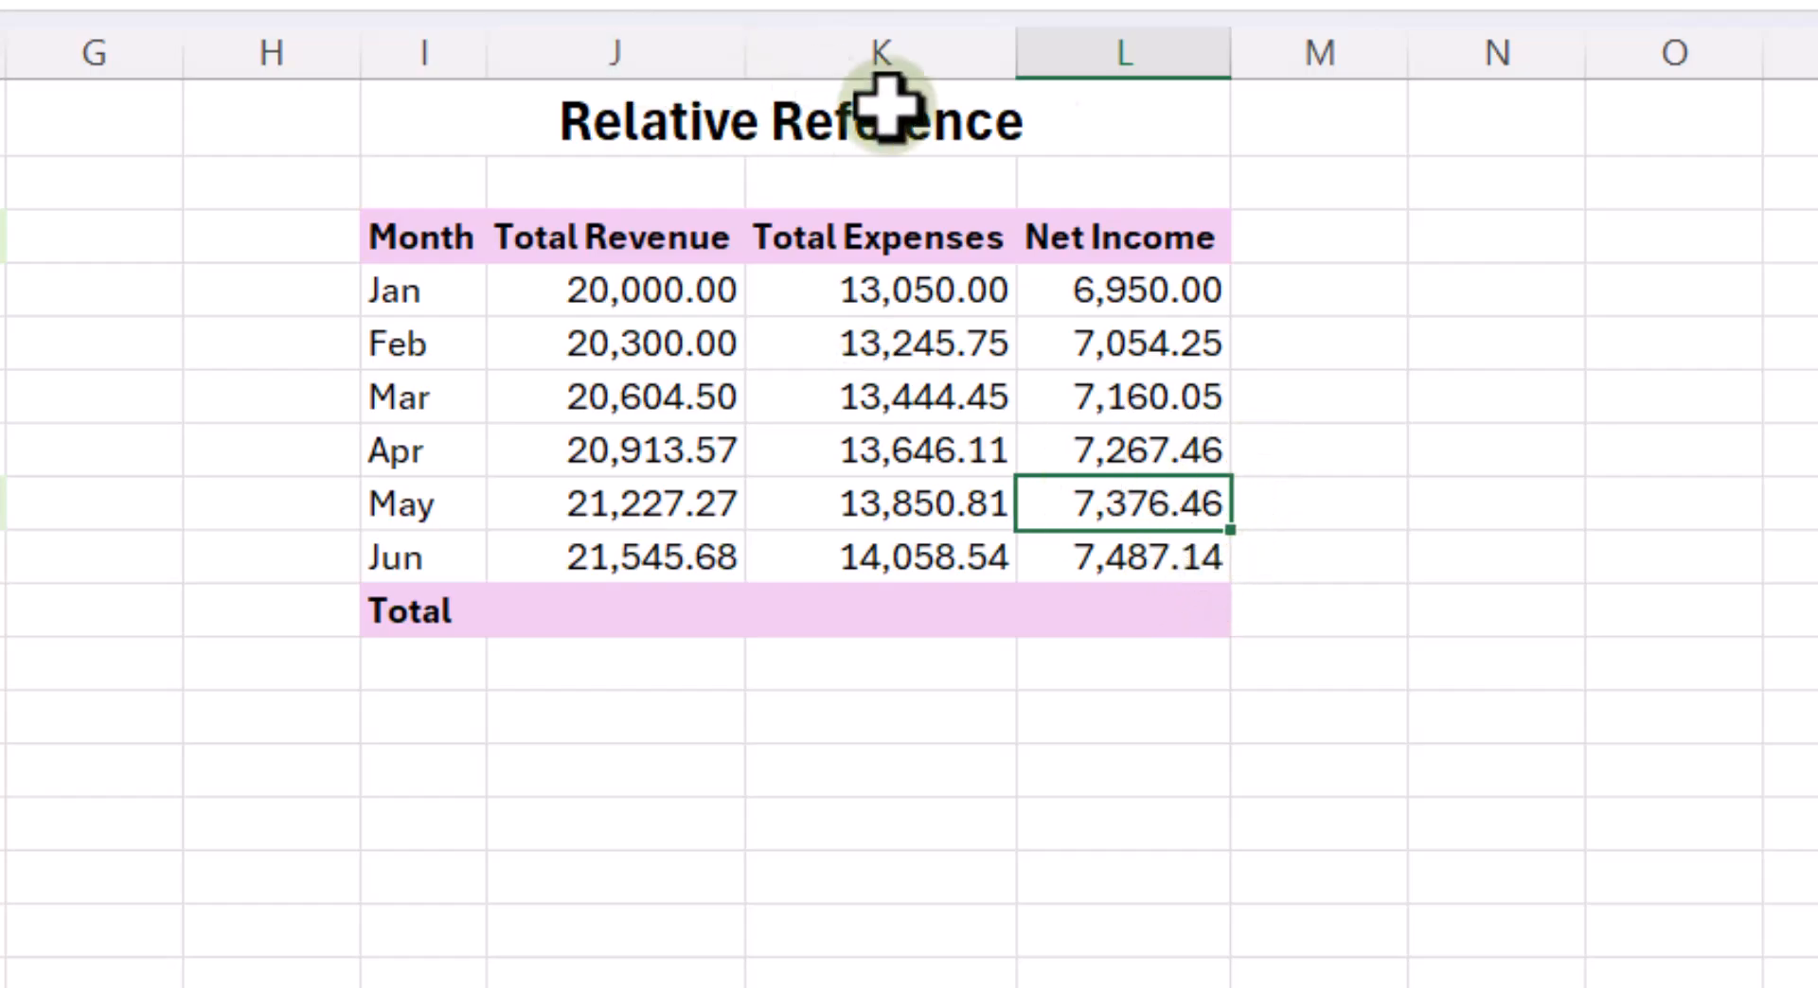
- Total the four quarters for MS Excel in F4 with the formula =B4+C4+D4+E4
{"action": "left_click", "coordinate": [313, 308]}
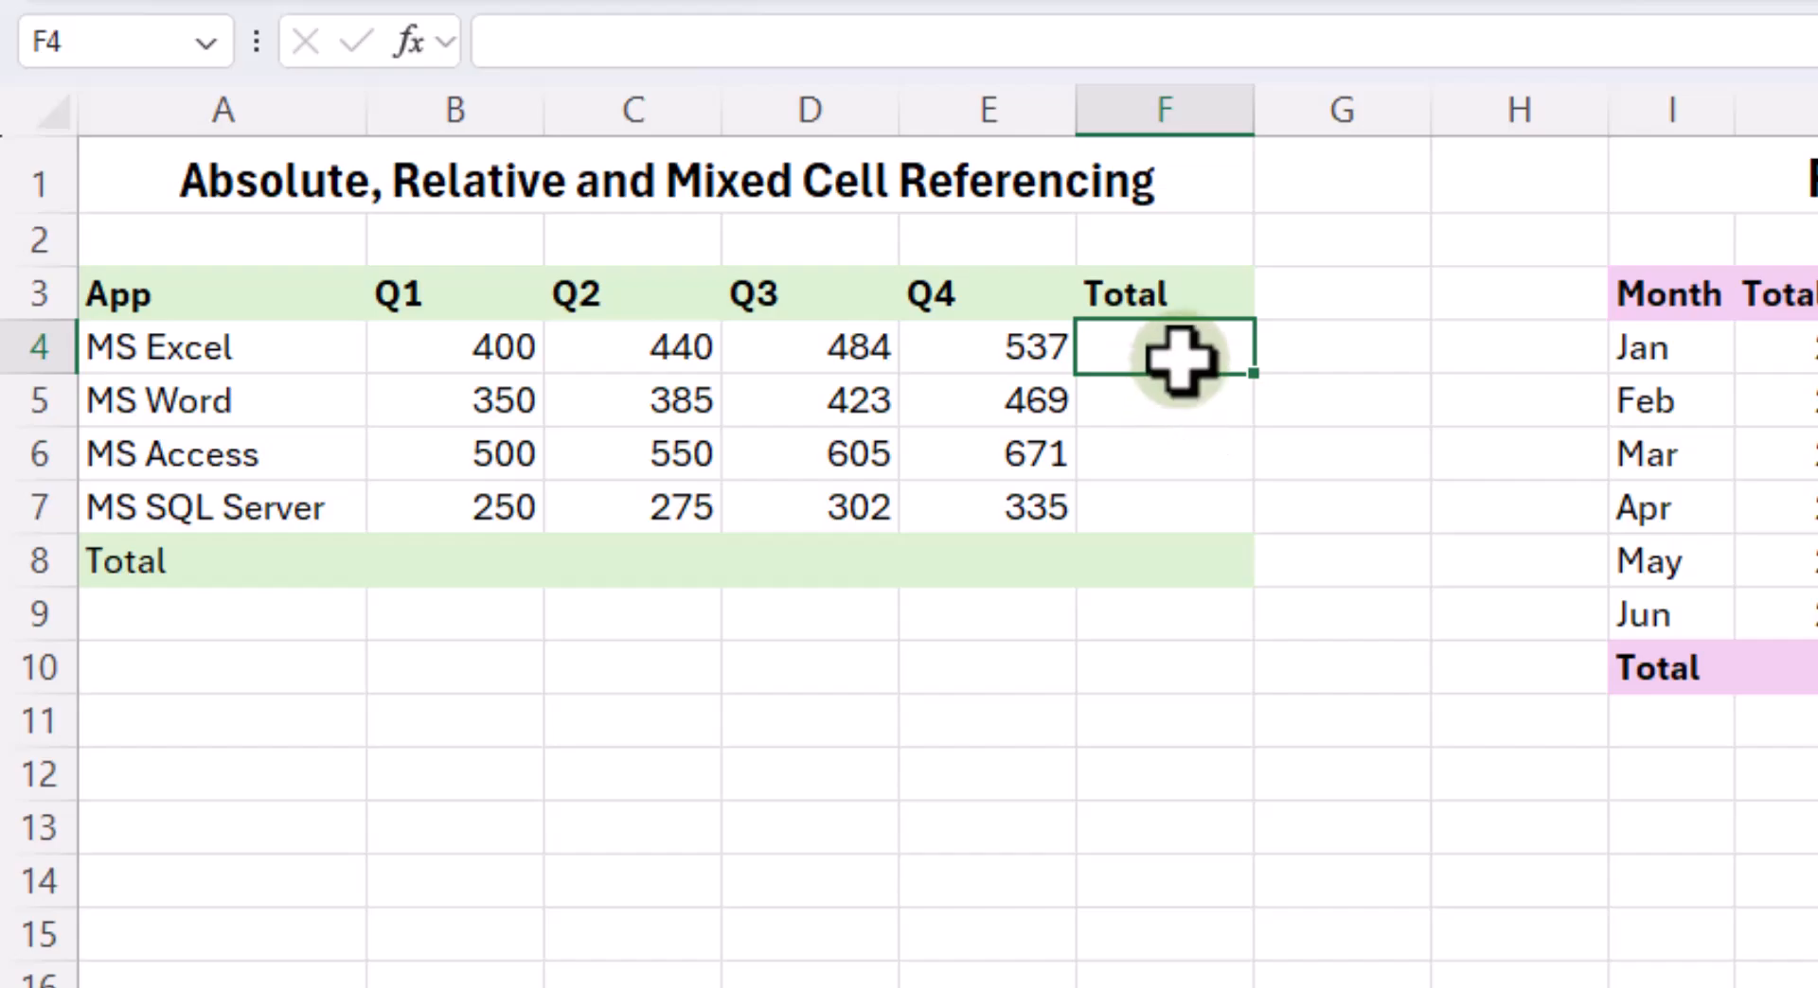
{"action": "type", "text": "="}
{"action": "left_click", "coordinate": [452, 345]}
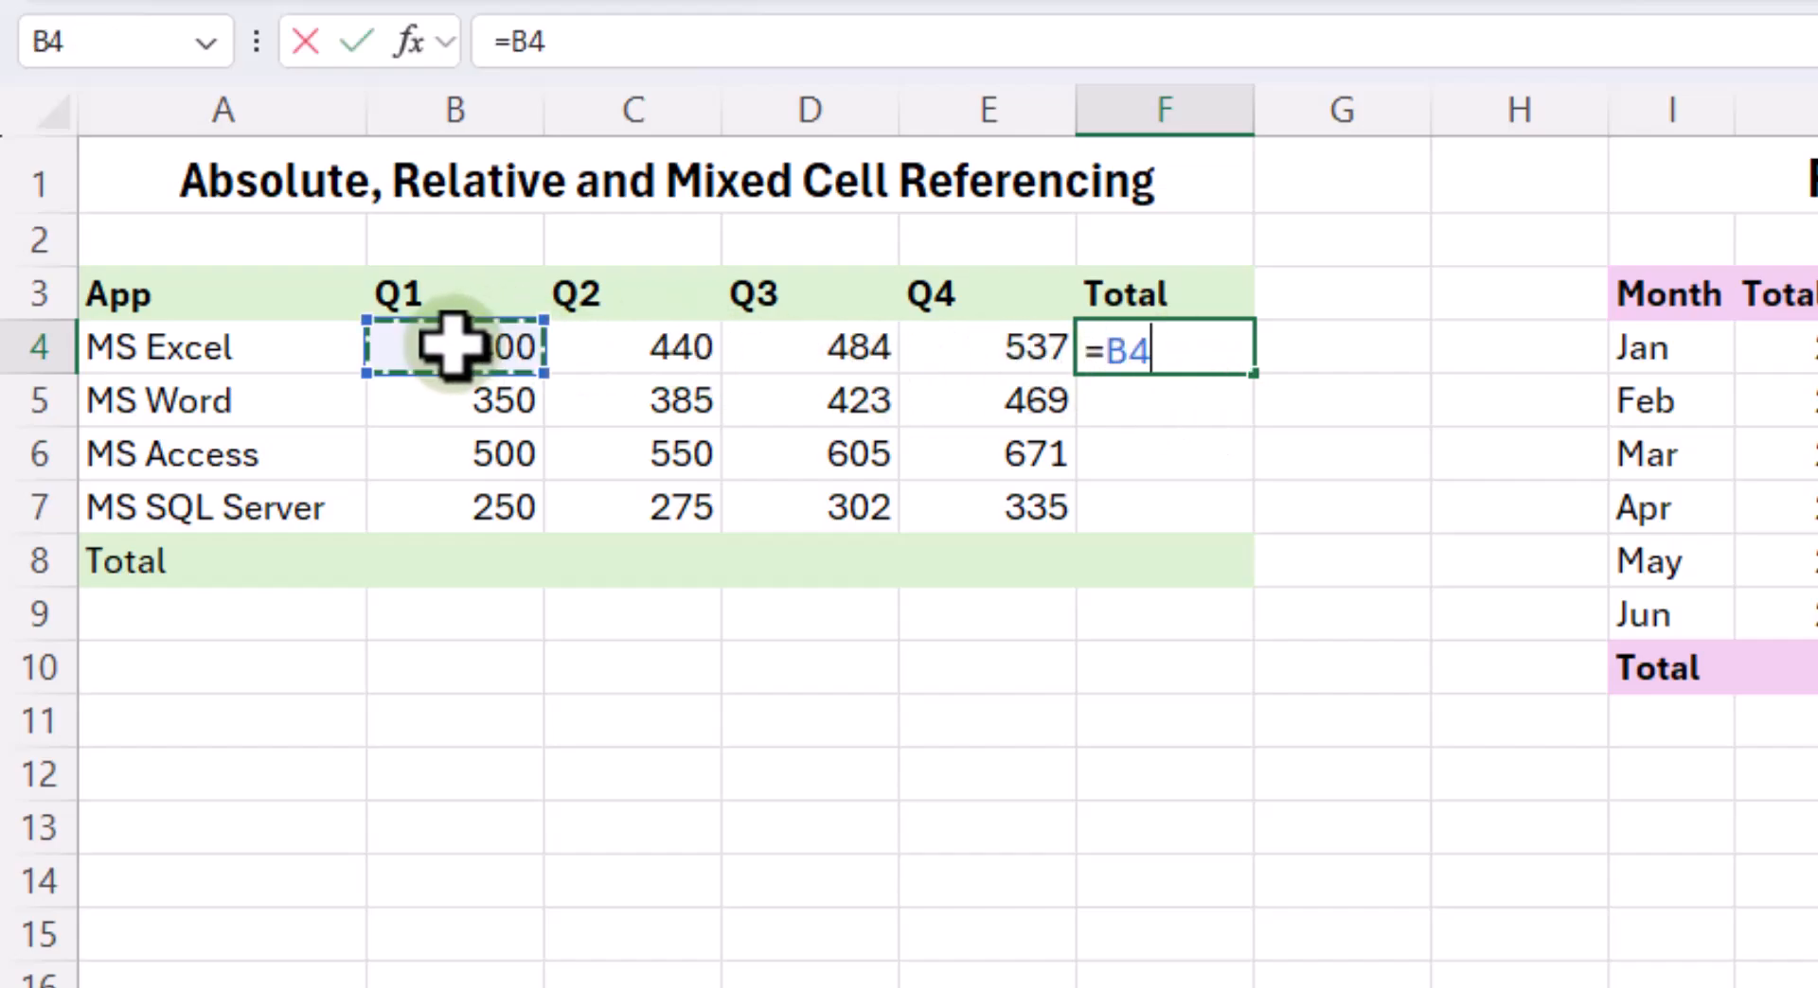
{"action": "type", "text": "+"}
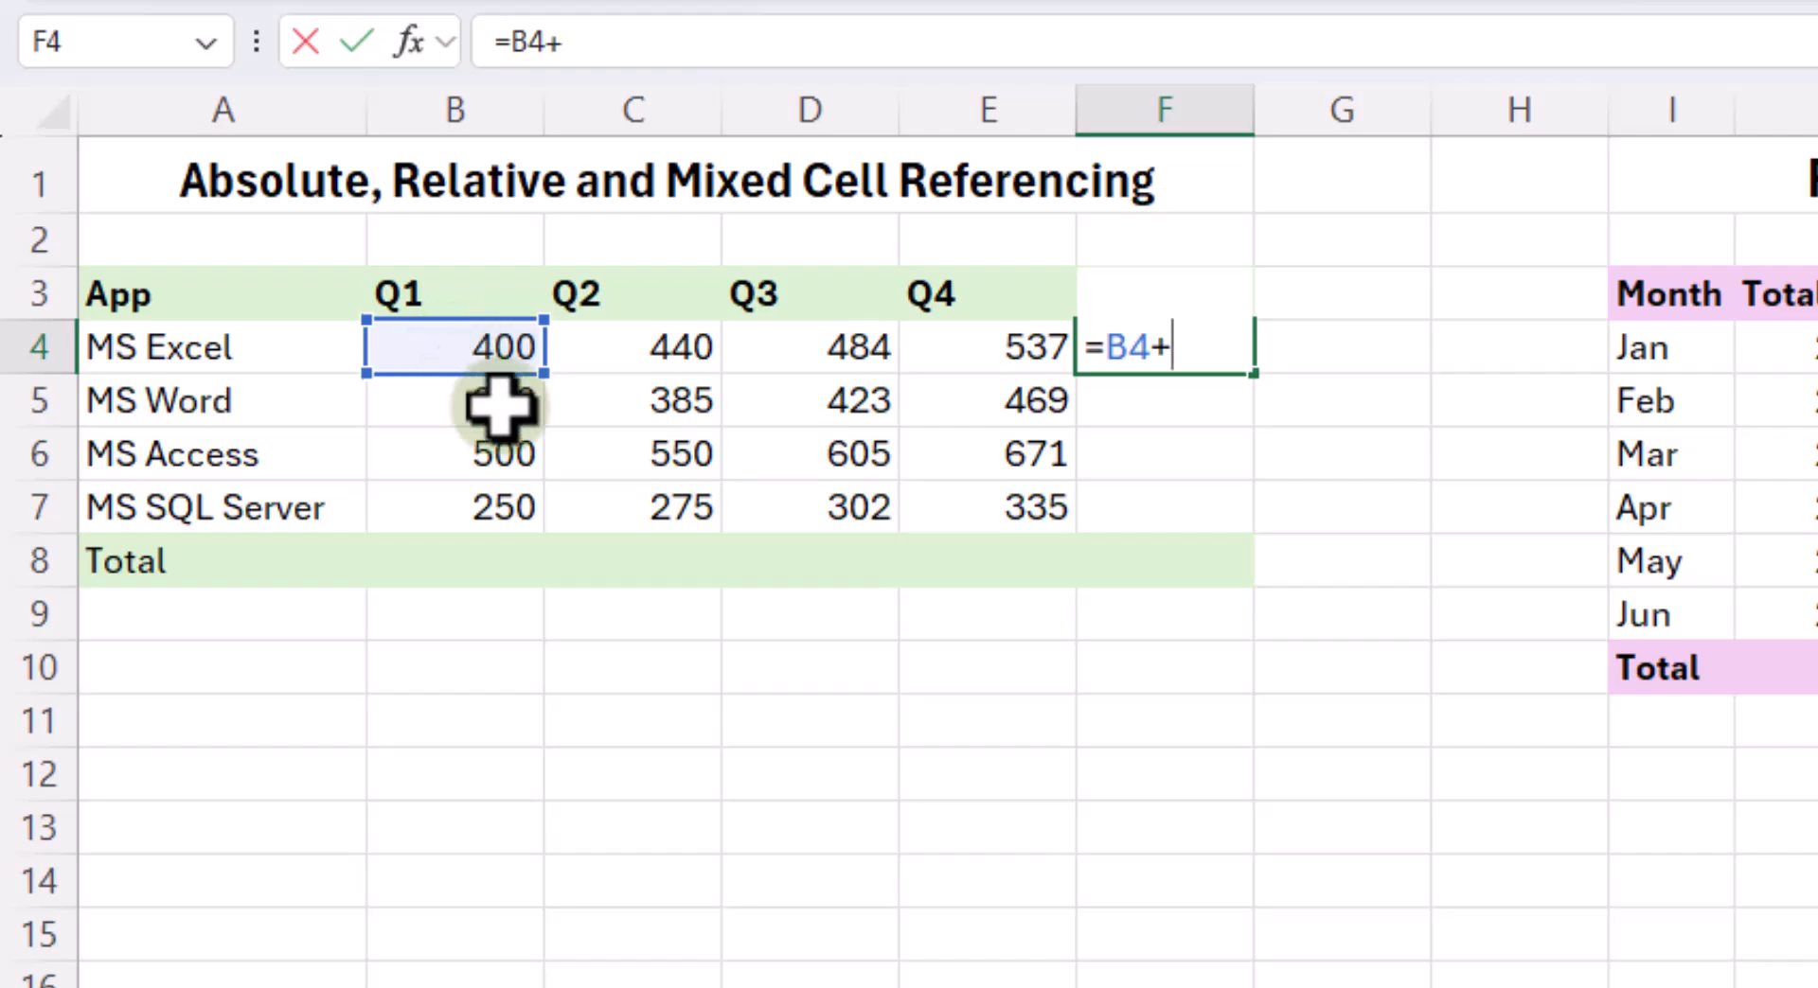
{"action": "left_click", "coordinate": [623, 366]}
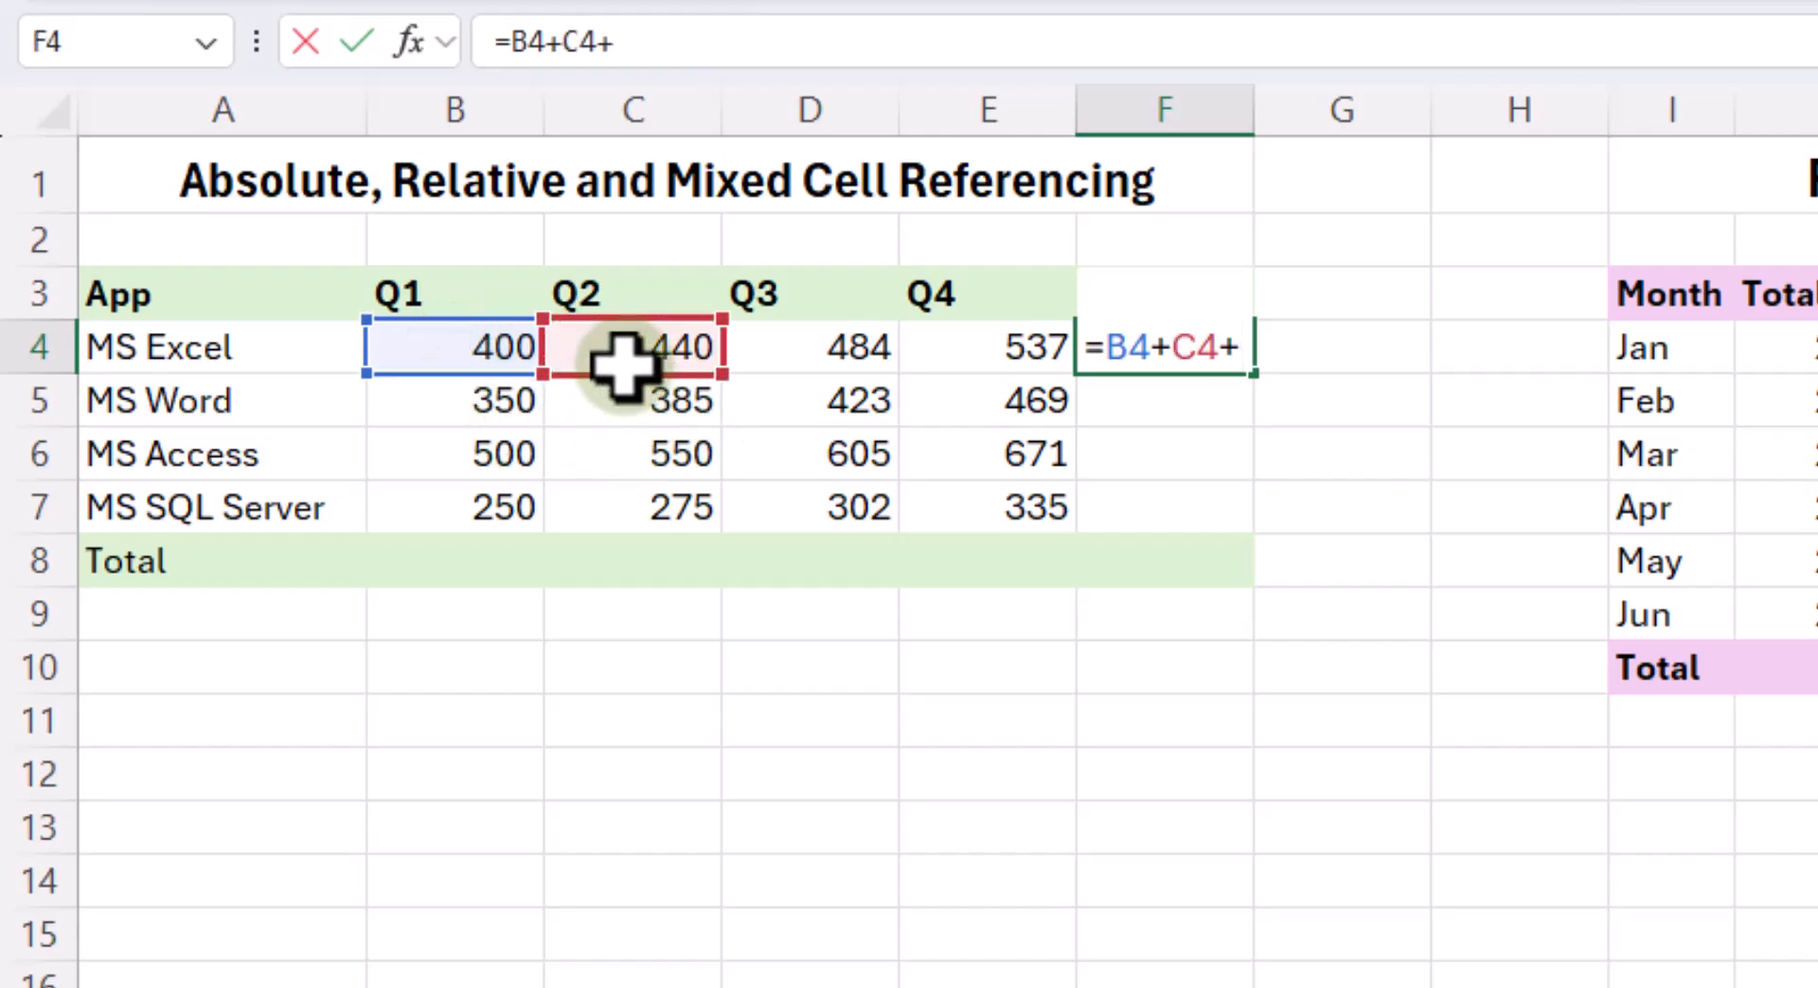
{"action": "type", "text": "+"}
{"action": "left_click", "coordinate": [776, 346]}
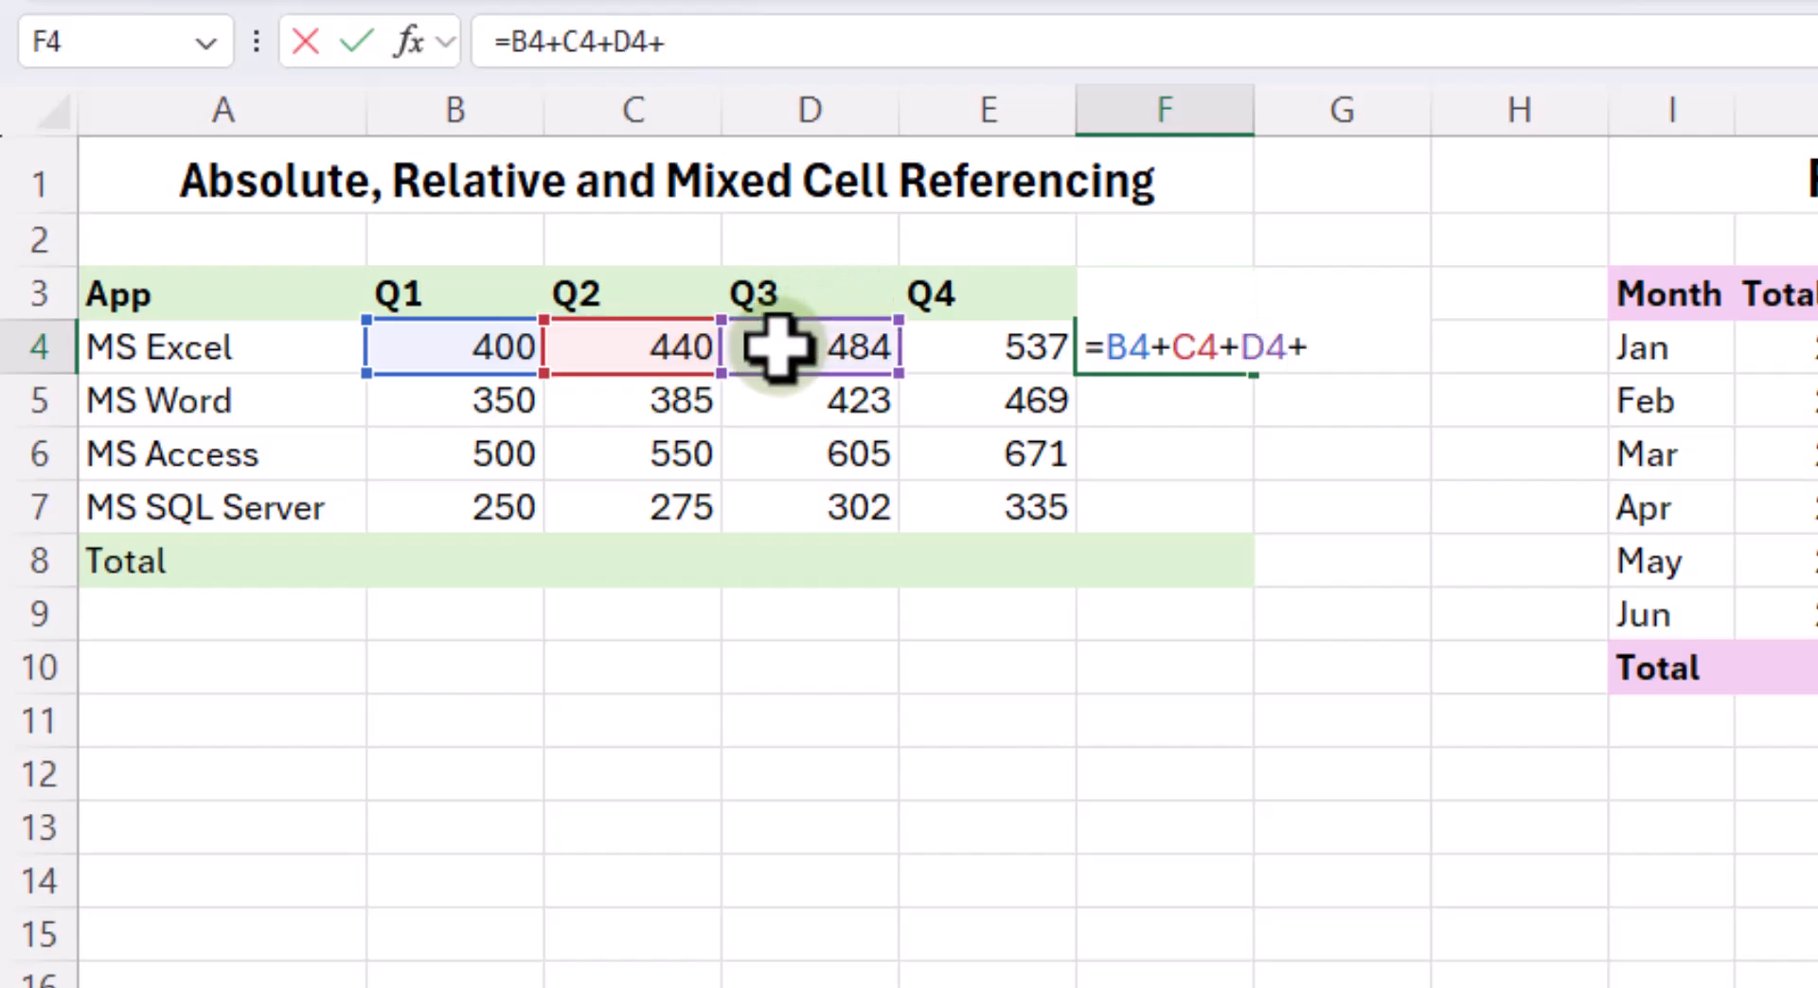
{"action": "left_click", "coordinate": [950, 343]}
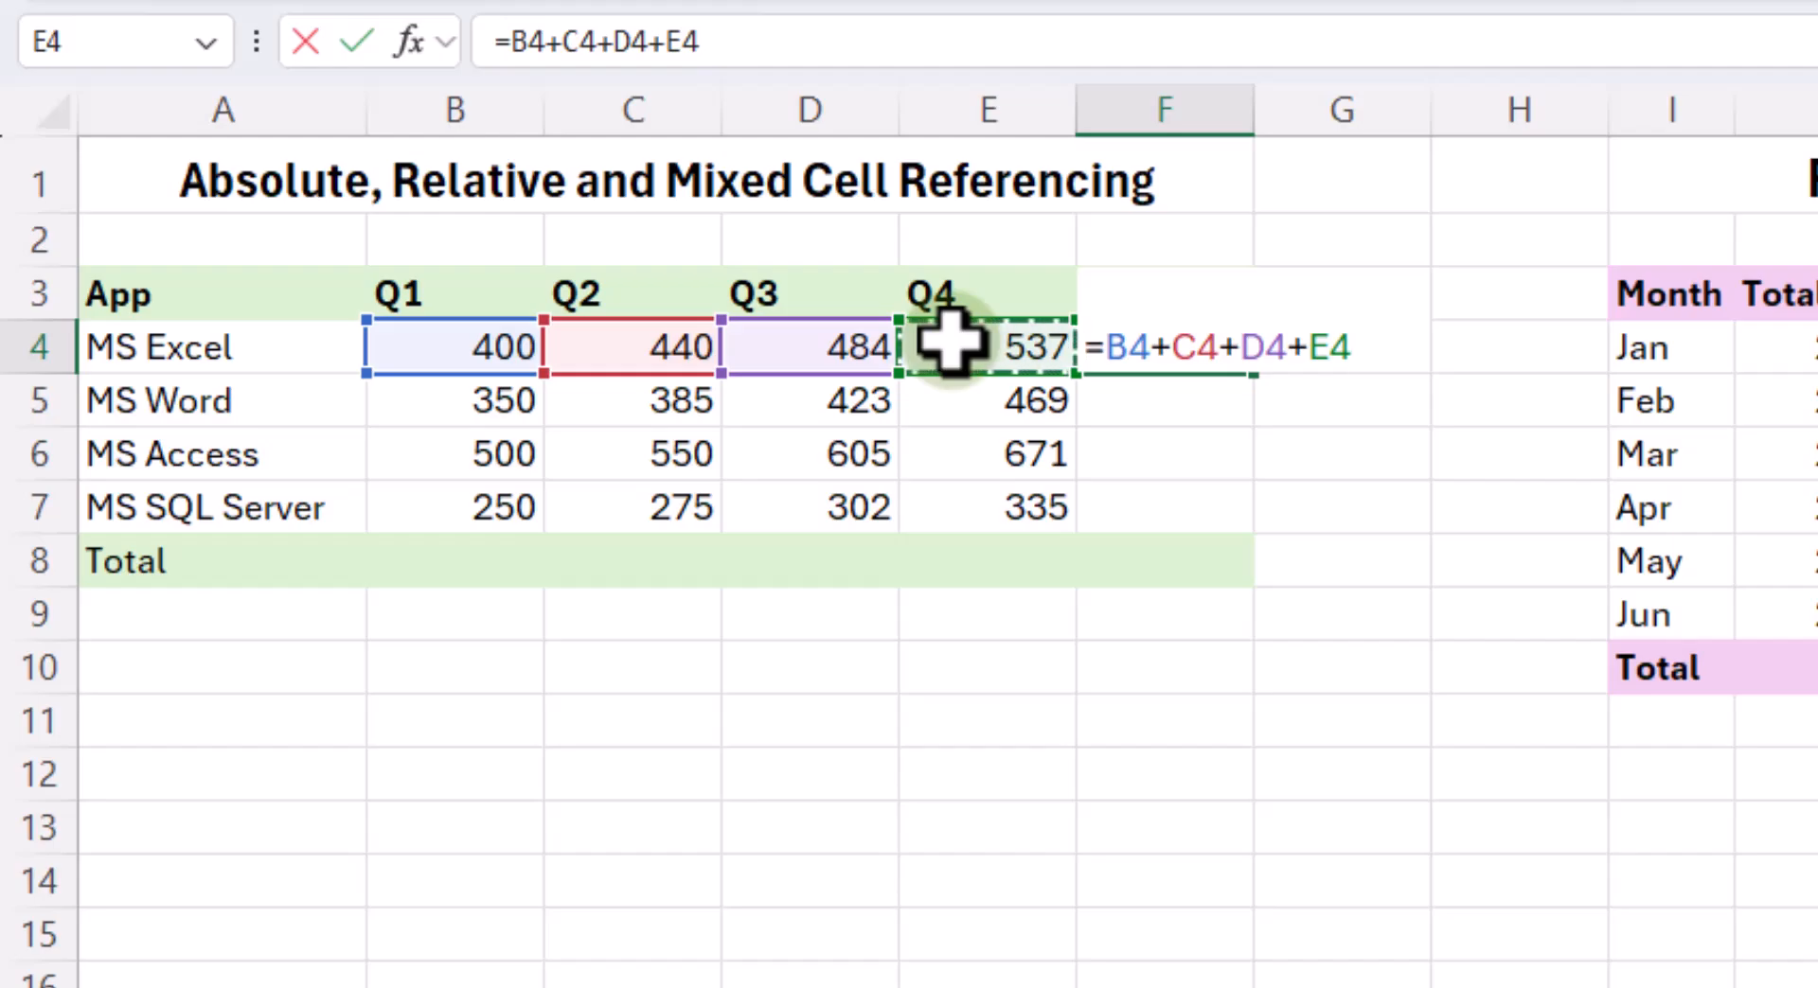
{"action": "key", "text": "Return"}
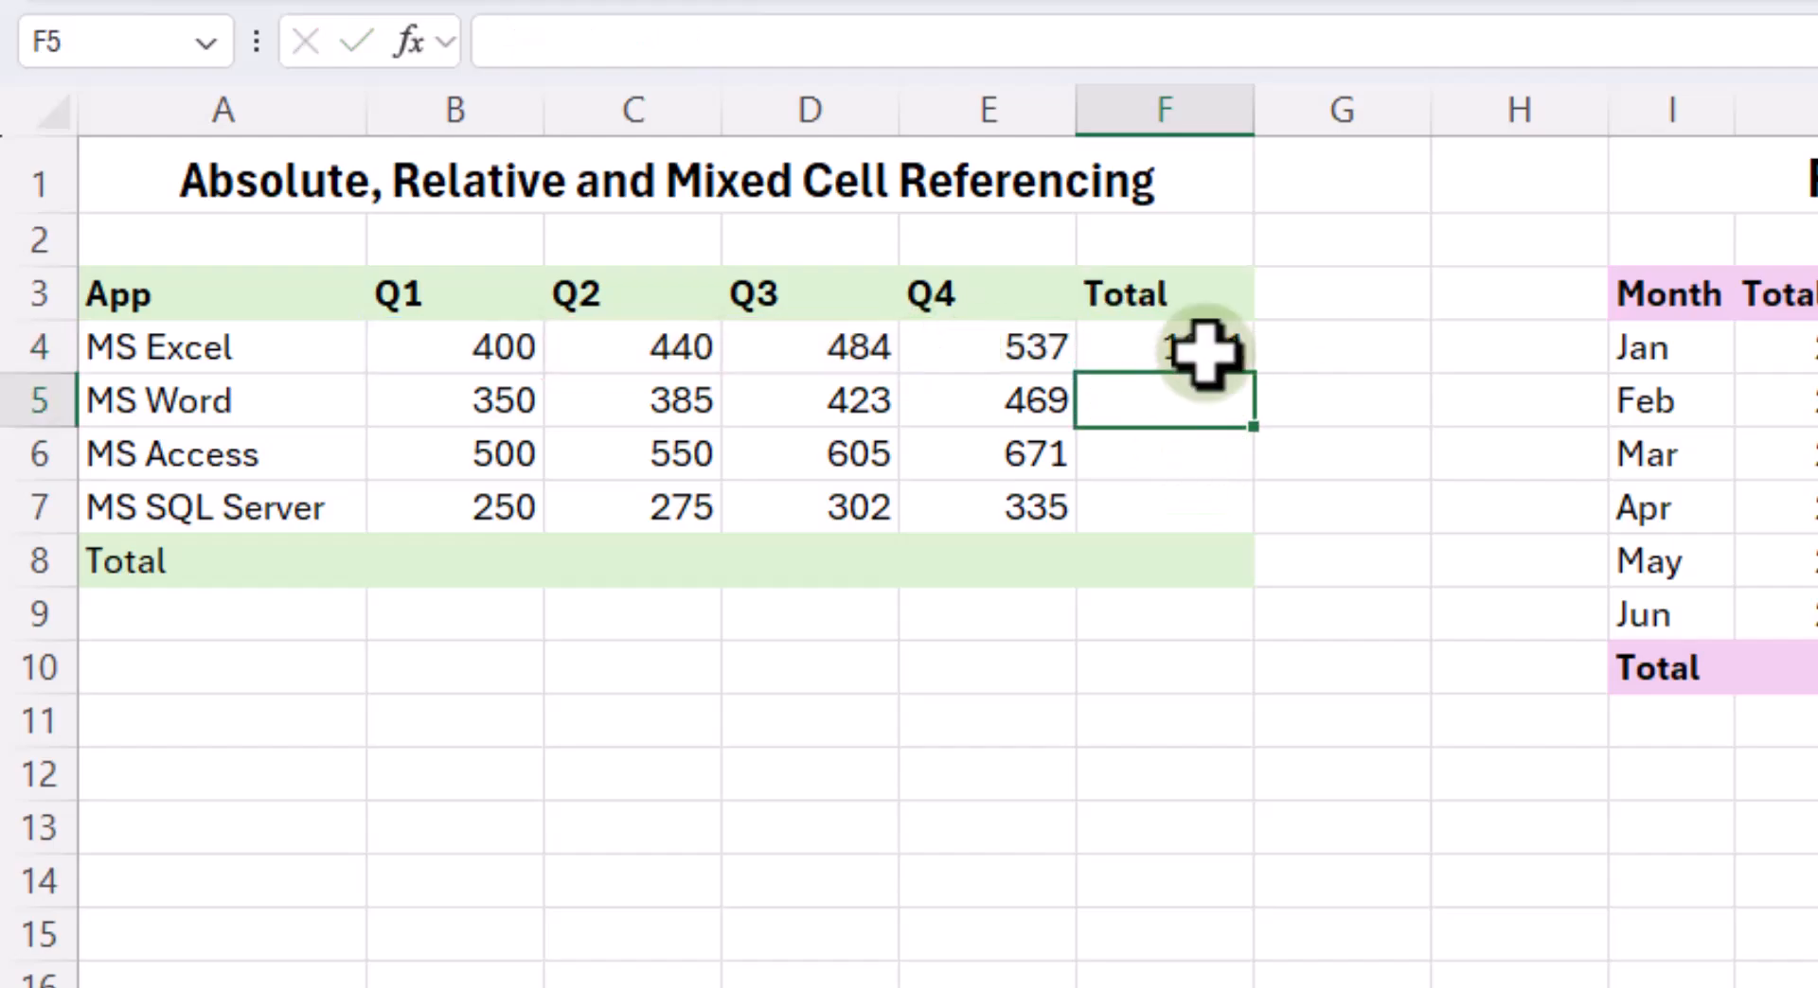
- Fill the MS Excel total formula down to MS SQL Server in F7, undoing the automatic fill that includes the Total row
{"action": "left_click", "coordinate": [1210, 349]}
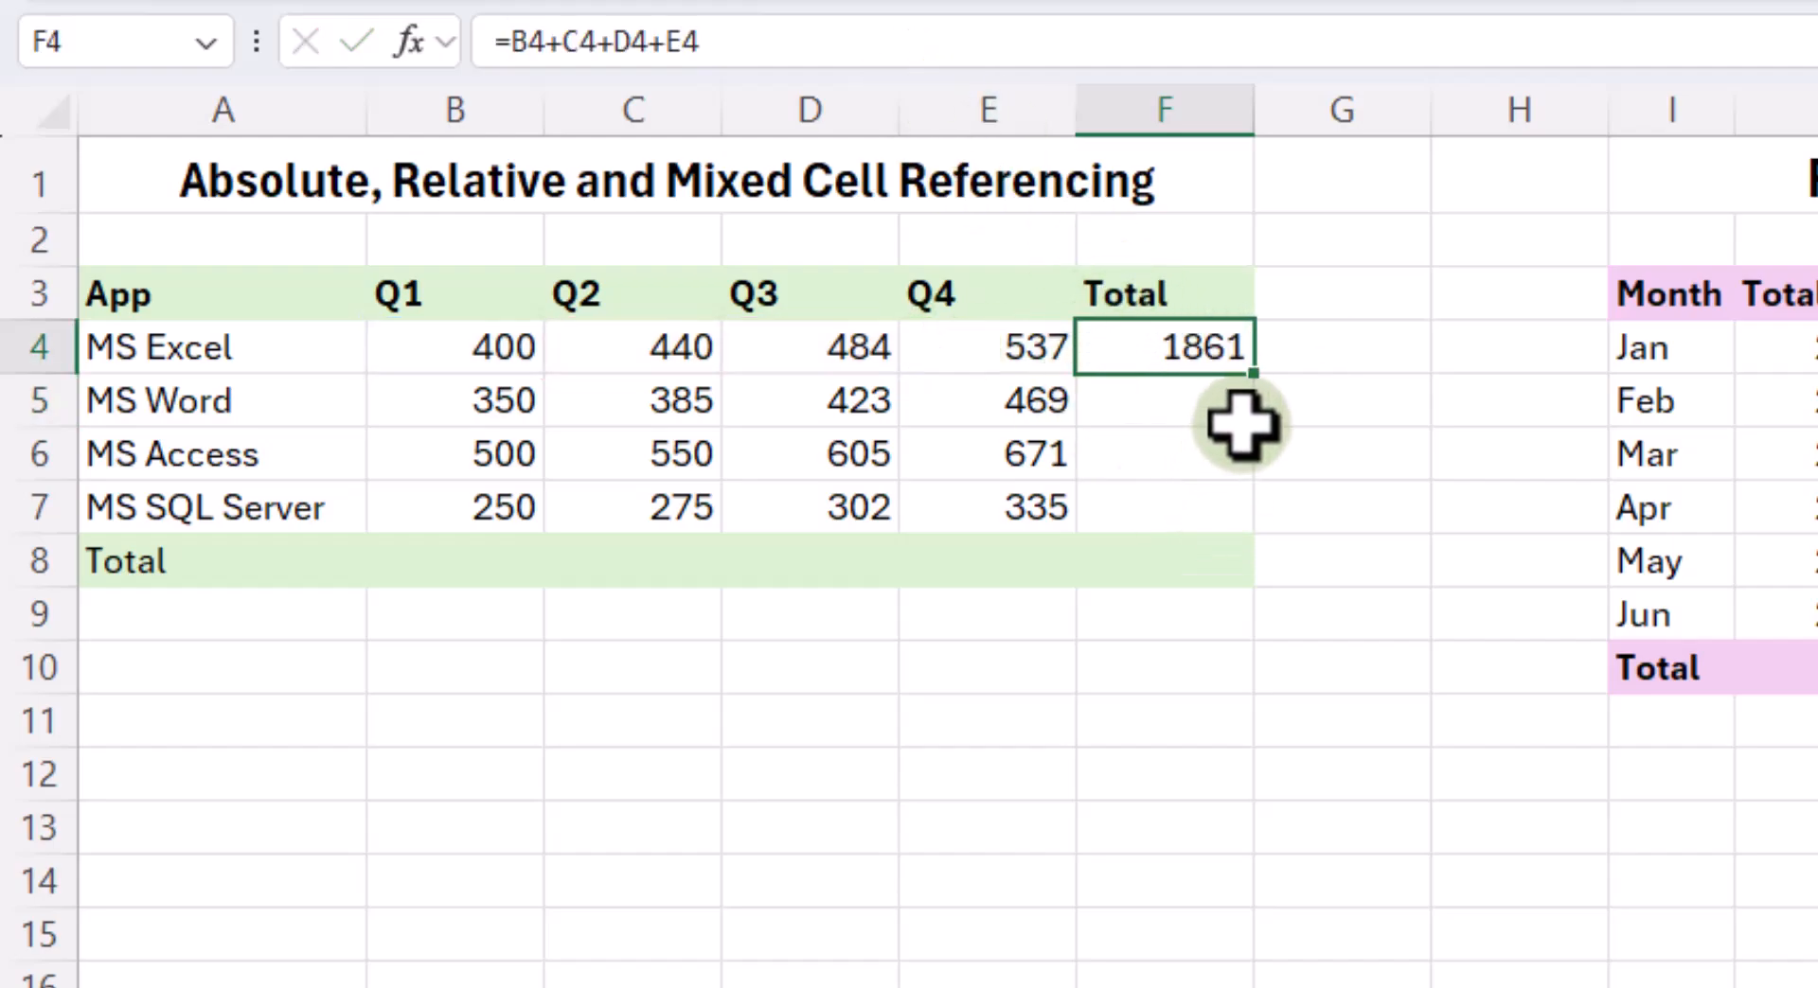
{"action": "double_click", "coordinate": [1262, 374]}
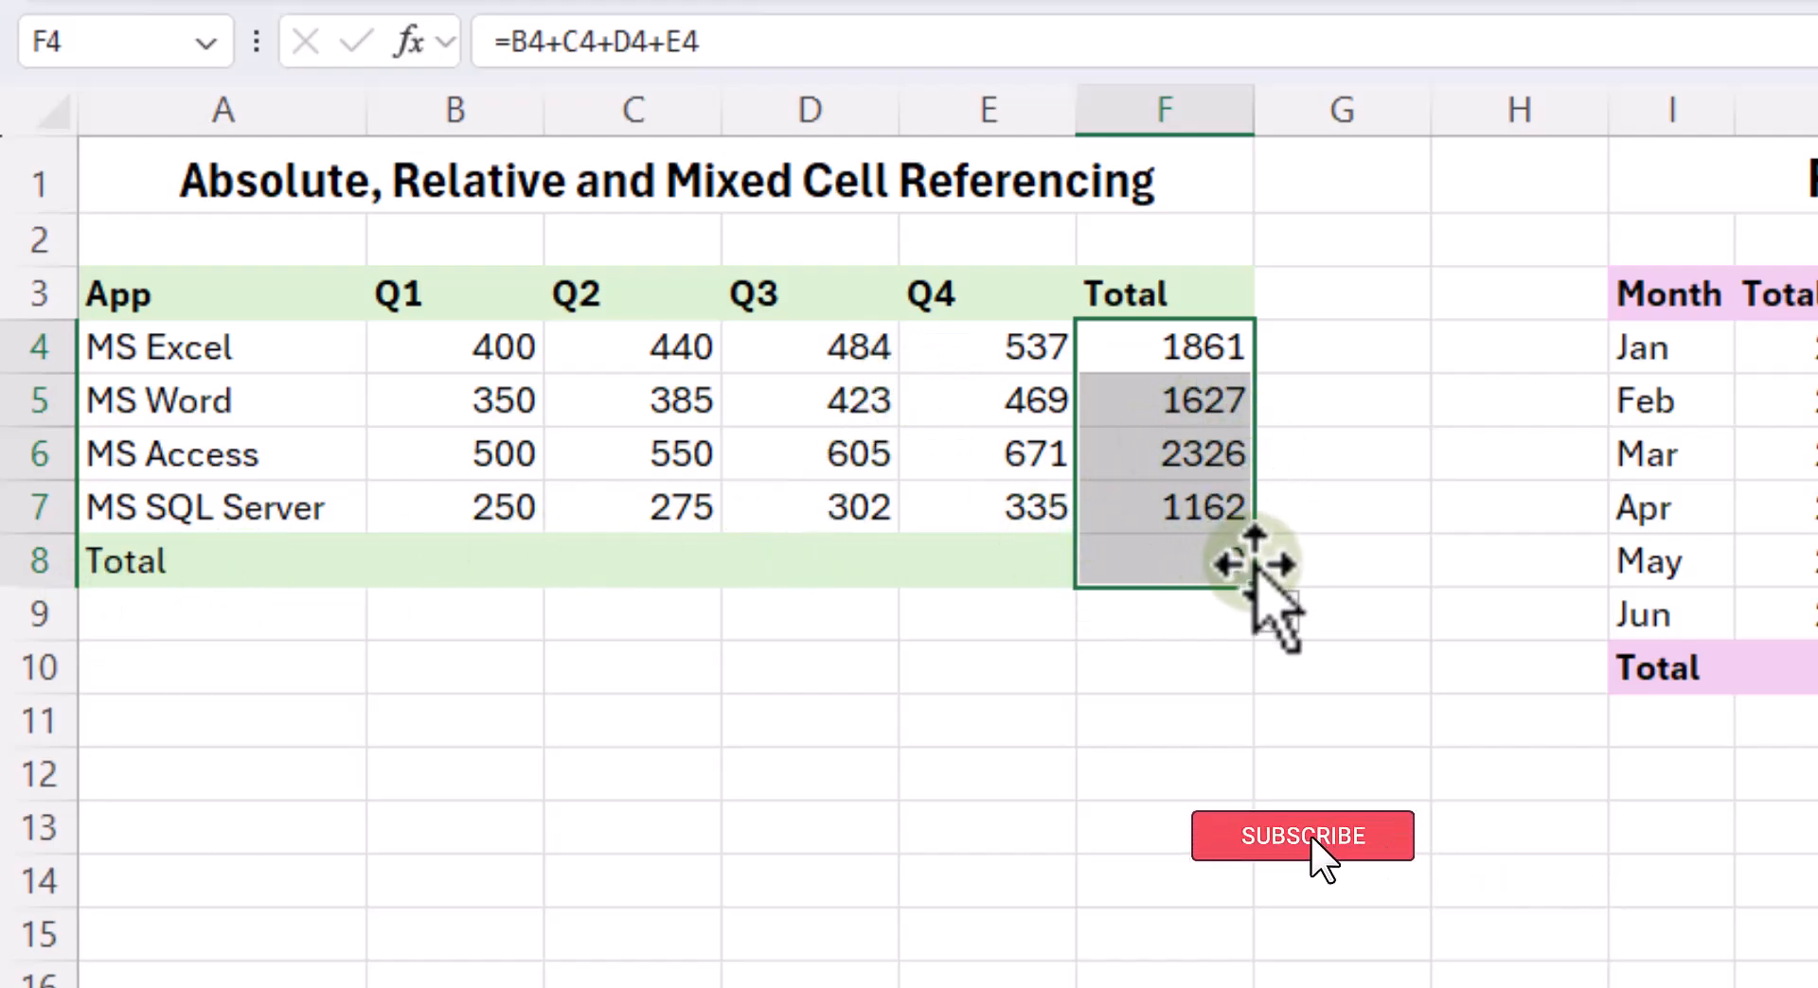
{"action": "key", "text": "ctrl+z"}
{"action": "left_click_drag", "start_coordinate": [1265, 403], "coordinate": [1265, 514]}
{"action": "left_click", "coordinate": [1199, 636]}
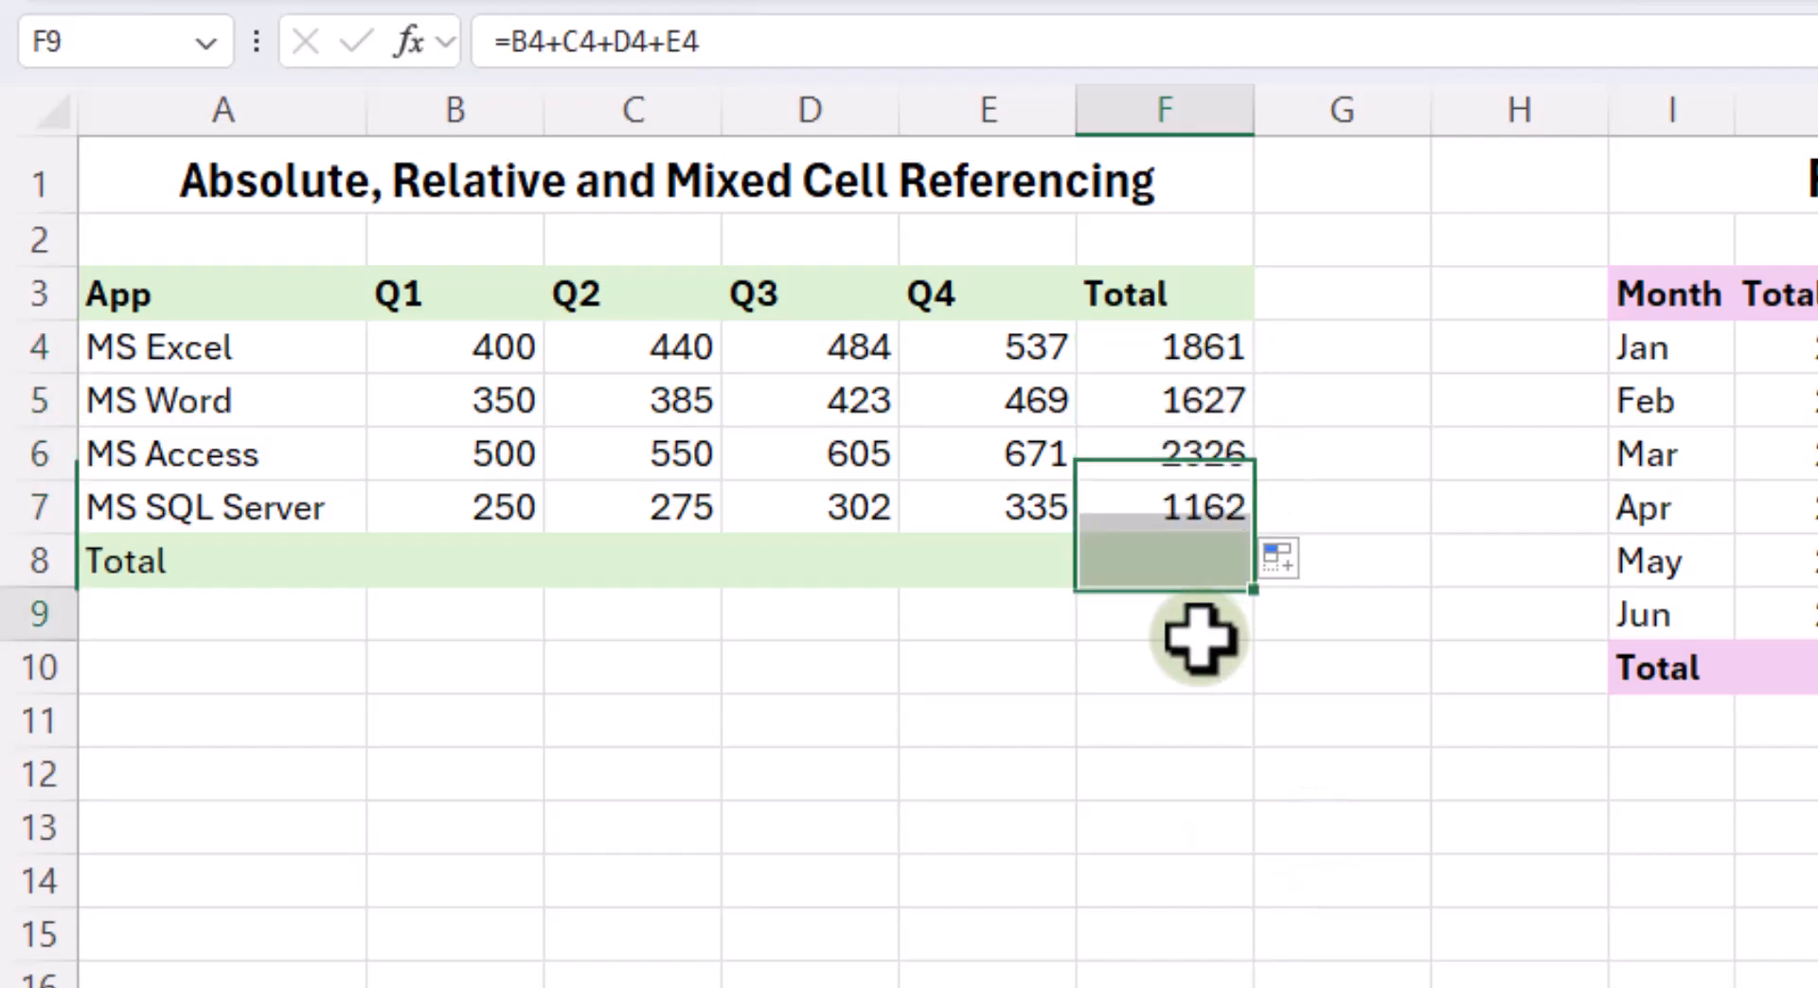
{"action": "left_click", "coordinate": [1187, 574]}
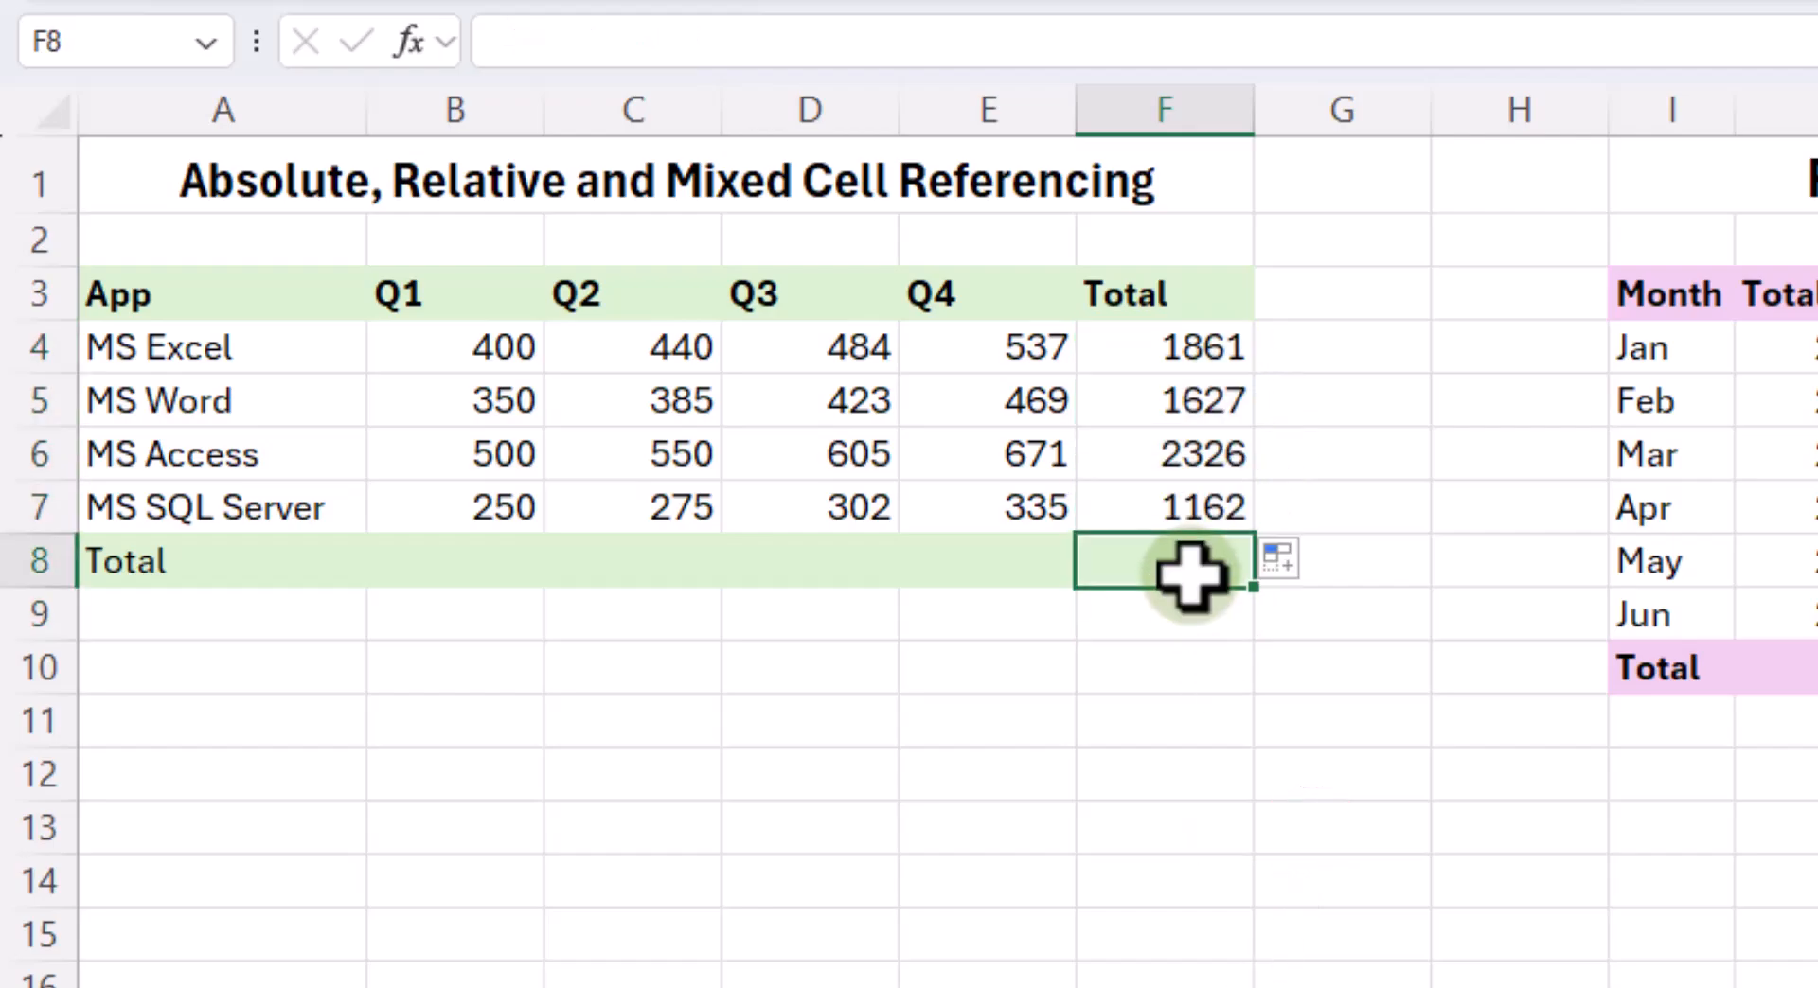
- Review the references in the MS Excel total formula and clear the app totals in F4:F7
{"action": "left_click", "coordinate": [1219, 350]}
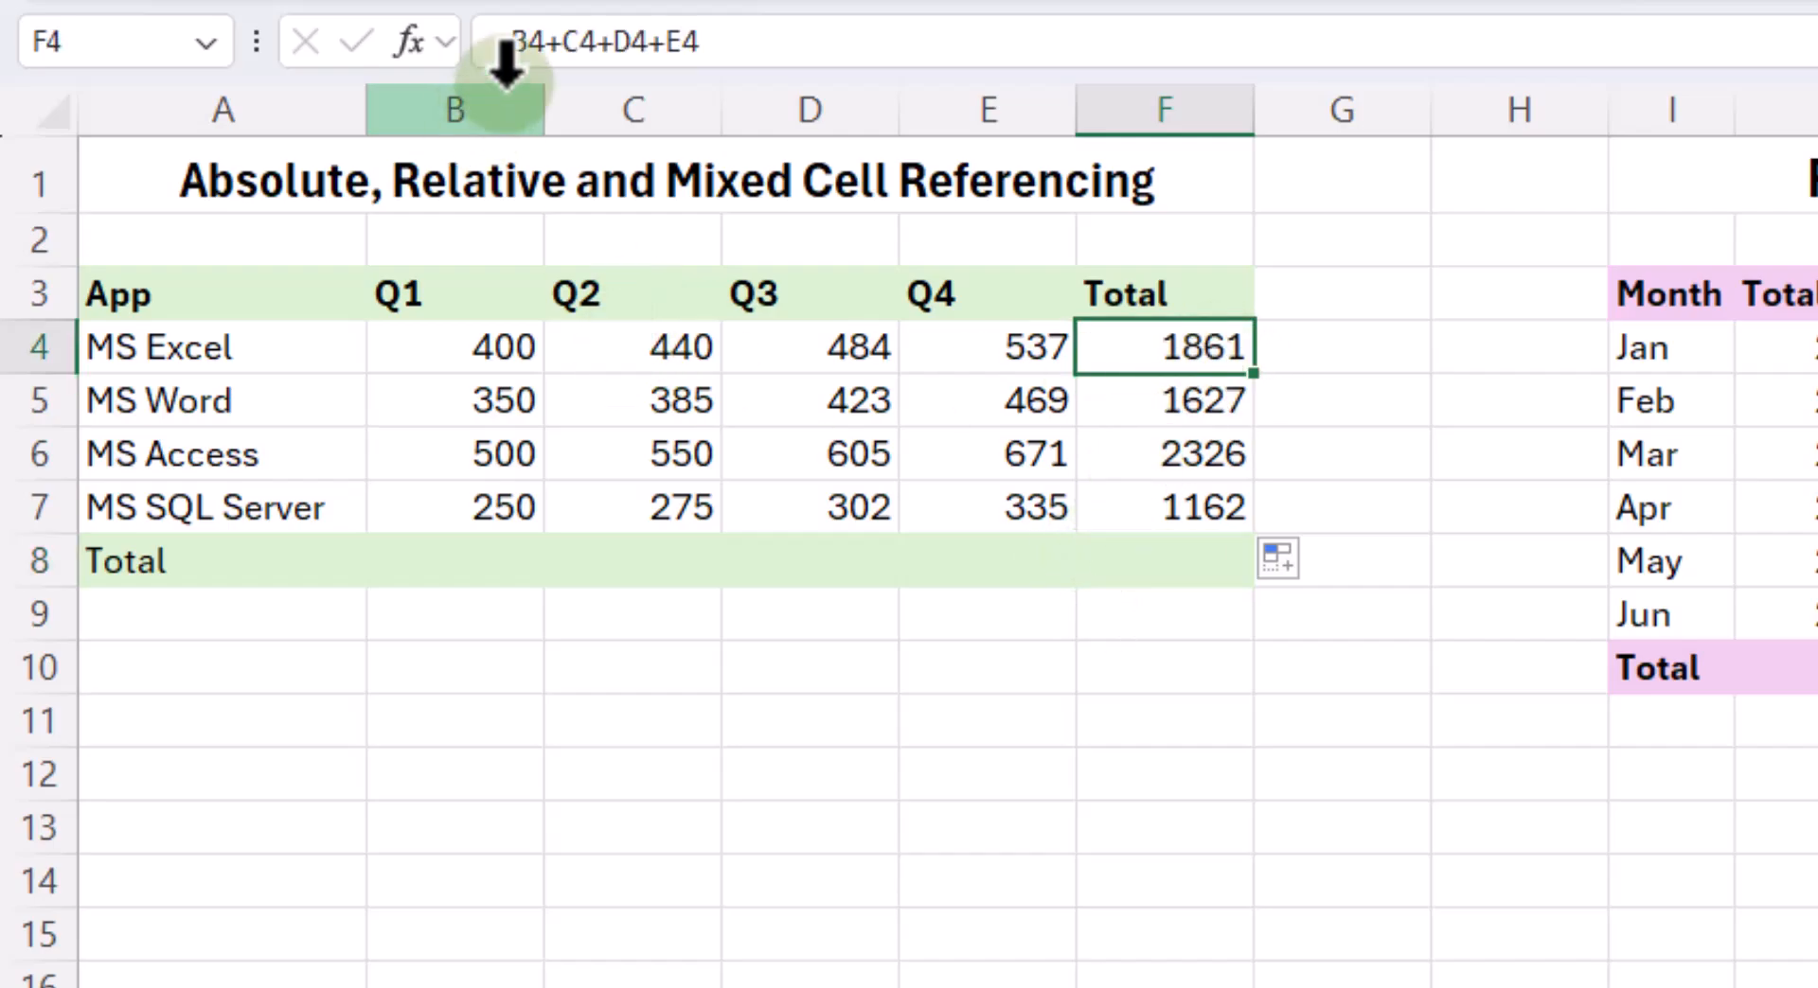
{"action": "double_click", "coordinate": [1174, 352]}
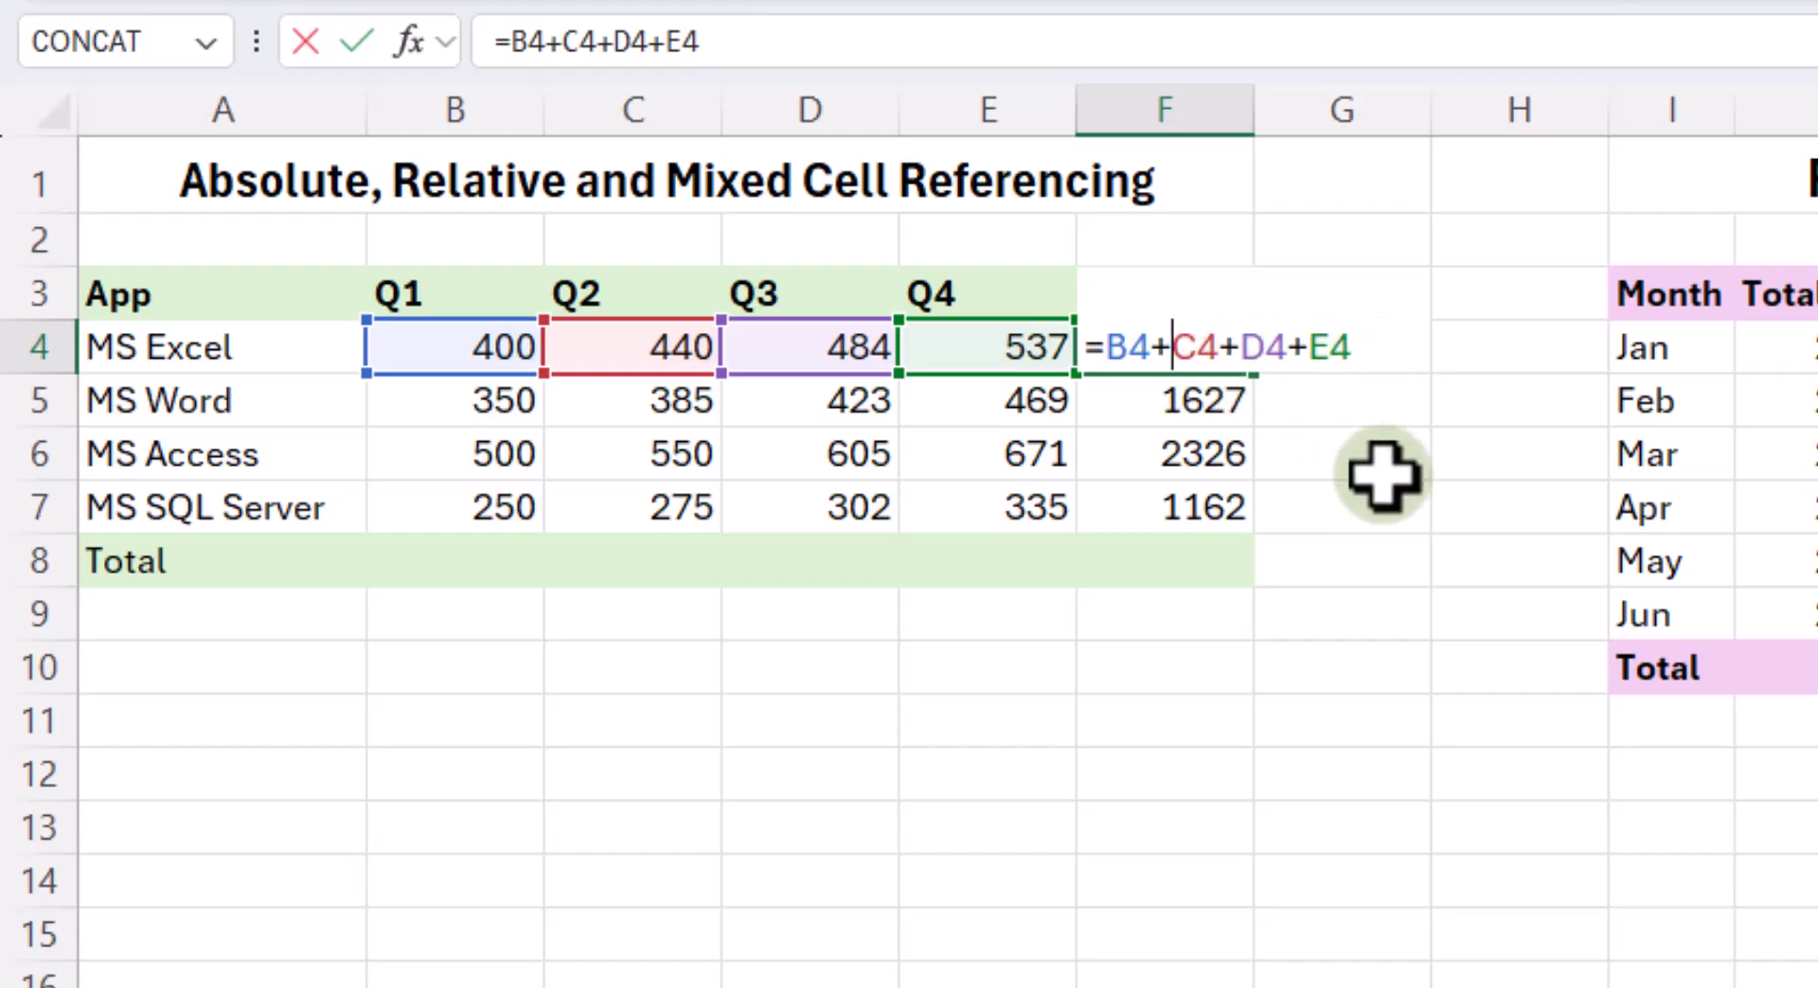
{"action": "key", "text": "Escape"}
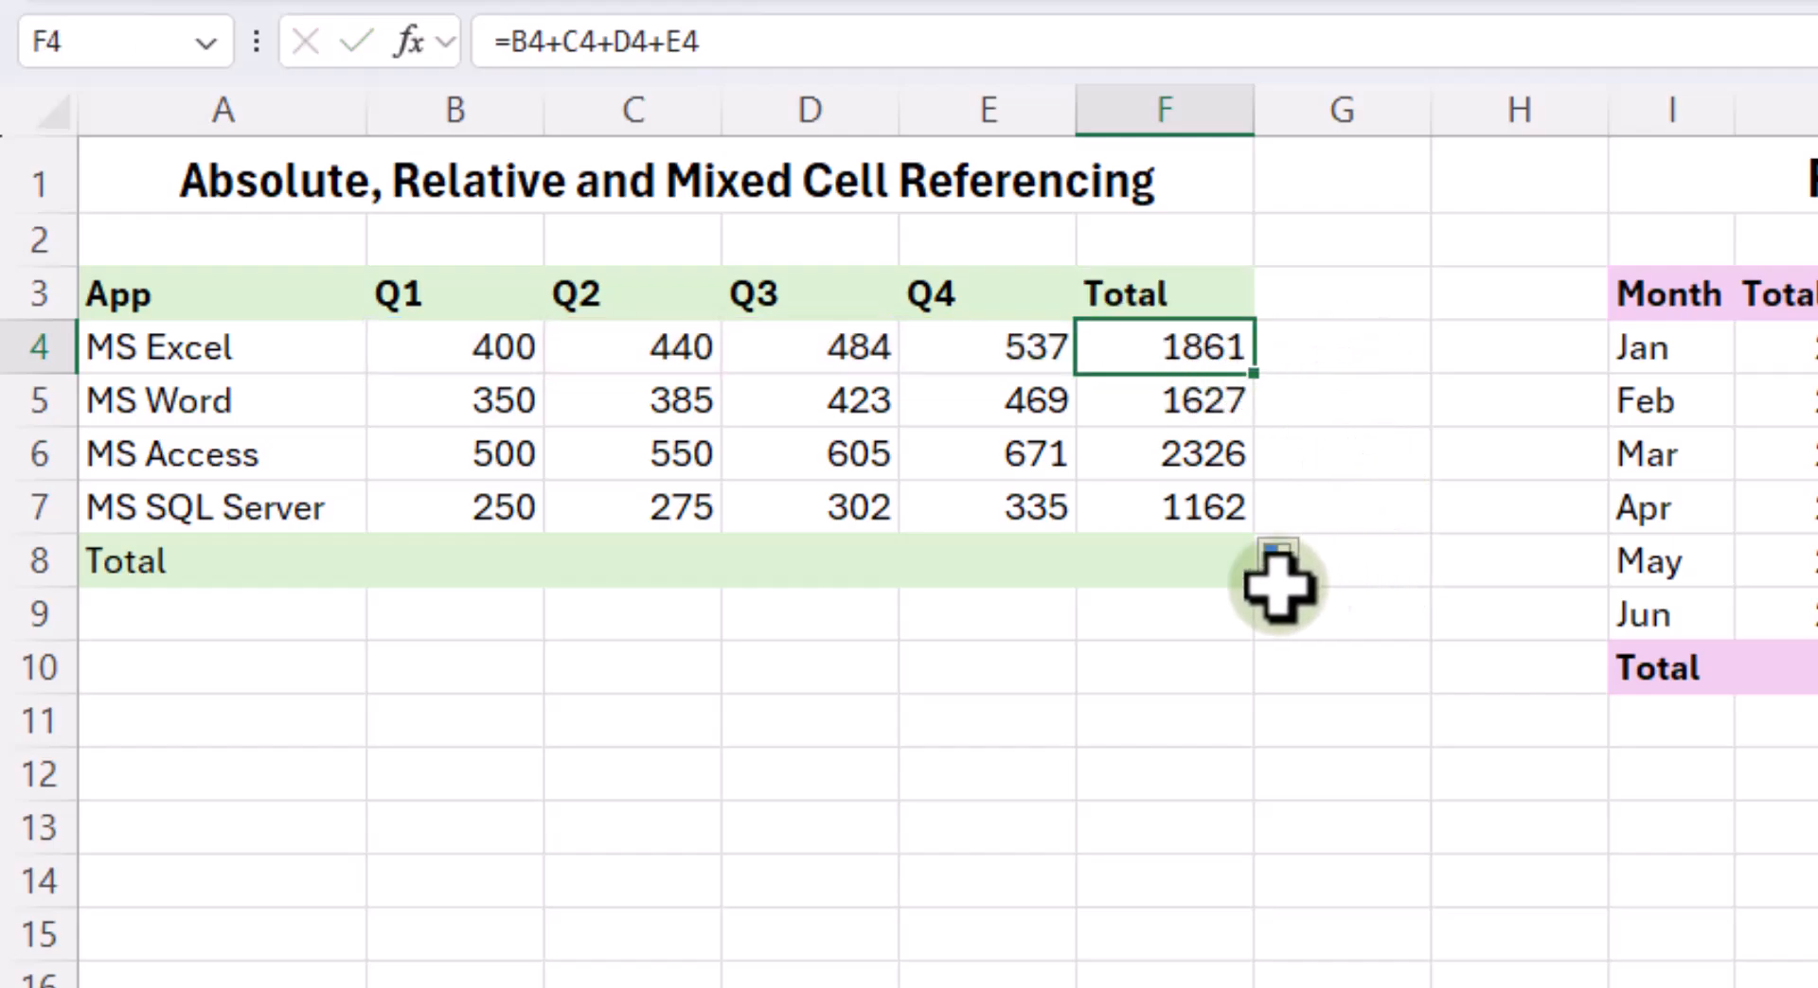
{"action": "left_click_drag", "start_coordinate": [1186, 431], "coordinate": [1196, 526]}
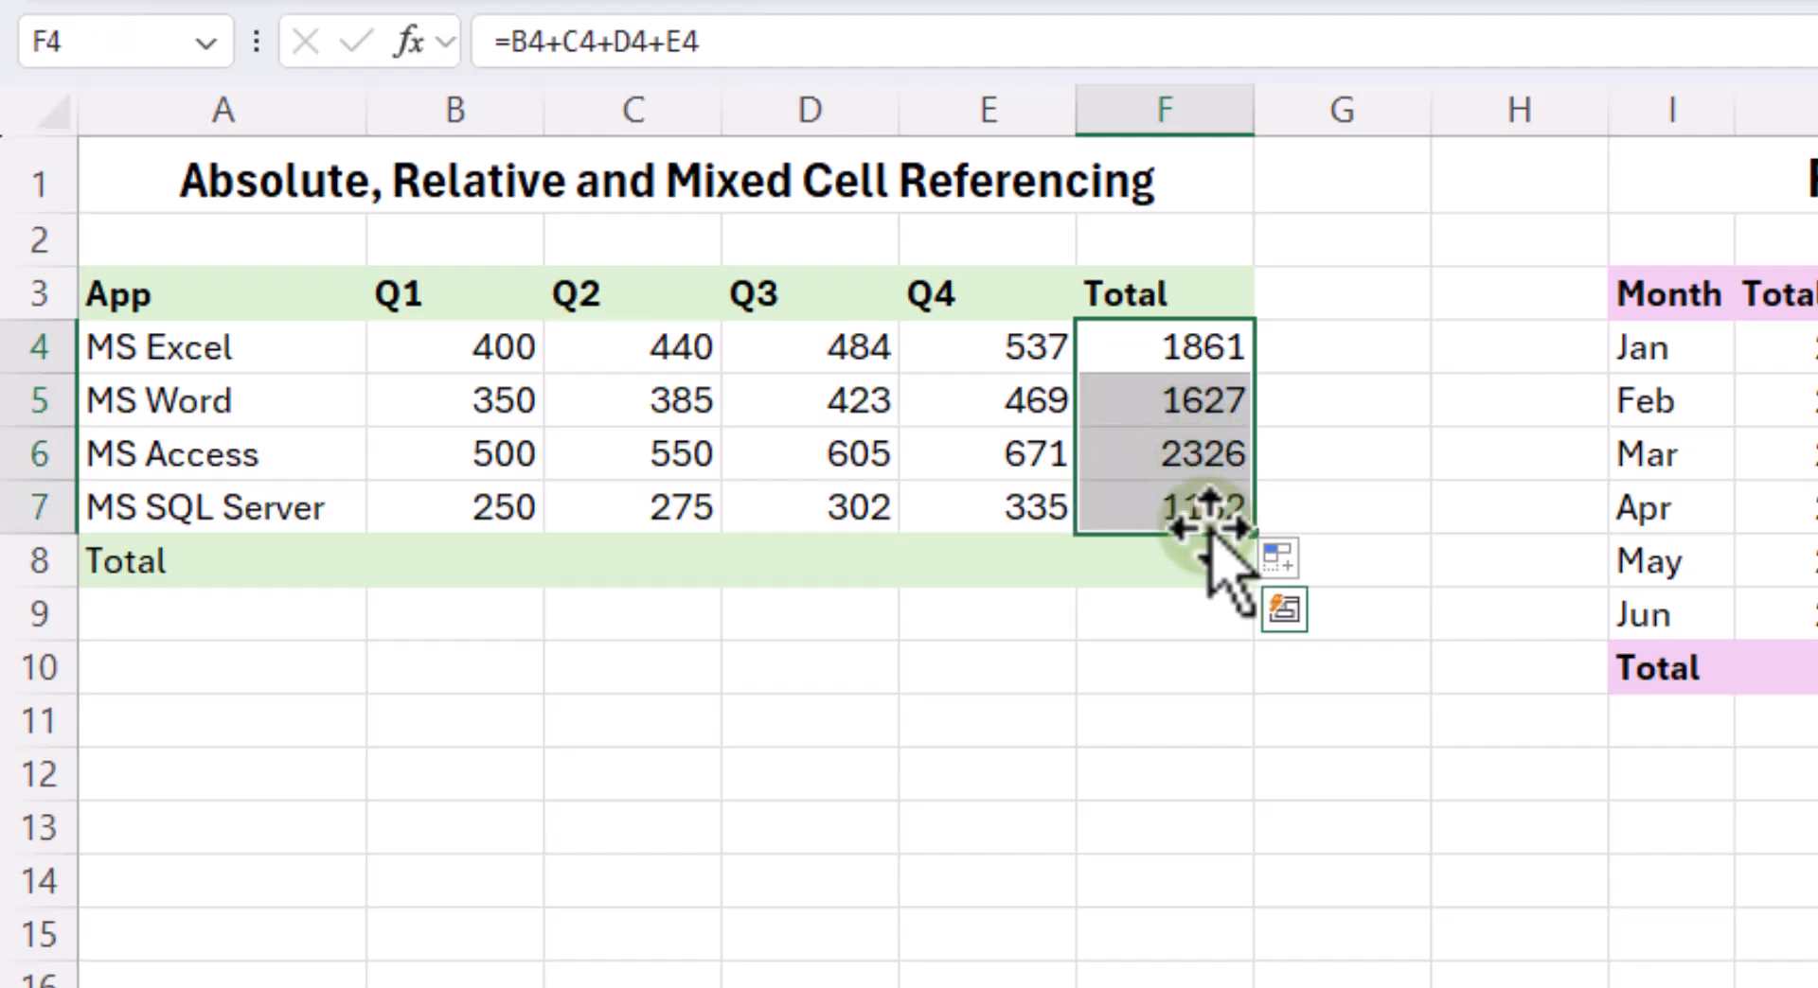
{"action": "key", "text": "Delete"}
{"action": "left_click", "coordinate": [1289, 564]}
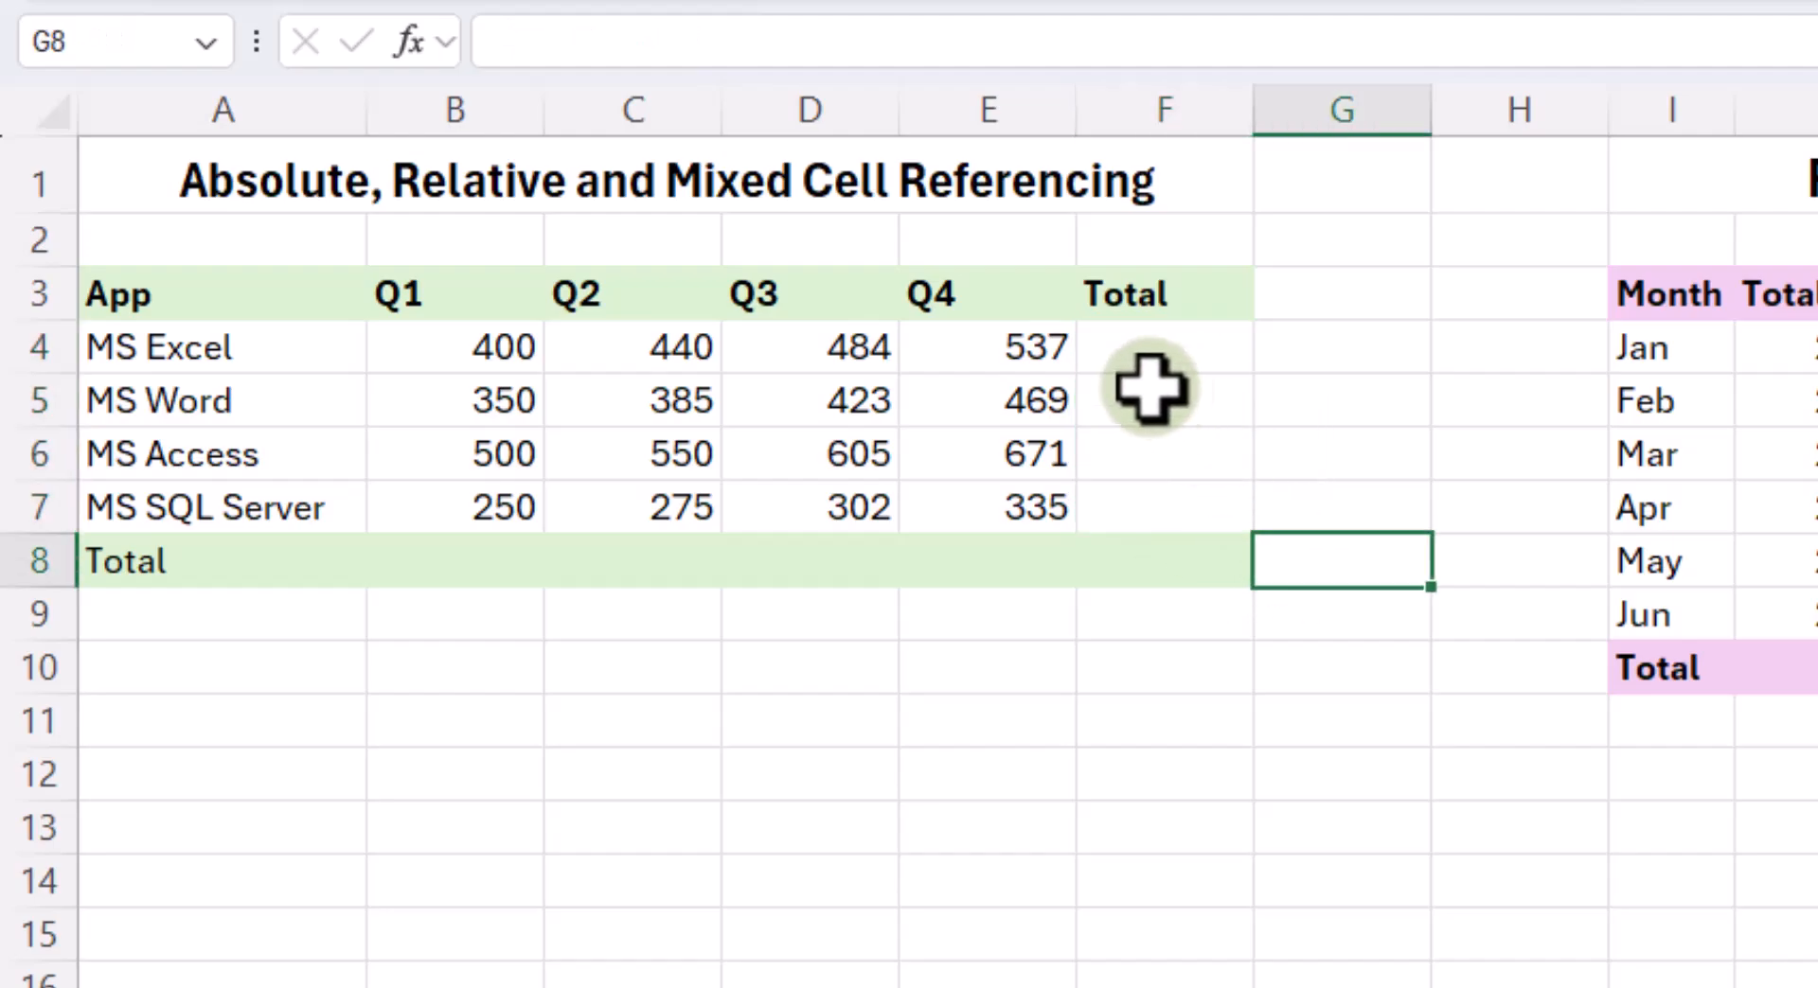
- Total the four quarters for MS Excel in F4 using AutoSum with the formula =SUM(B4:E4)
{"action": "left_click", "coordinate": [1165, 348]}
{"action": "left_click", "coordinate": [179, 137]}
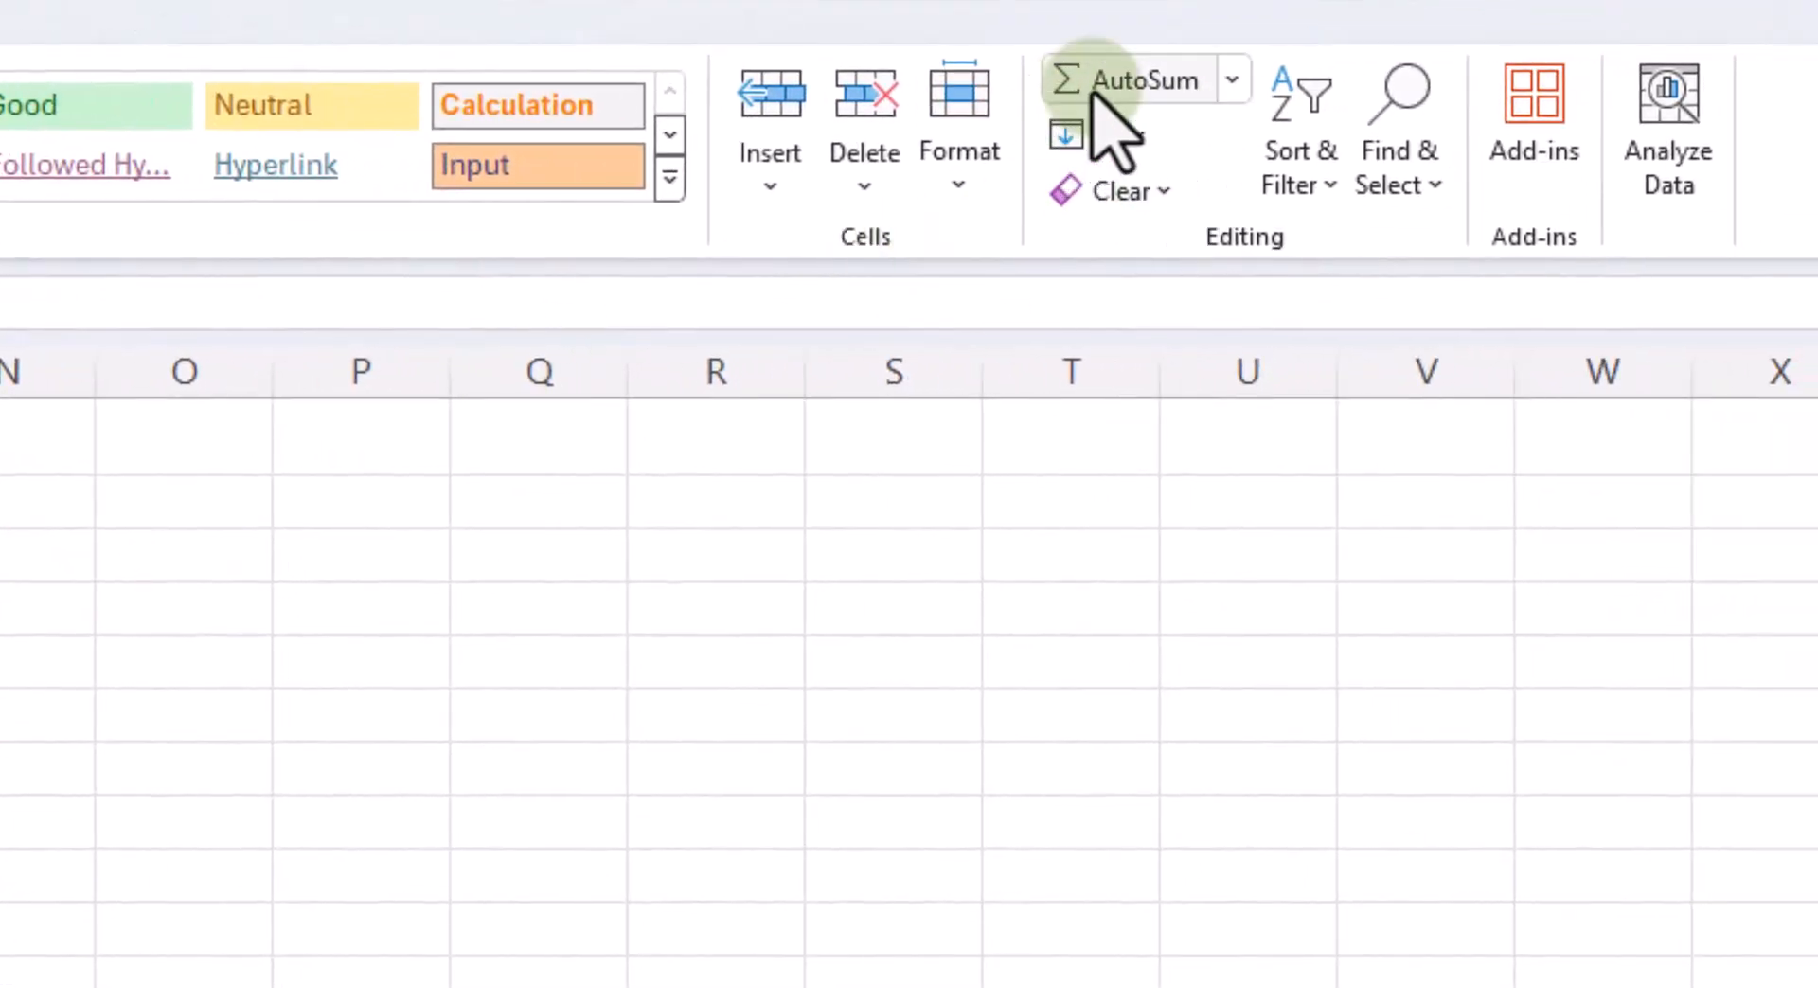
{"action": "left_click", "coordinate": [1094, 92]}
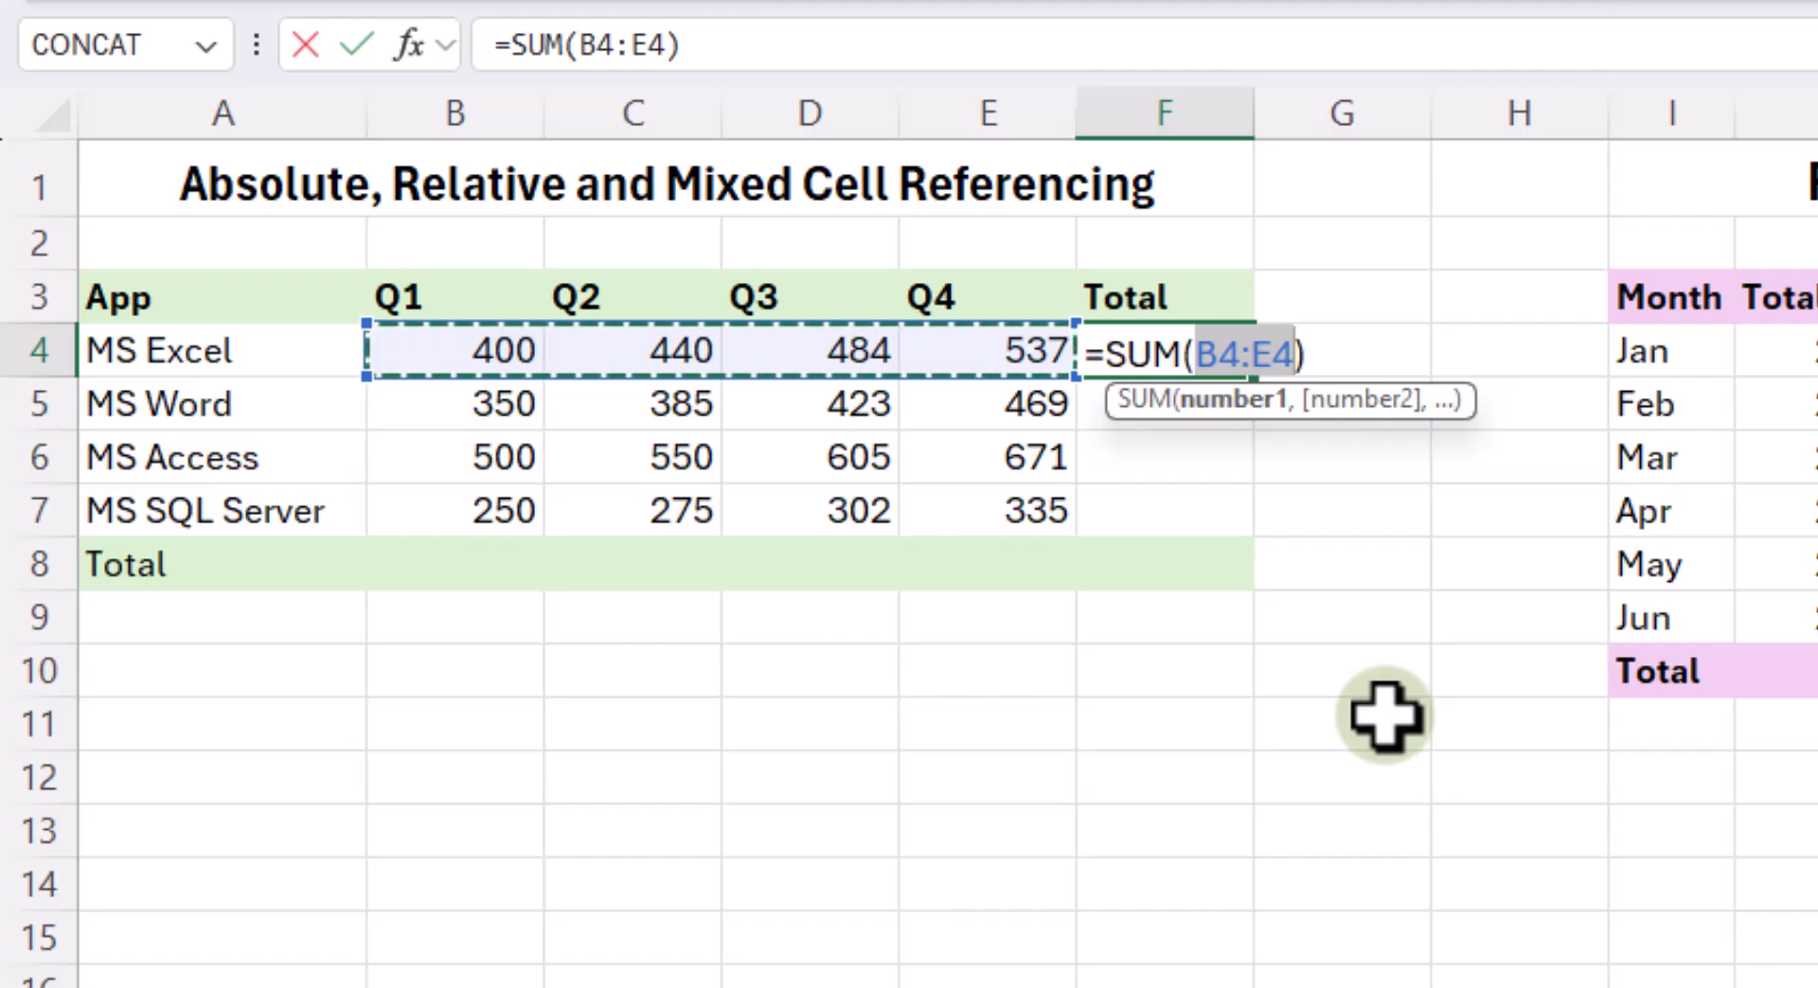
{"action": "key", "text": "Return"}
- Check the range used by the SUM formula in F4 and fill it down to MS SQL Server in F7
{"action": "left_click", "coordinate": [1185, 350]}
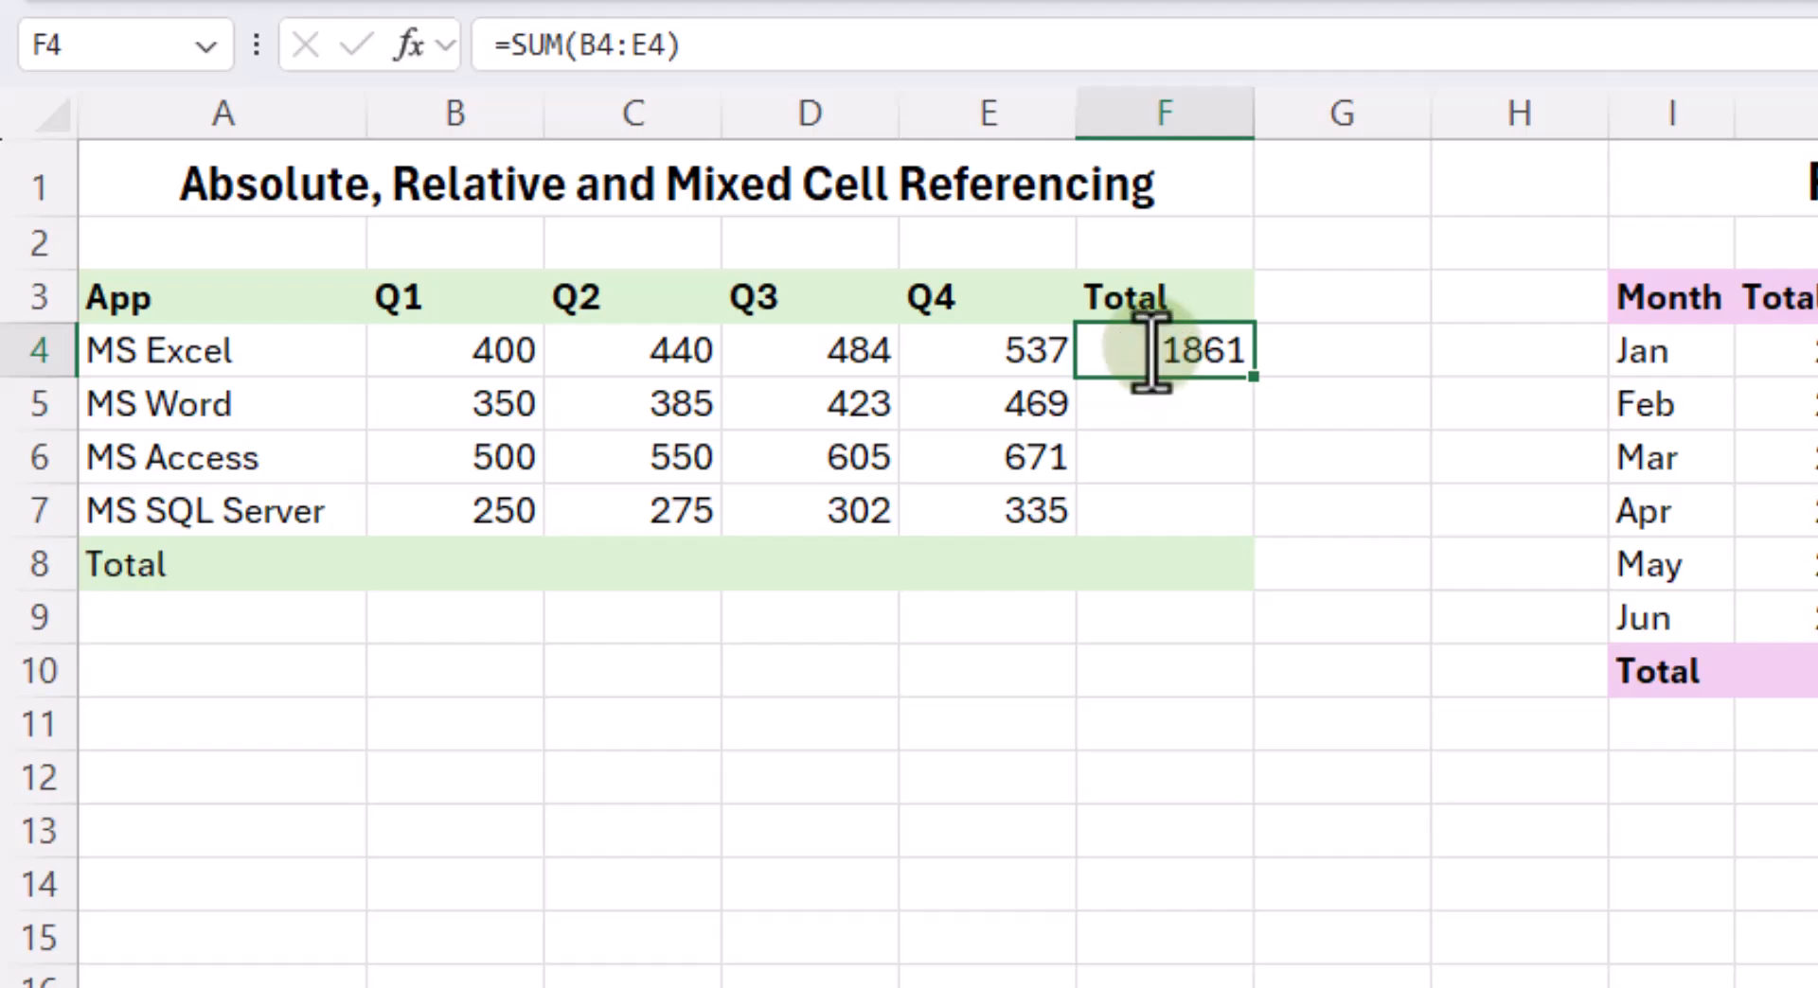
{"action": "double_click", "coordinate": [1160, 356]}
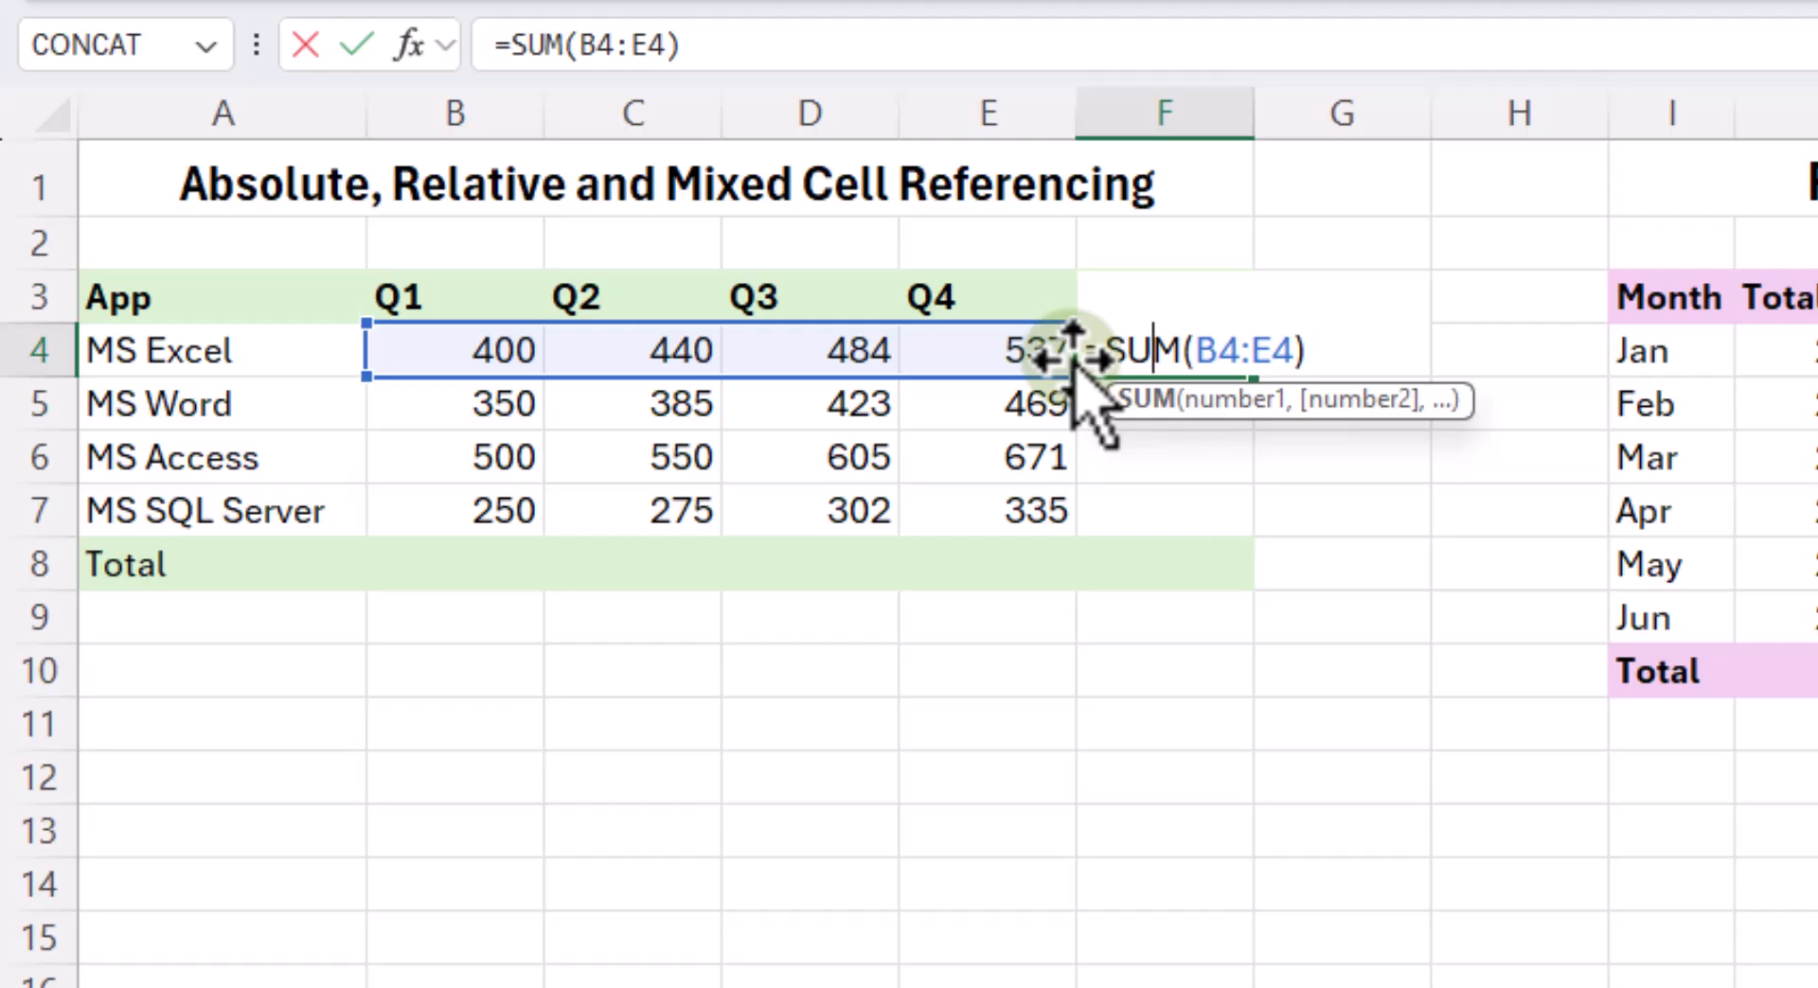
{"action": "key", "text": "Return"}
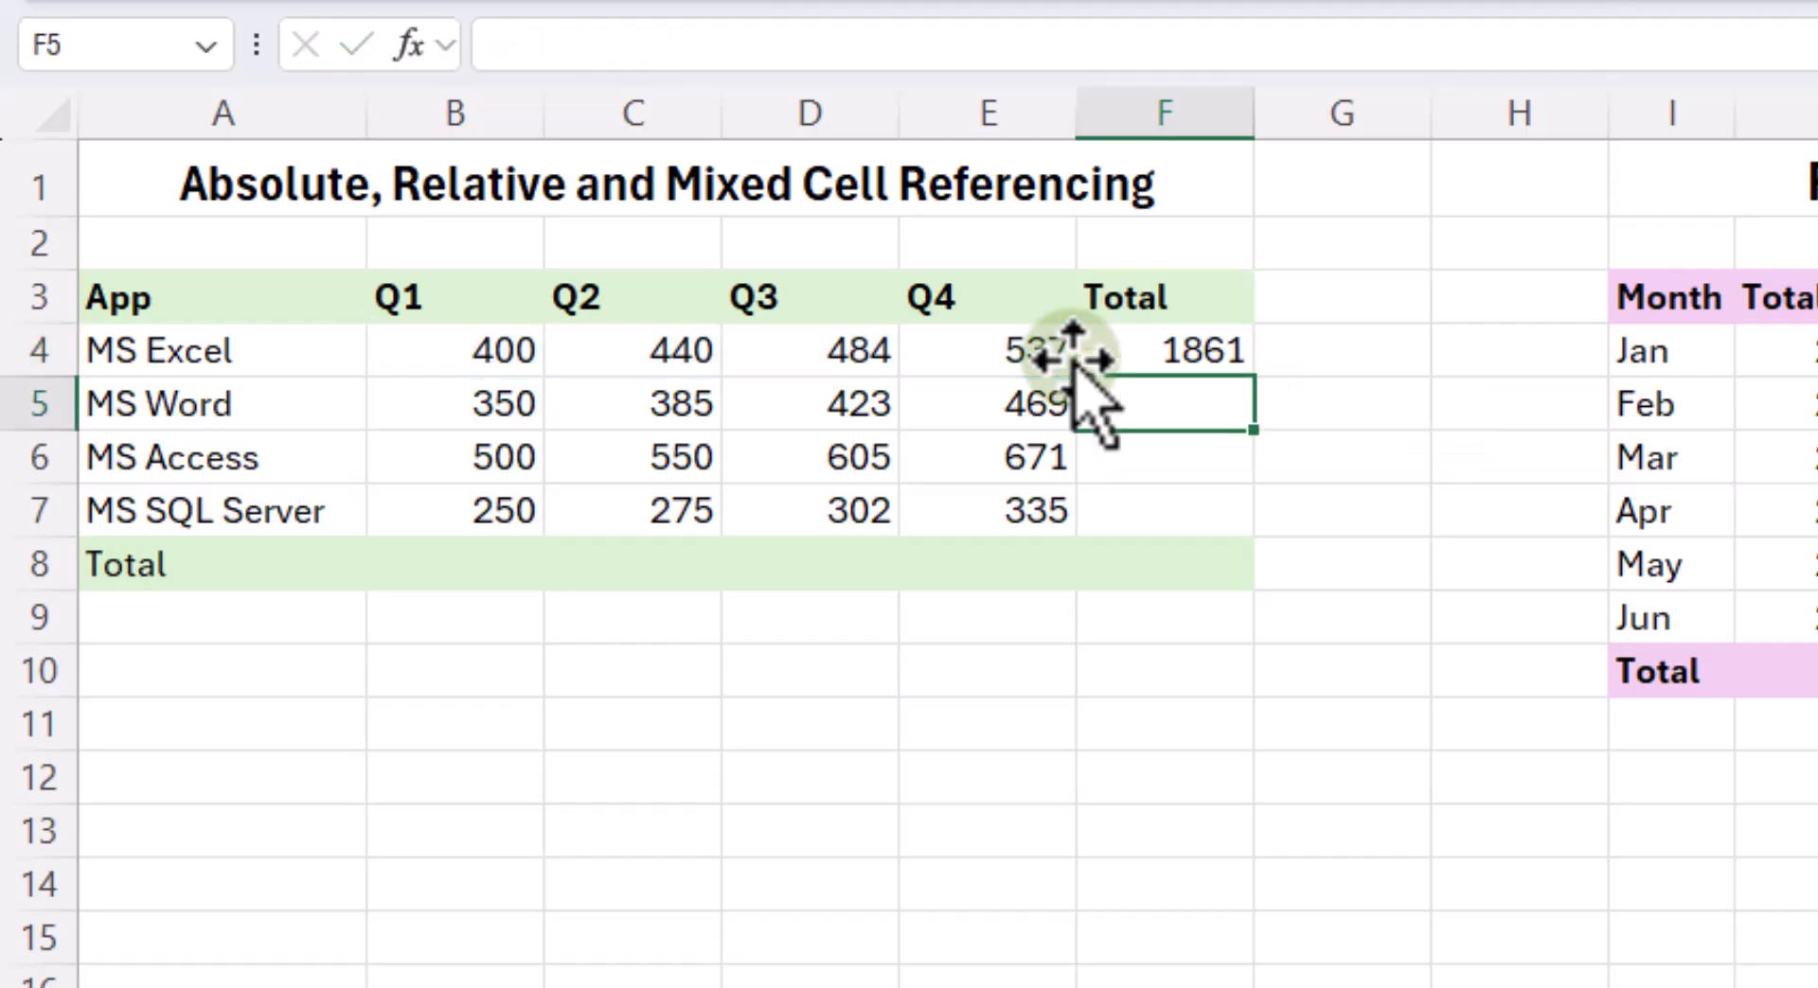
{"action": "left_click", "coordinate": [1195, 362]}
{"action": "left_click_drag", "start_coordinate": [1254, 376], "coordinate": [1247, 532]}
- Add the grand total of all apps in F8 with the AutoSum formula =SUM(F4:F7)
{"action": "left_click", "coordinate": [1205, 564]}
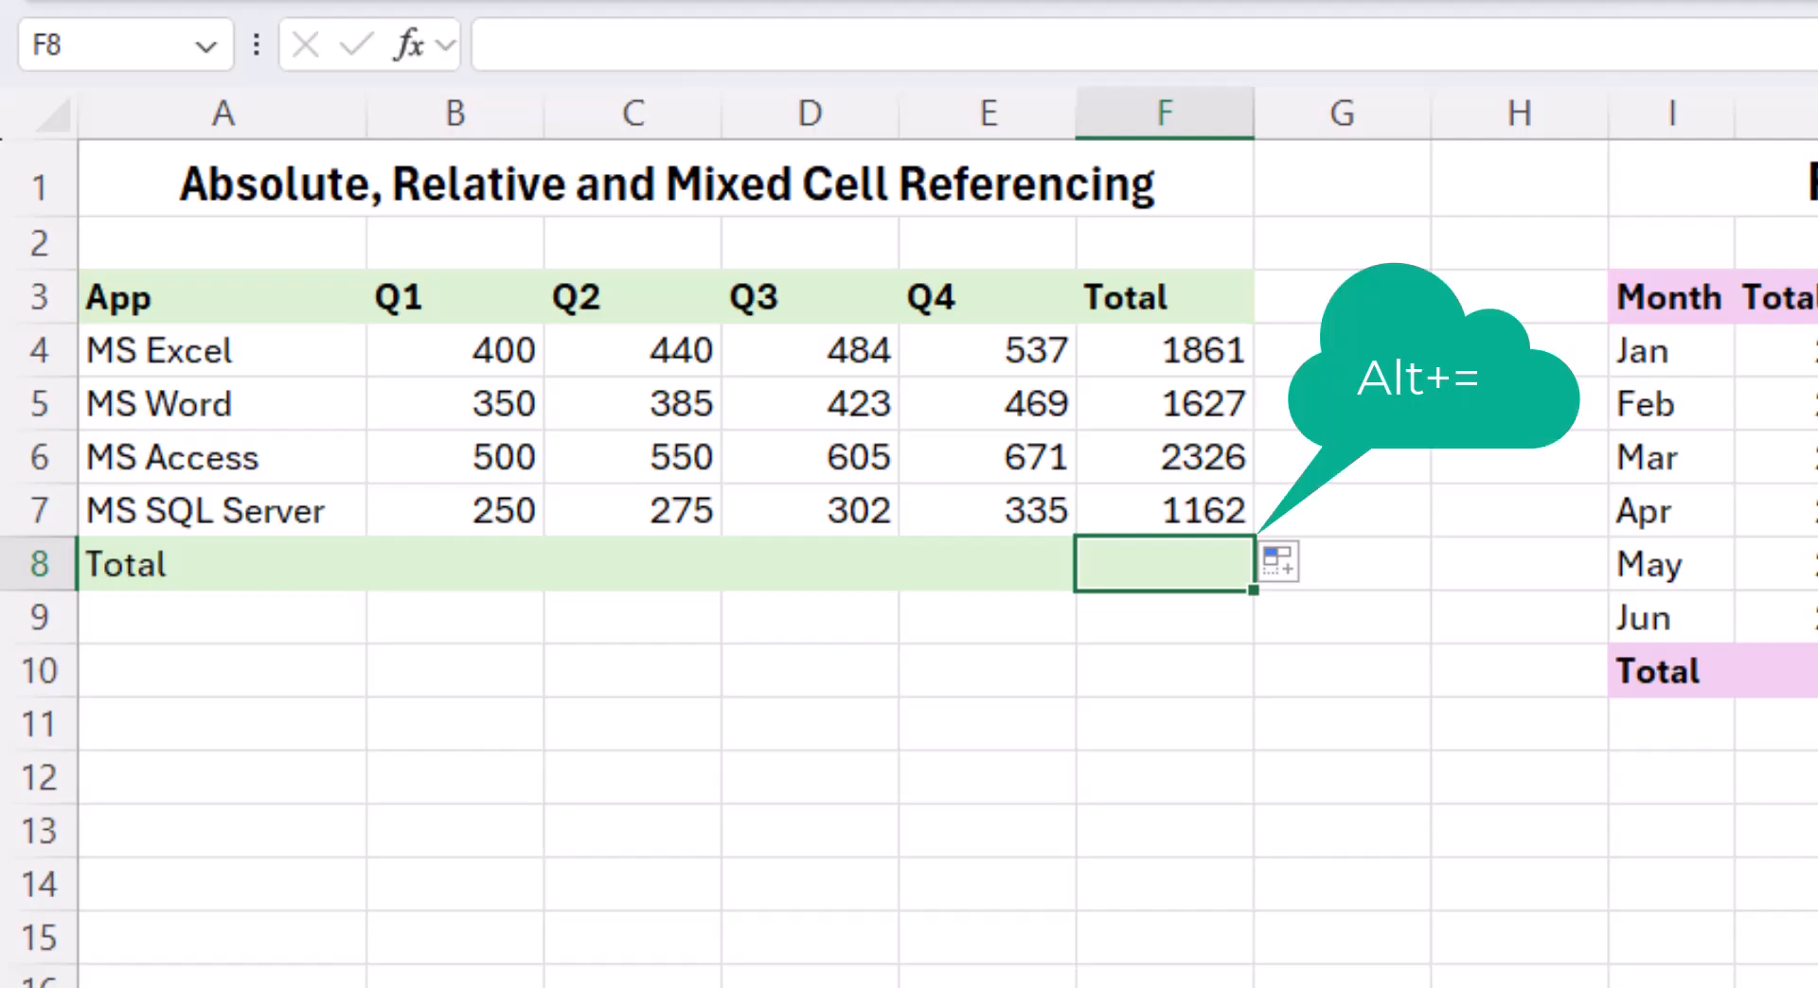
{"action": "key", "text": "alt+equal"}
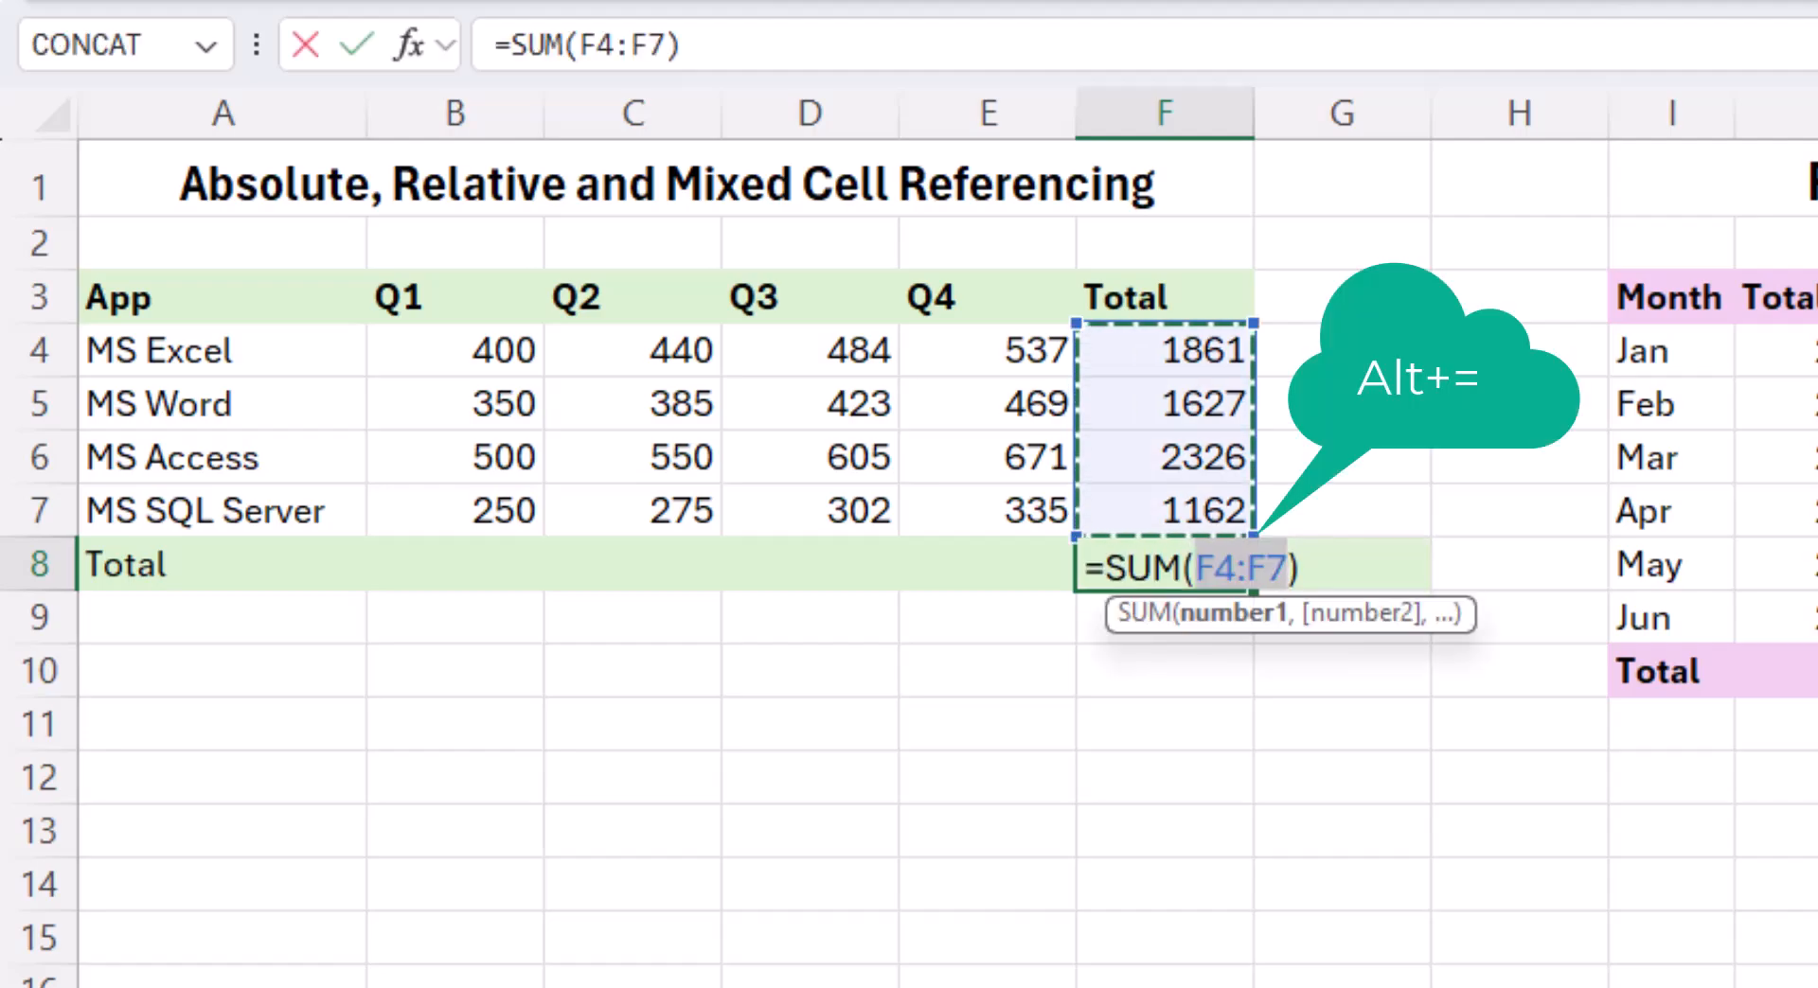
{"action": "key", "text": "Return"}
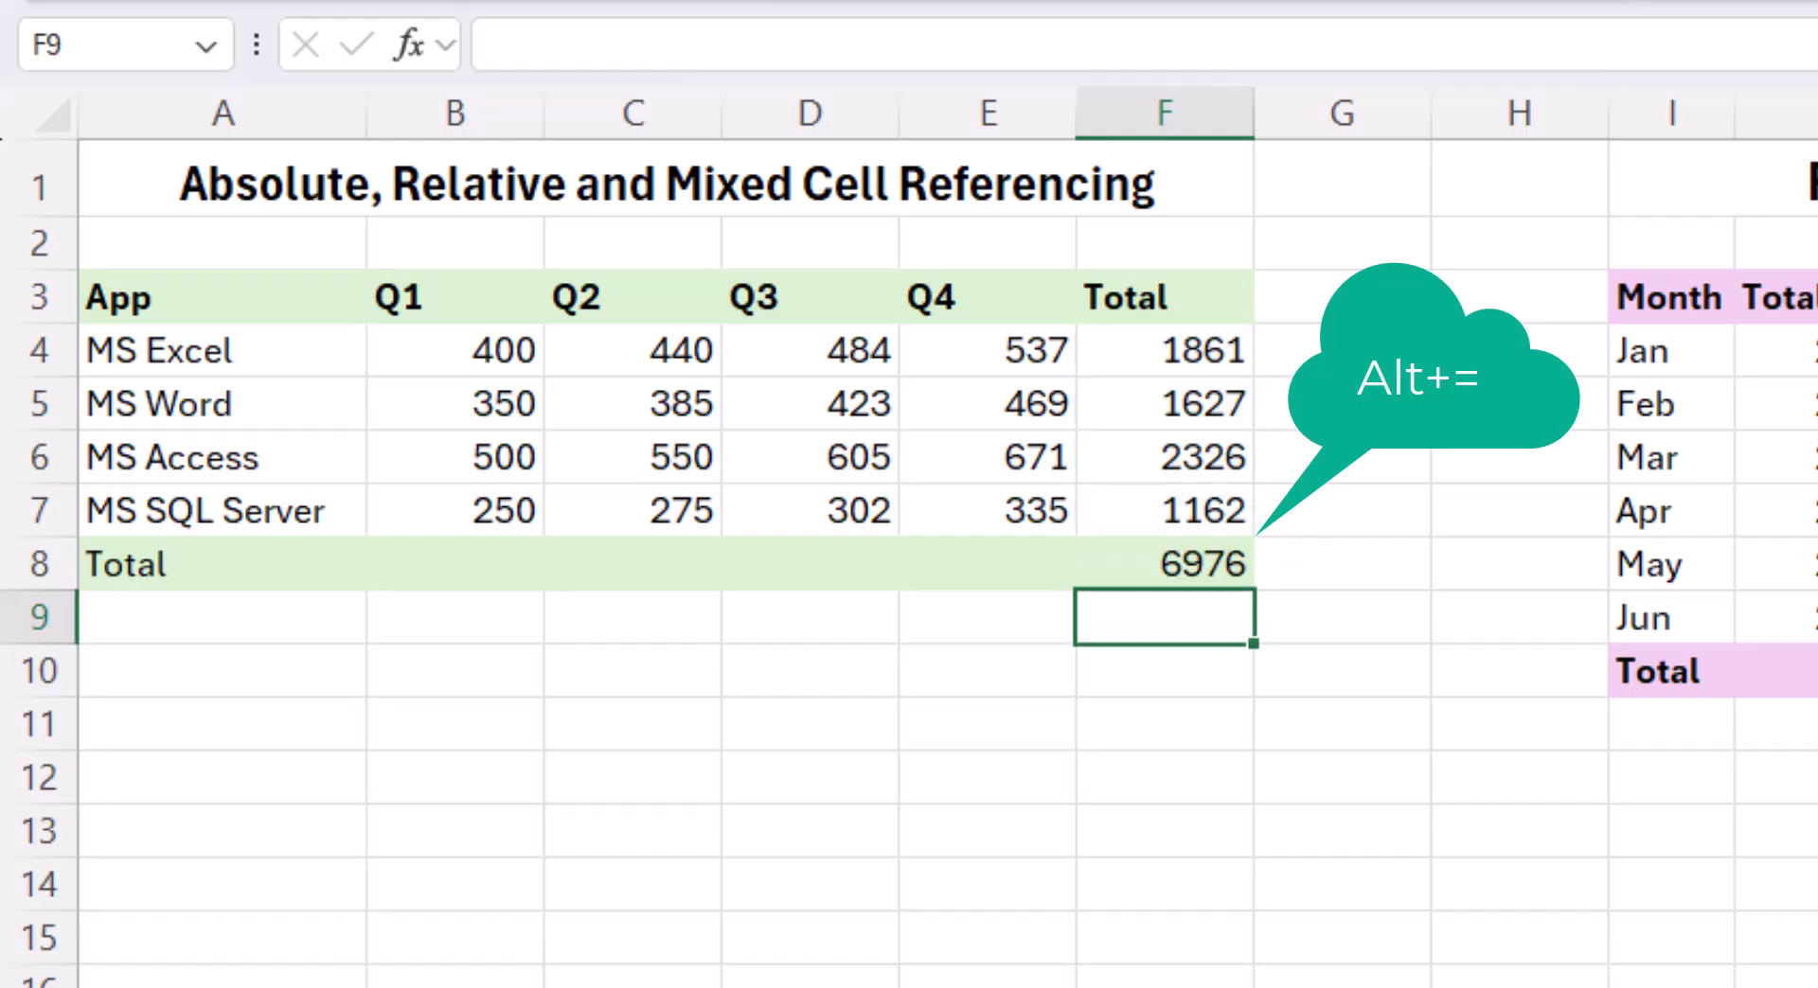
{"action": "left_click", "coordinate": [1186, 572]}
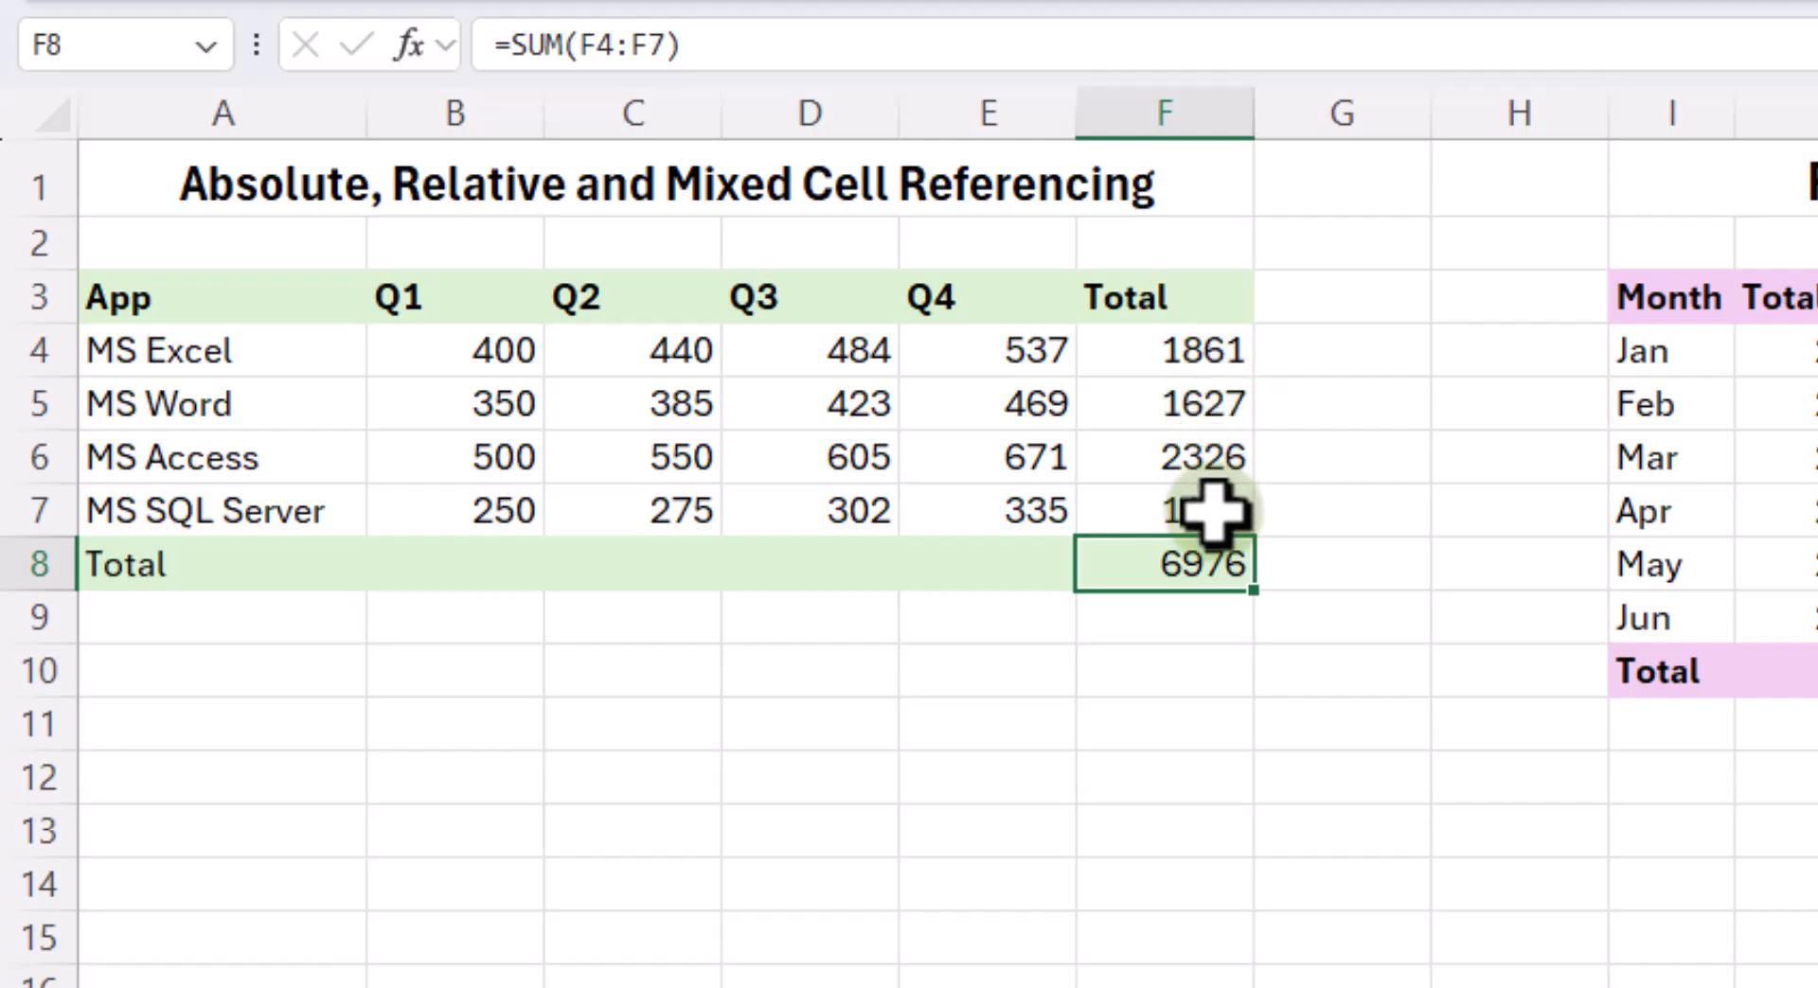
- Calculate MS Excel's percentage of the grand total in G4 with the formula =F4/F8*100
{"action": "left_click", "coordinate": [1356, 353]}
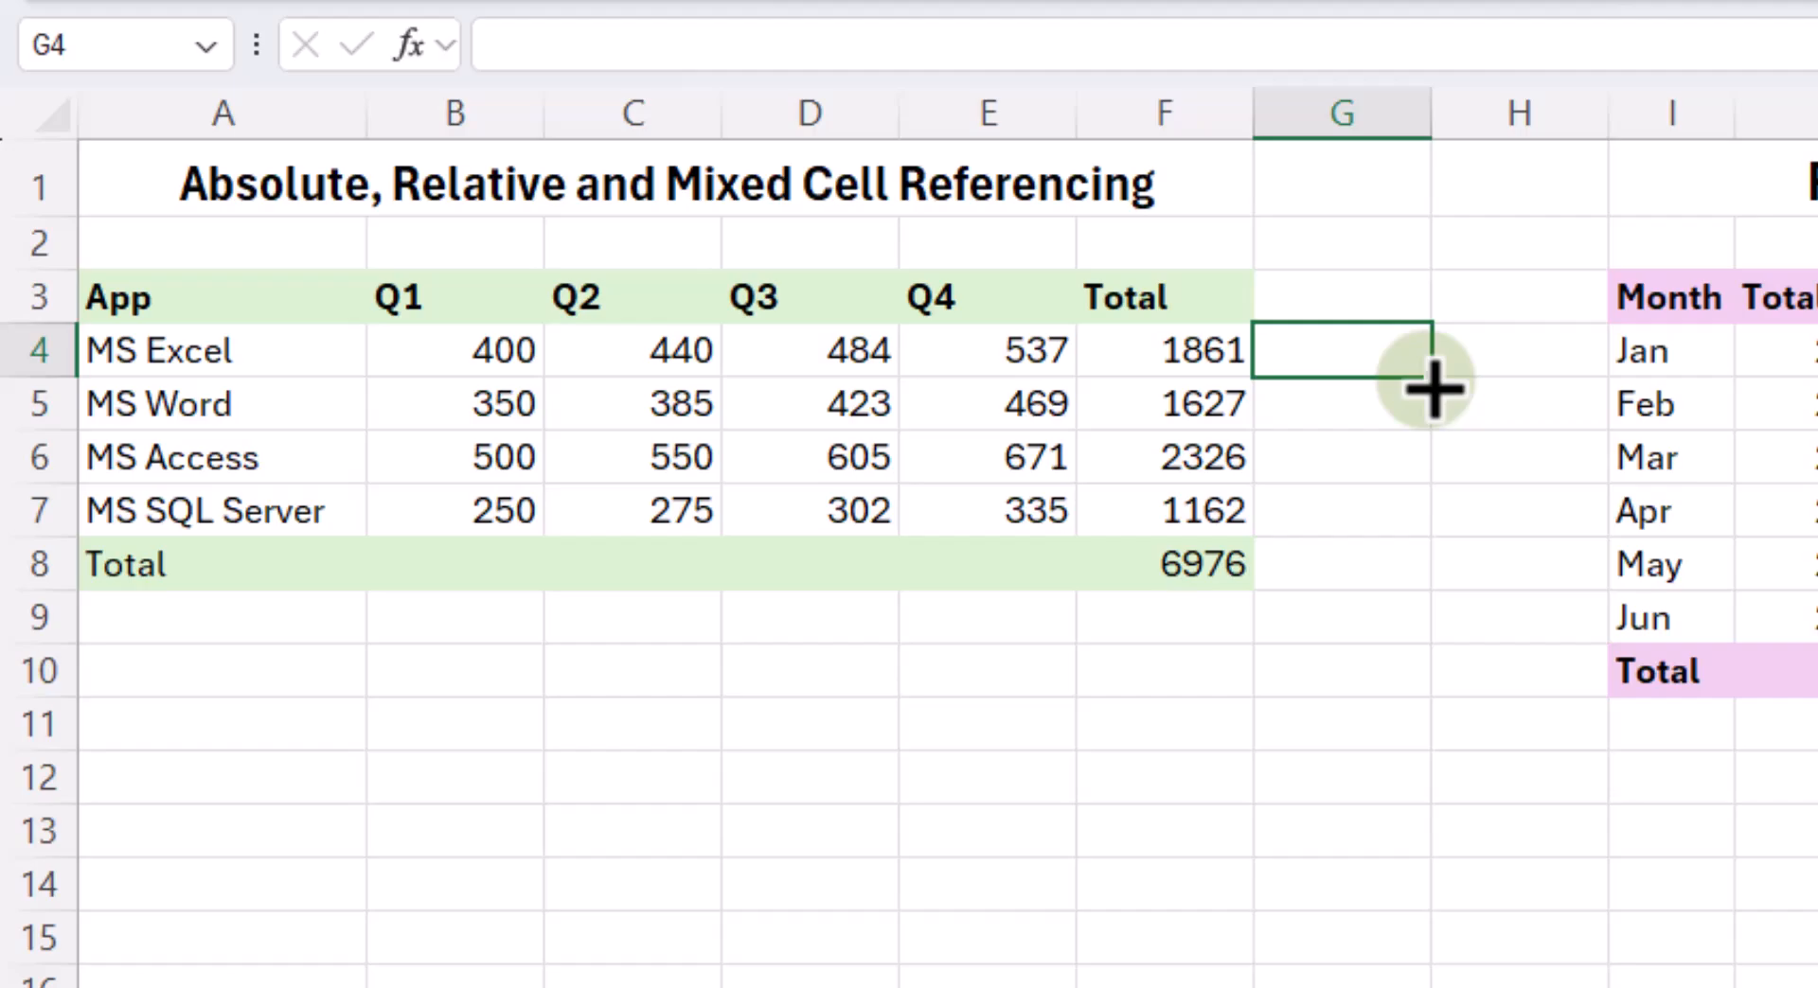
{"action": "type", "text": "="}
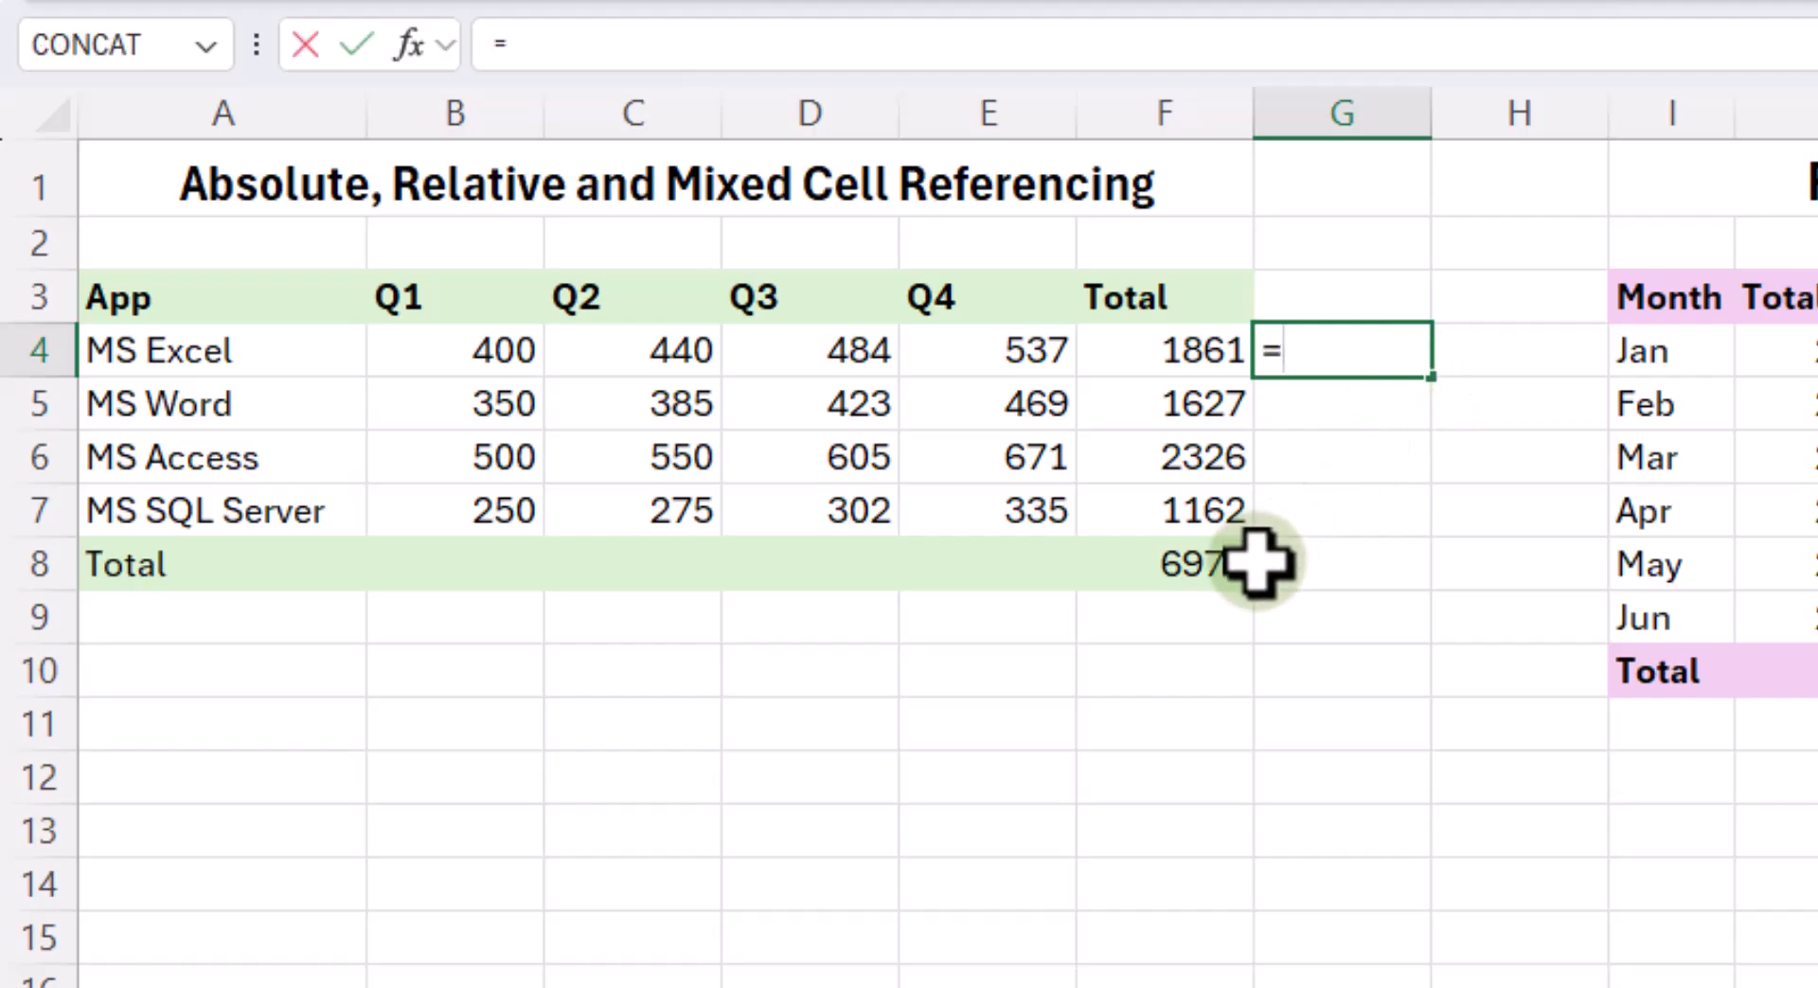
{"action": "left_click", "coordinate": [1181, 350]}
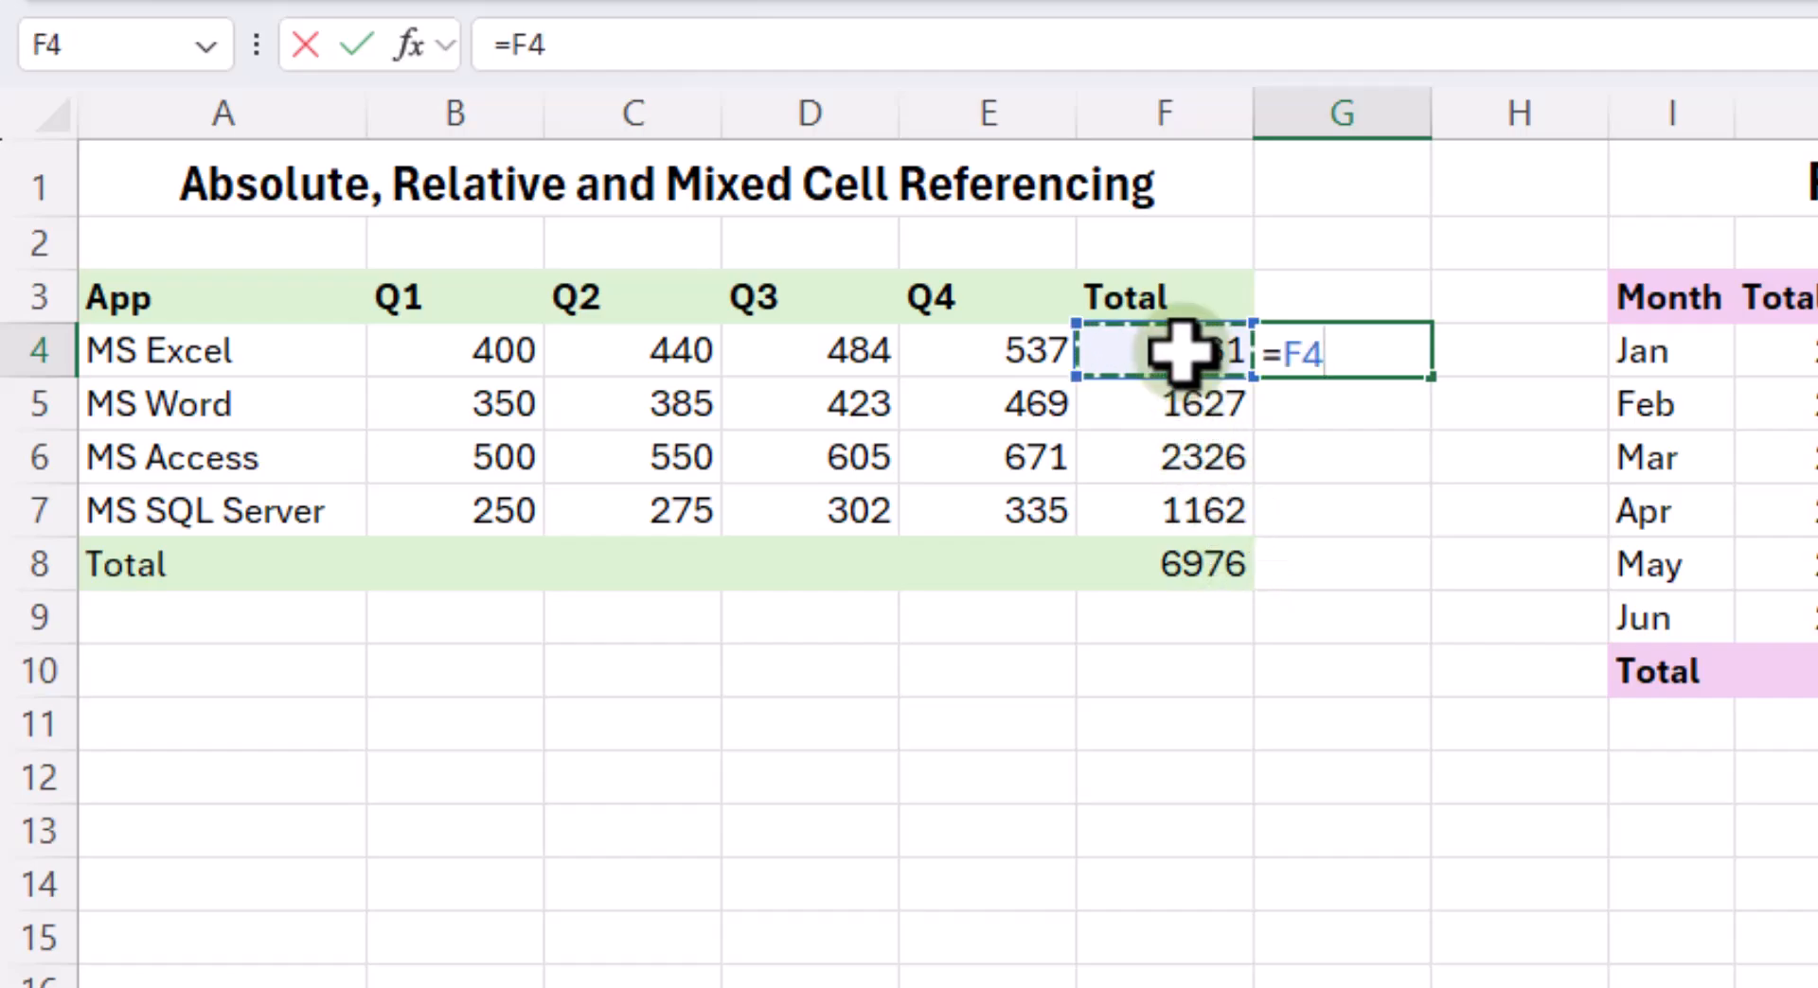
{"action": "type", "text": "/"}
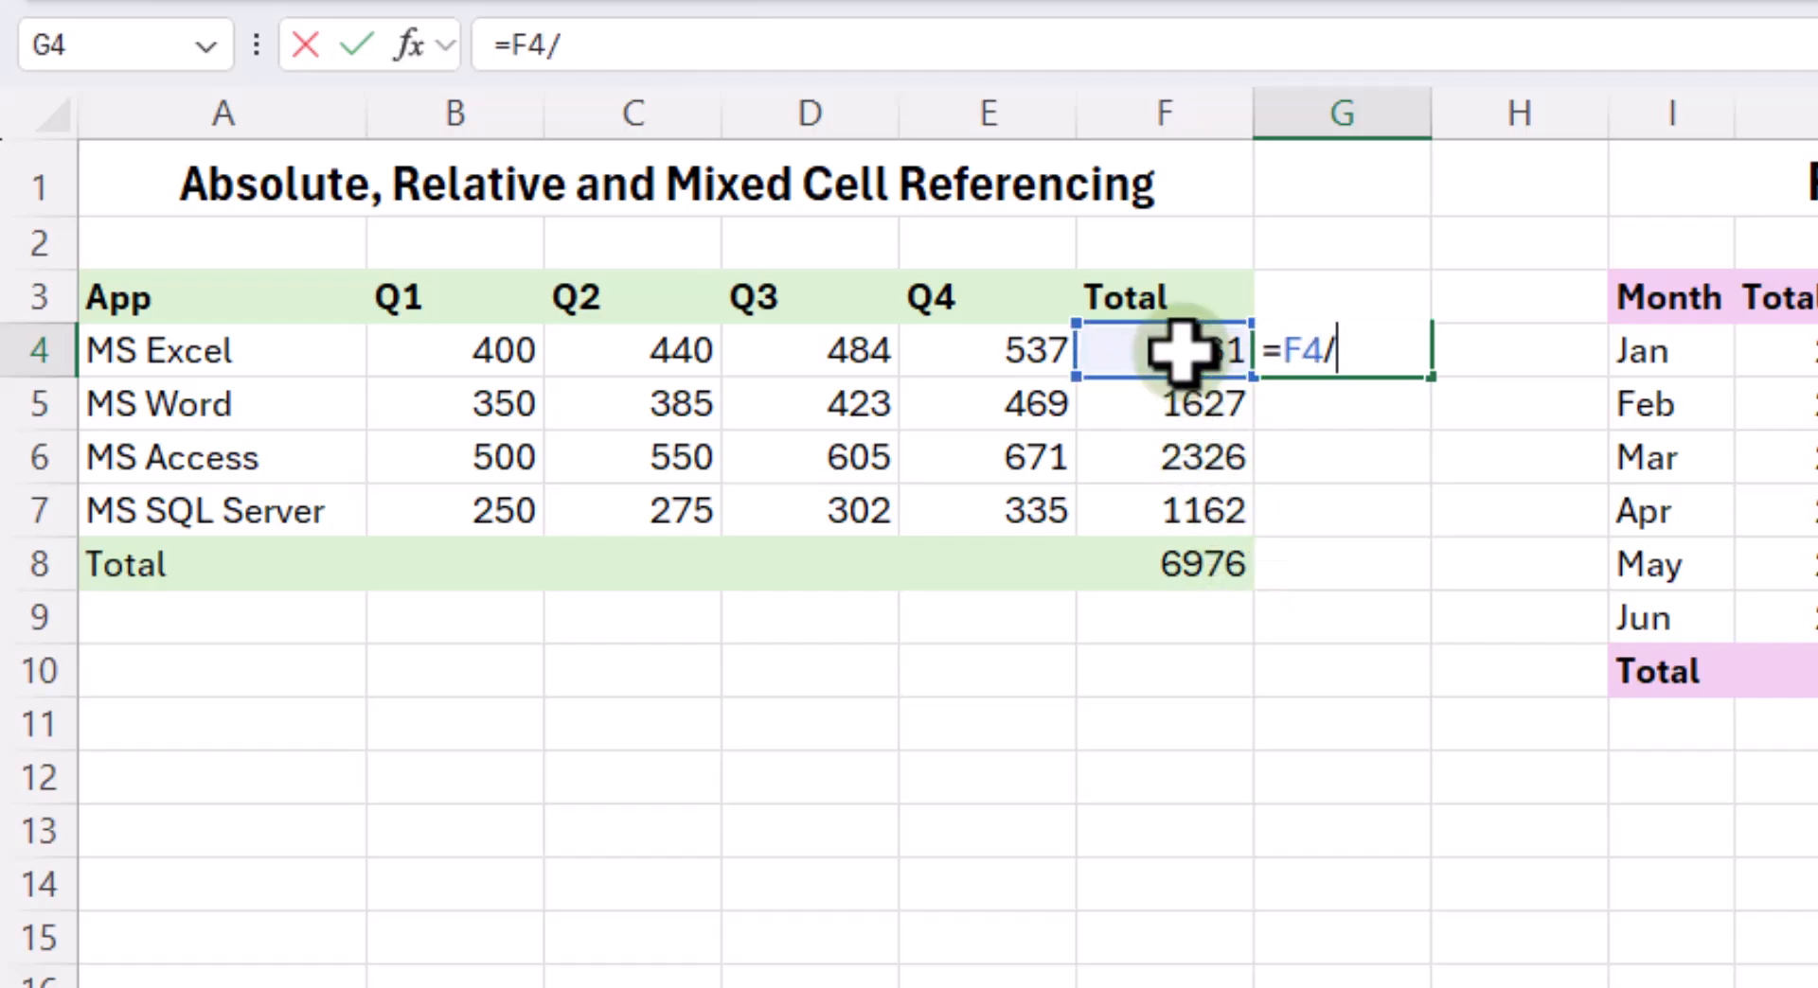
{"action": "left_click", "coordinate": [1172, 565]}
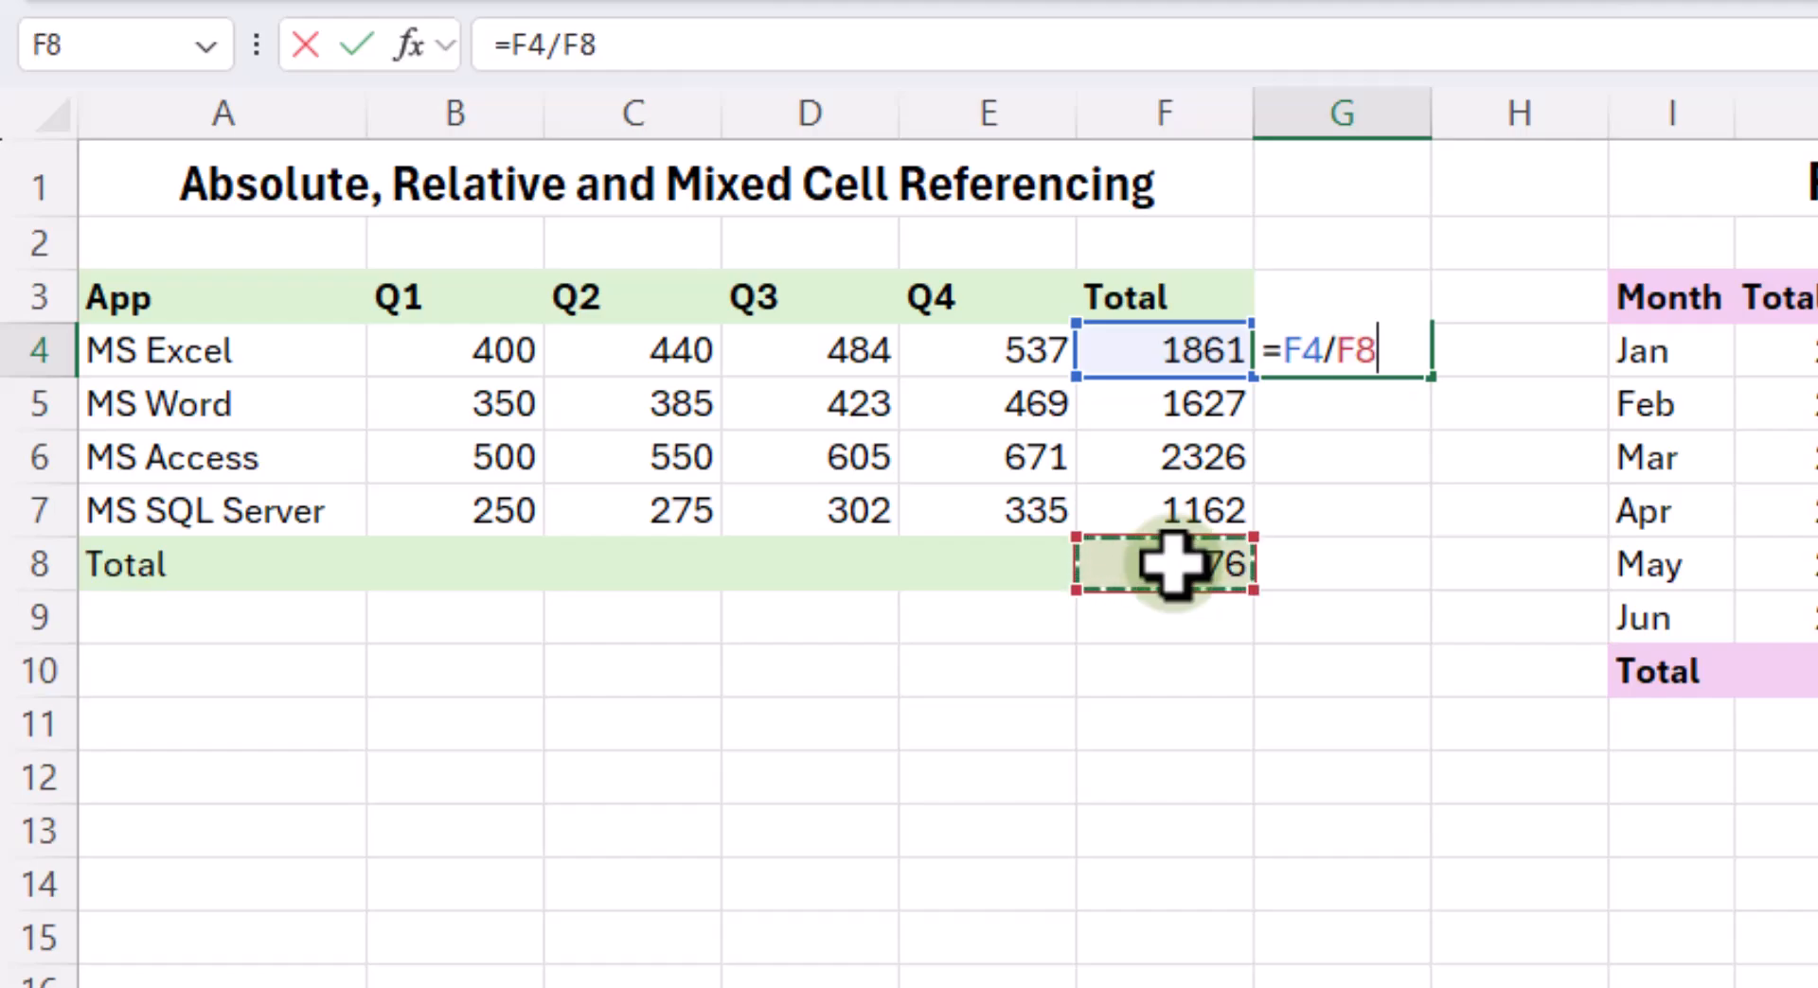
{"action": "type", "text": "*"}
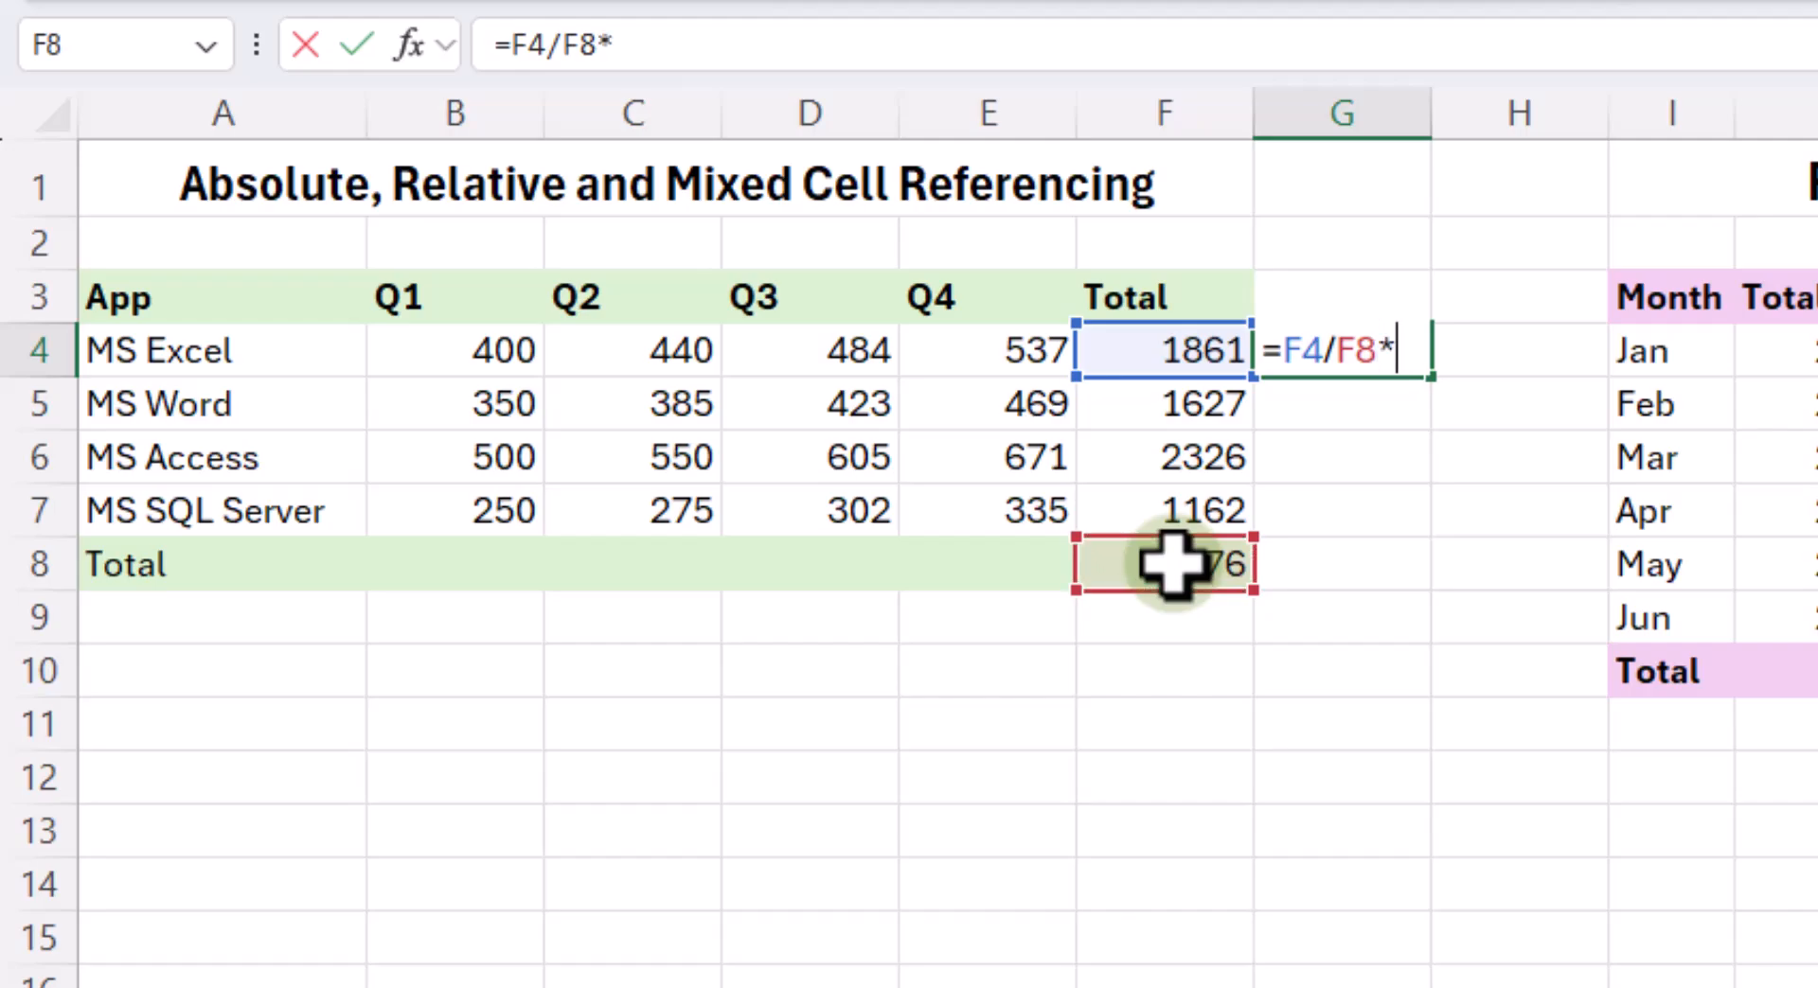
{"action": "type", "text": "100"}
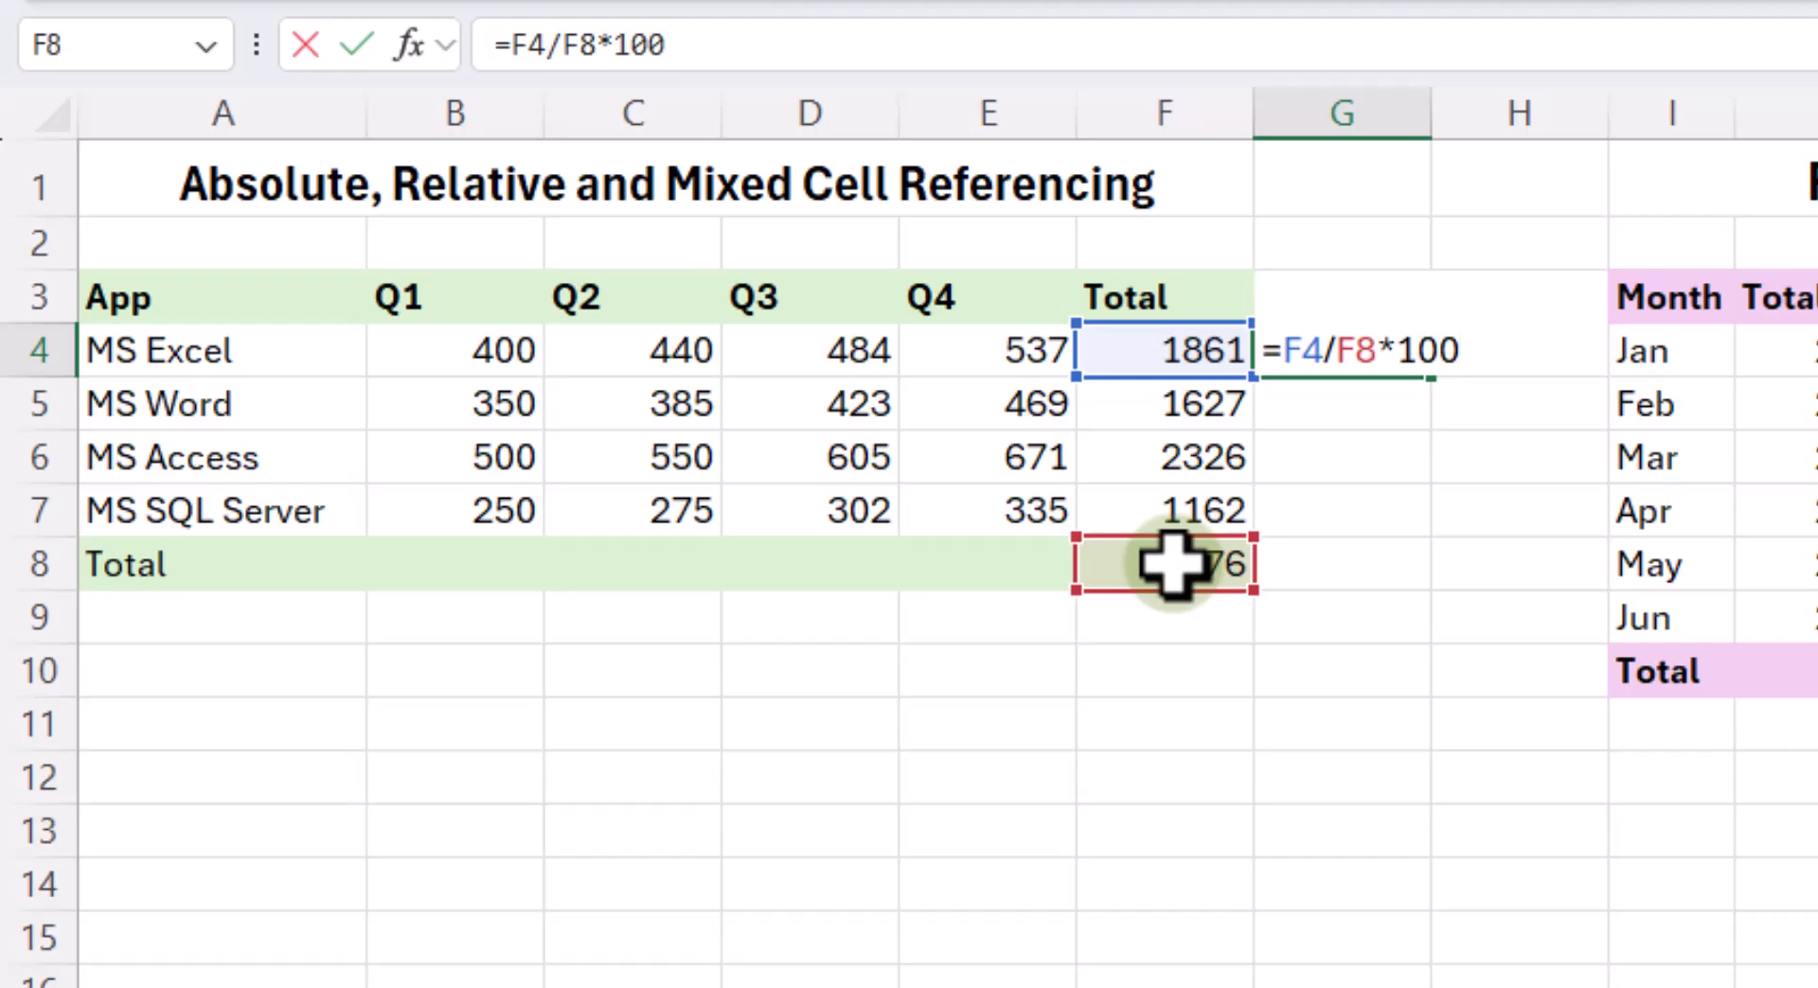
{"action": "key", "text": "Return"}
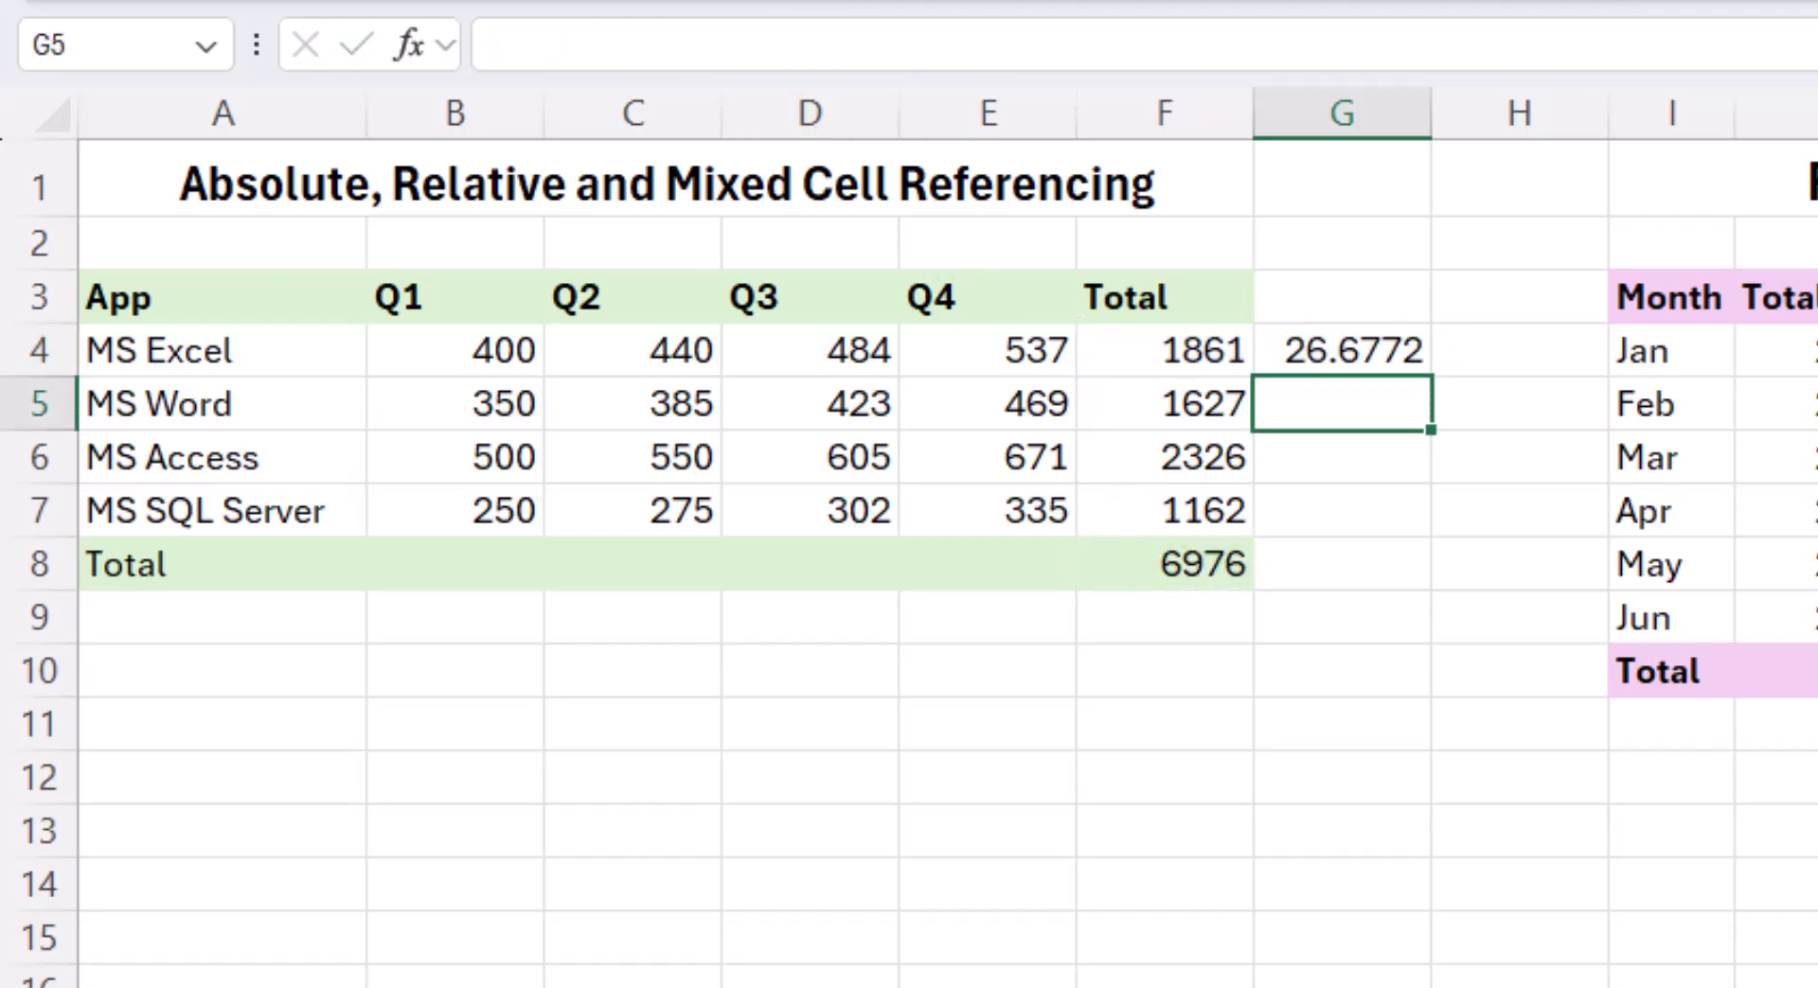
- Try to fill the percentage formula from G4 down to MS SQL Server in G7
{"action": "left_click", "coordinate": [1336, 345]}
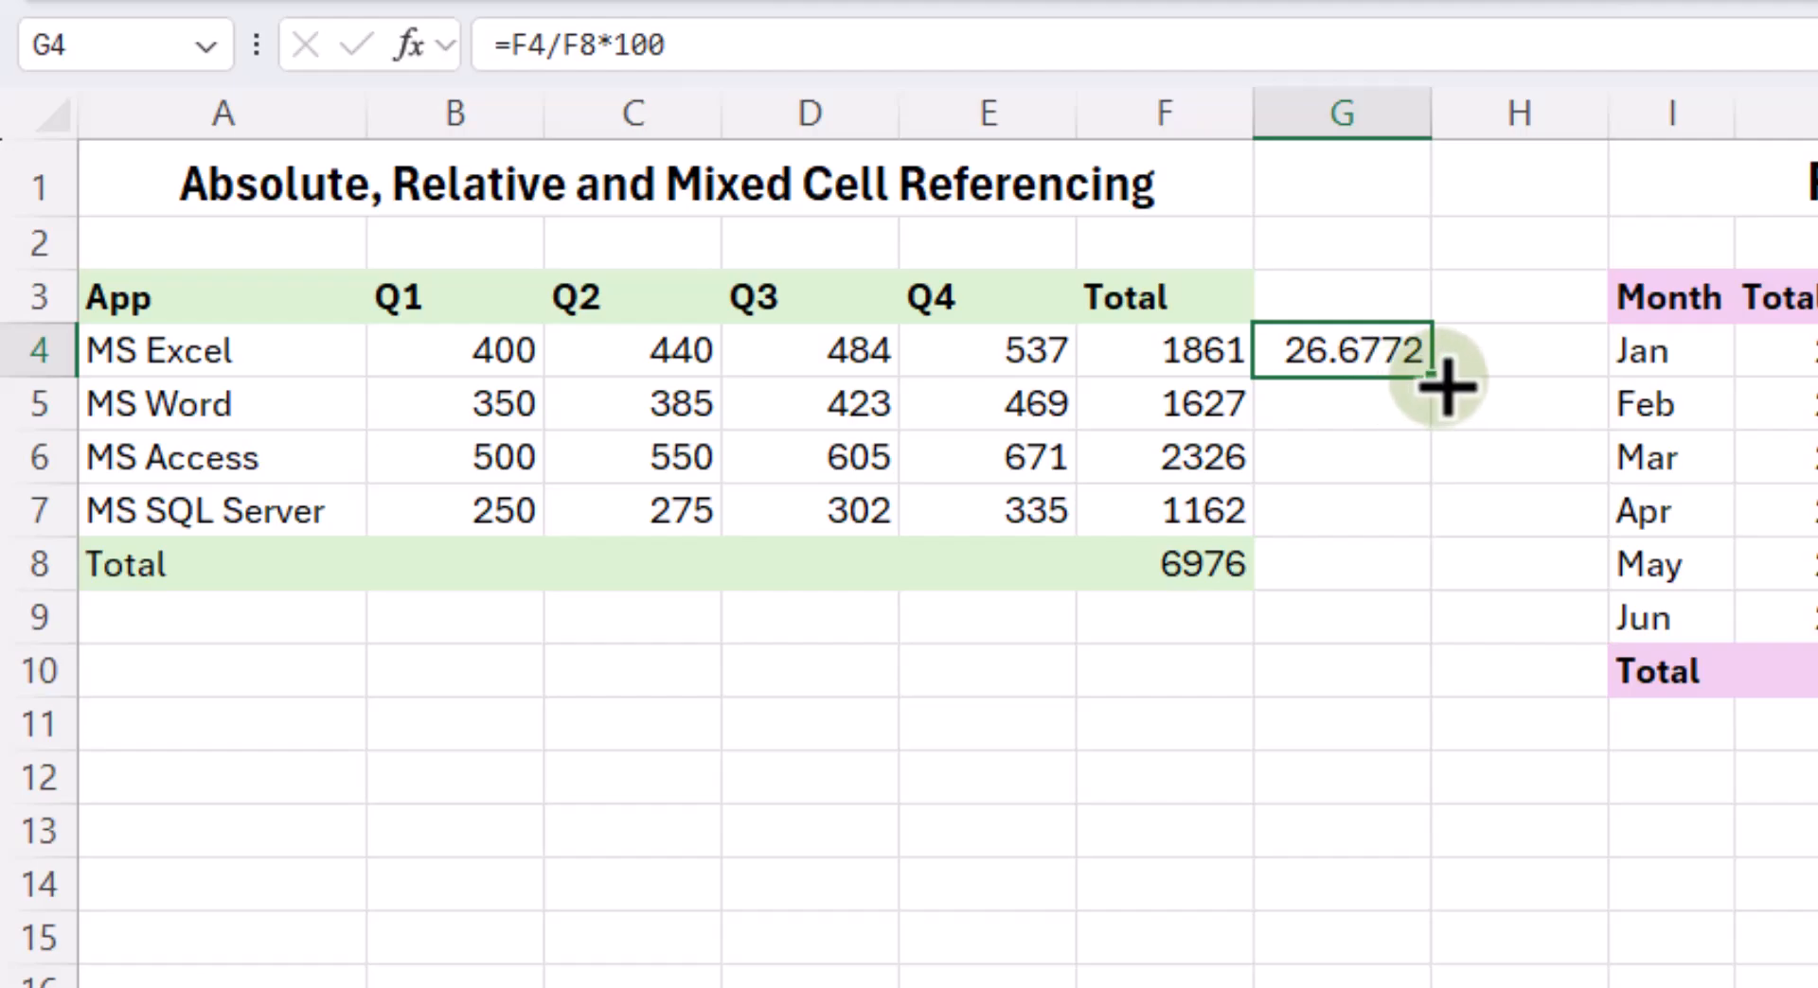
{"action": "left_click_drag", "start_coordinate": [1444, 405], "coordinate": [1429, 530]}
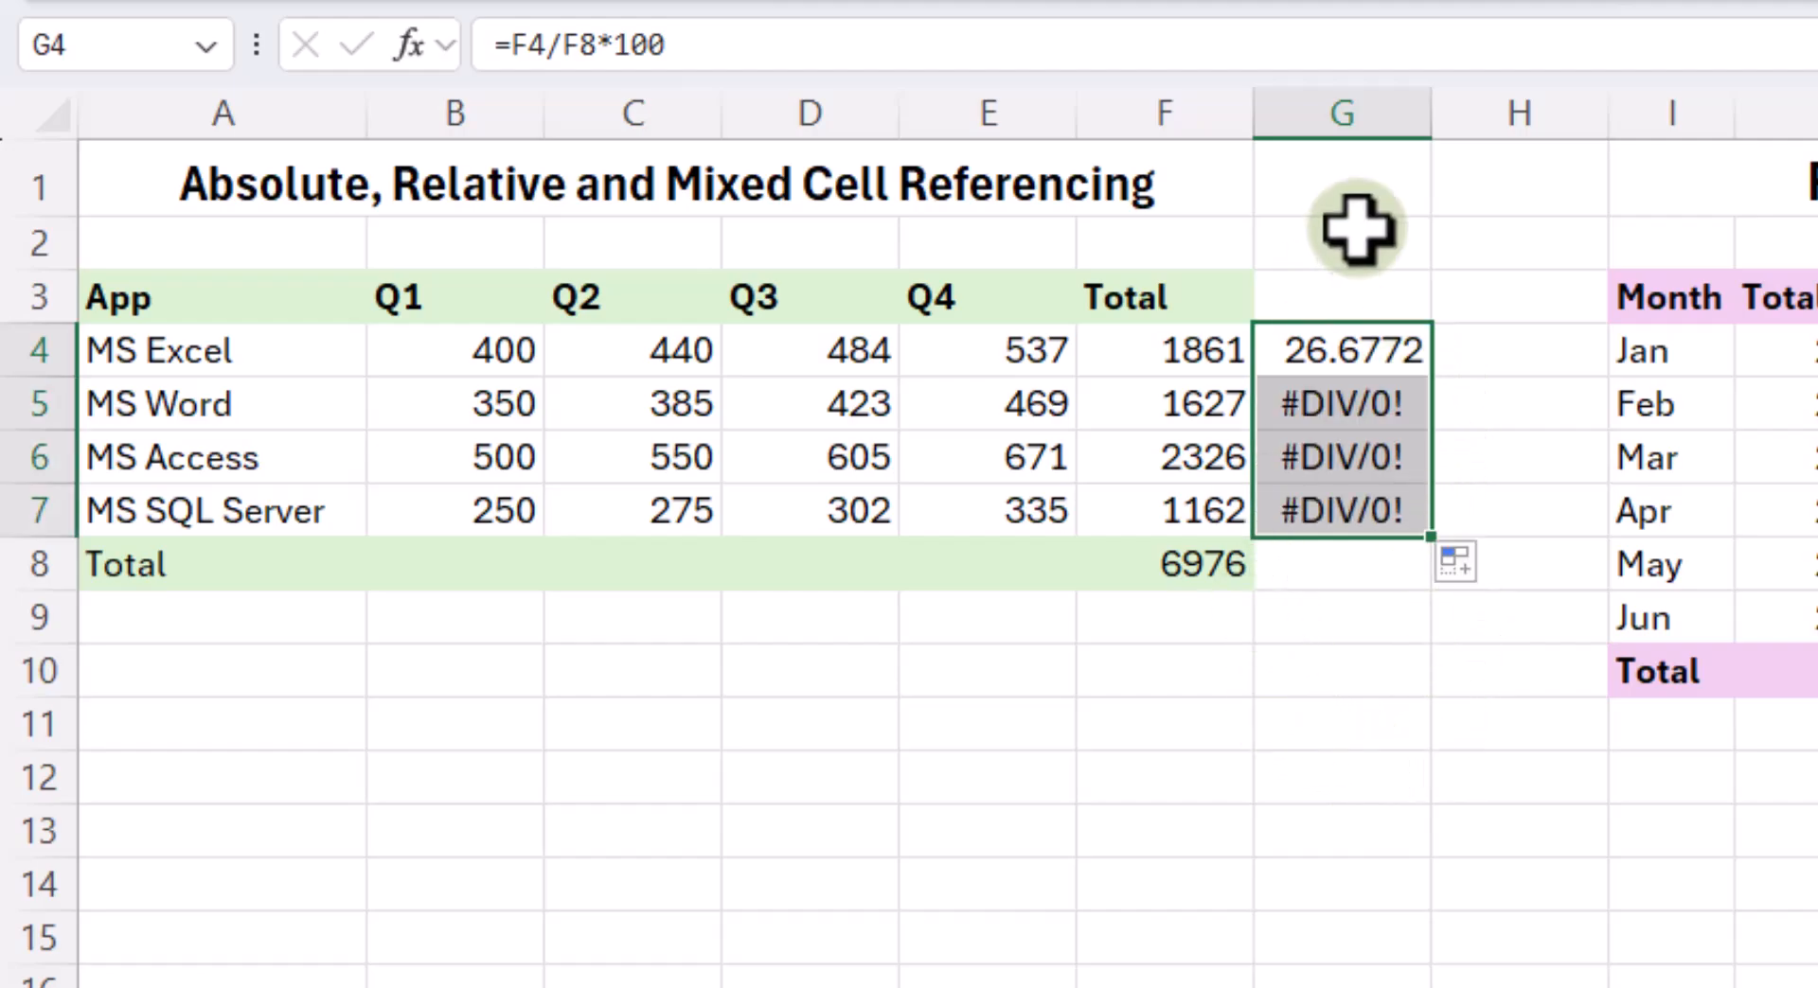
{"action": "left_click", "coordinate": [1383, 767]}
- Compare the cell references in the G4 and G5 percentage formulas and clear the filled formulas in G5:G7
{"action": "double_click", "coordinate": [1379, 354]}
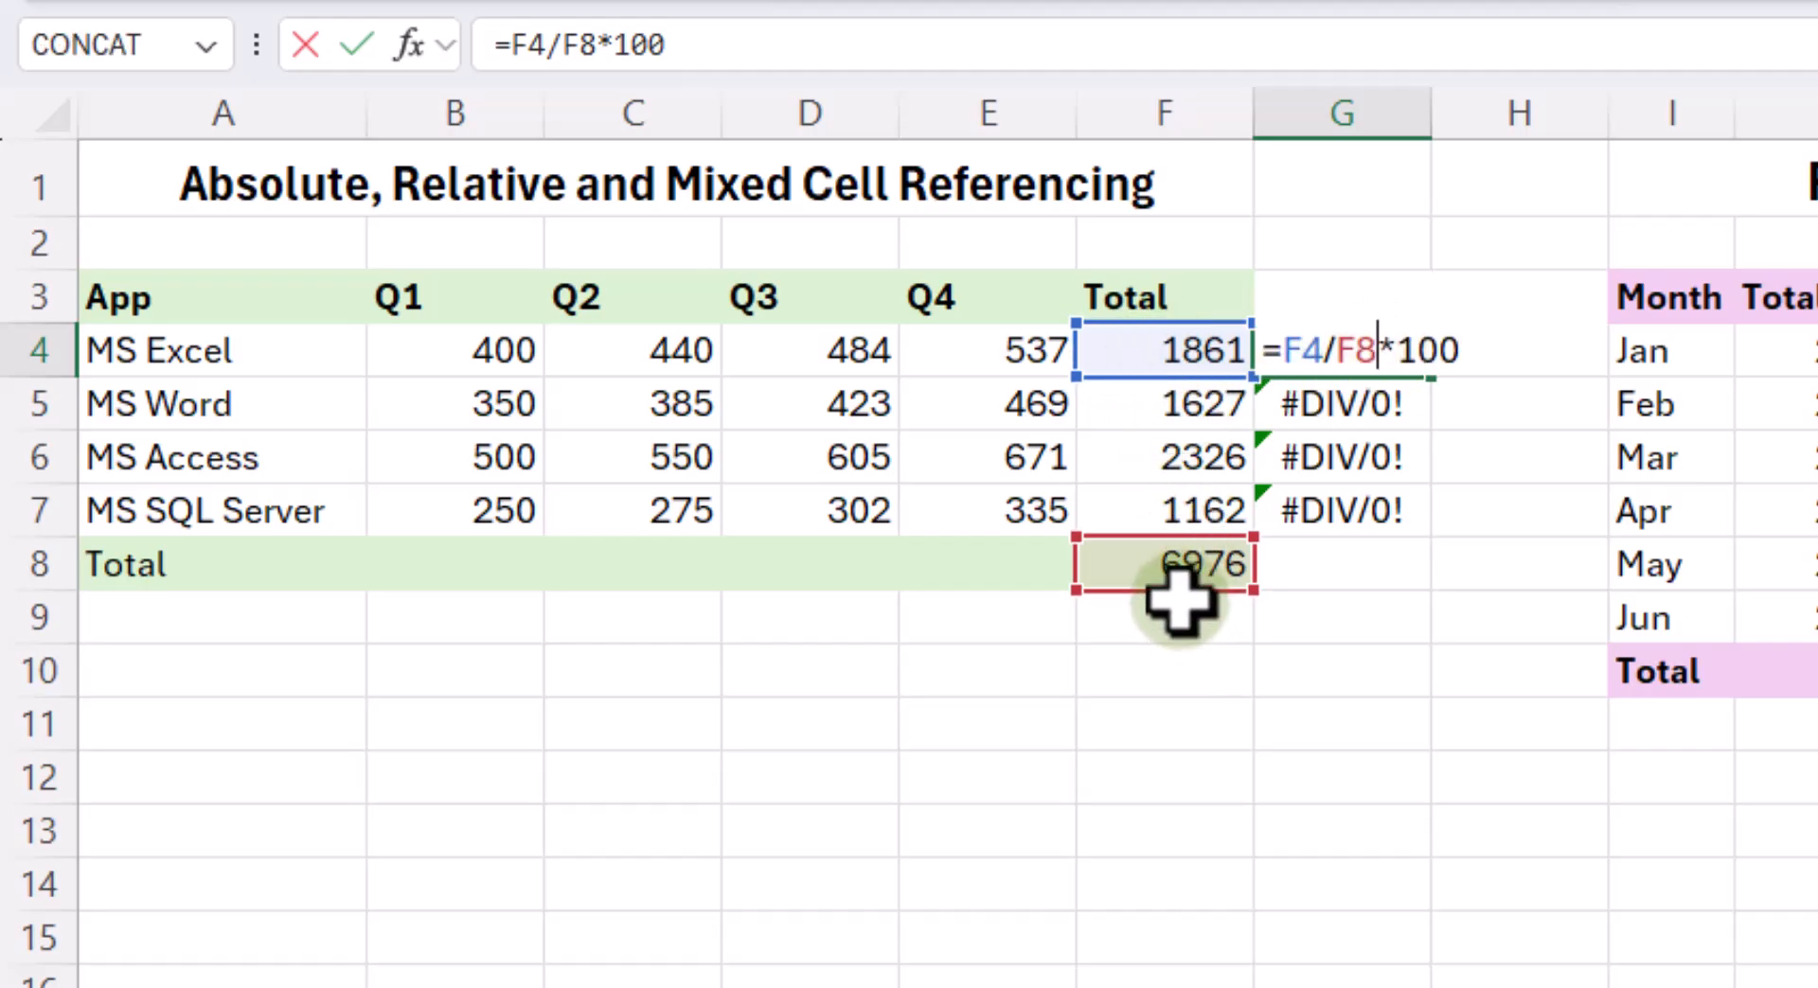
{"action": "key", "text": "Return"}
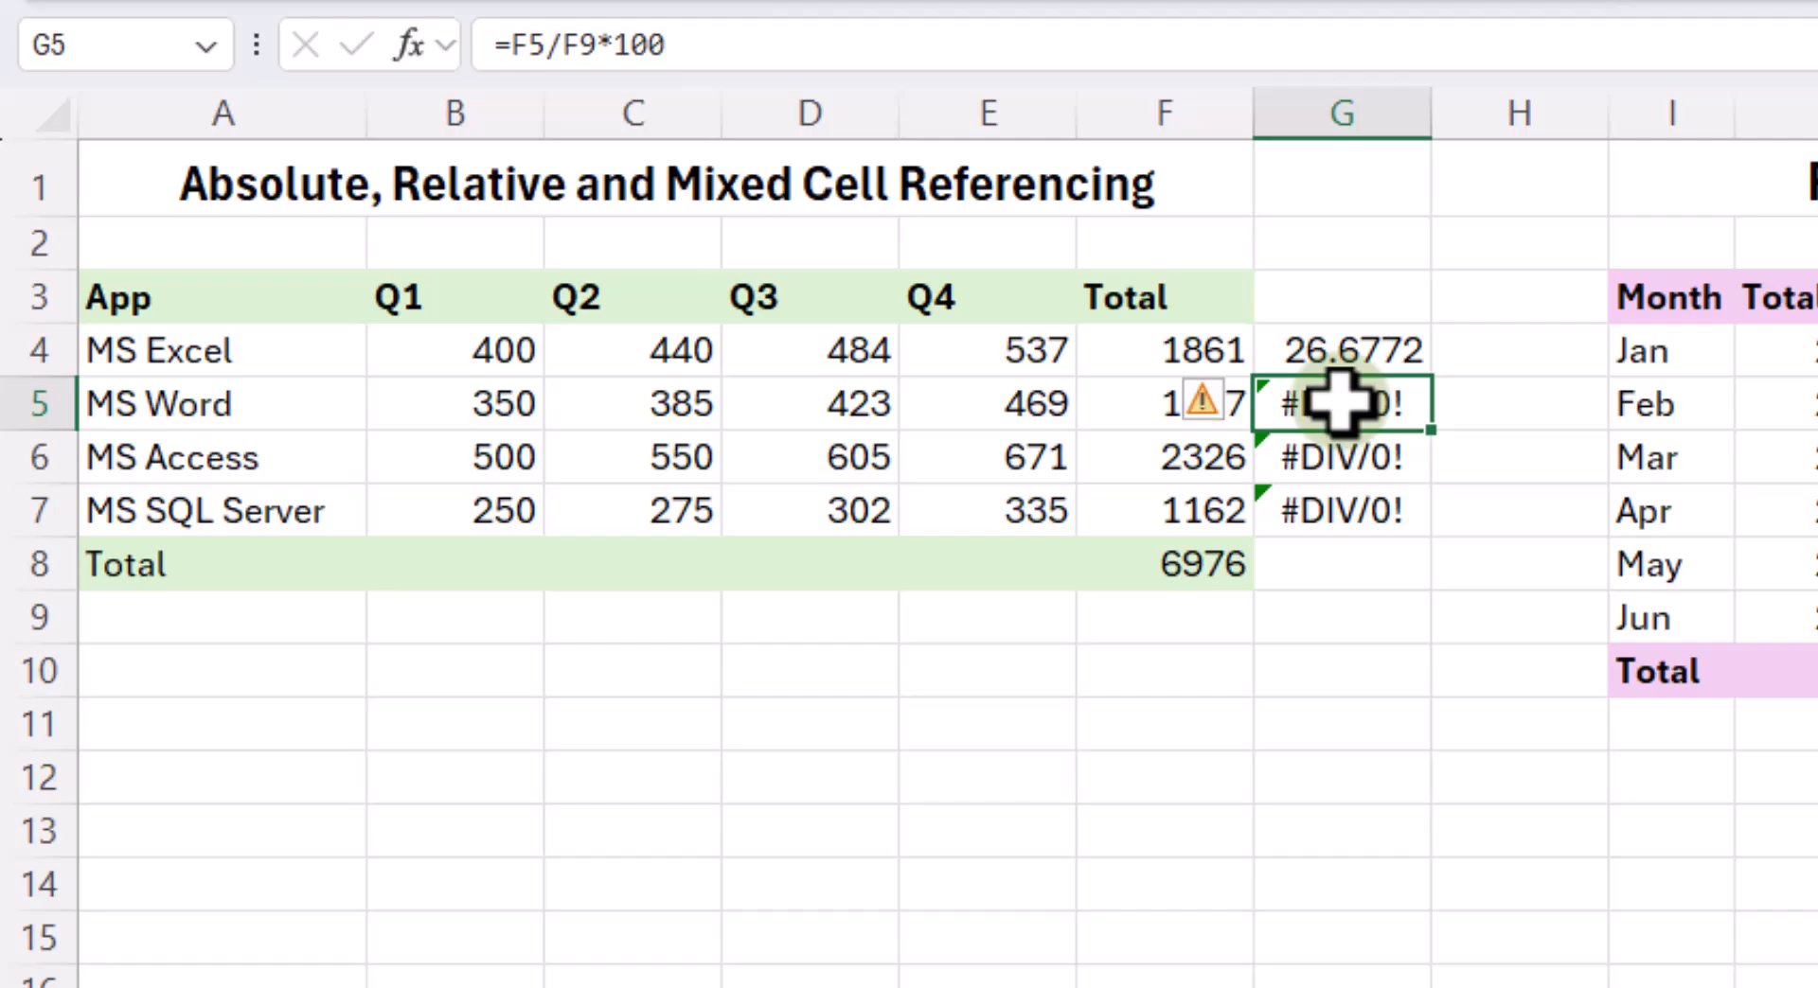
{"action": "double_click", "coordinate": [1340, 401]}
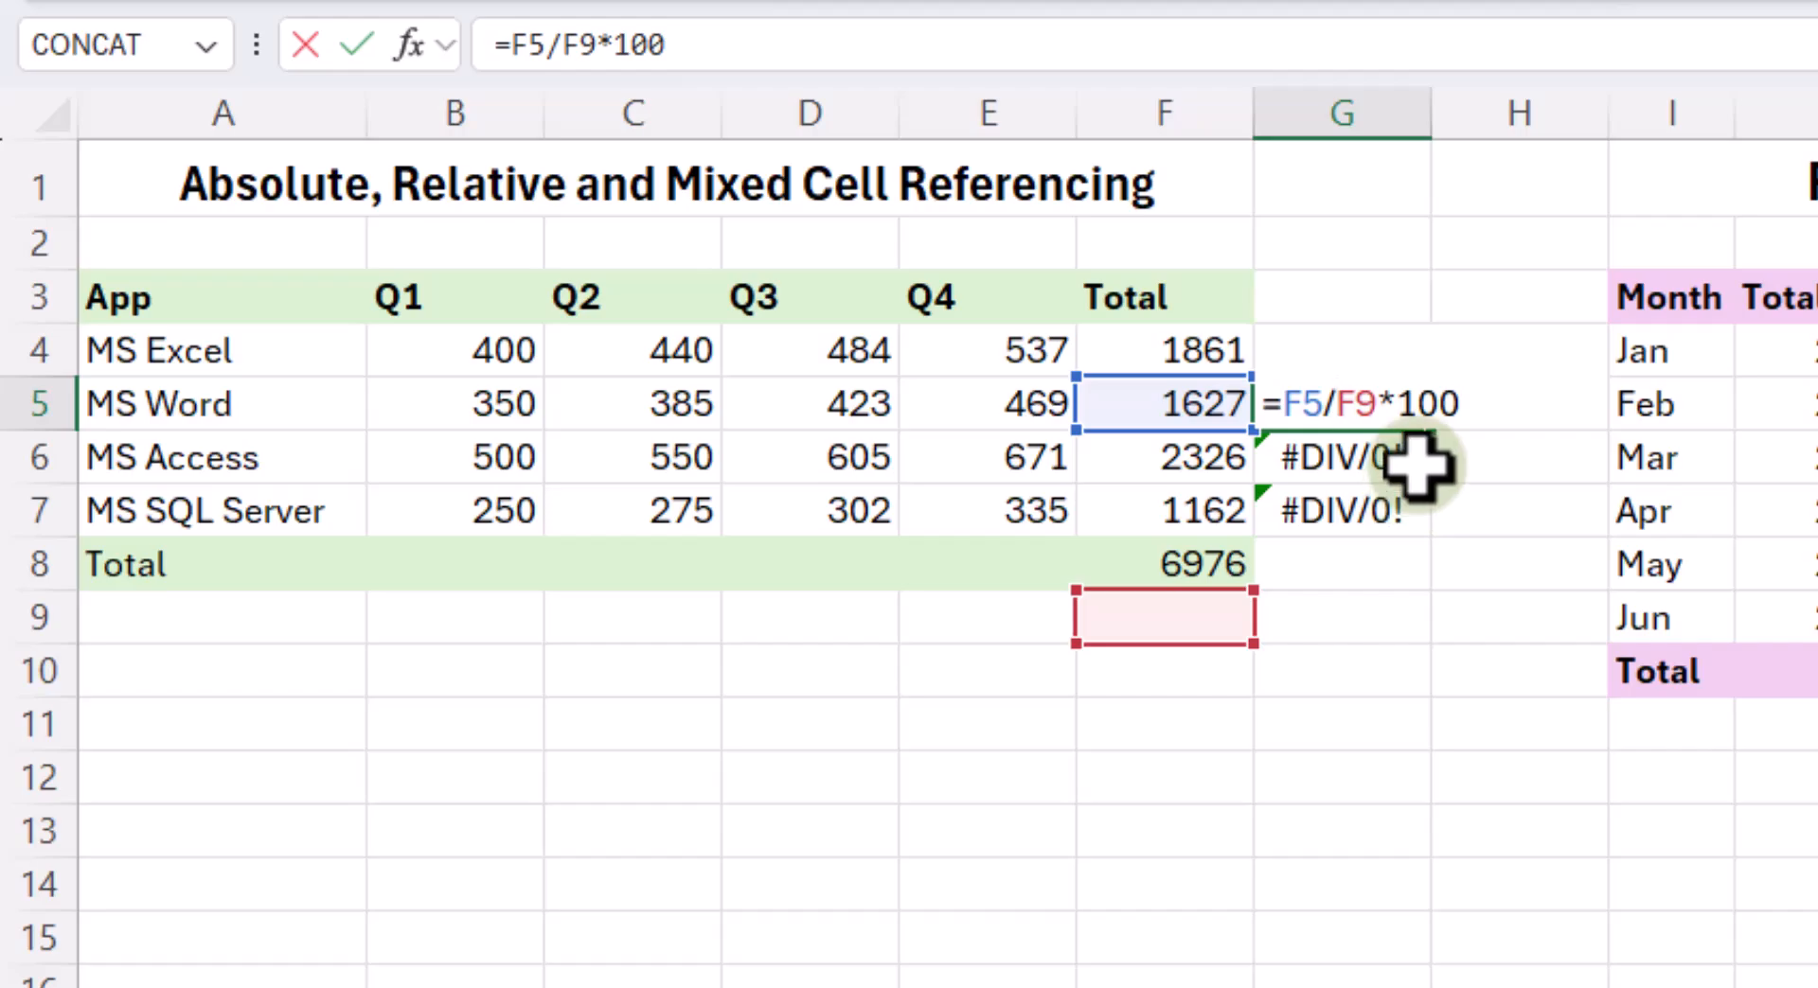
{"action": "key", "text": "Return"}
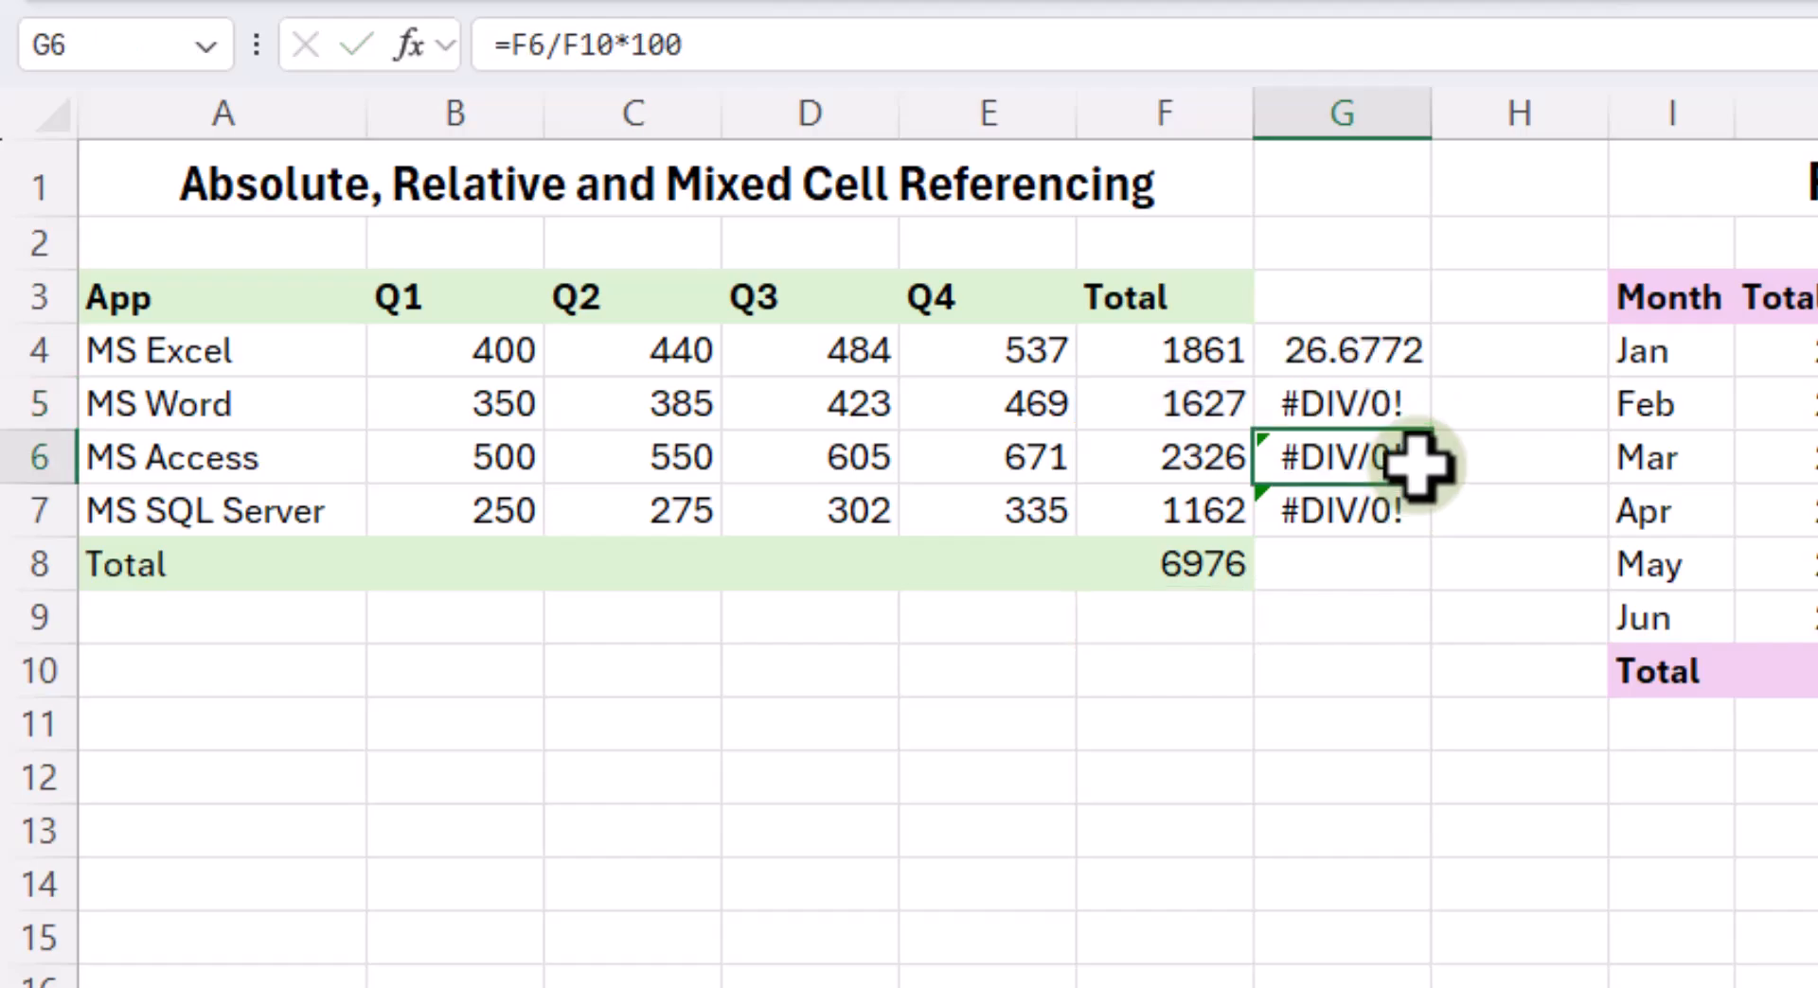
{"action": "left_click_drag", "start_coordinate": [1391, 401], "coordinate": [1382, 494]}
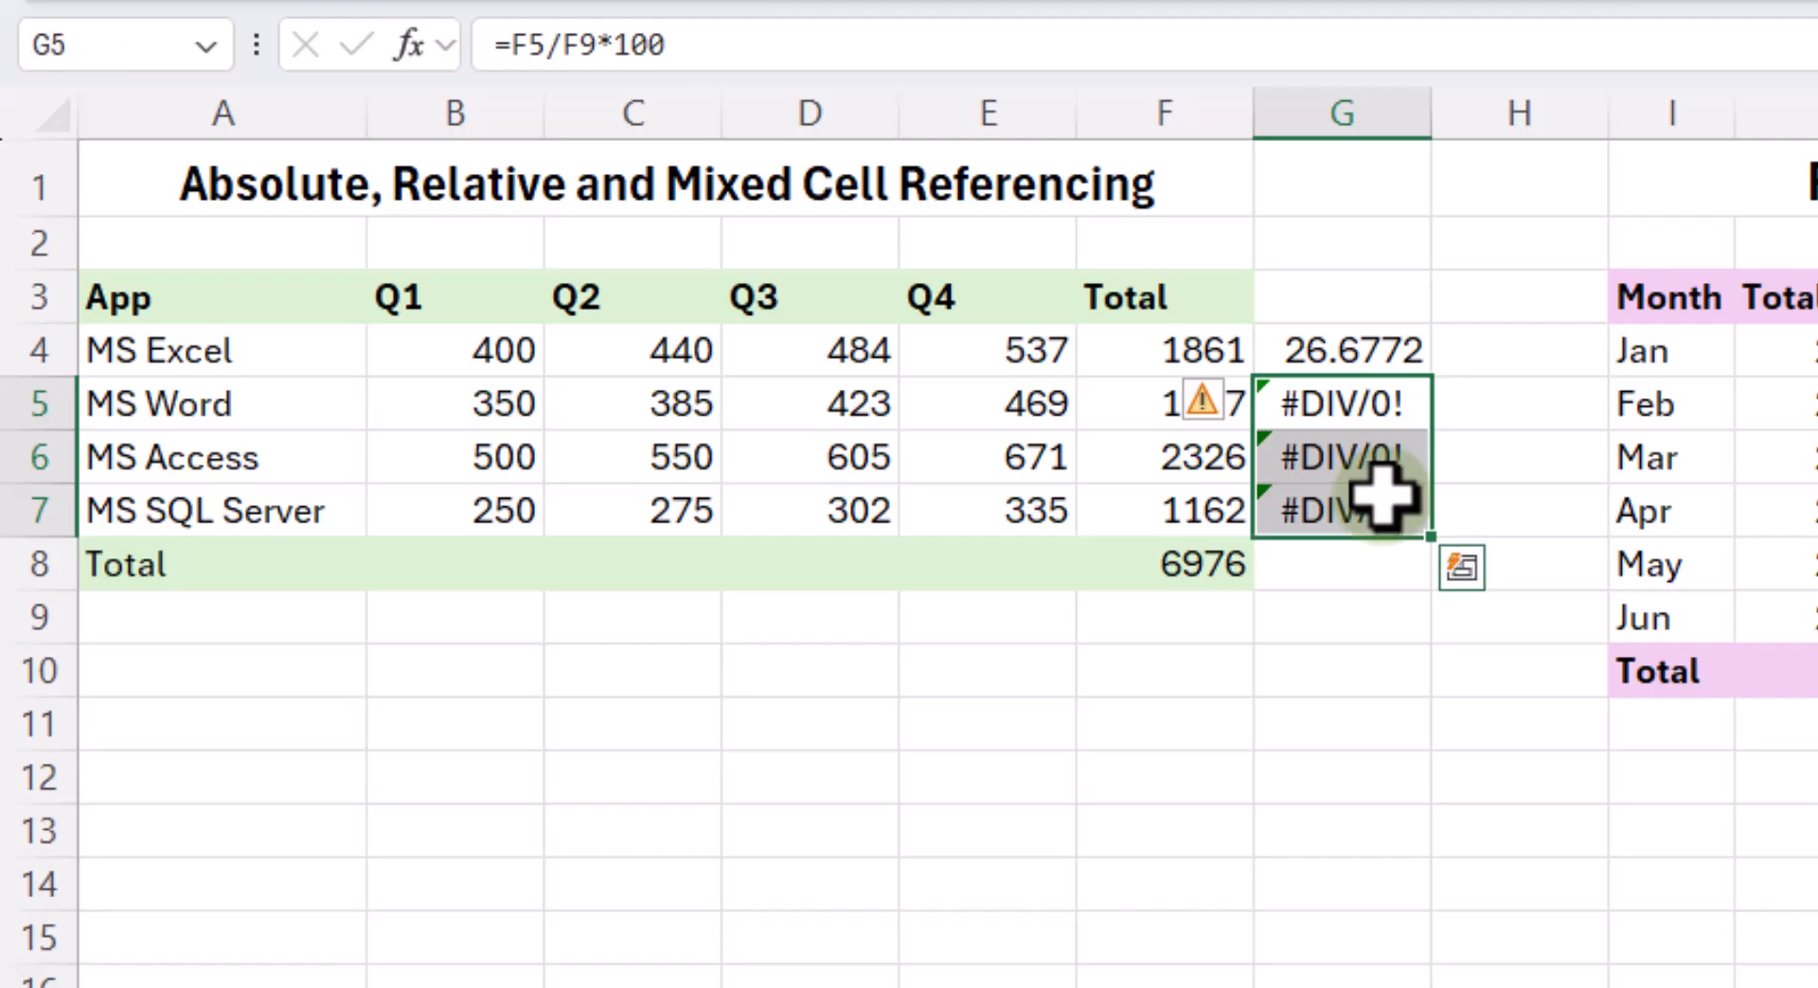
{"action": "key", "text": "Delete"}
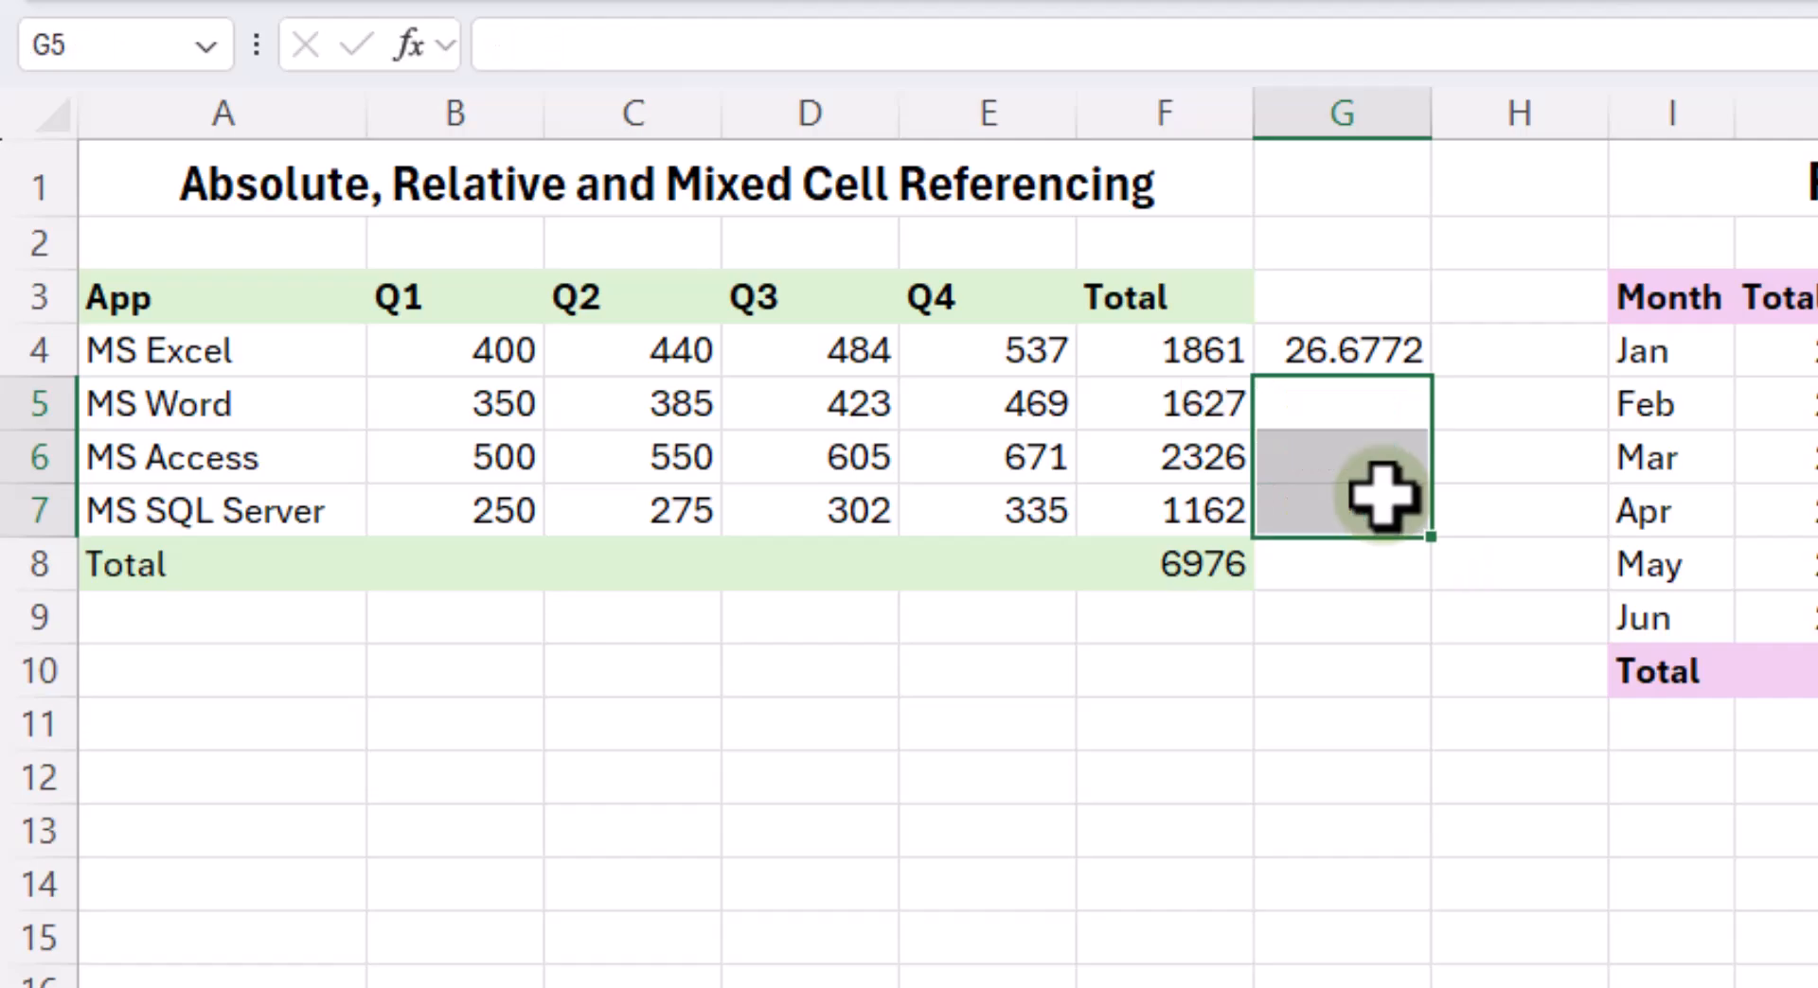
- Make the grand total reference absolute in G4's percentage formula, cycling through the mixed reference forms and finishing with =F4/$F$8*100
{"action": "left_click", "coordinate": [1339, 347]}
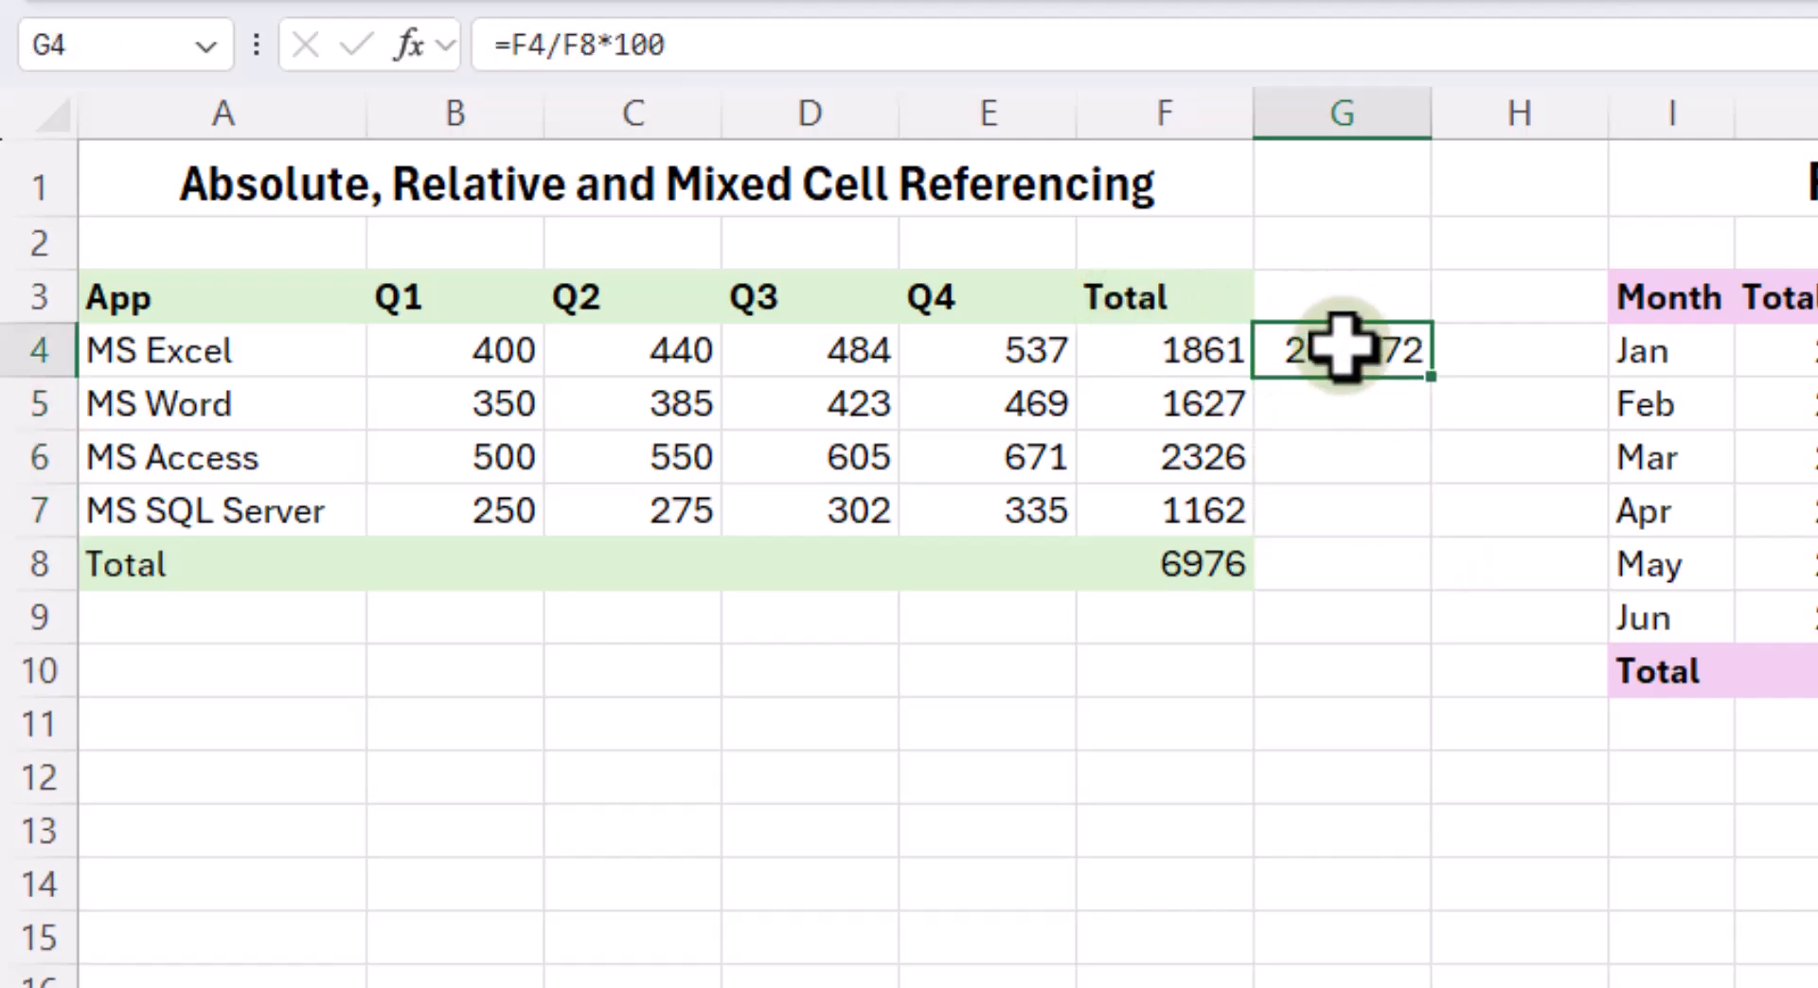
{"action": "double_click", "coordinate": [1342, 347]}
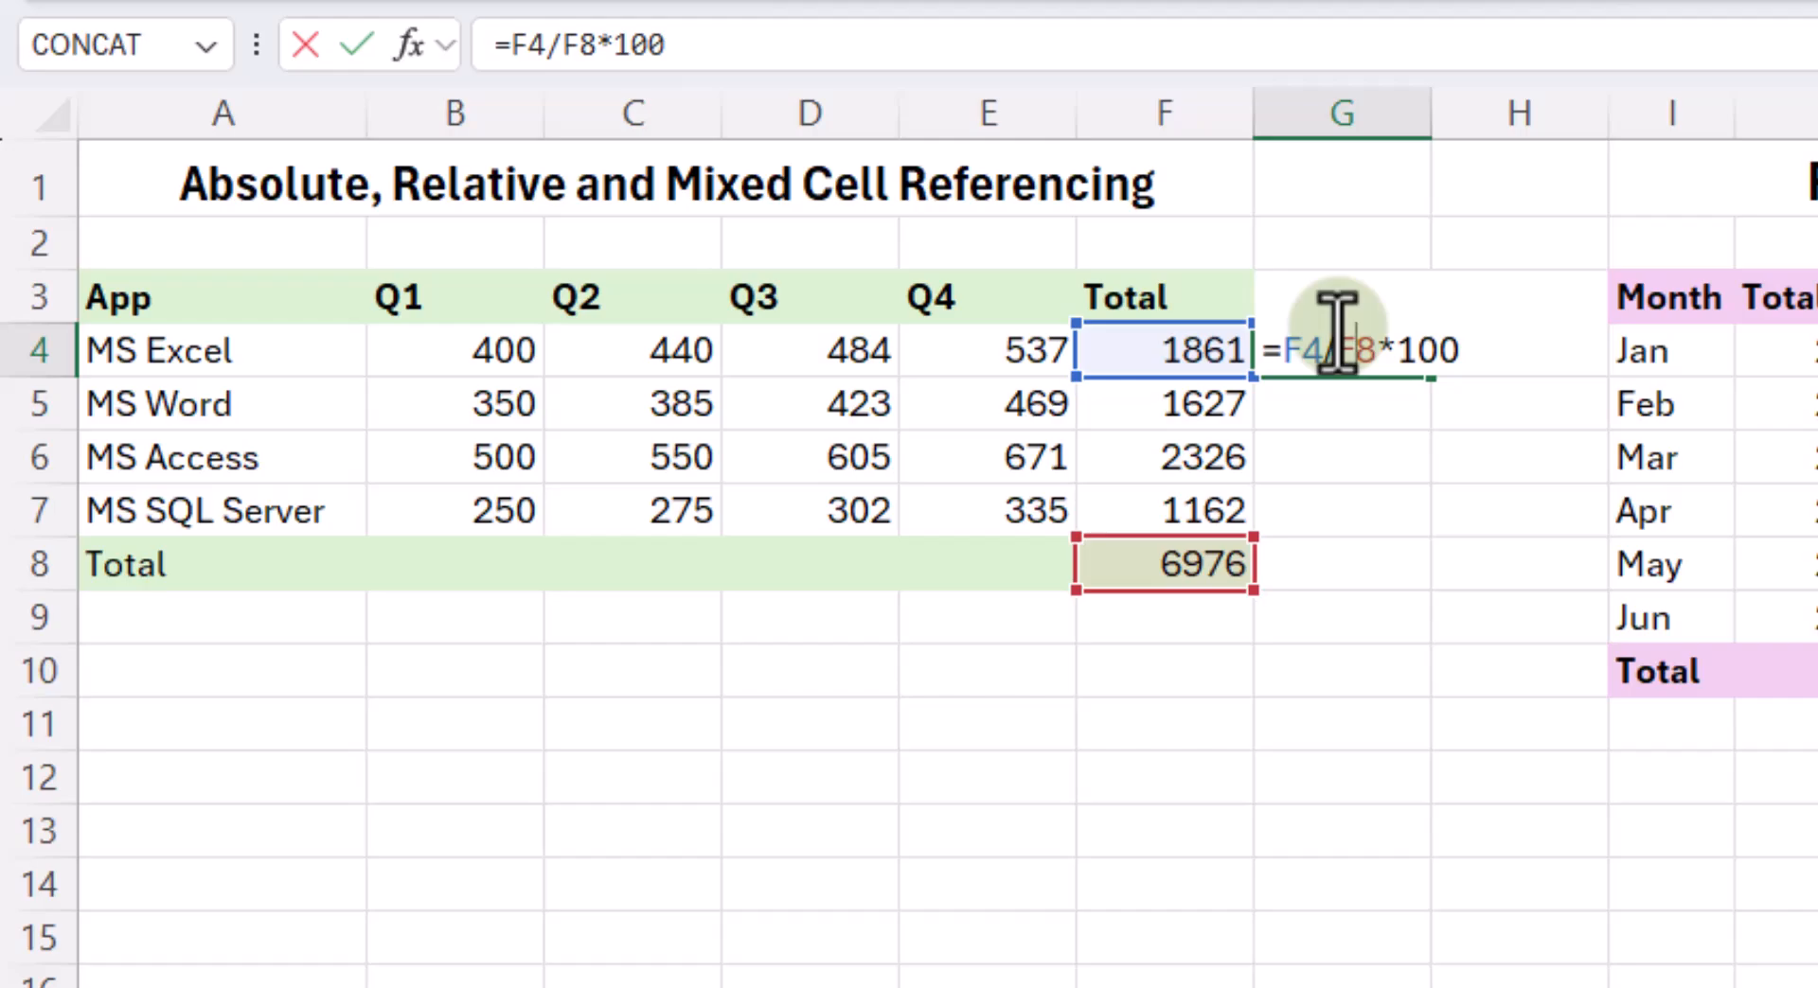
{"action": "key", "text": "F4"}
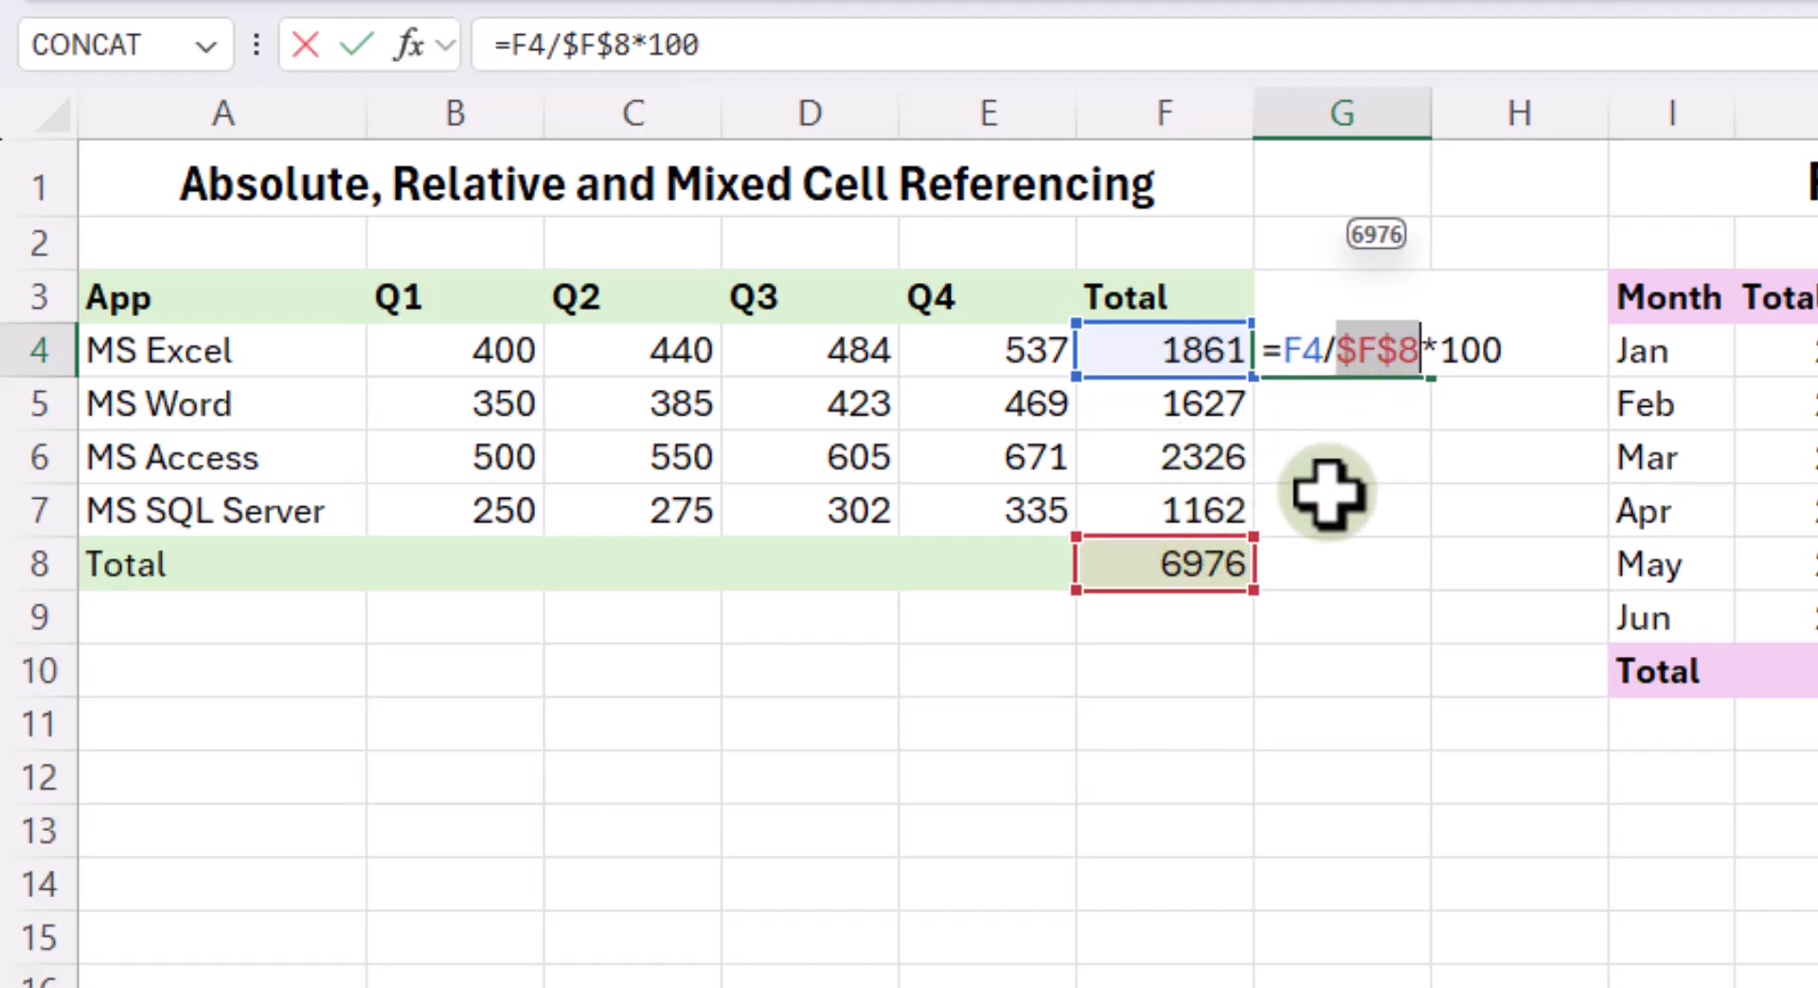
{"action": "key", "text": "F4"}
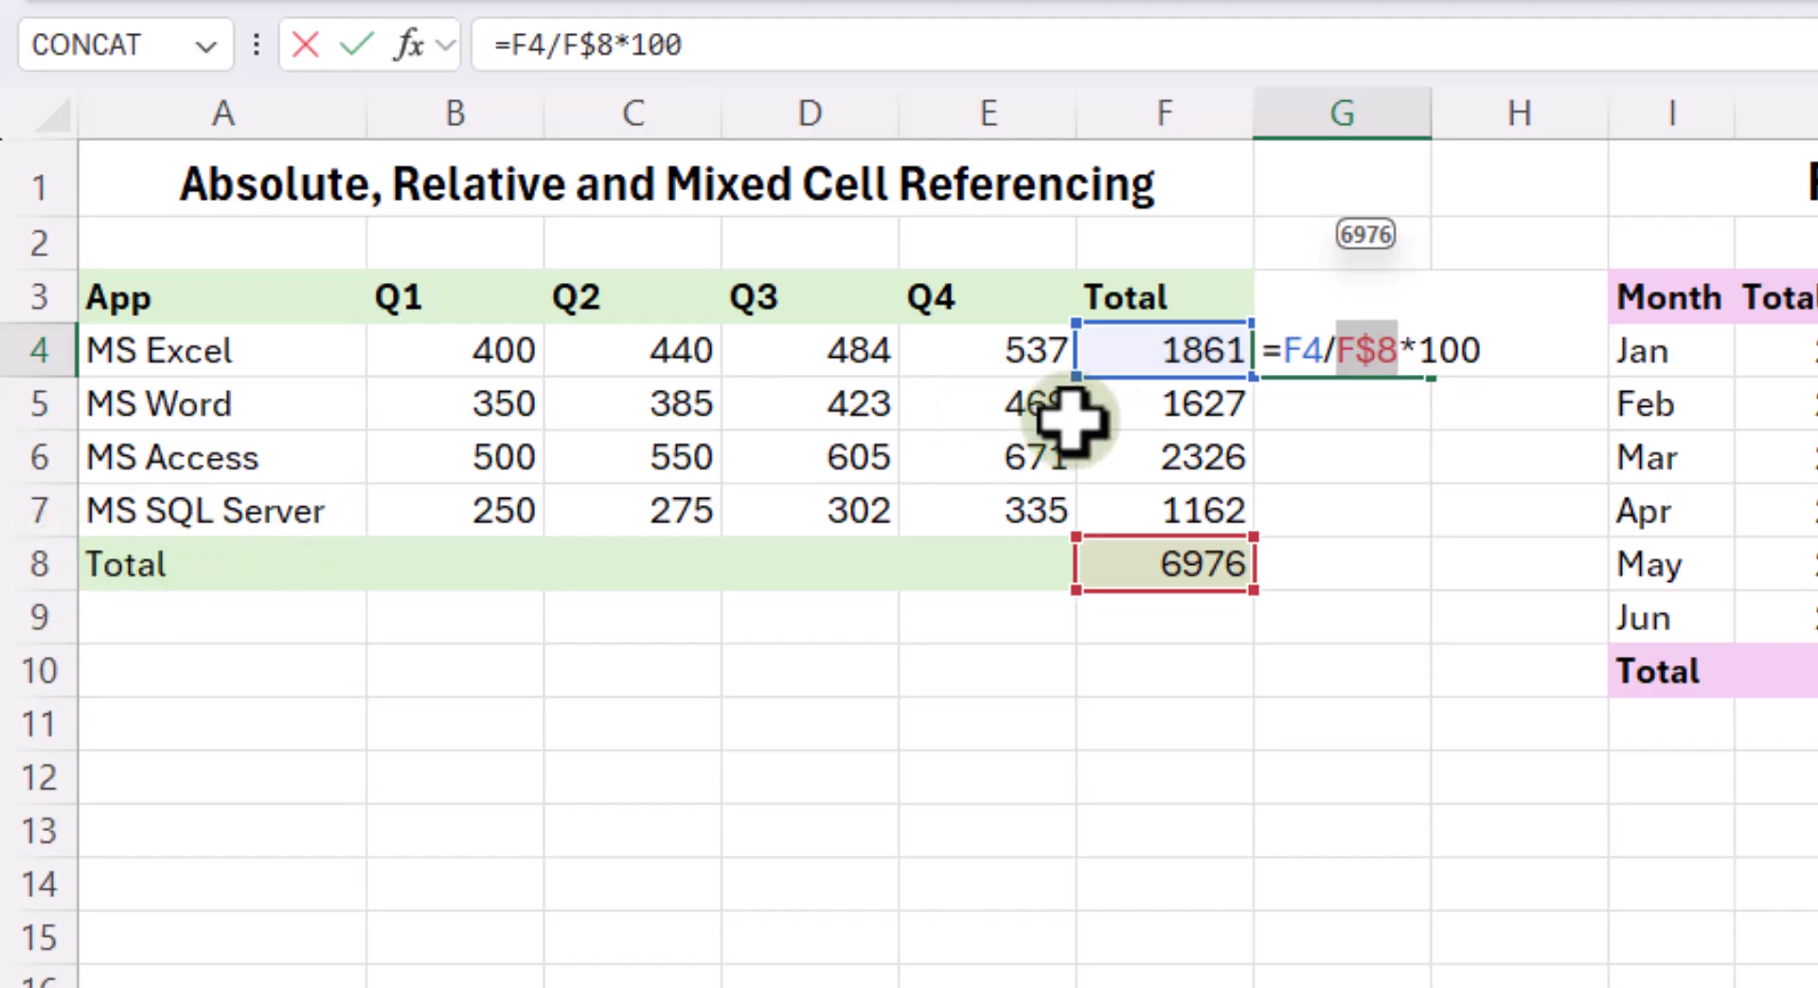
{"action": "key", "text": "F4"}
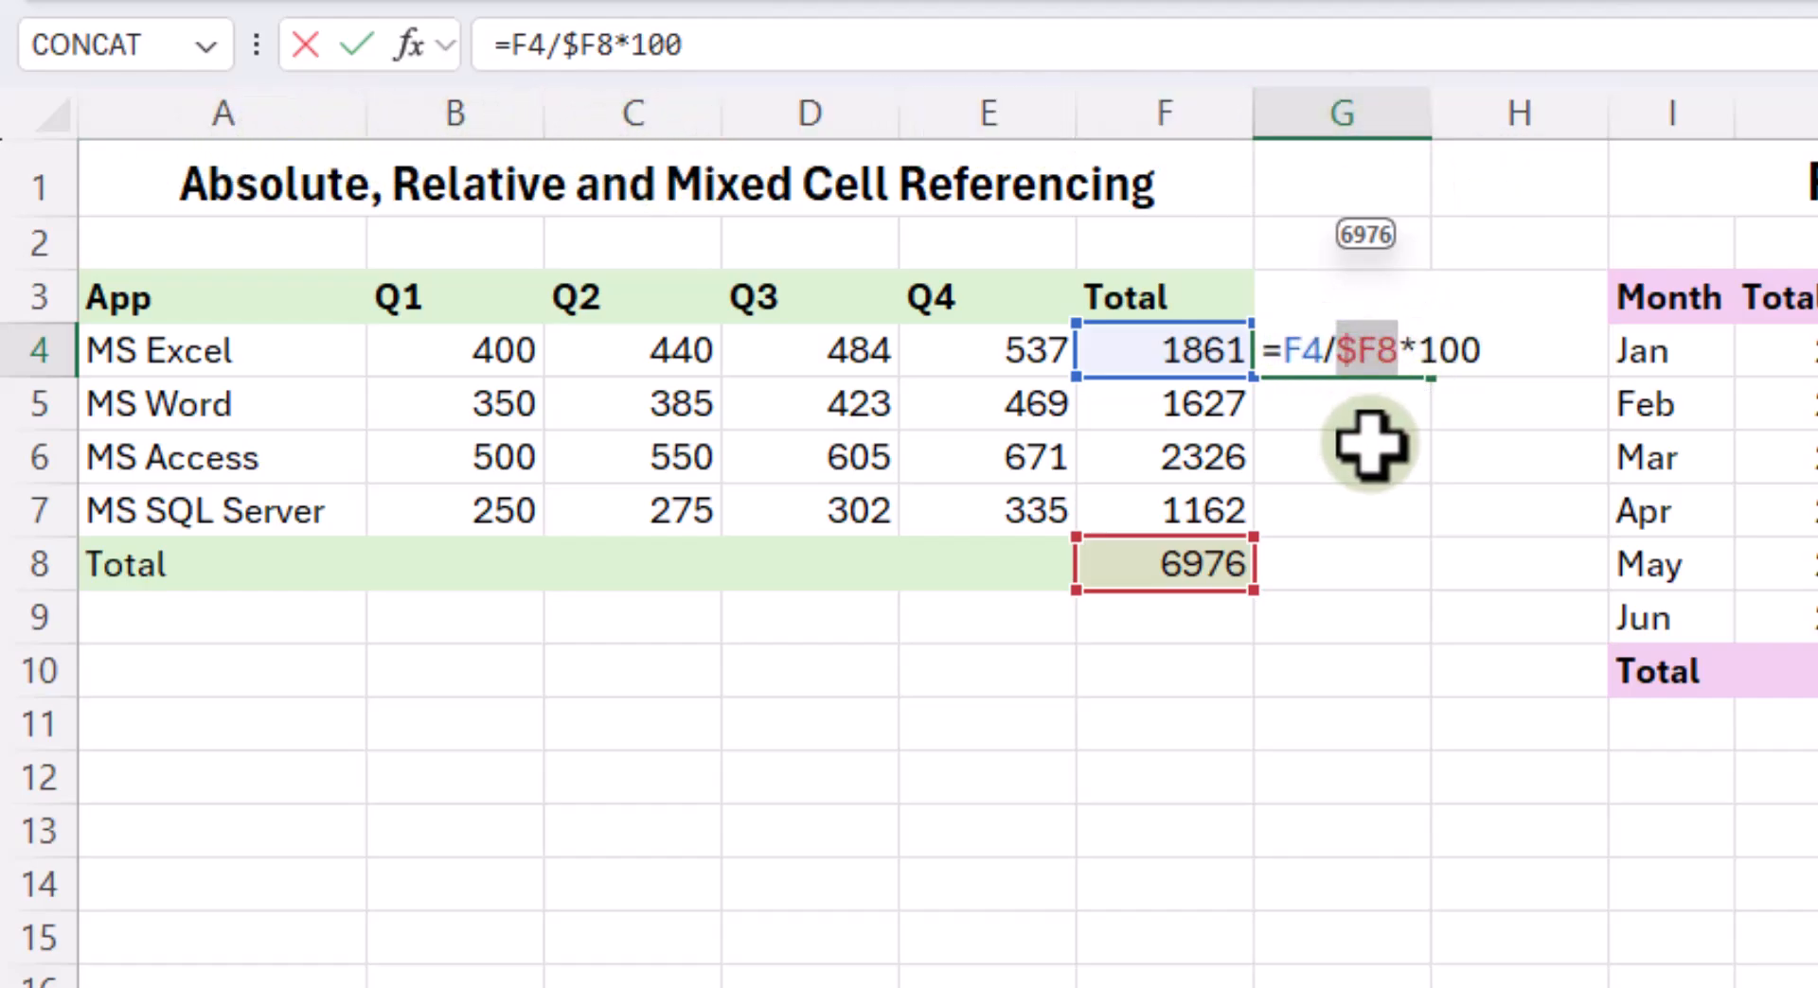
{"action": "key", "text": "F4"}
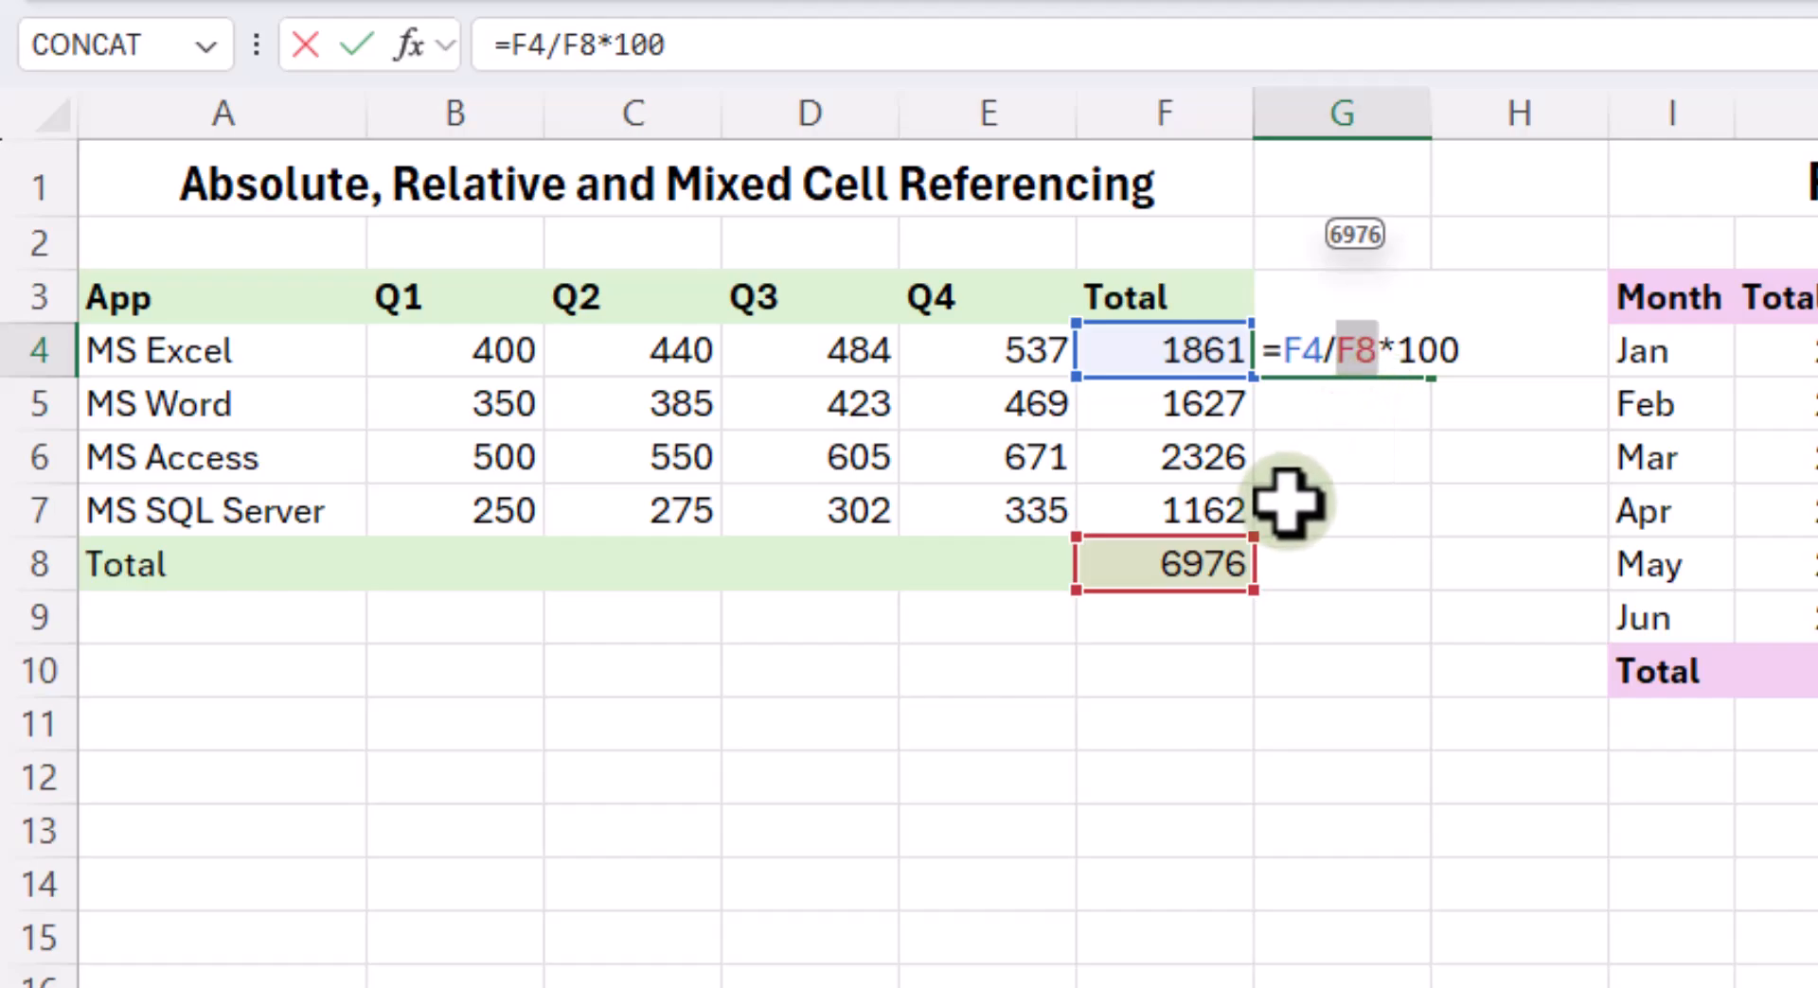
{"action": "key", "text": "F4"}
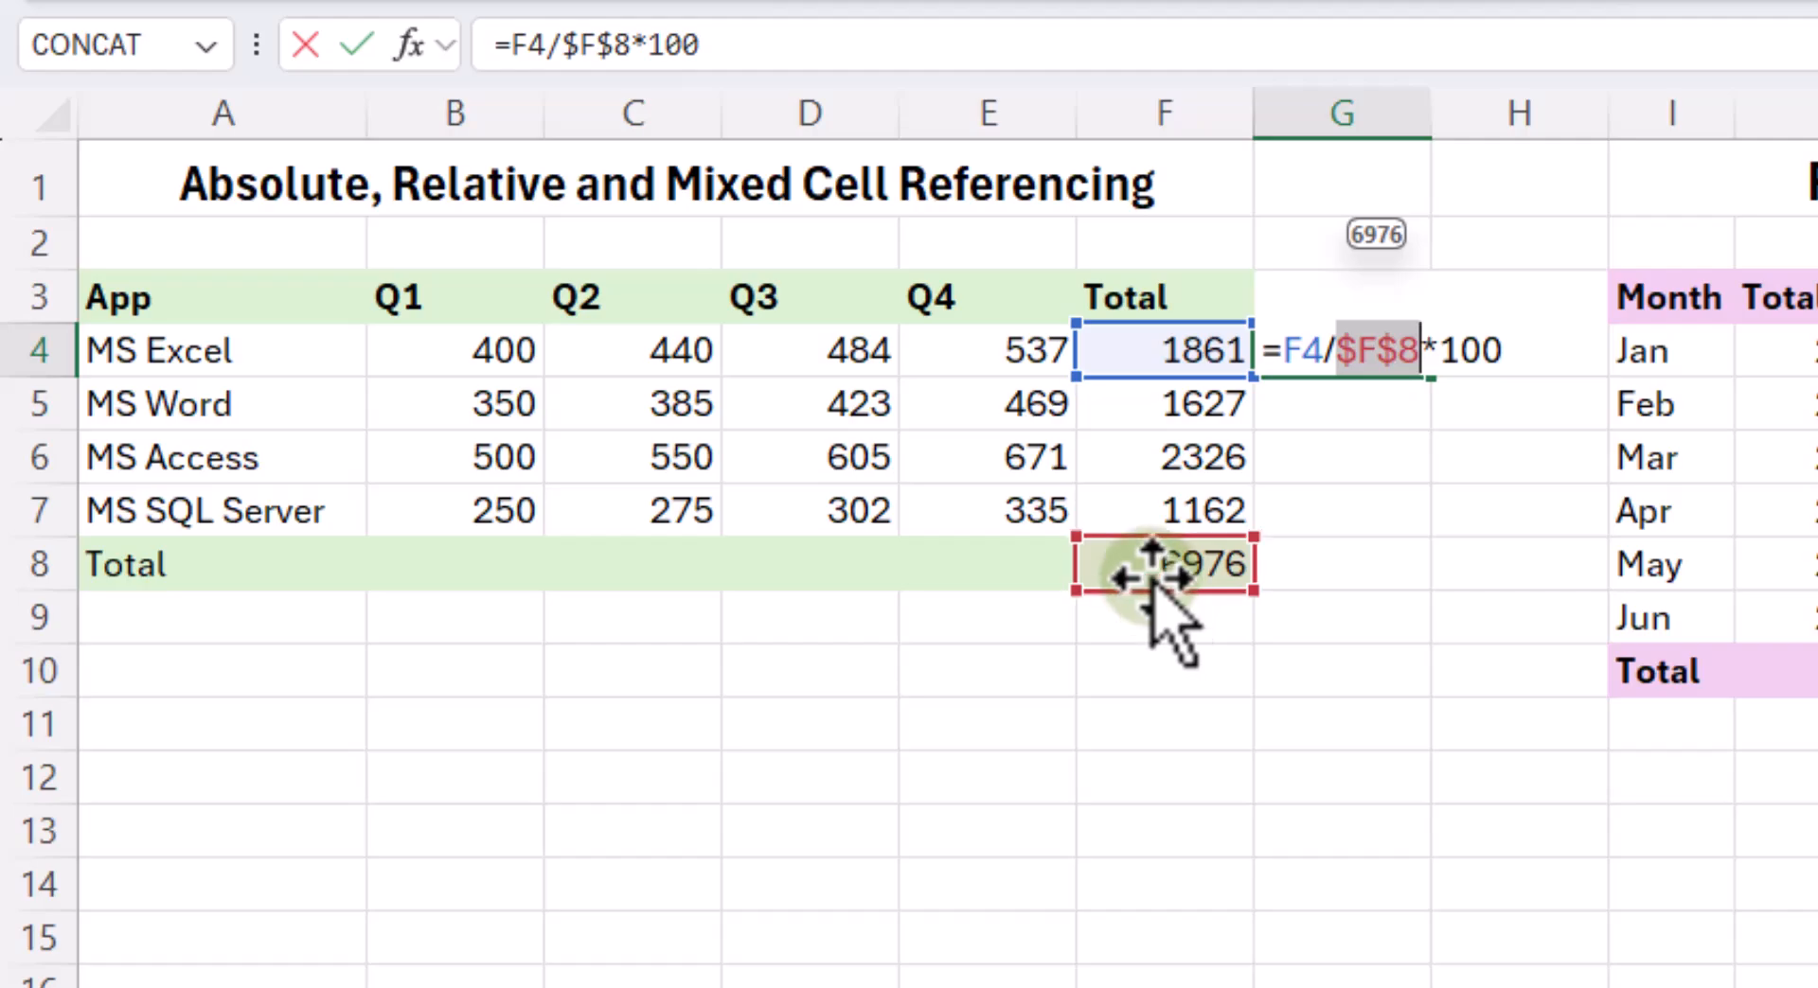
{"action": "key", "text": "Return"}
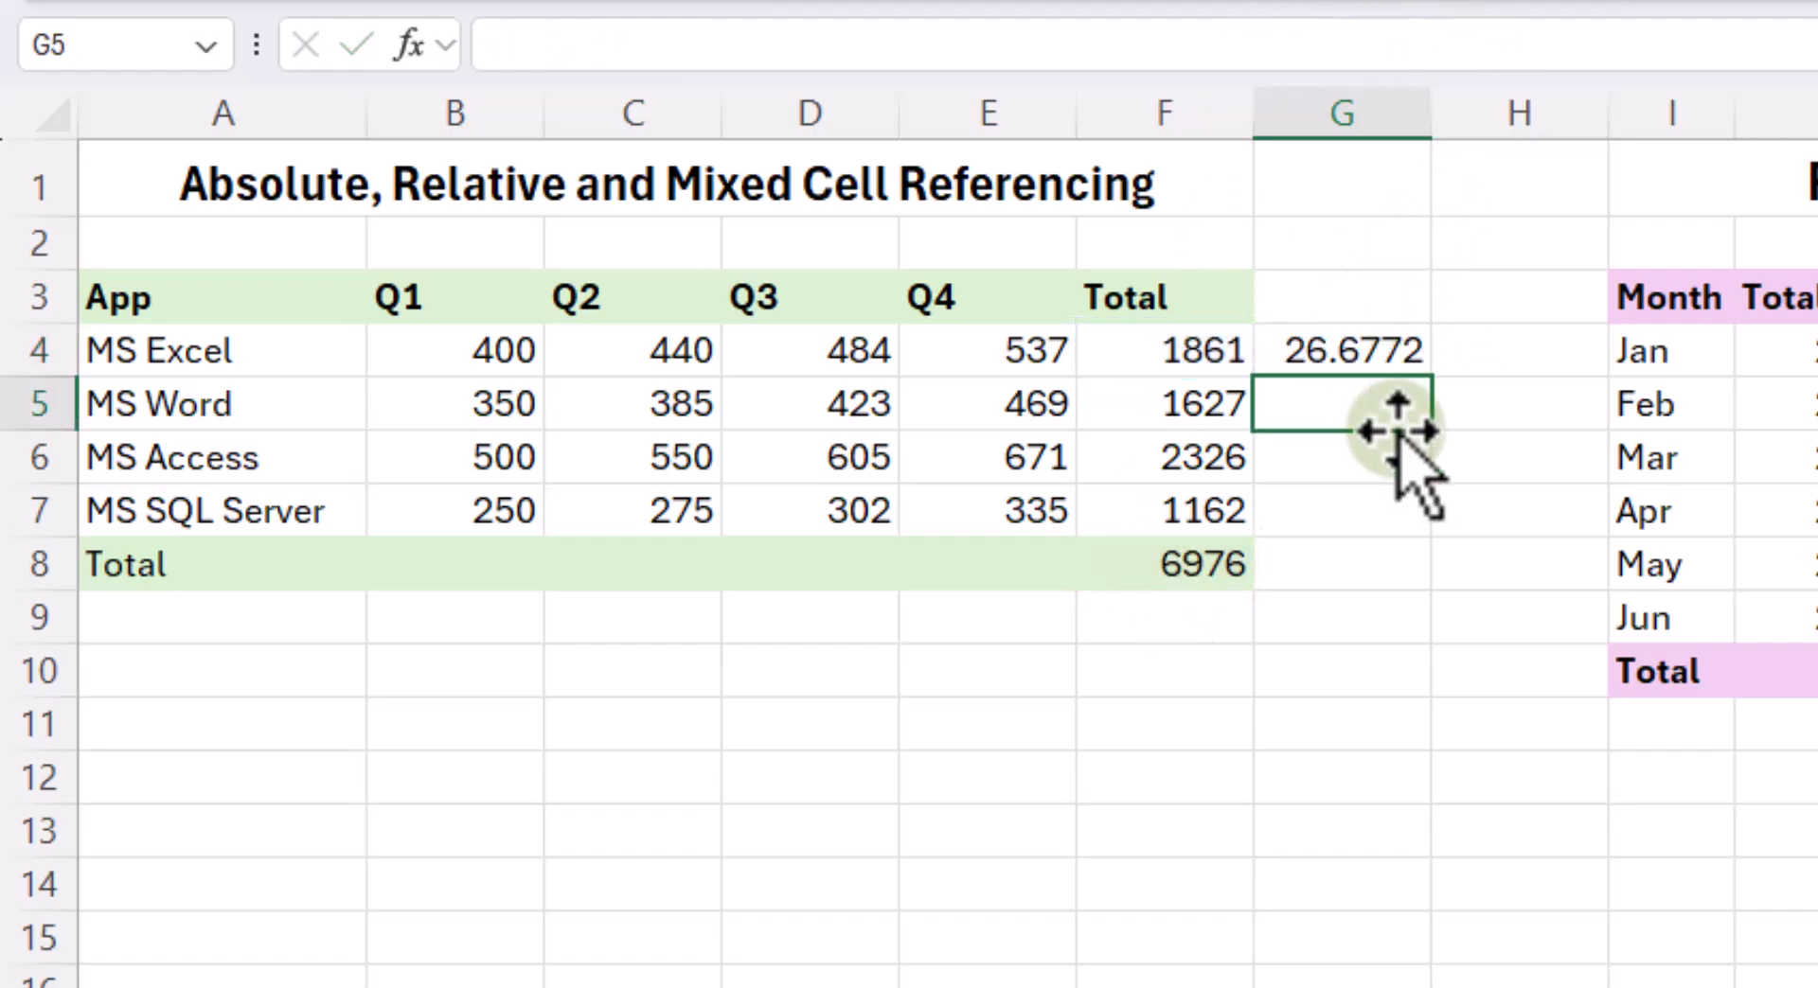
- Fill the percentage formula from G4 down to G7 and show the results with one decimal place
{"action": "left_click", "coordinate": [1394, 358]}
{"action": "left_click_drag", "start_coordinate": [1437, 383], "coordinate": [1451, 527]}
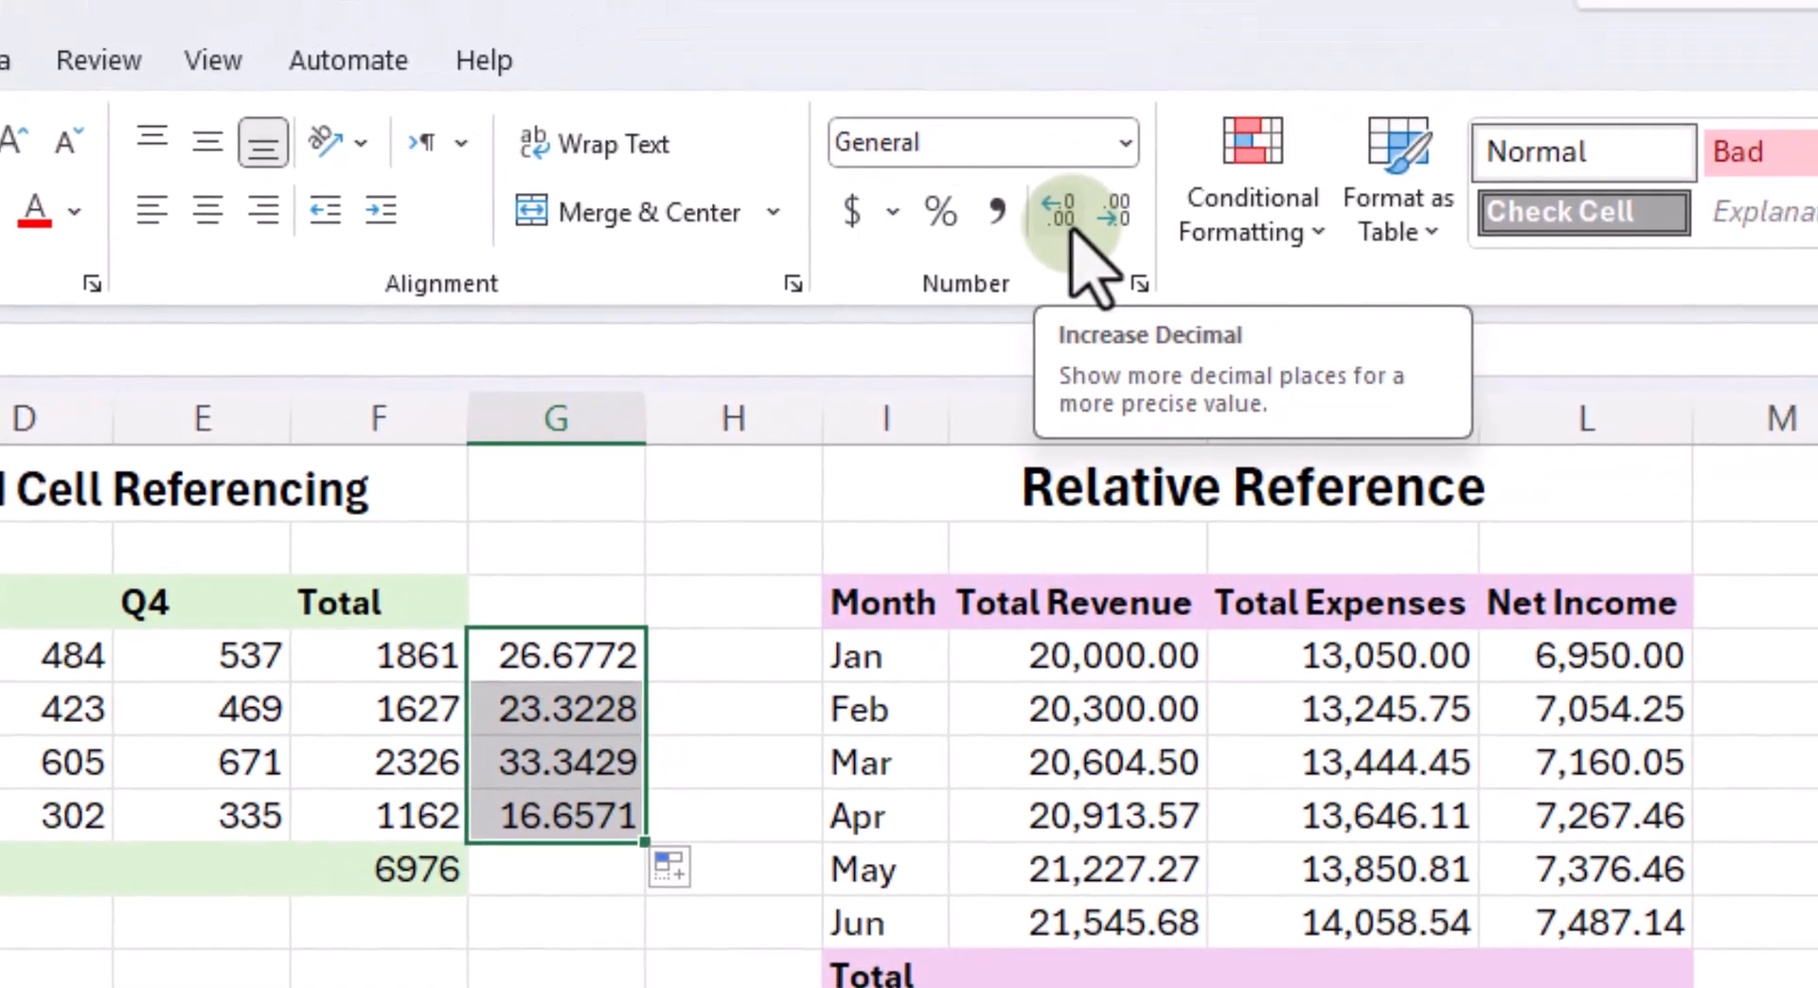
{"action": "left_click", "coordinate": [1074, 231]}
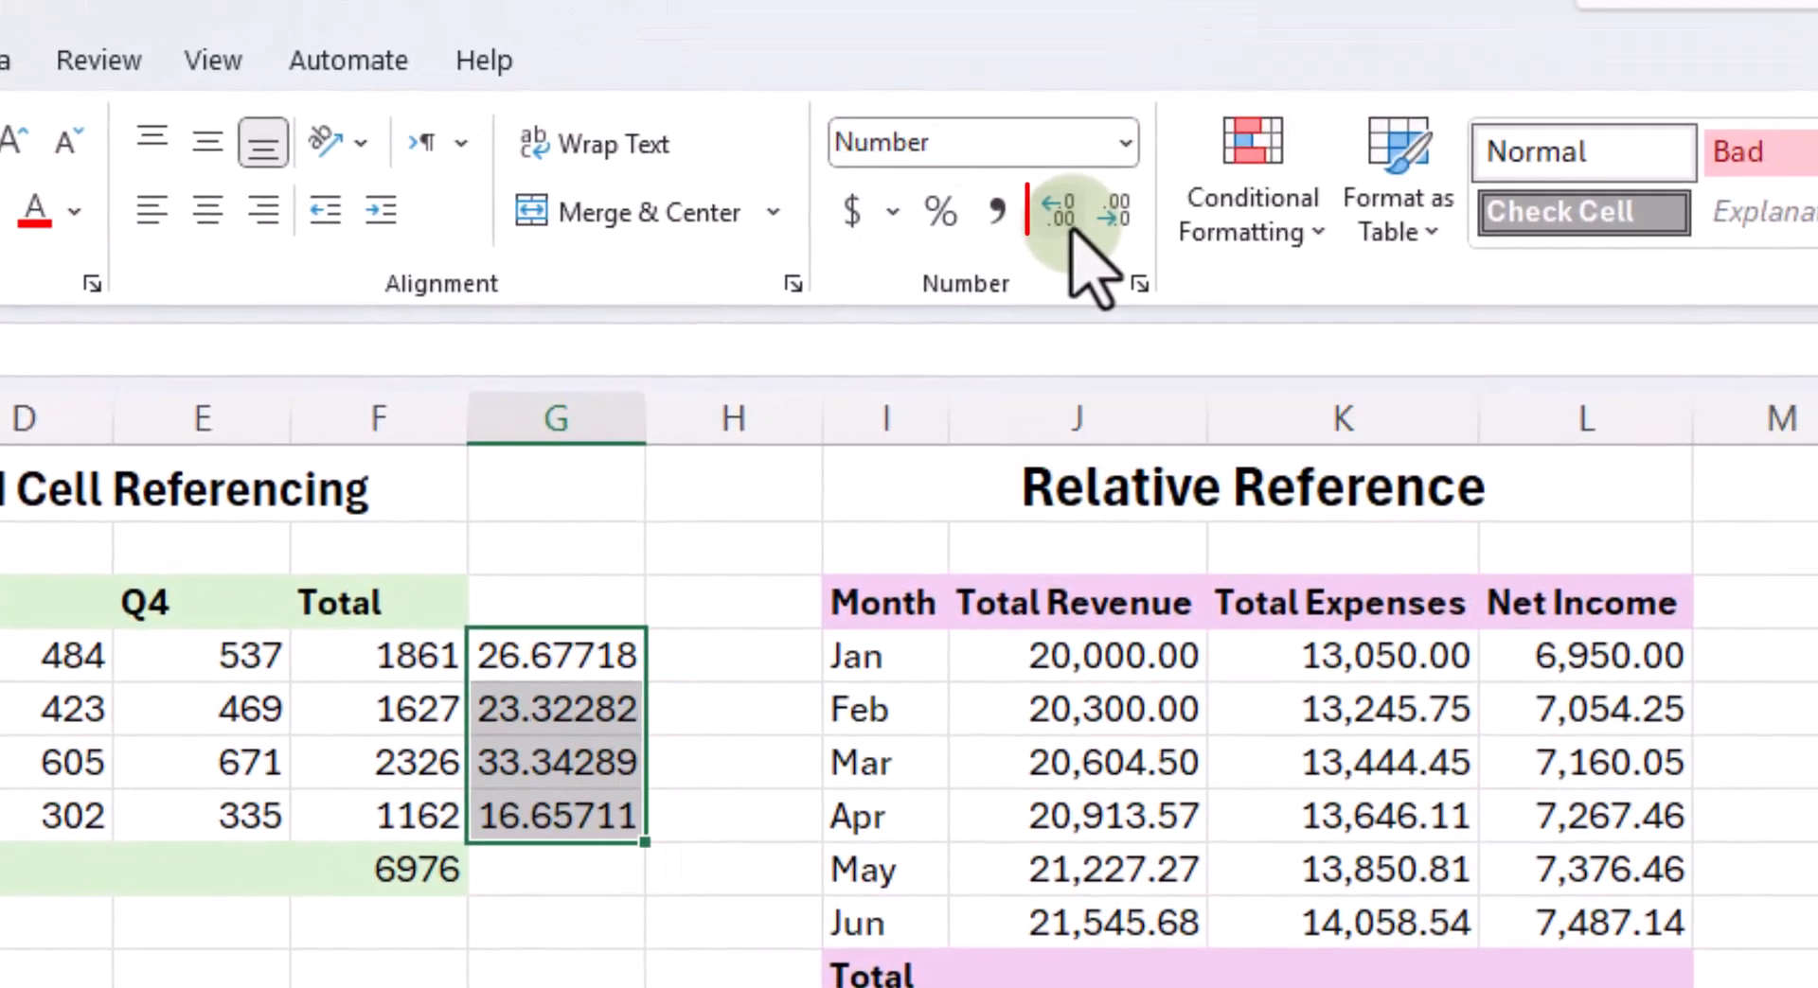
{"action": "left_click", "coordinate": [1095, 232]}
{"action": "left_click", "coordinate": [1095, 232]}
{"action": "left_click", "coordinate": [1096, 232]}
{"action": "left_click", "coordinate": [1095, 232]}
{"action": "left_click", "coordinate": [743, 975]}
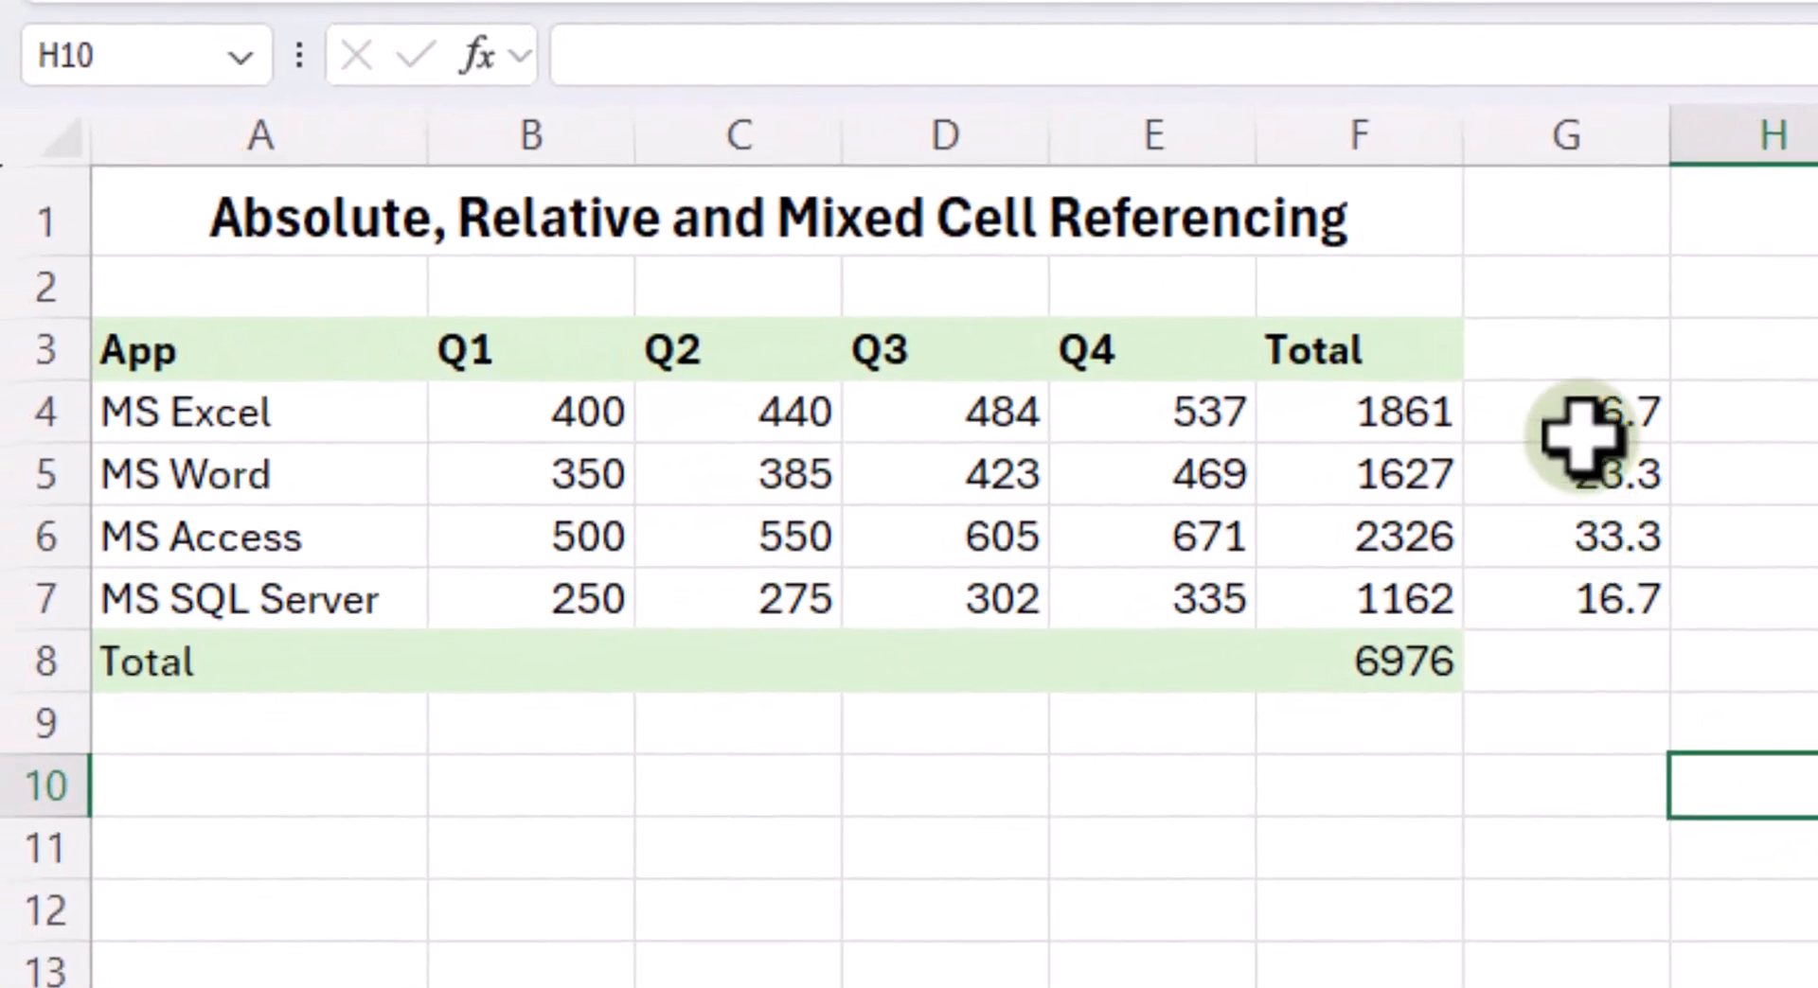
- Remove the *100 multiplication from MS Excel's percentage formula in G4, leaving =F4/$F$8
{"action": "left_click", "coordinate": [674, 644]}
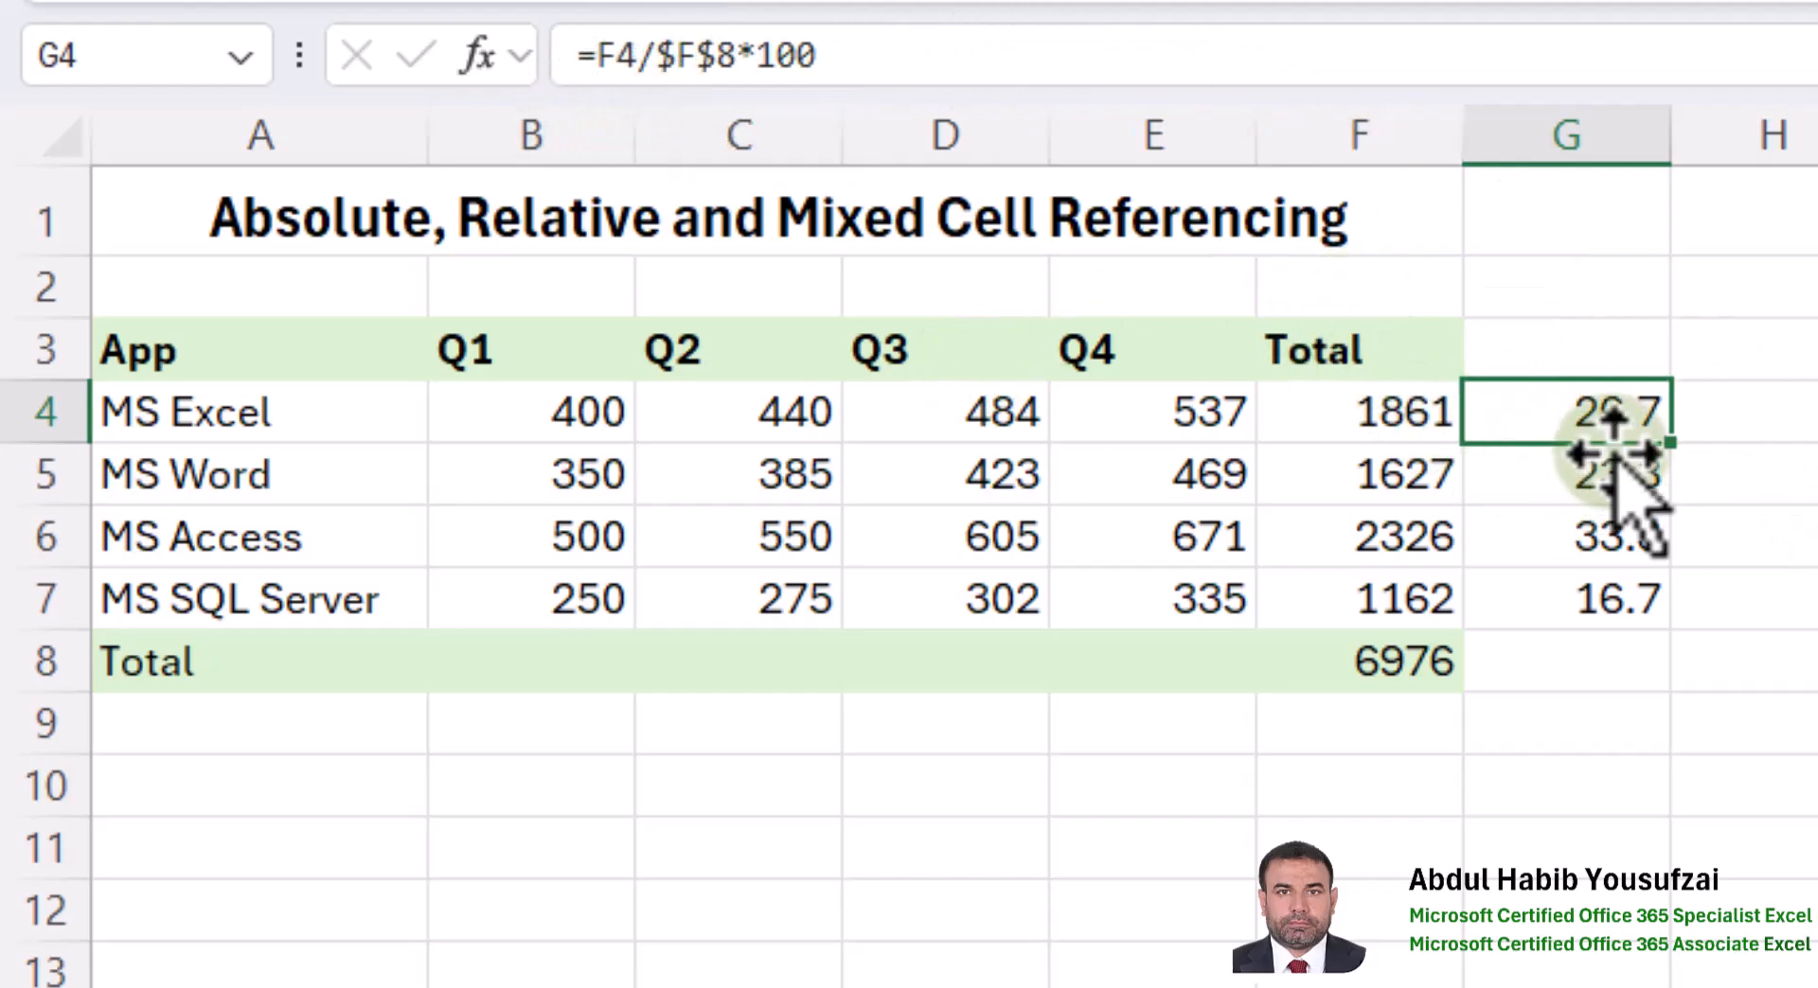
{"action": "left_click", "coordinate": [737, 55]}
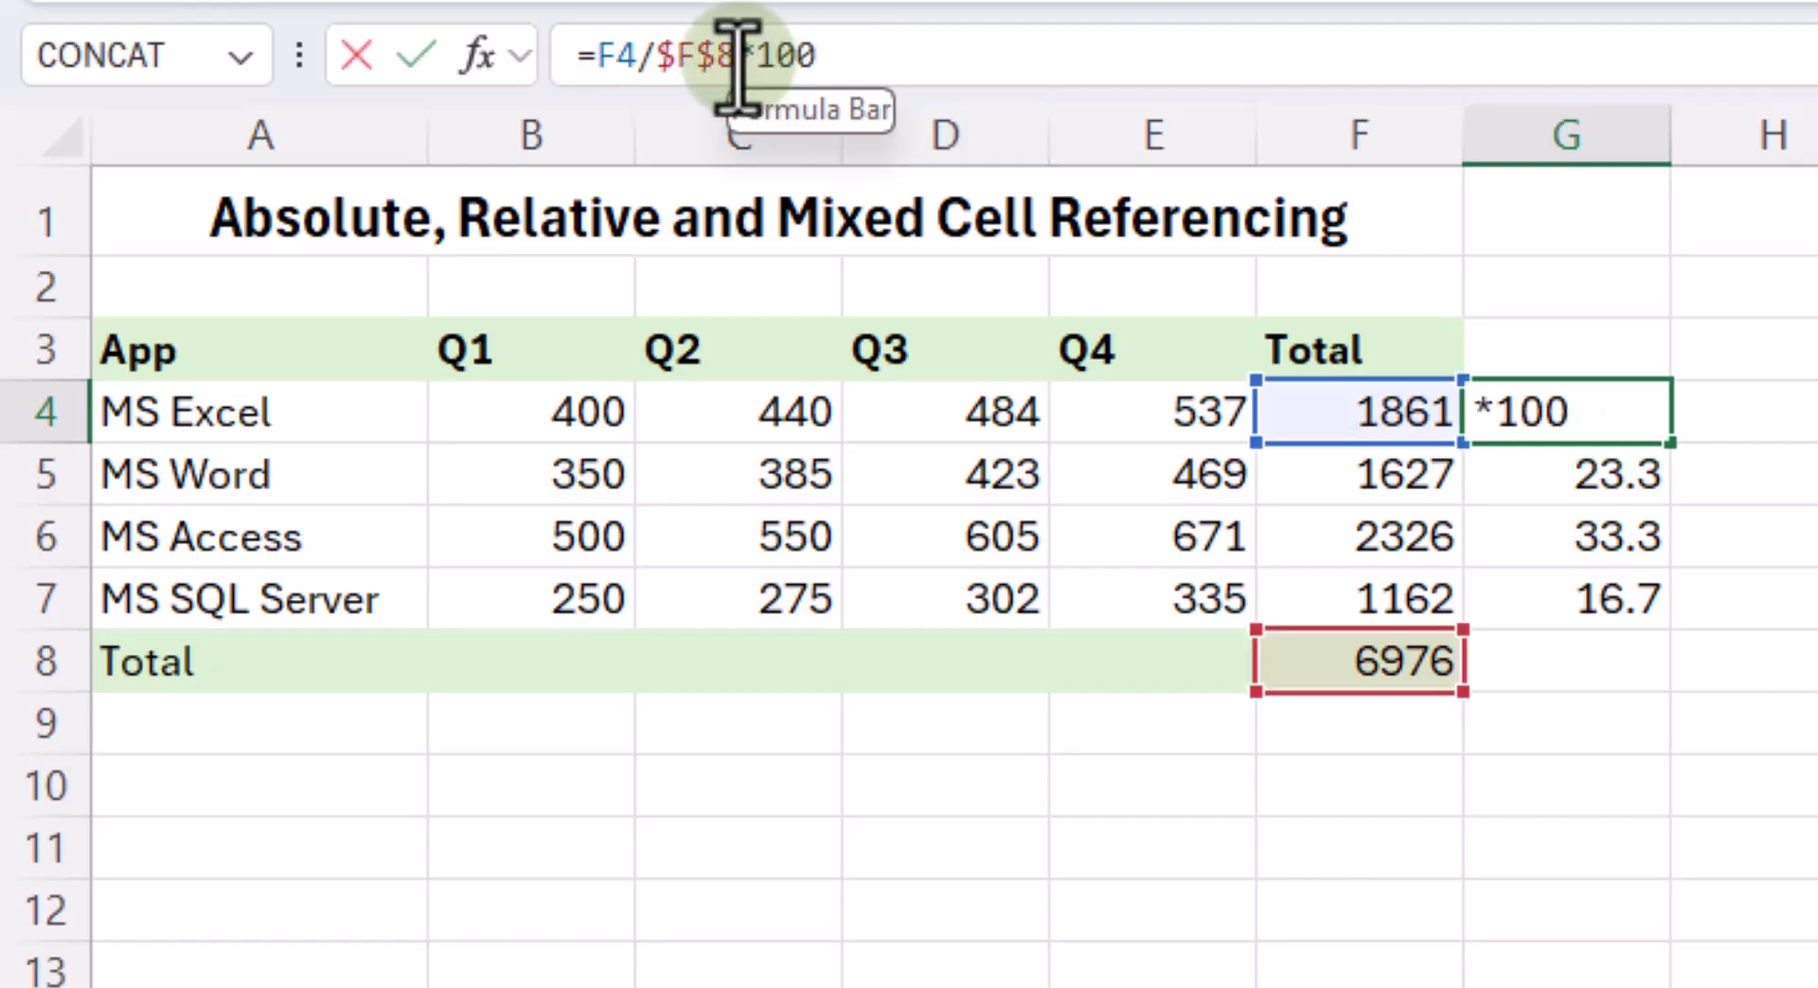
{"action": "left_click_drag", "start_coordinate": [737, 55], "coordinate": [811, 57]}
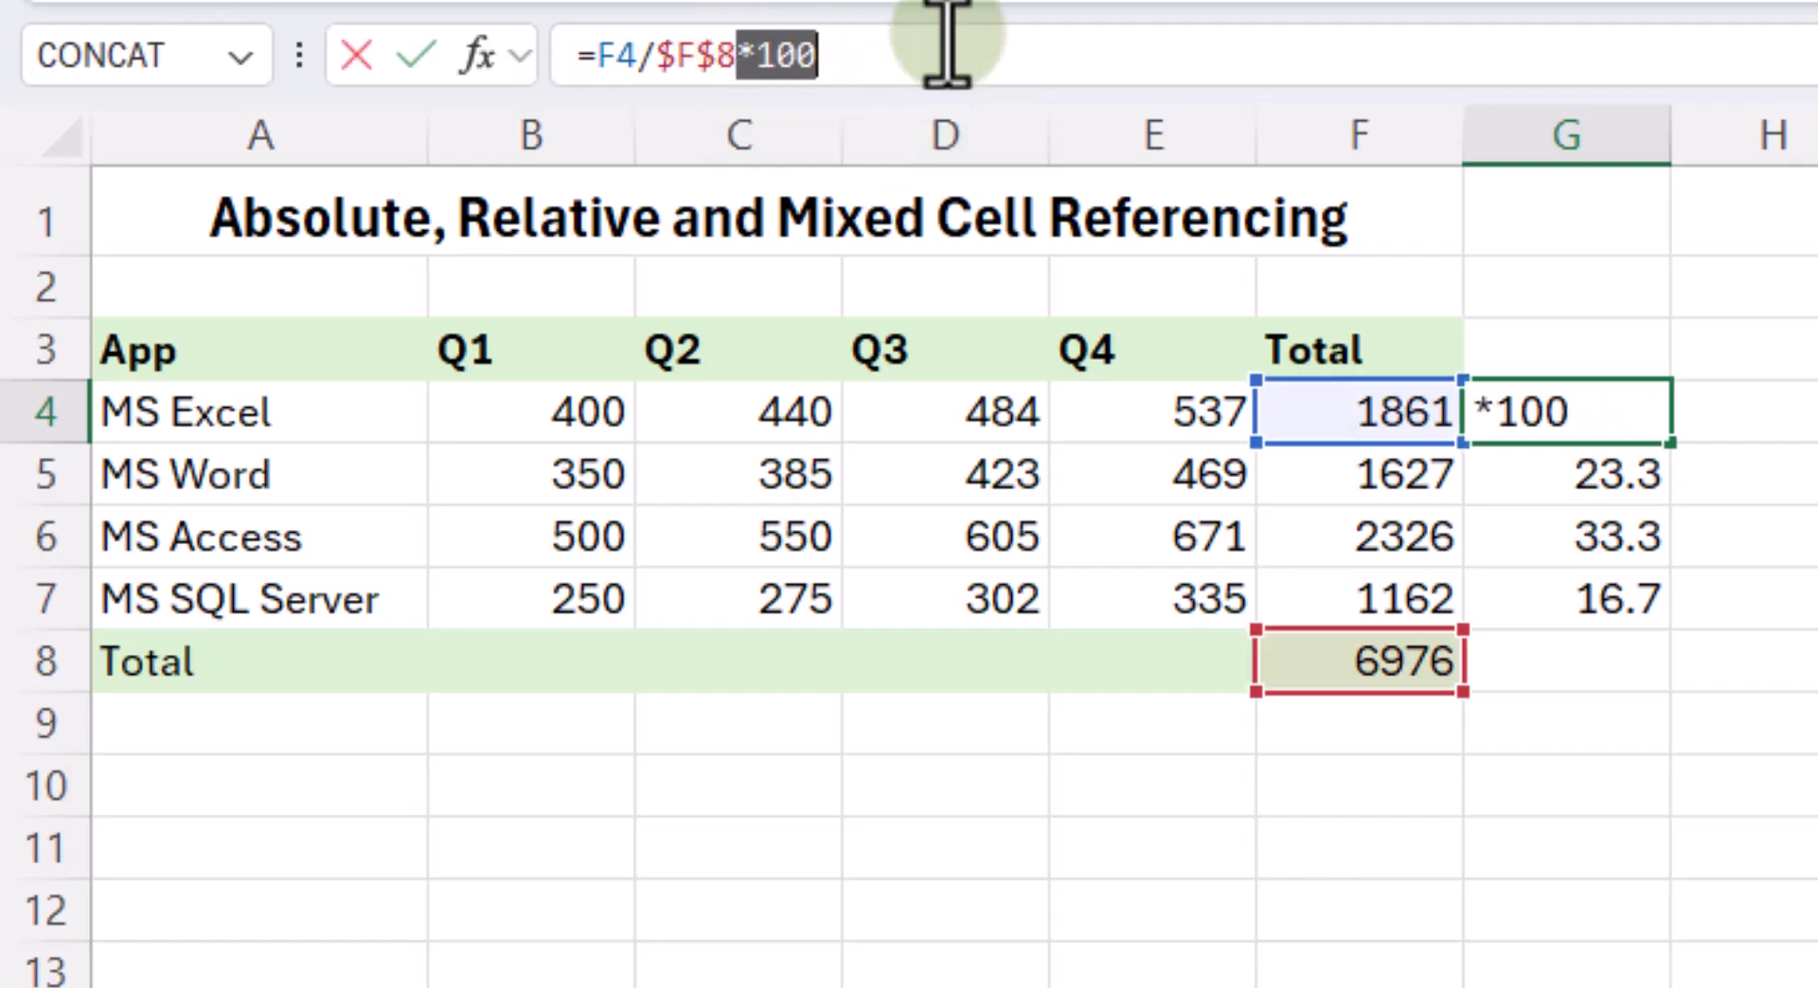
{"action": "key", "text": "BackSpace"}
{"action": "key", "text": "Return"}
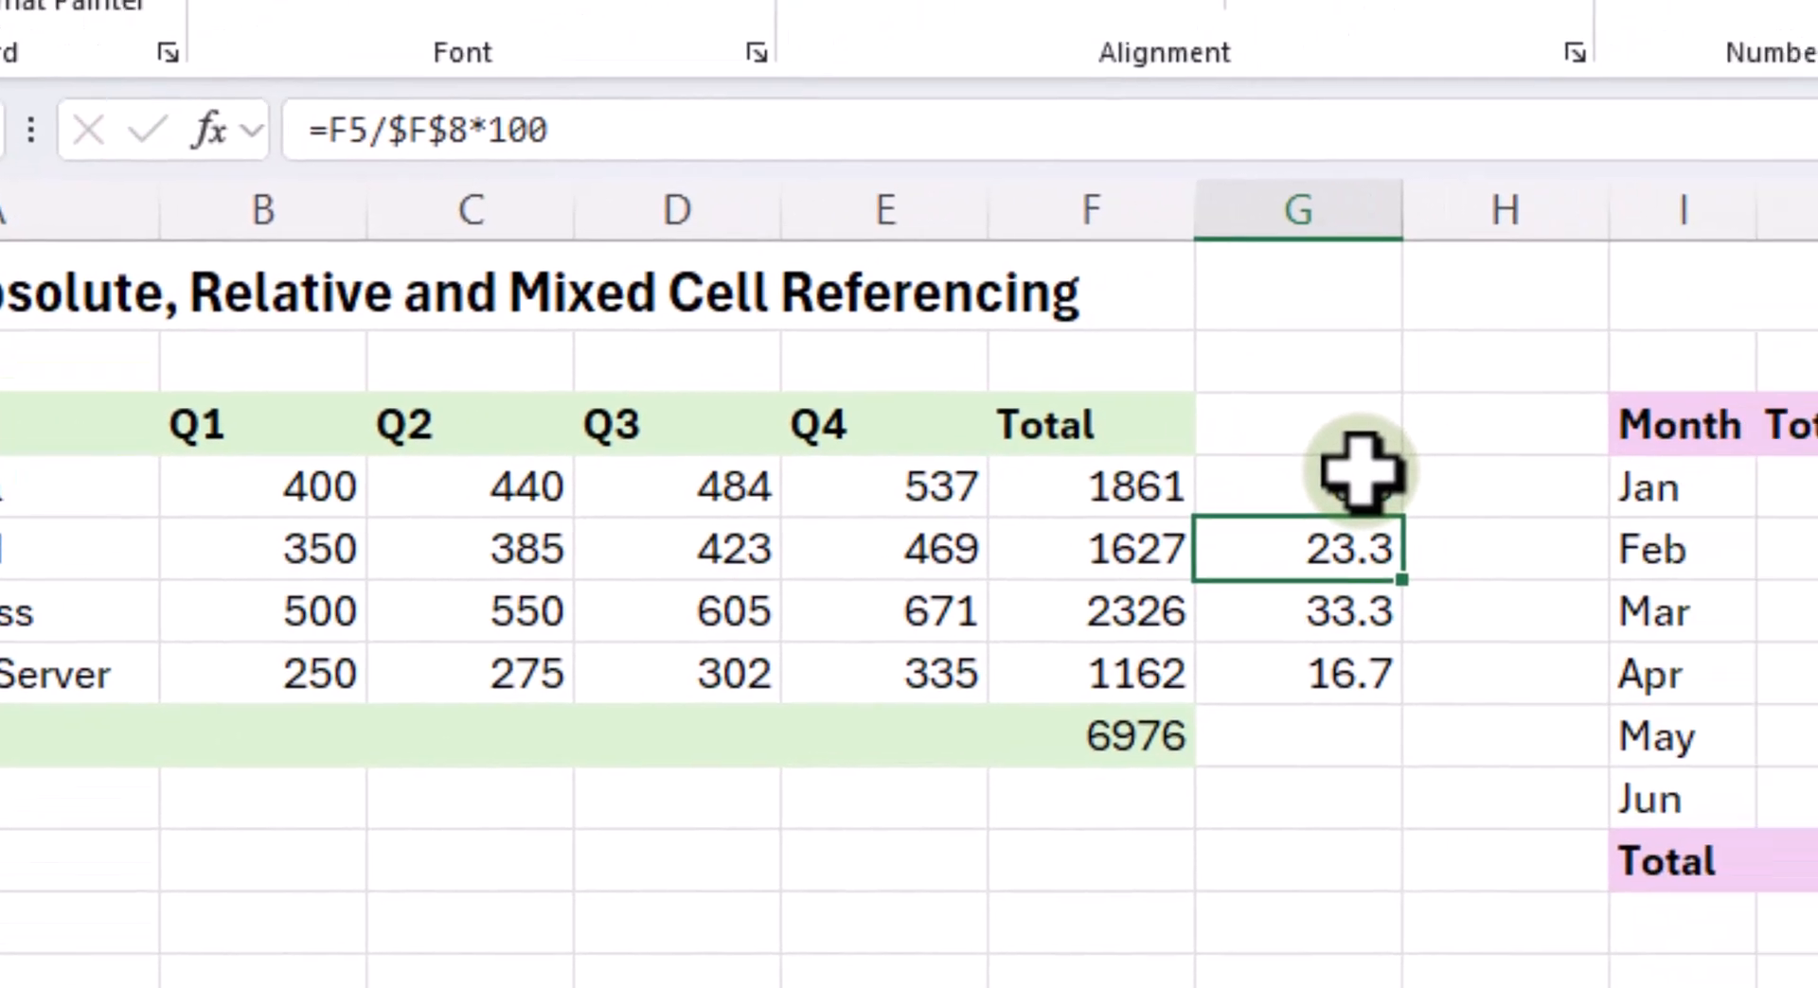
- Format G4 with the percent style and fill its formula down to MS SQL Server in G7
{"action": "left_click", "coordinate": [1627, 405]}
{"action": "left_click", "coordinate": [875, 210]}
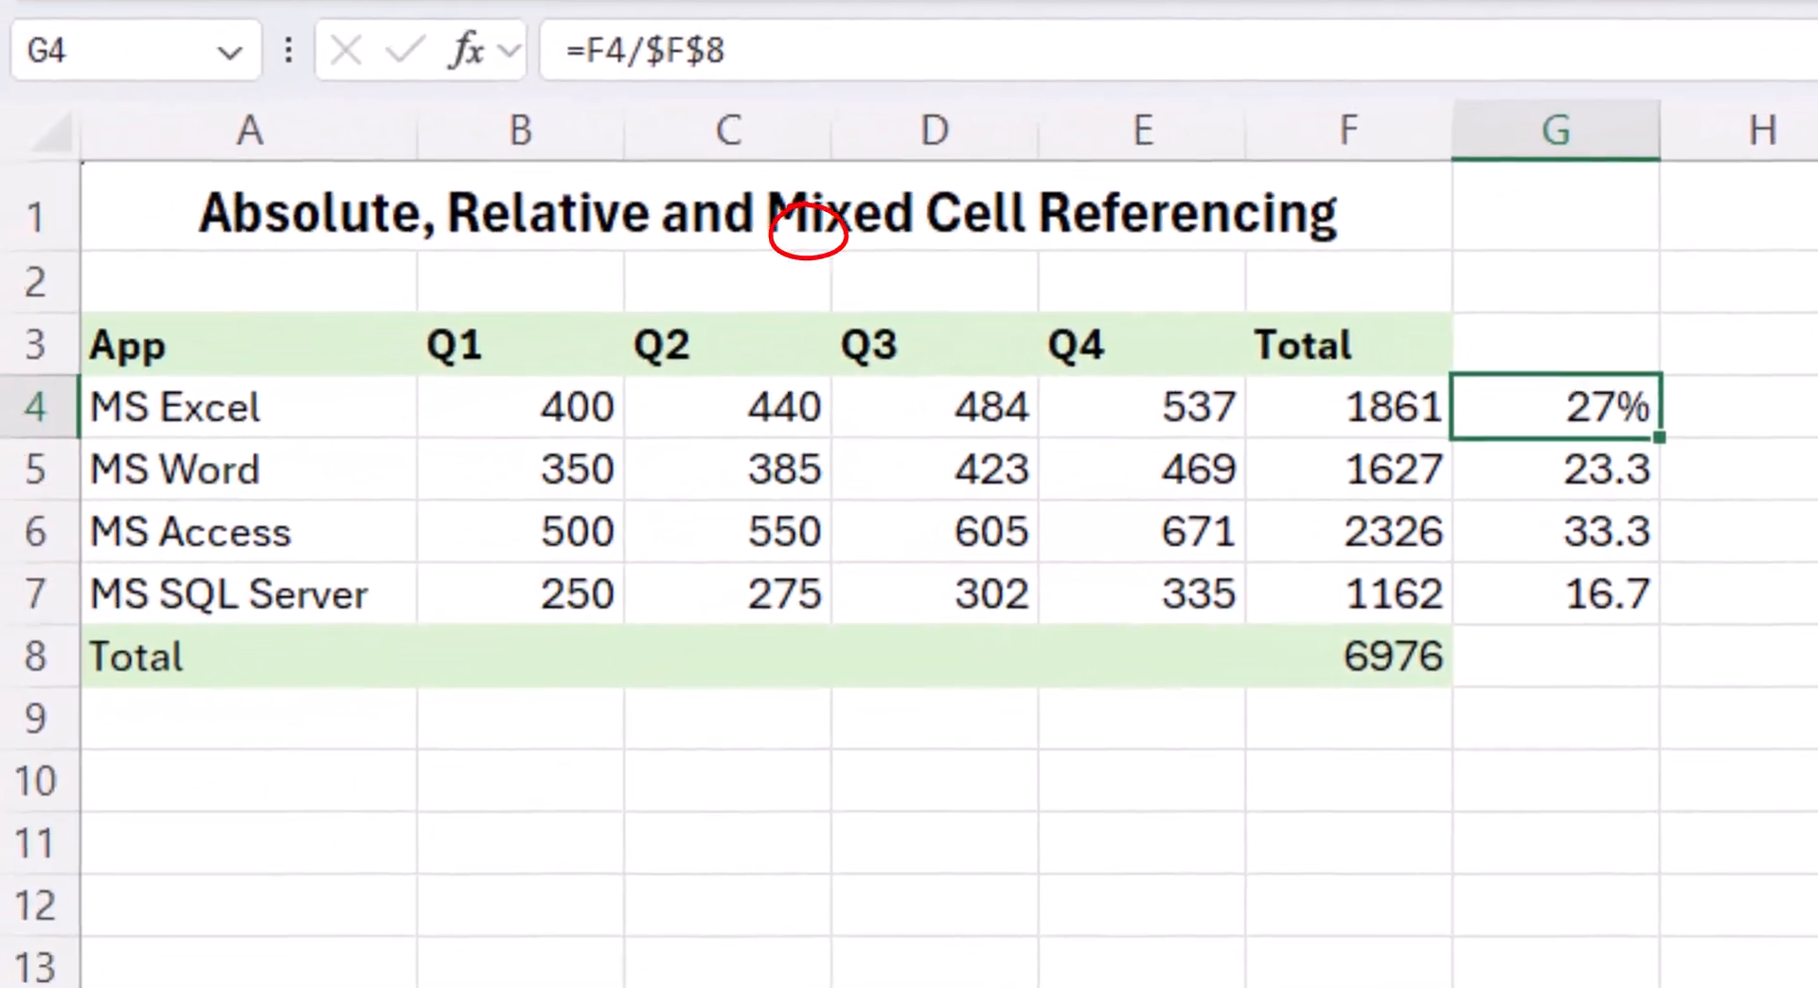
{"action": "left_click_drag", "start_coordinate": [1662, 440], "coordinate": [1680, 614]}
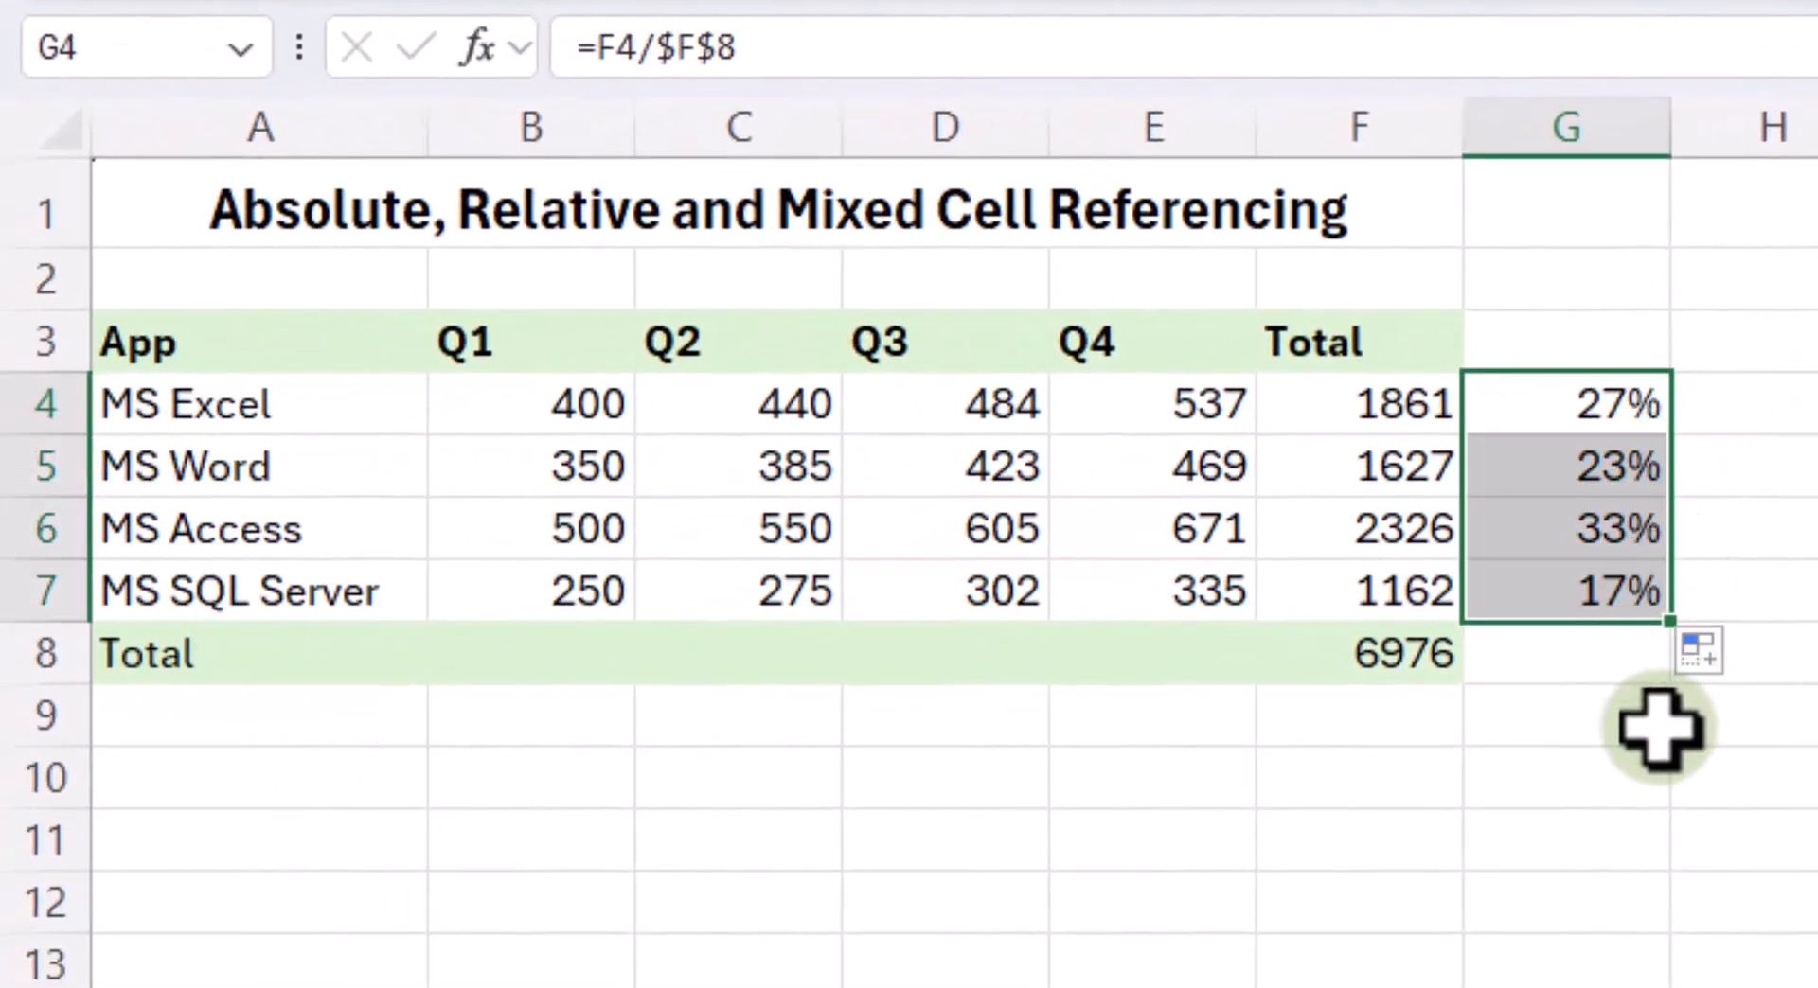
{"action": "left_click", "coordinate": [1664, 725]}
- Examine the relative and absolute references in the percentage formulas of G5, G6 and G7 without changing them
{"action": "left_click", "coordinate": [1627, 542]}
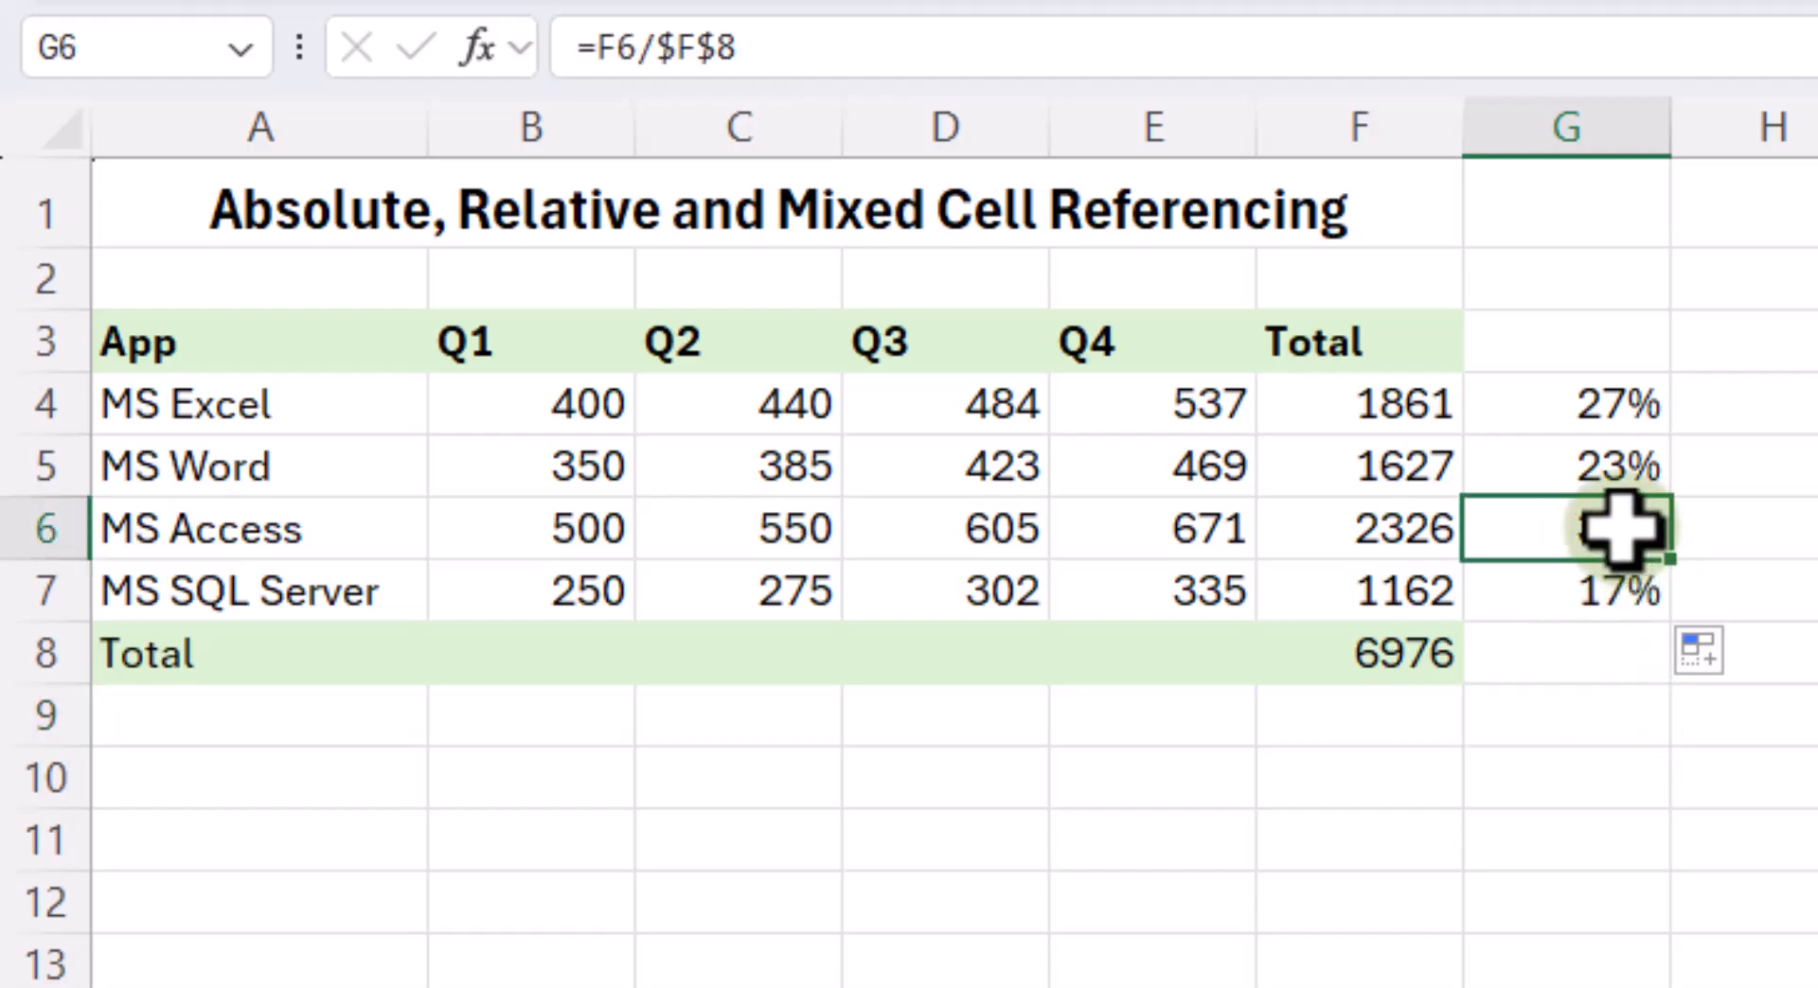
{"action": "left_click", "coordinate": [1404, 469]}
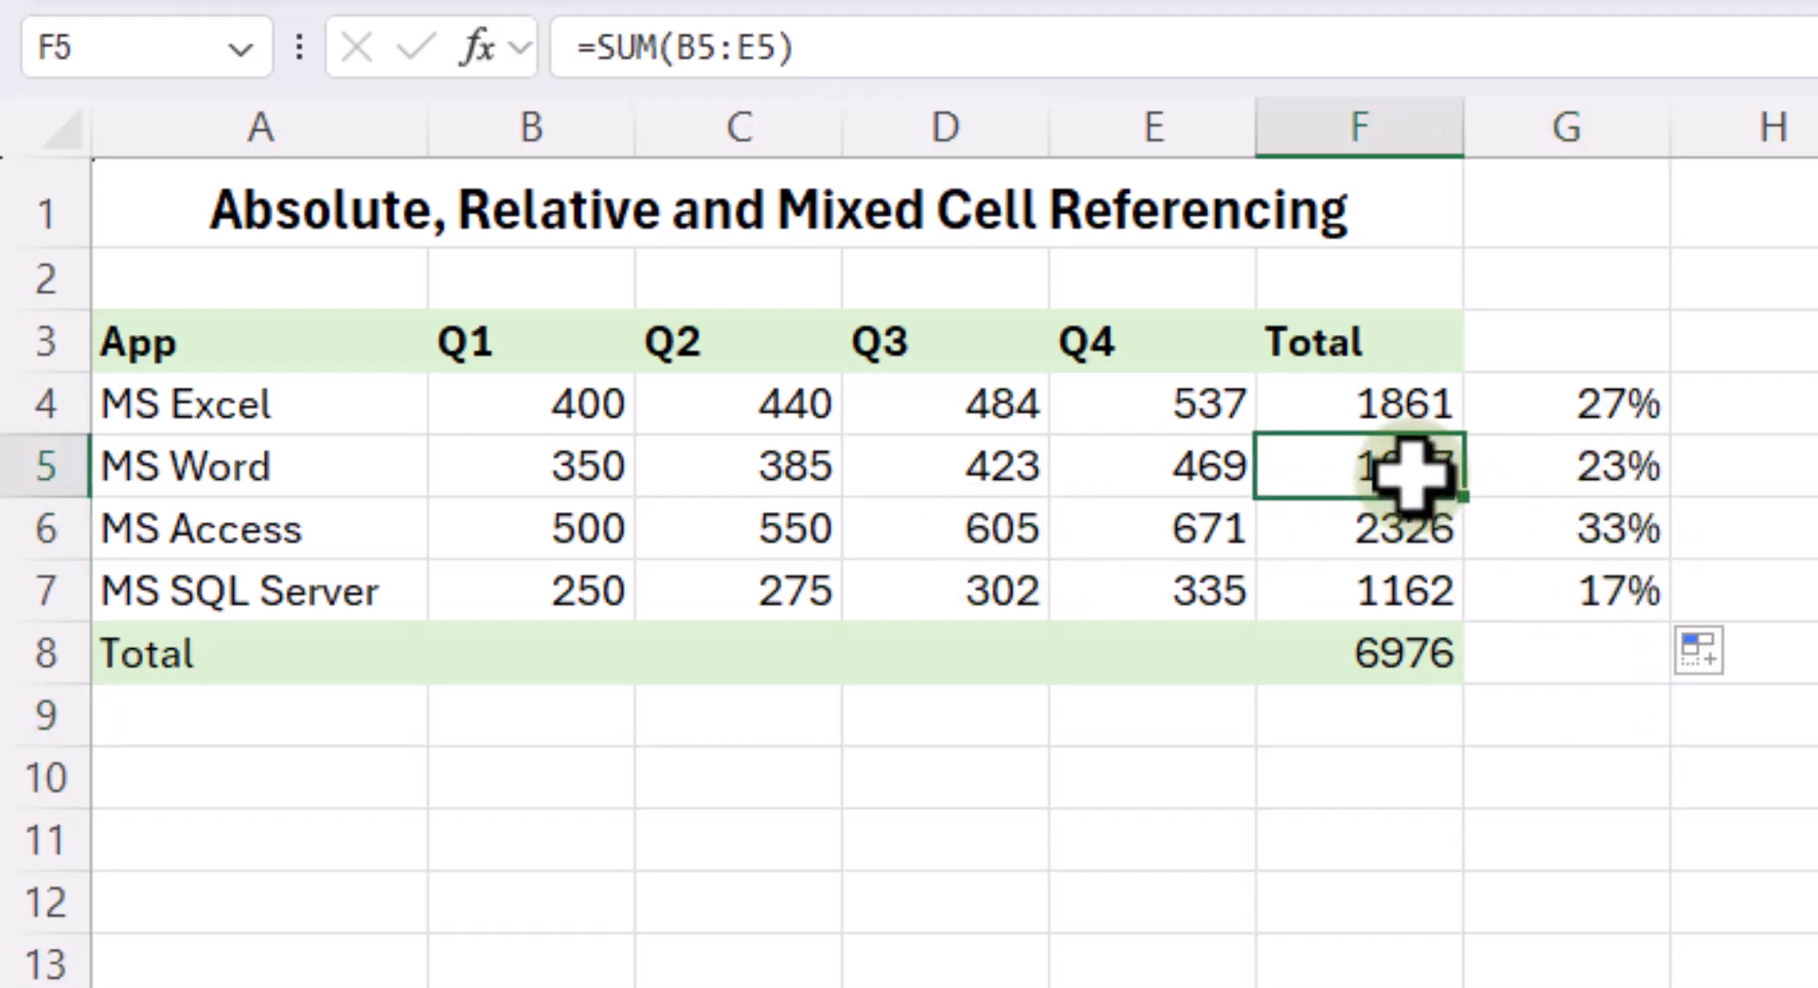
{"action": "left_click", "coordinate": [1600, 465]}
{"action": "double_click", "coordinate": [1600, 466]}
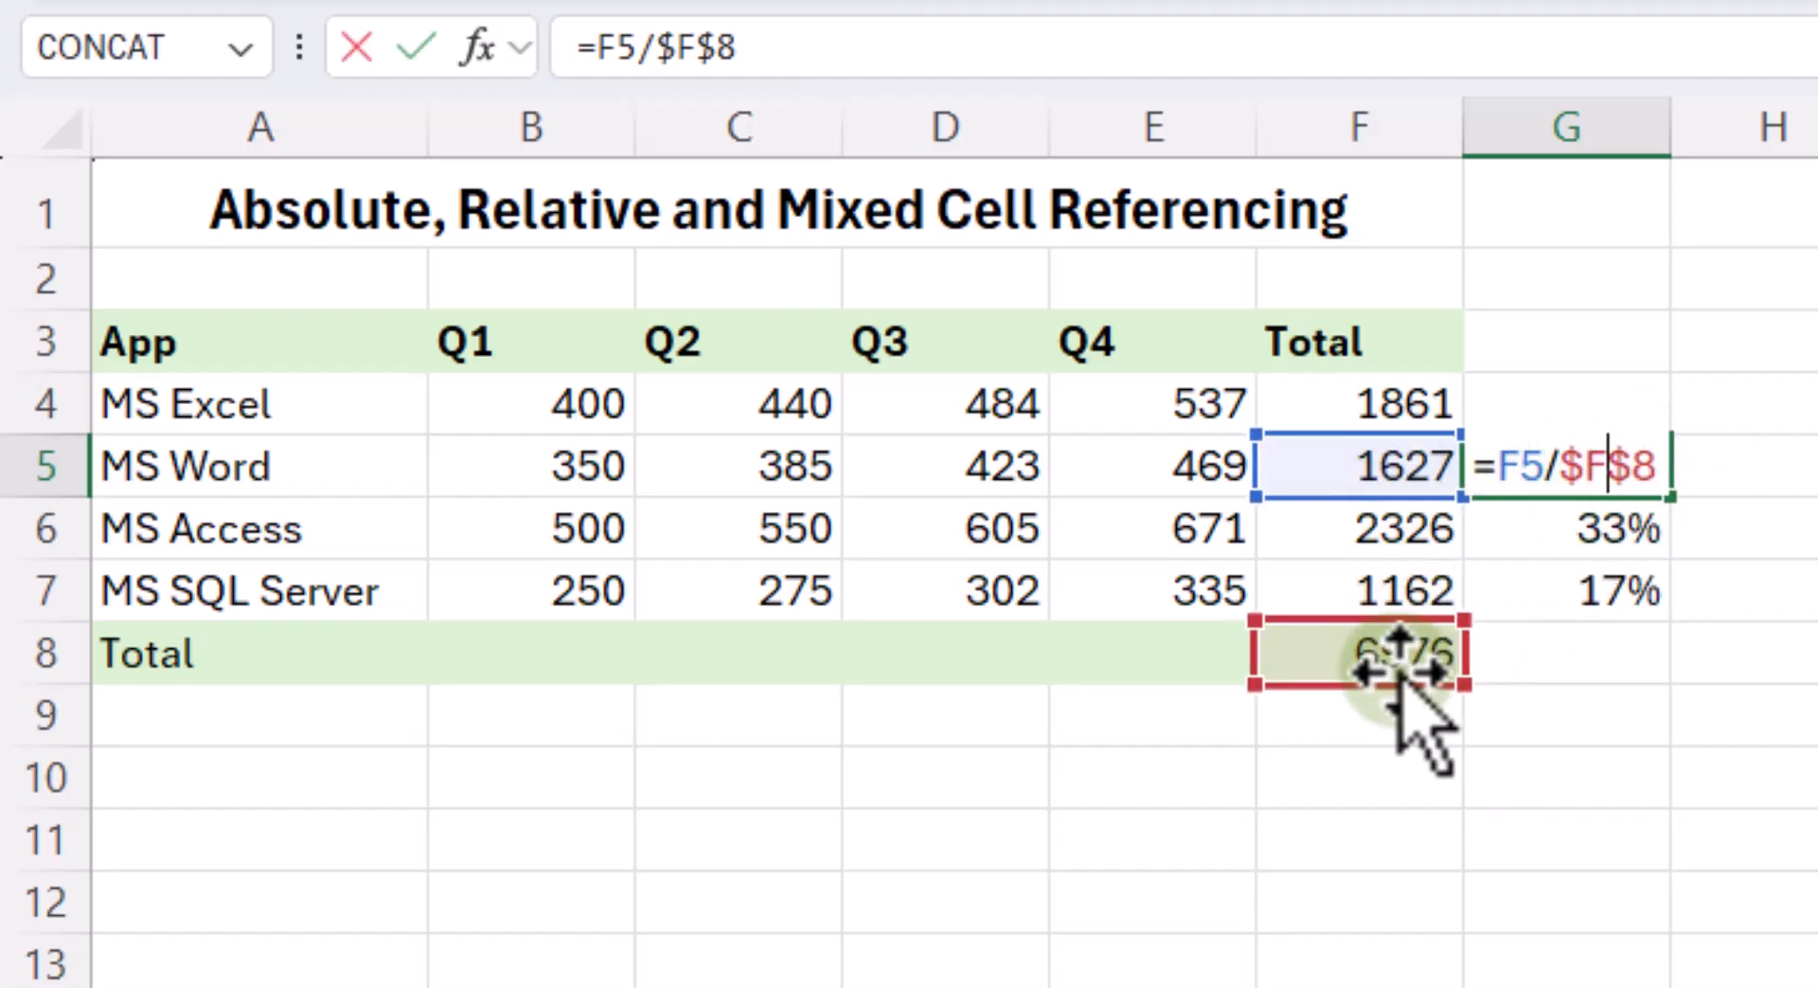
{"action": "key", "text": "ctrl+Return"}
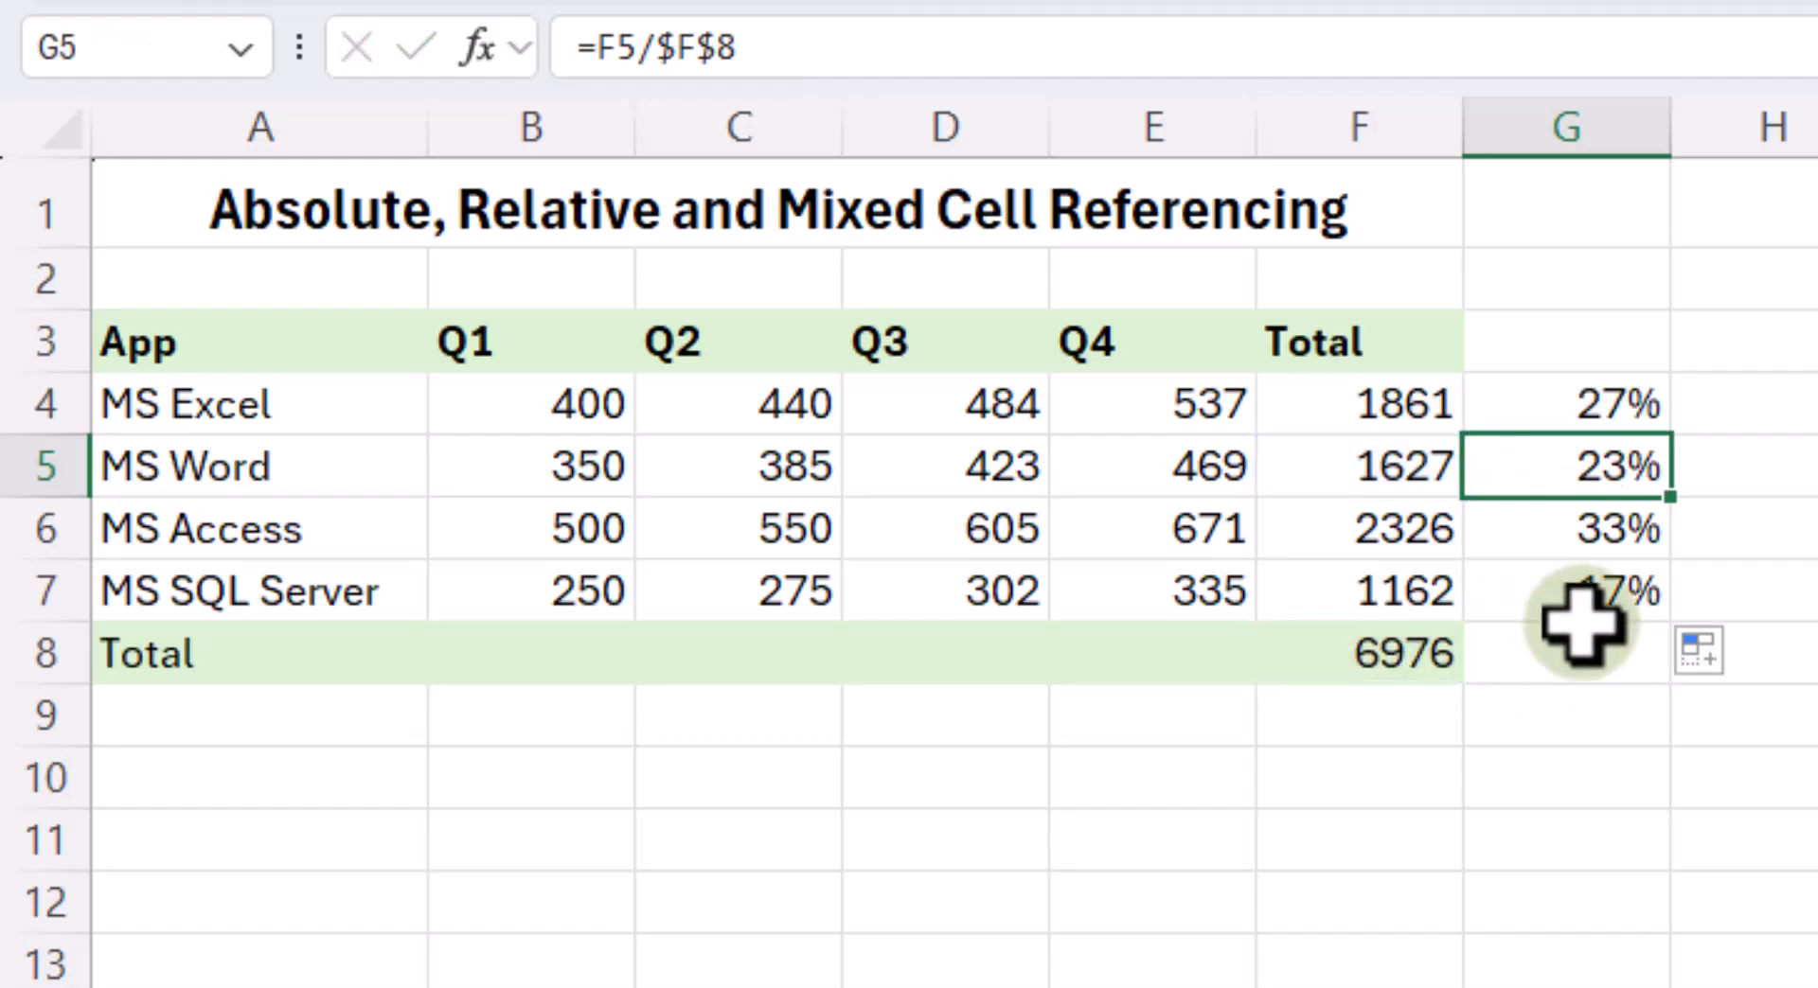
{"action": "left_click", "coordinate": [1562, 530]}
{"action": "double_click", "coordinate": [1562, 528]}
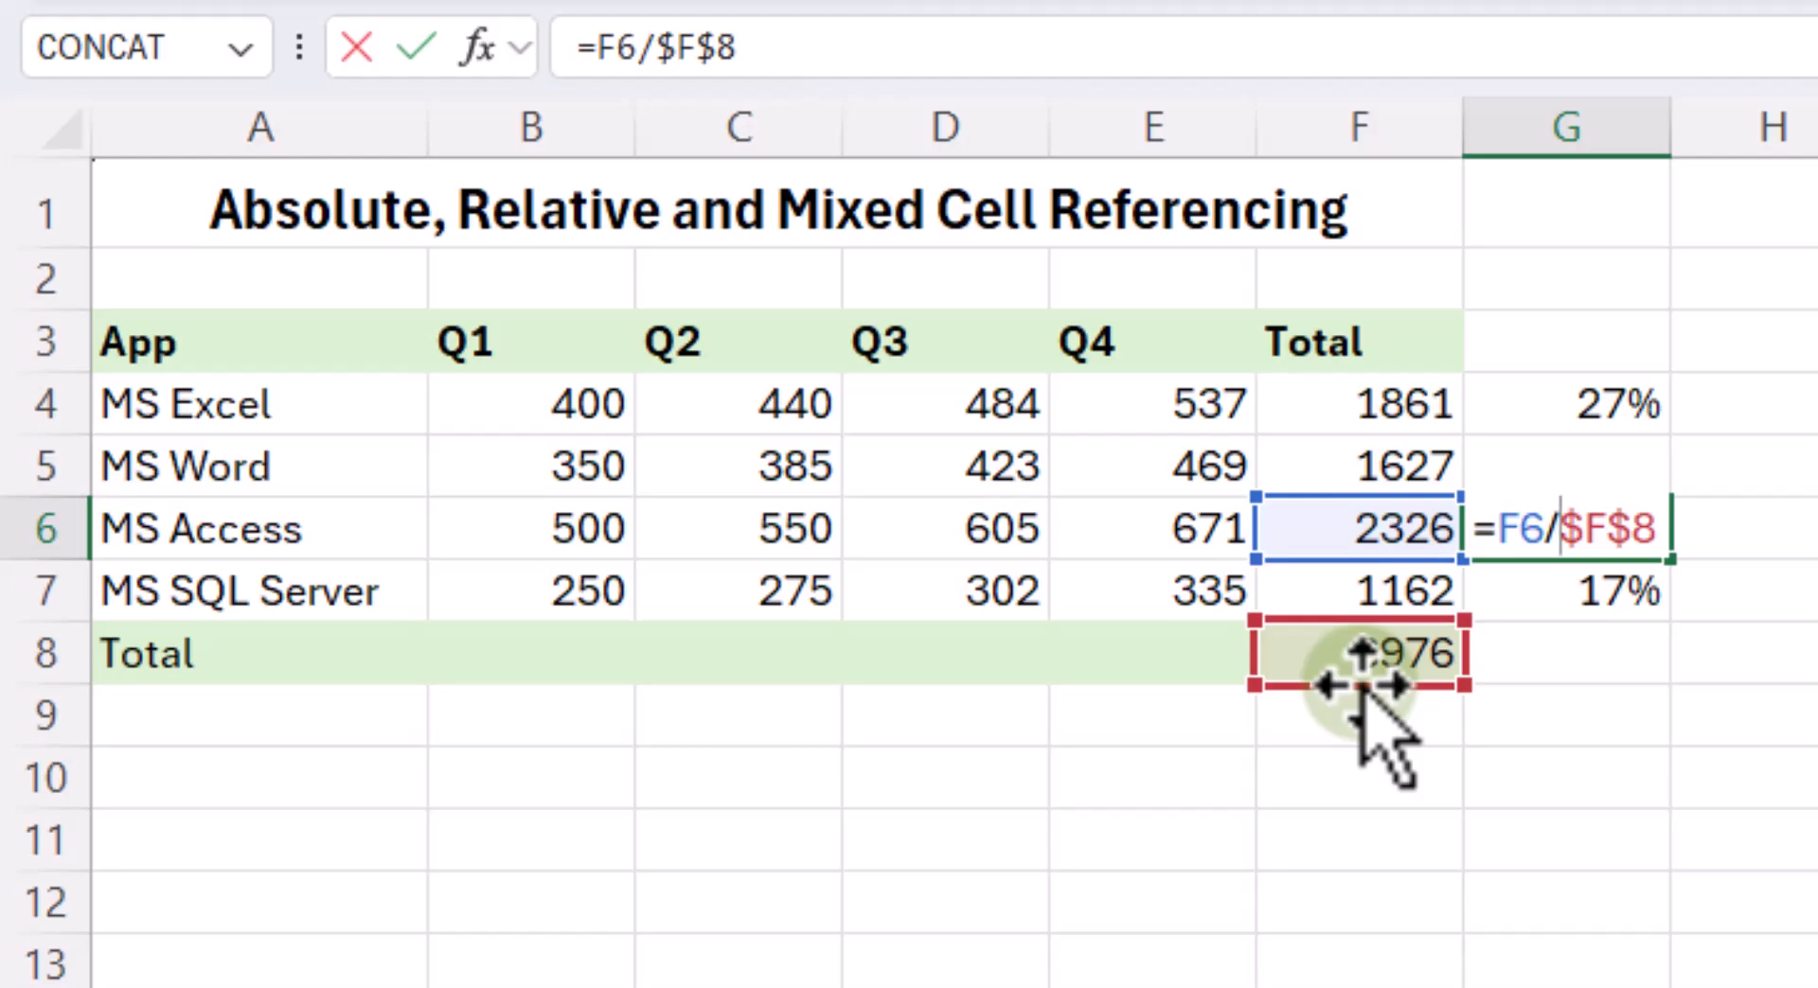
{"action": "key", "text": "ctrl+Return"}
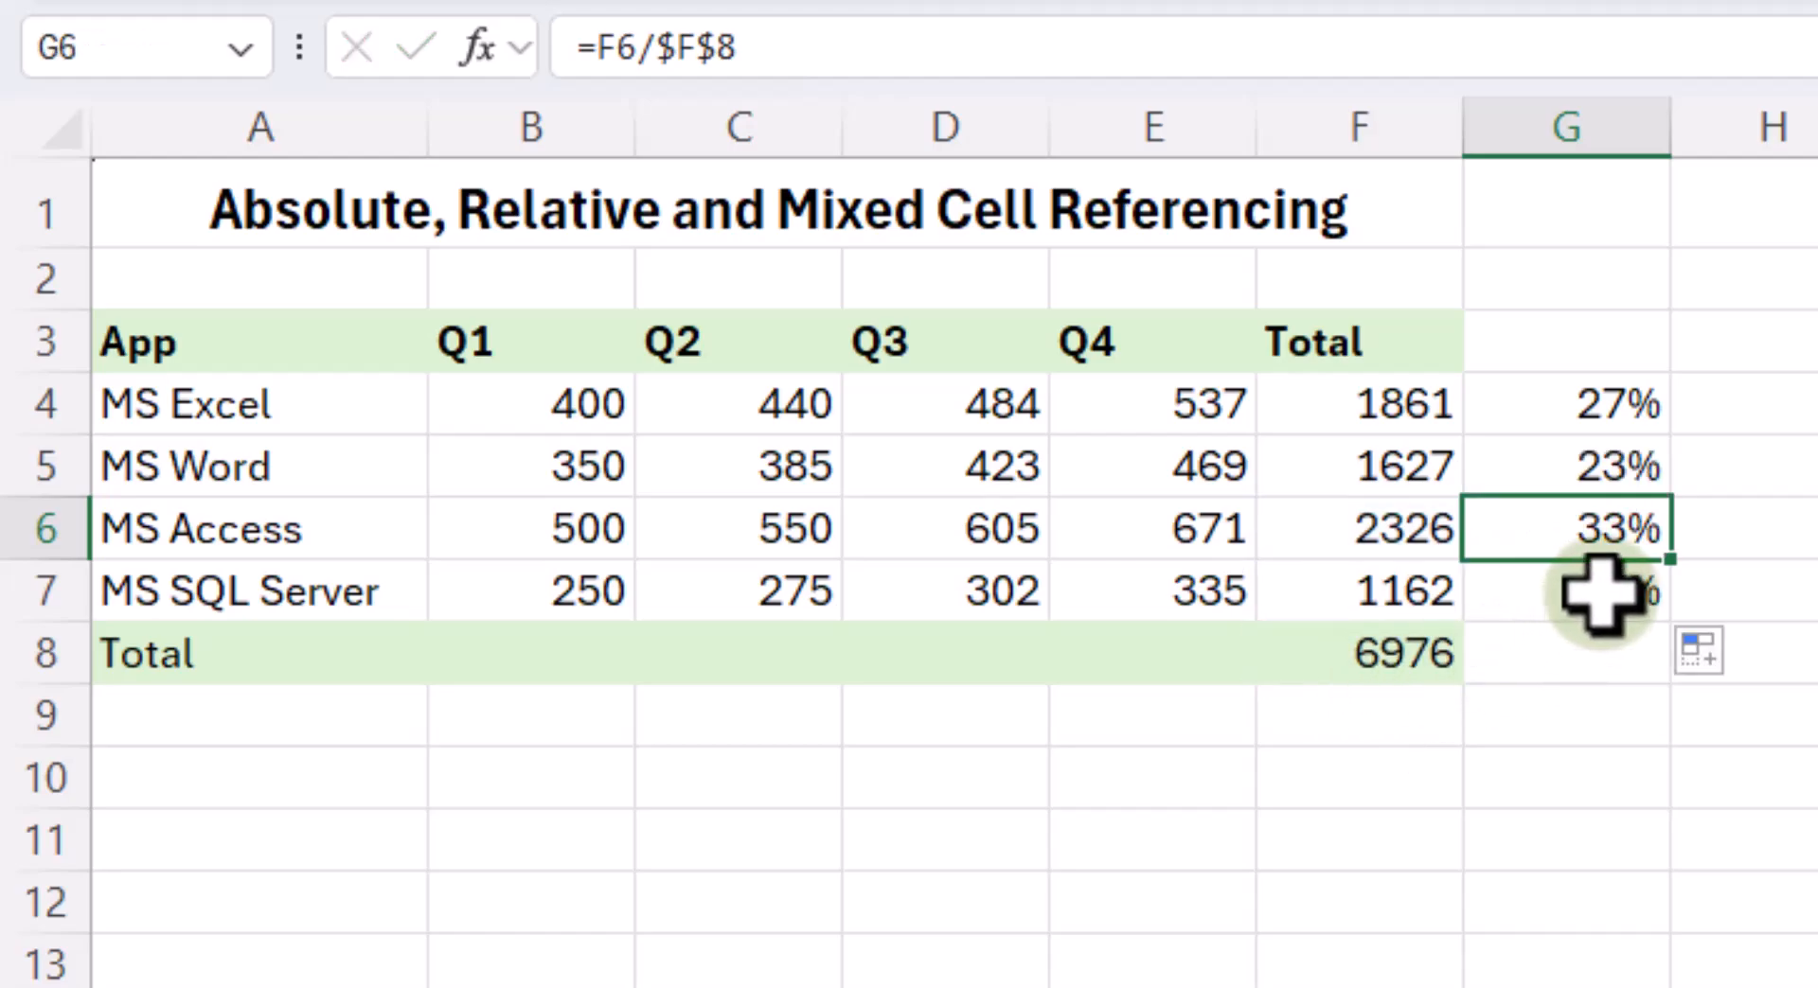
{"action": "left_click", "coordinate": [1605, 593]}
{"action": "double_click", "coordinate": [1606, 590]}
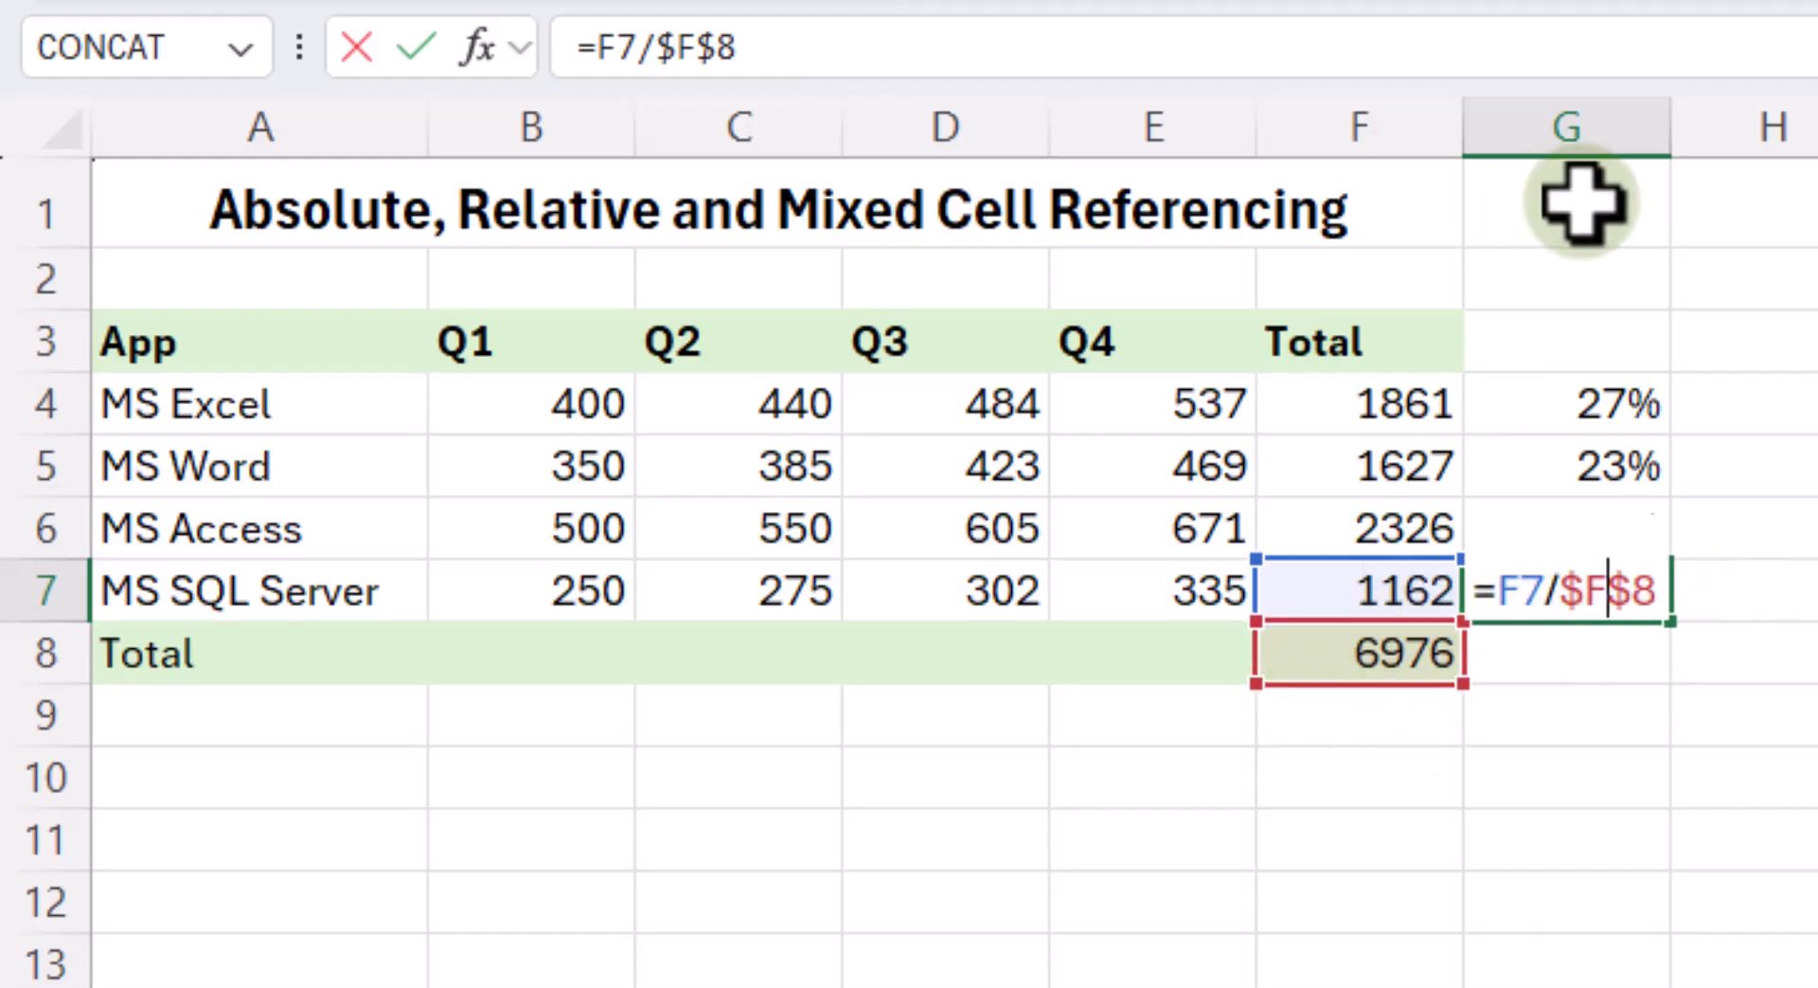
{"action": "key", "text": "ctrl+Return"}
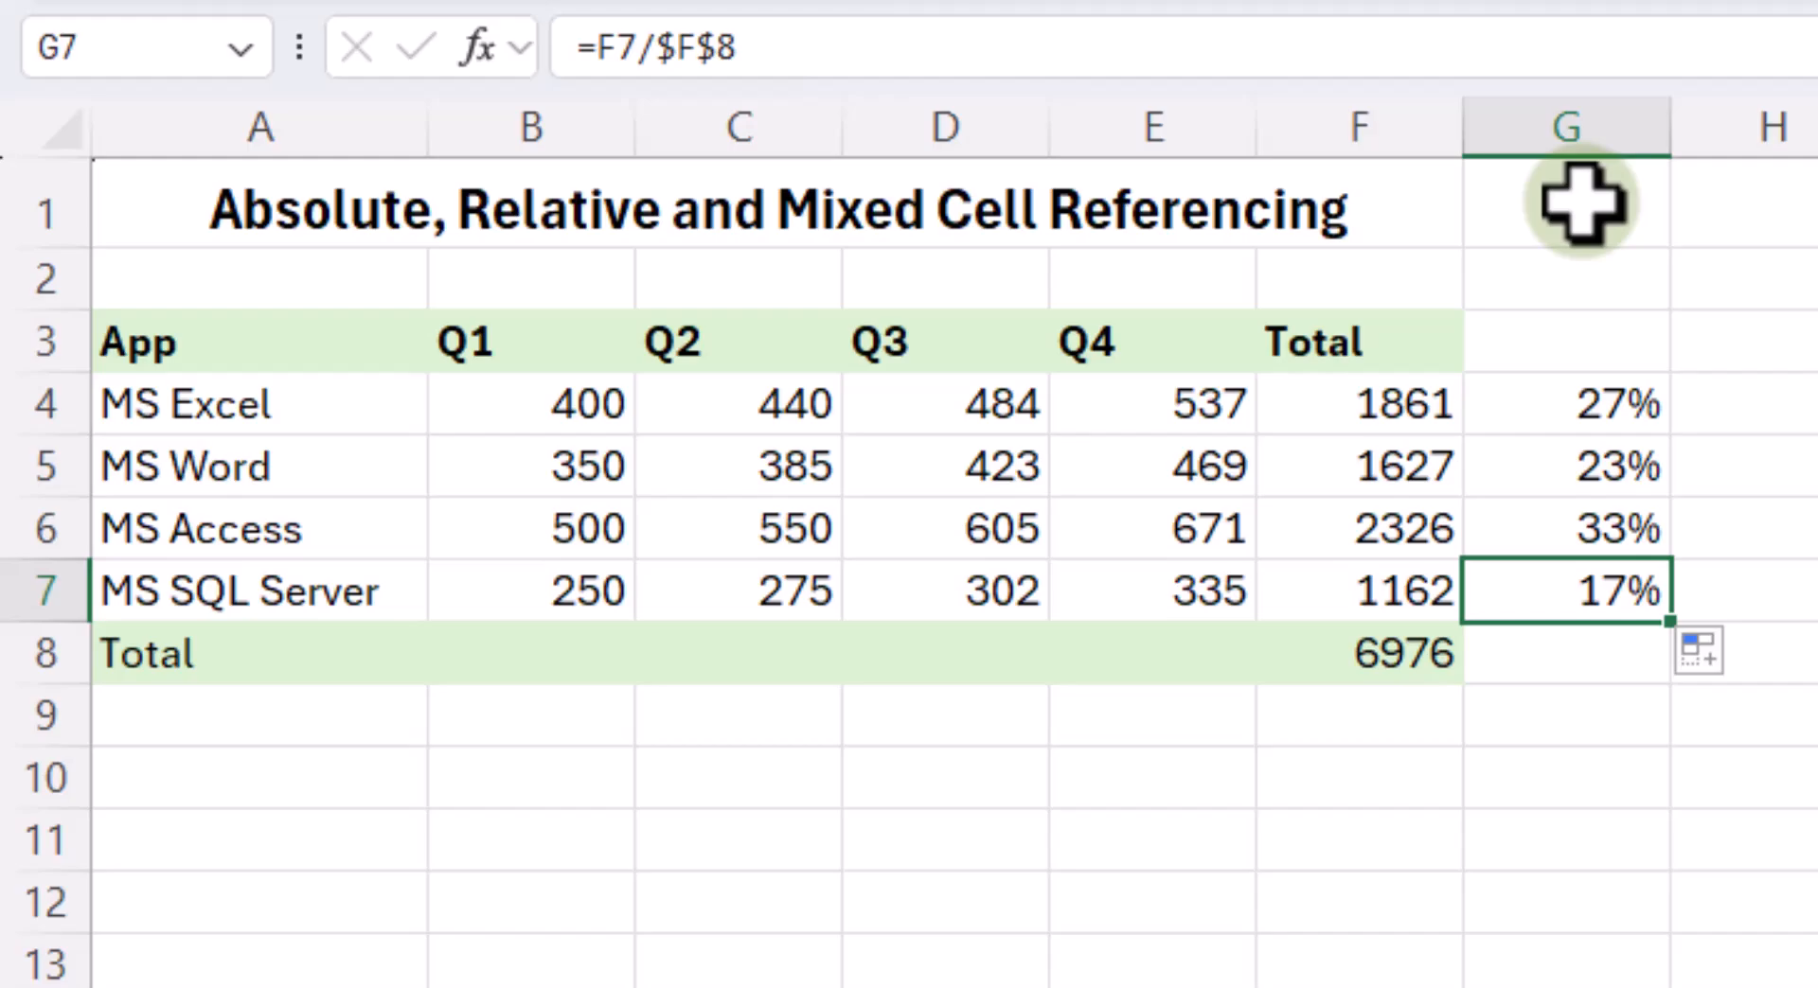
- Total Q1 in B8 with the AutoSum formula =SUM(B4:B7) and fill it across to Q4 in E8
{"action": "left_click", "coordinate": [557, 670]}
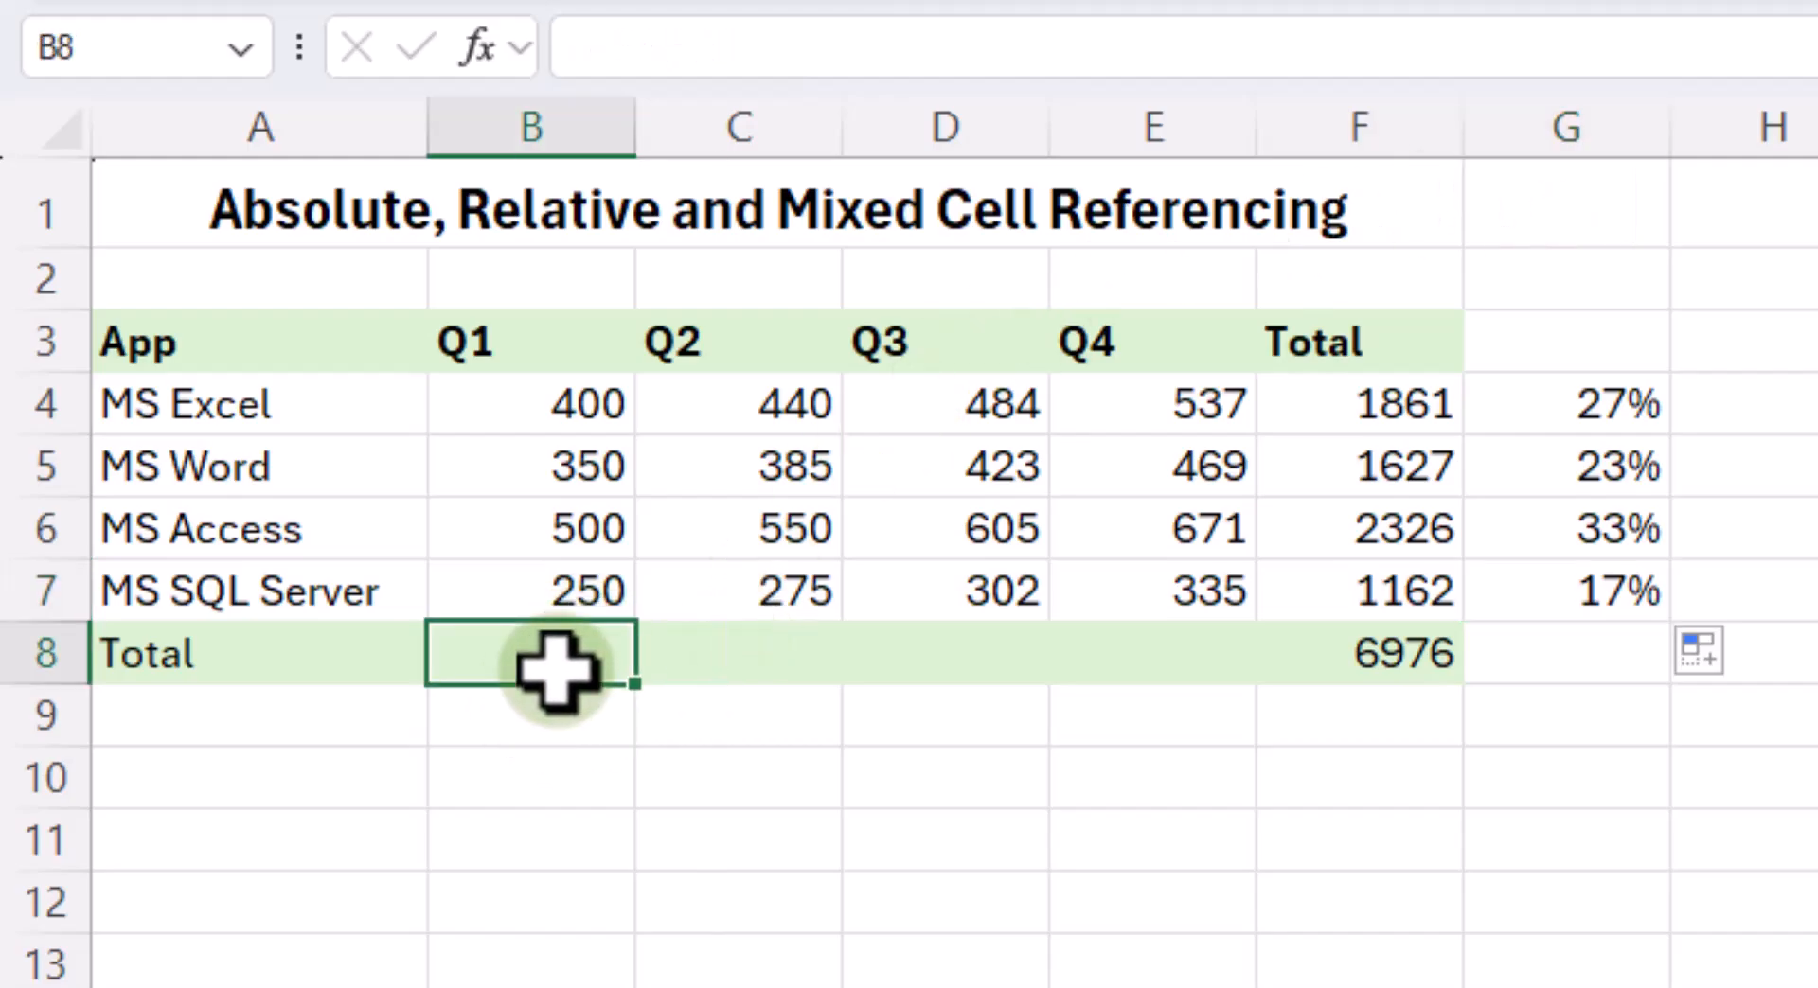
{"action": "key", "text": "alt+equal"}
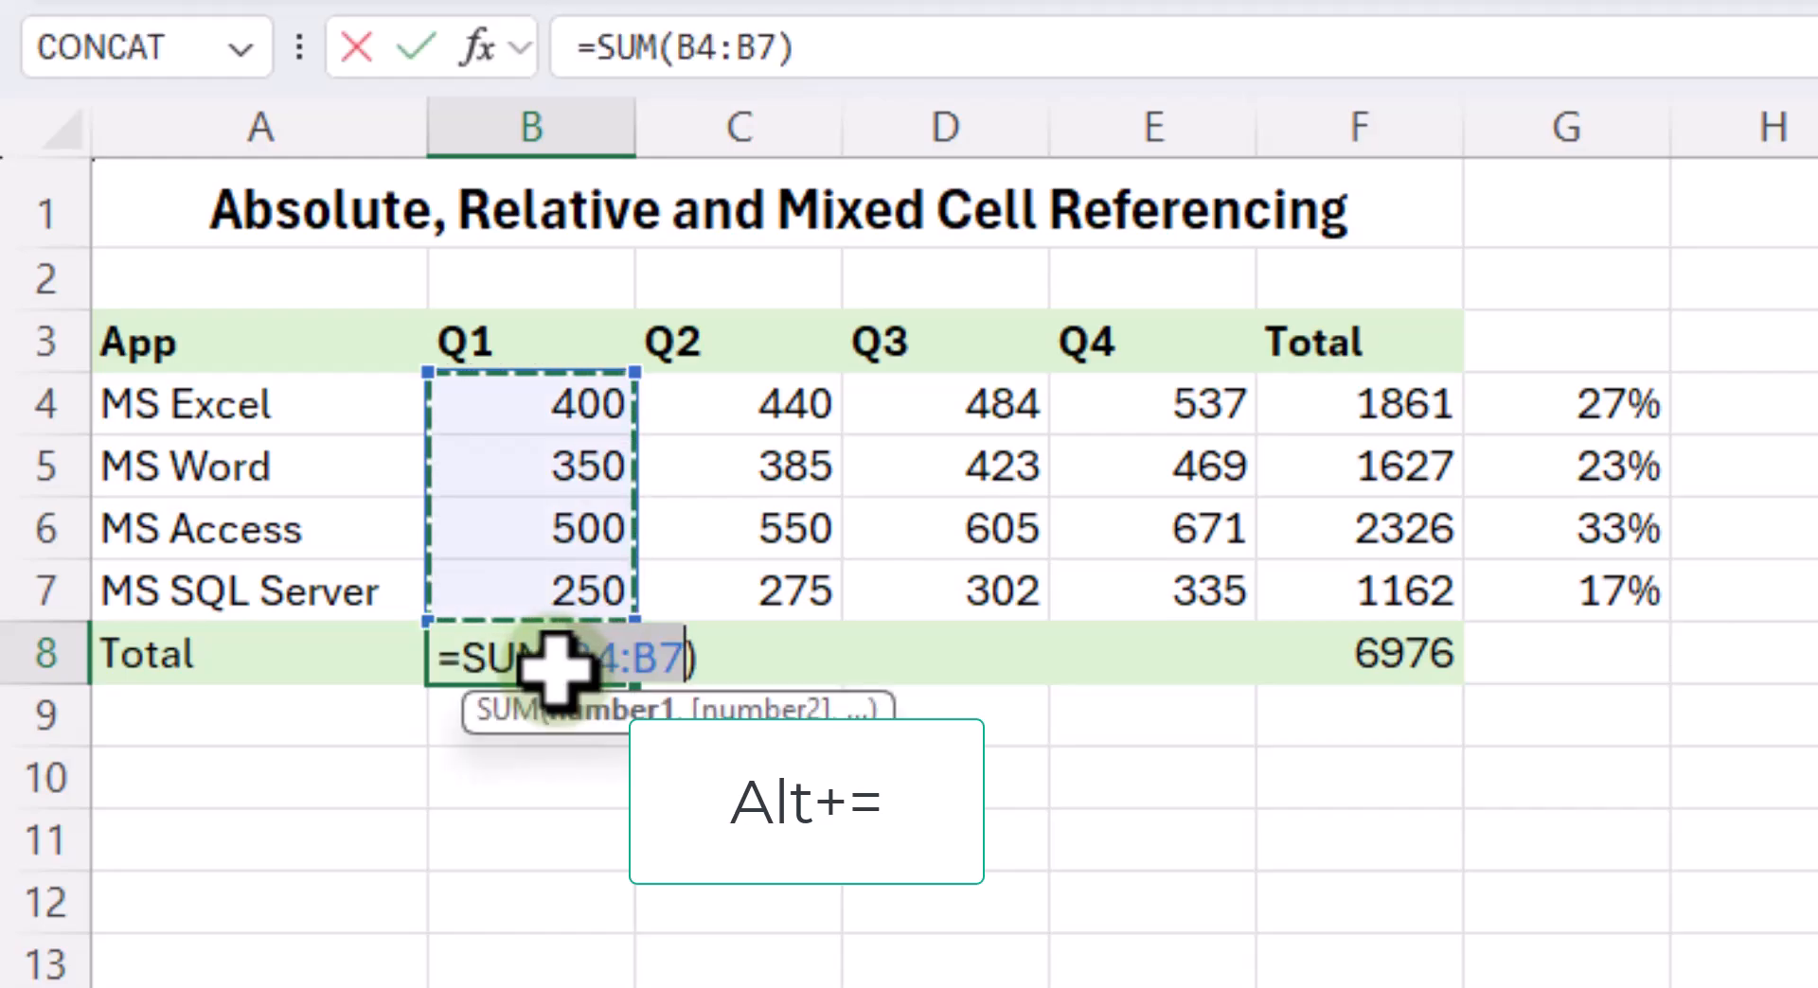
{"action": "key", "text": "Return"}
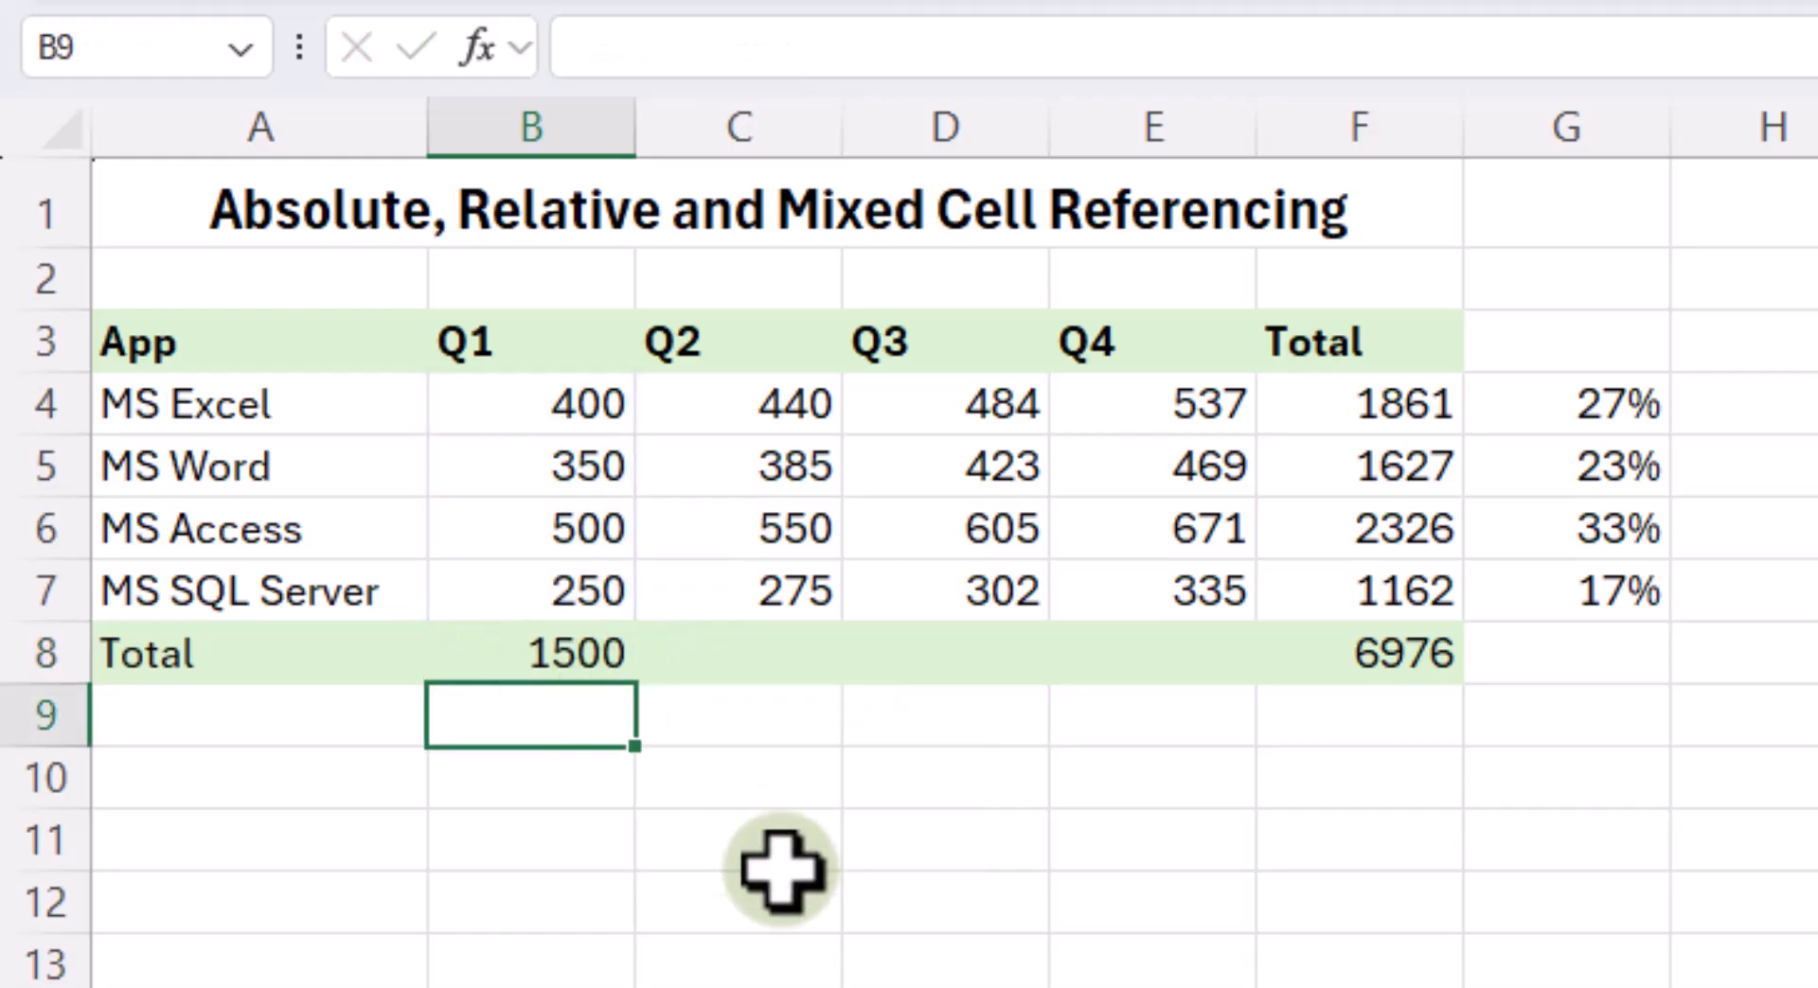
{"action": "left_click", "coordinate": [519, 651]}
{"action": "left_click_drag", "start_coordinate": [644, 699], "coordinate": [1238, 729]}
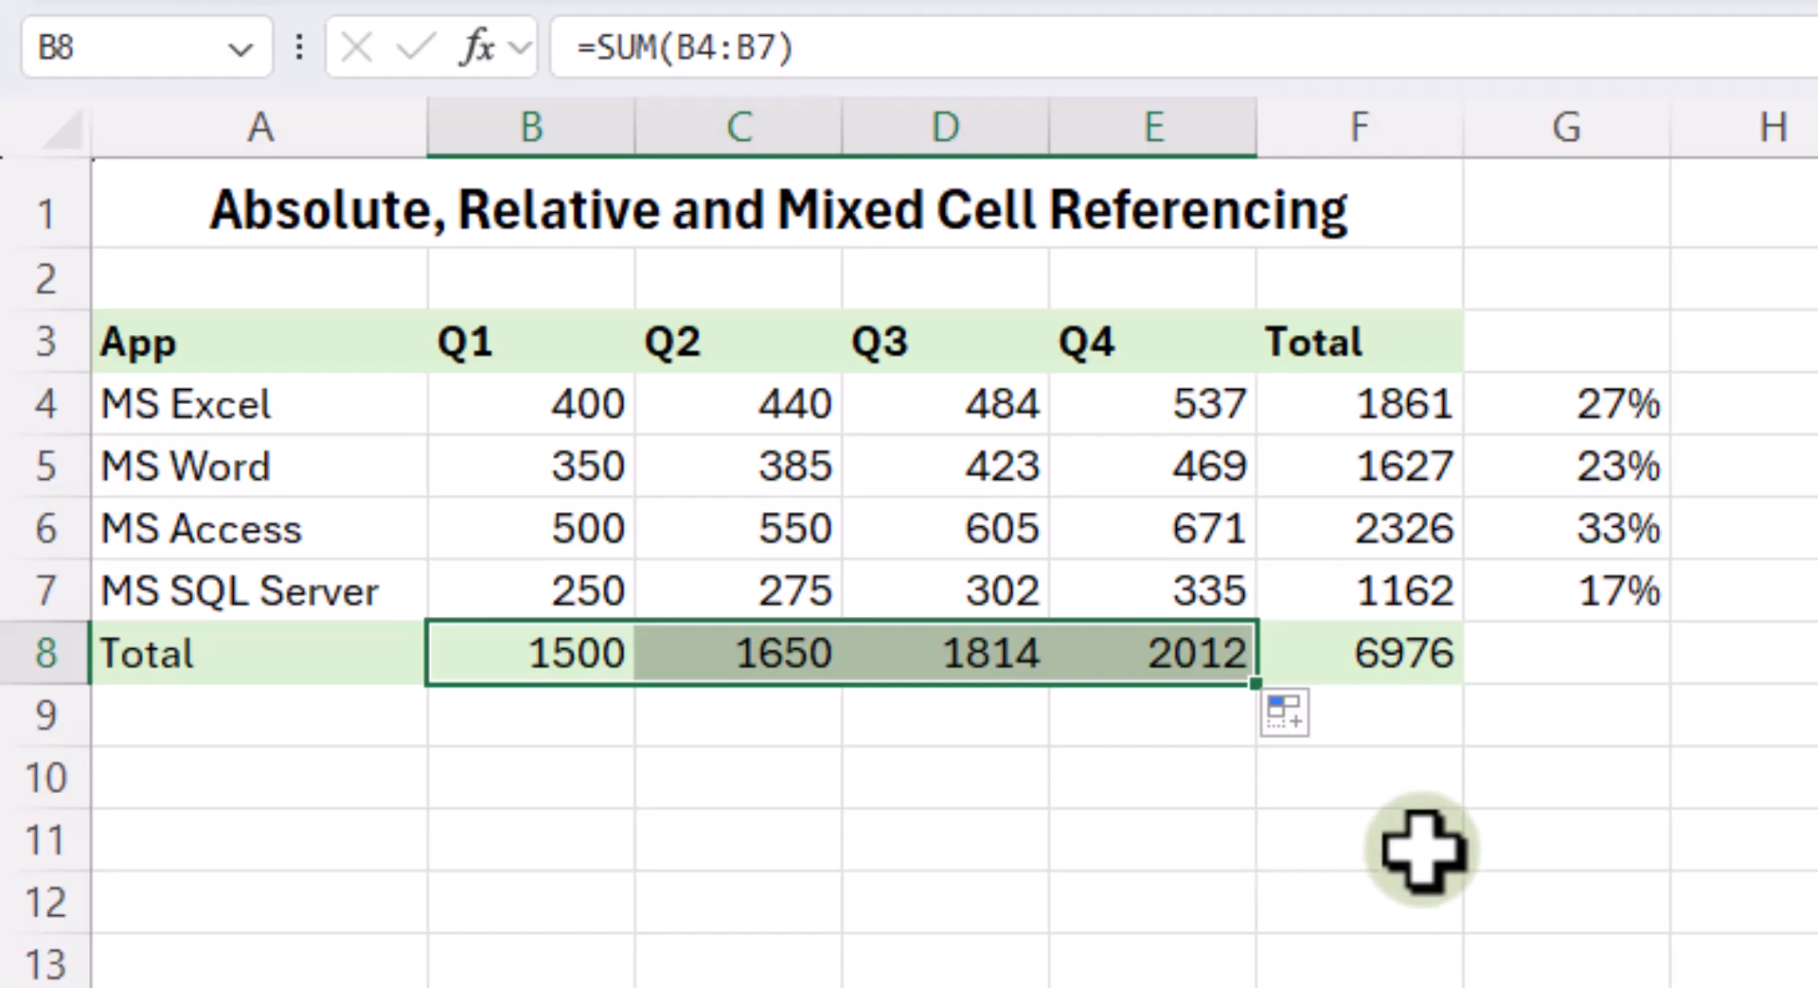
{"action": "left_click", "coordinate": [1467, 800]}
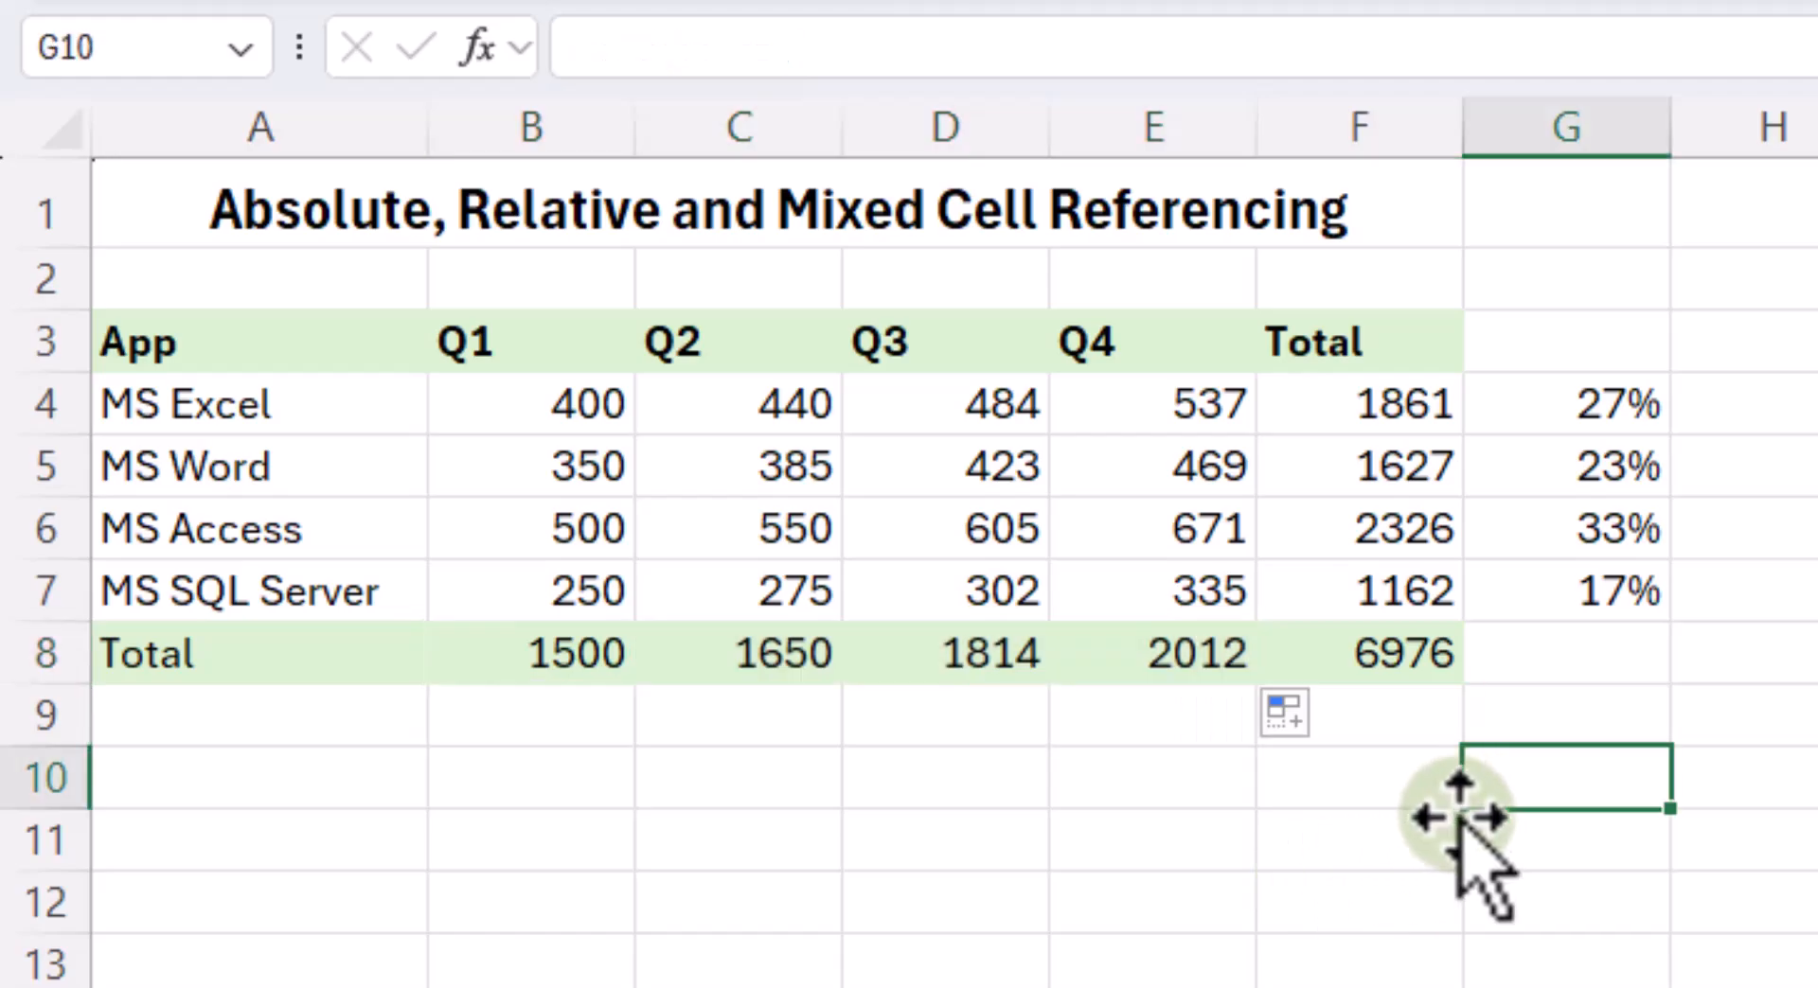
- Enter the Q1 percentage formula =B8/$F$8 in B9, with the grand total as an absolute reference
{"action": "left_click", "coordinate": [1416, 666]}
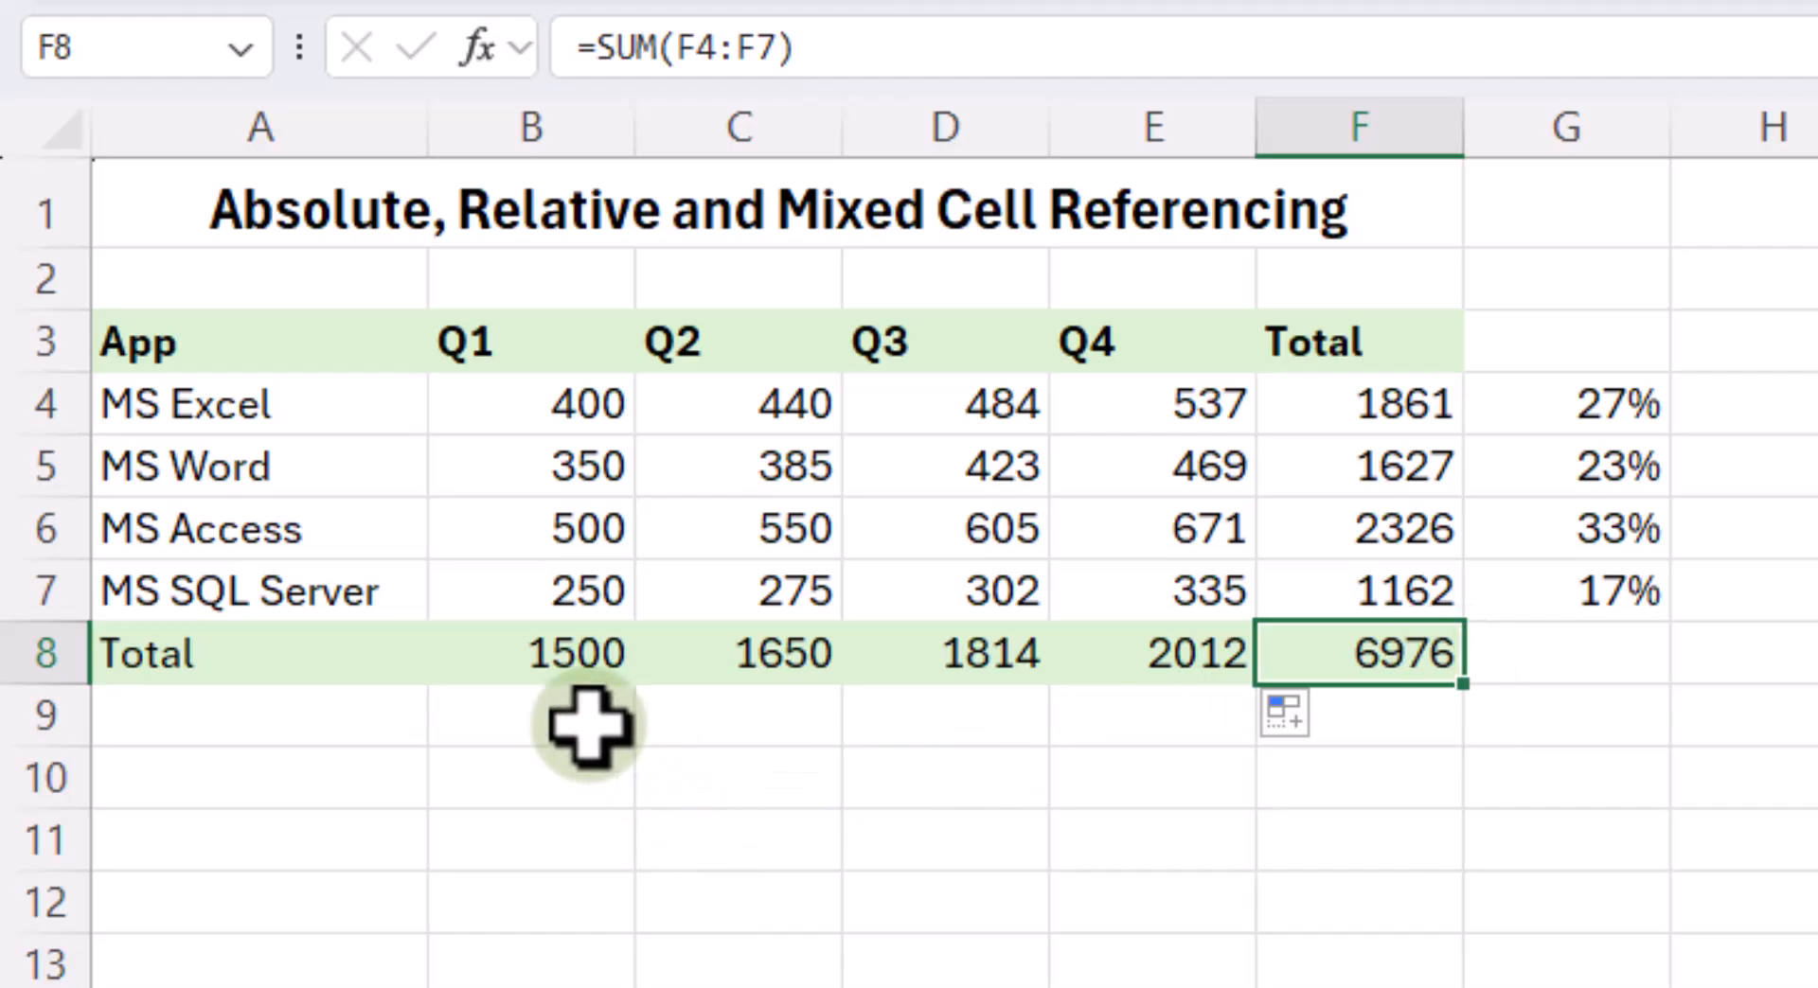
{"action": "left_click", "coordinate": [558, 733]}
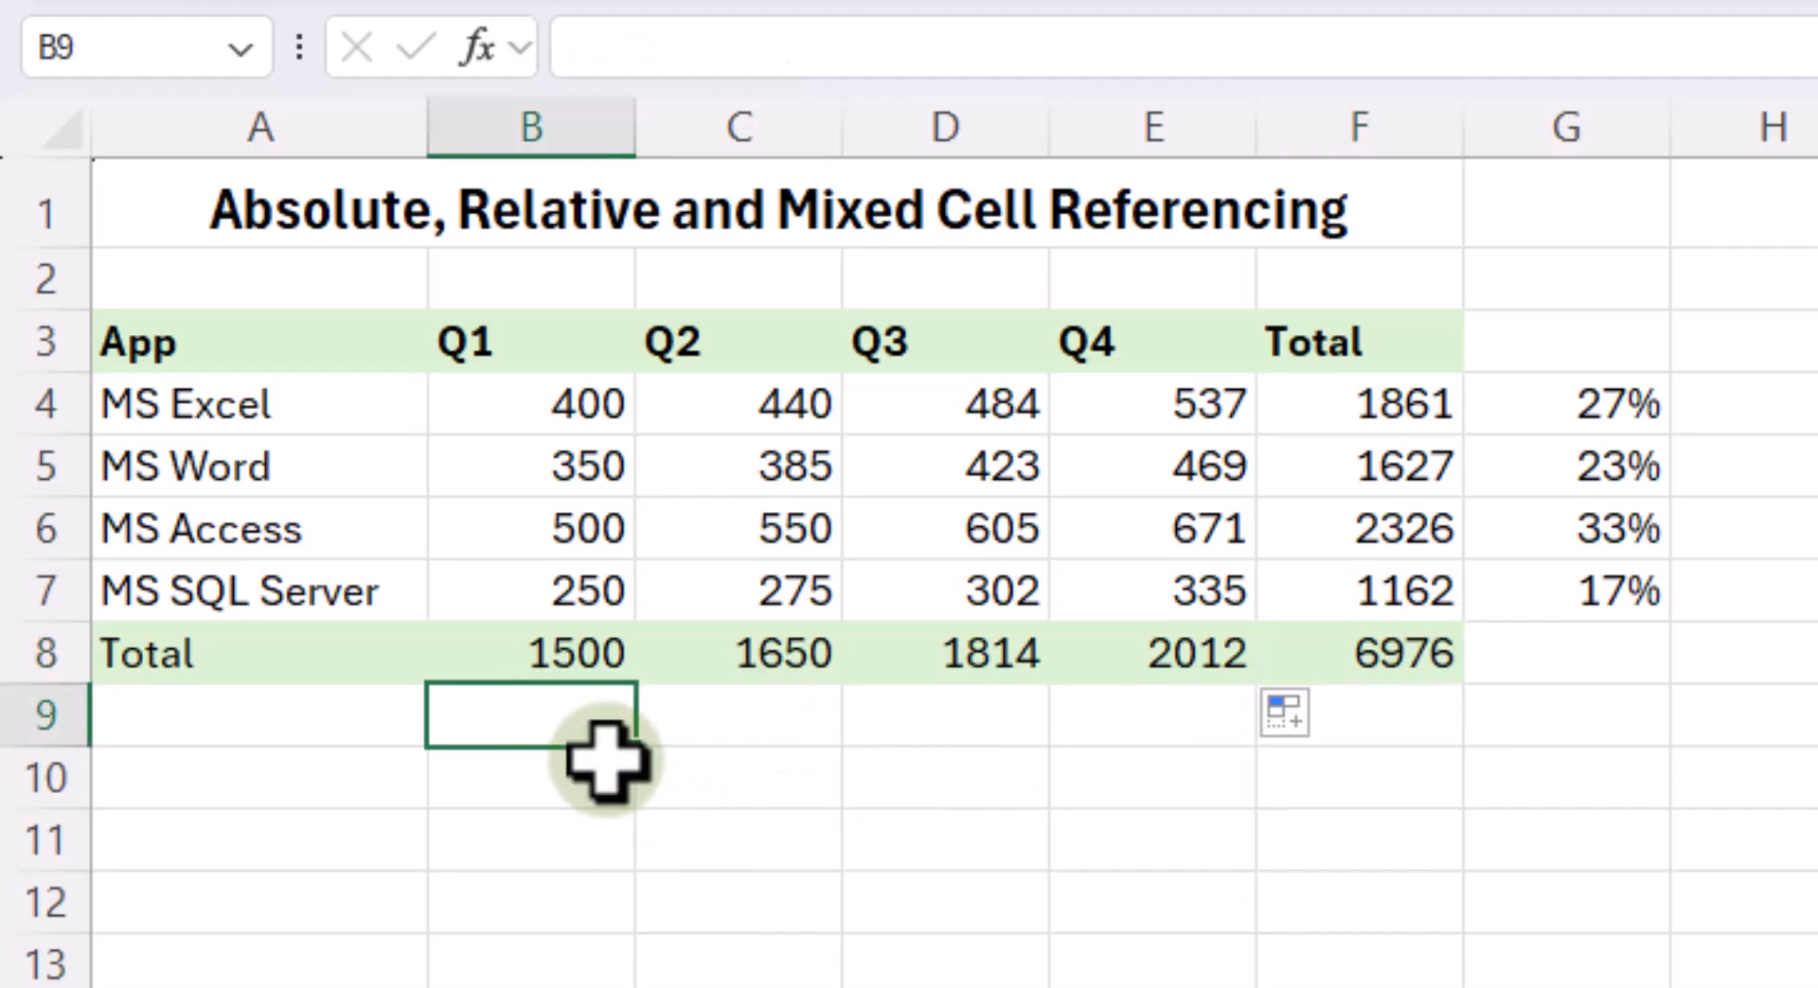
{"action": "type", "text": "="}
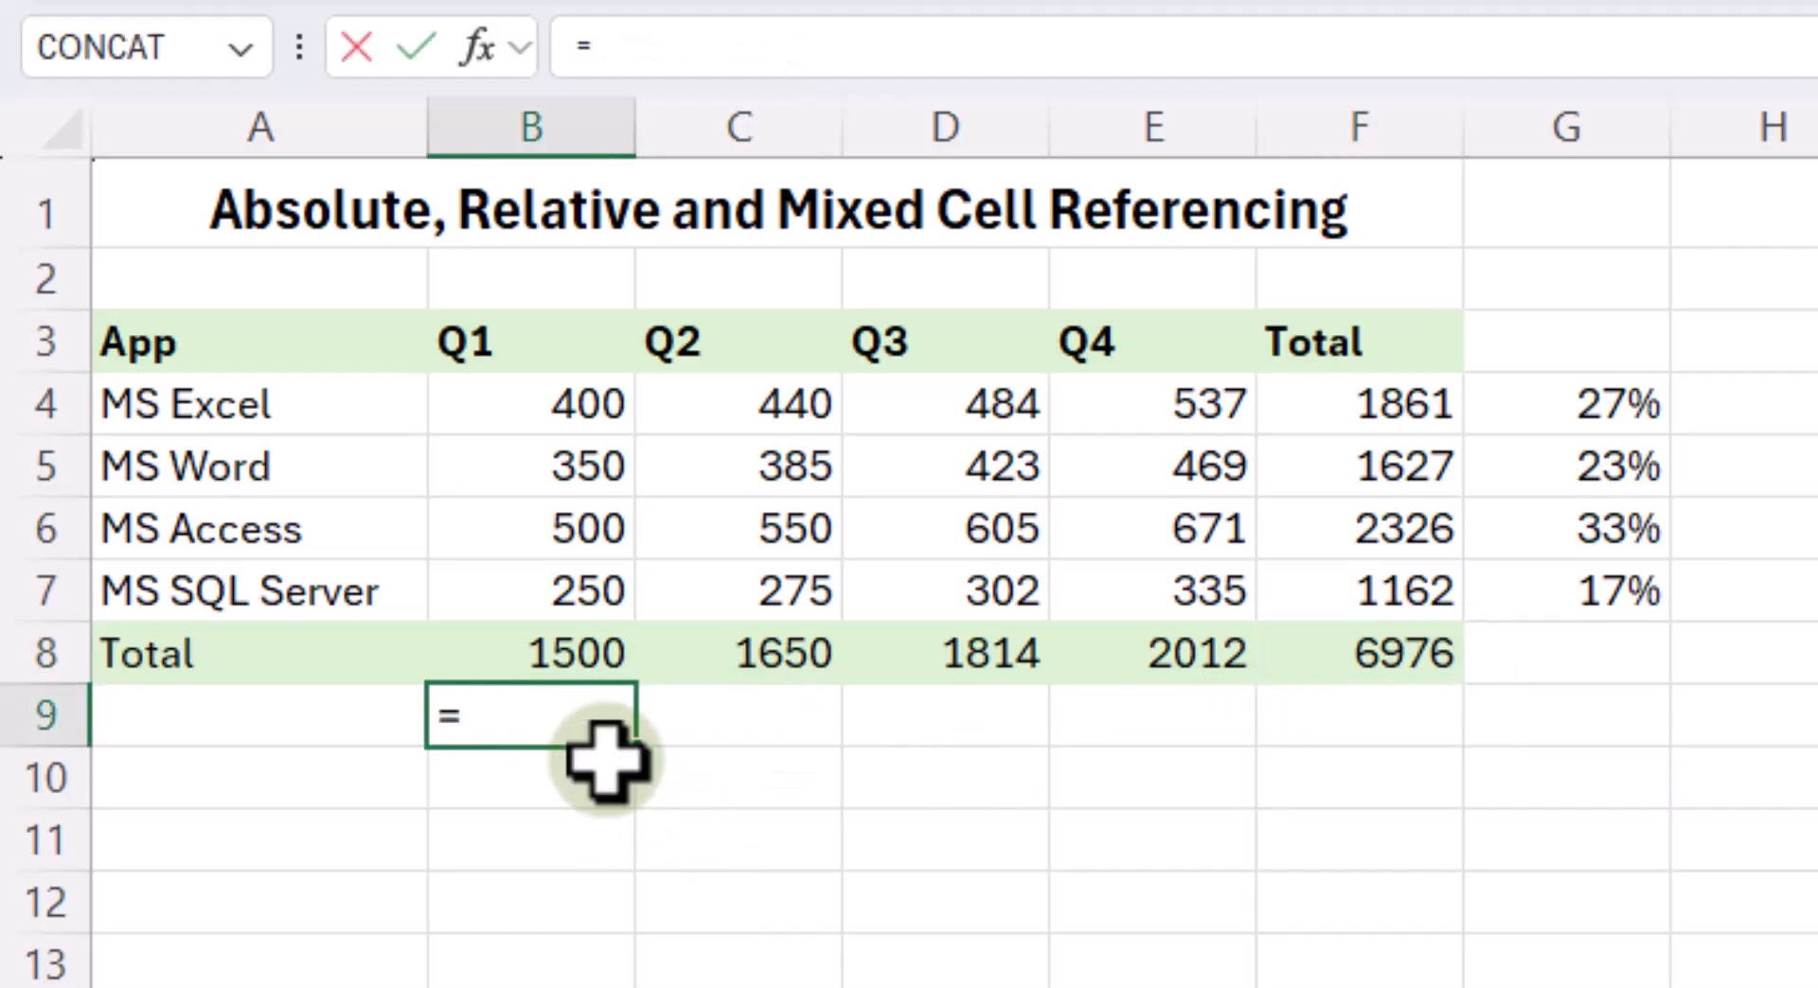
{"action": "left_click", "coordinate": [598, 662]}
{"action": "type", "text": "/"}
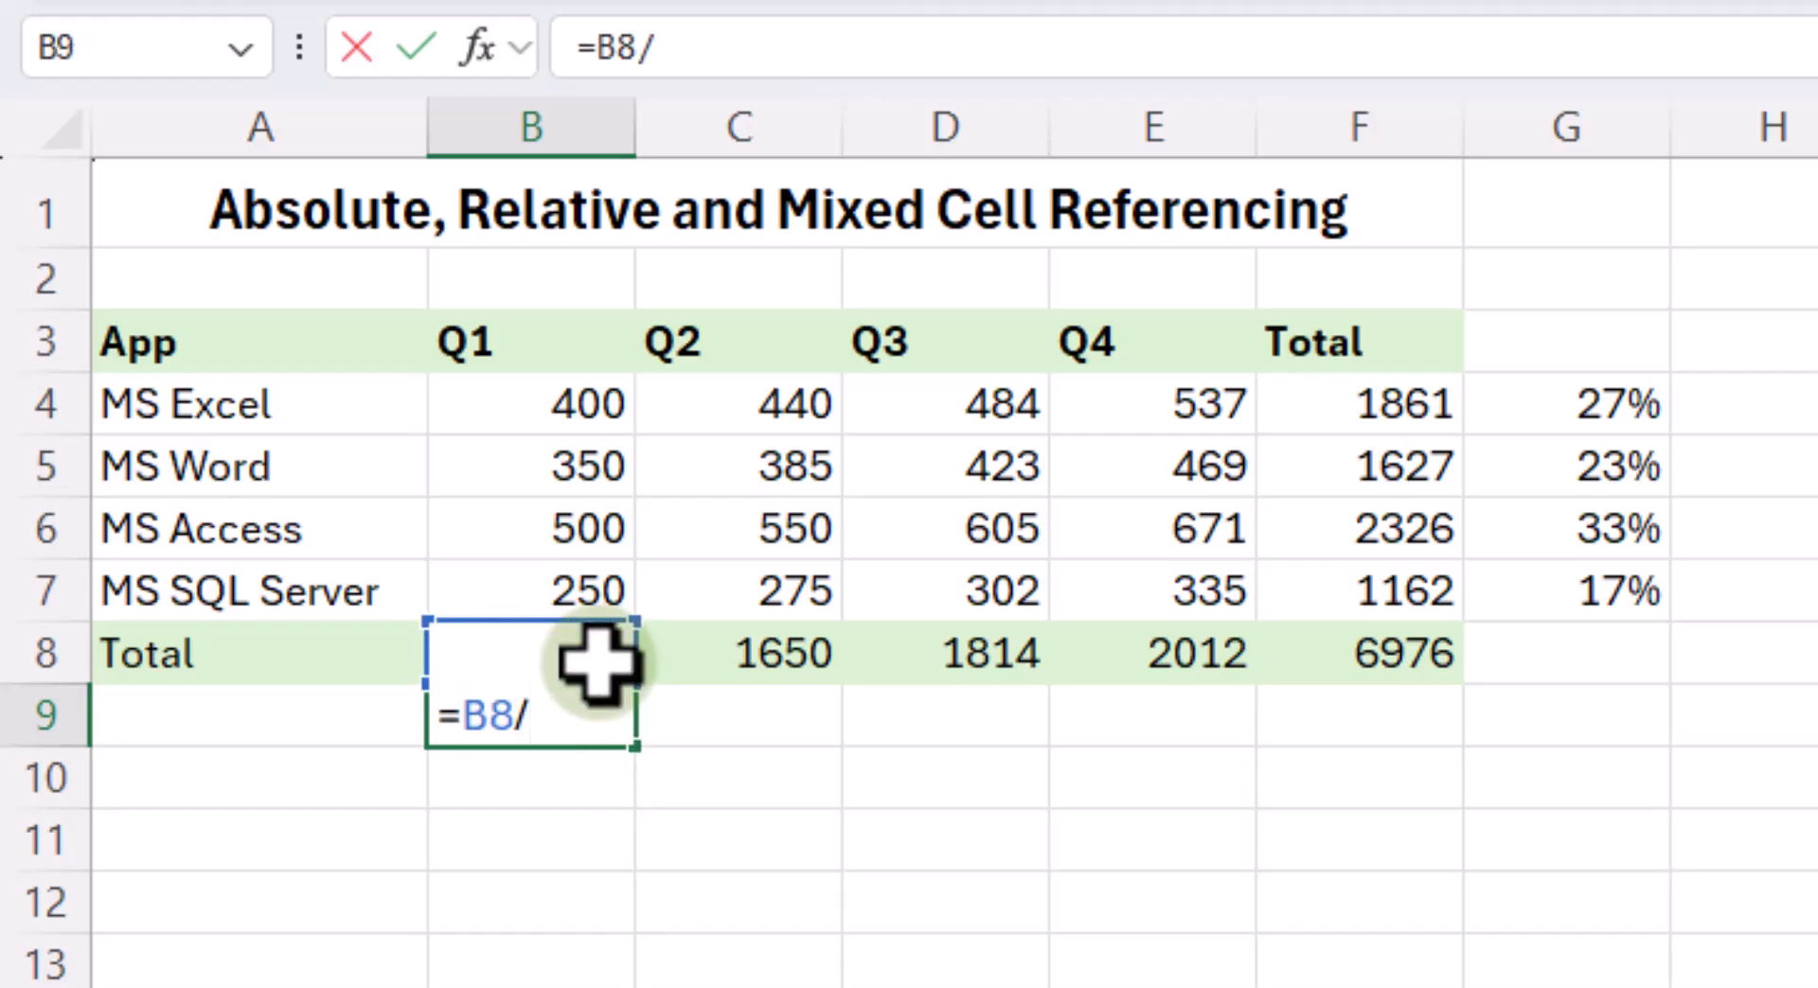
{"action": "left_click", "coordinate": [1398, 667]}
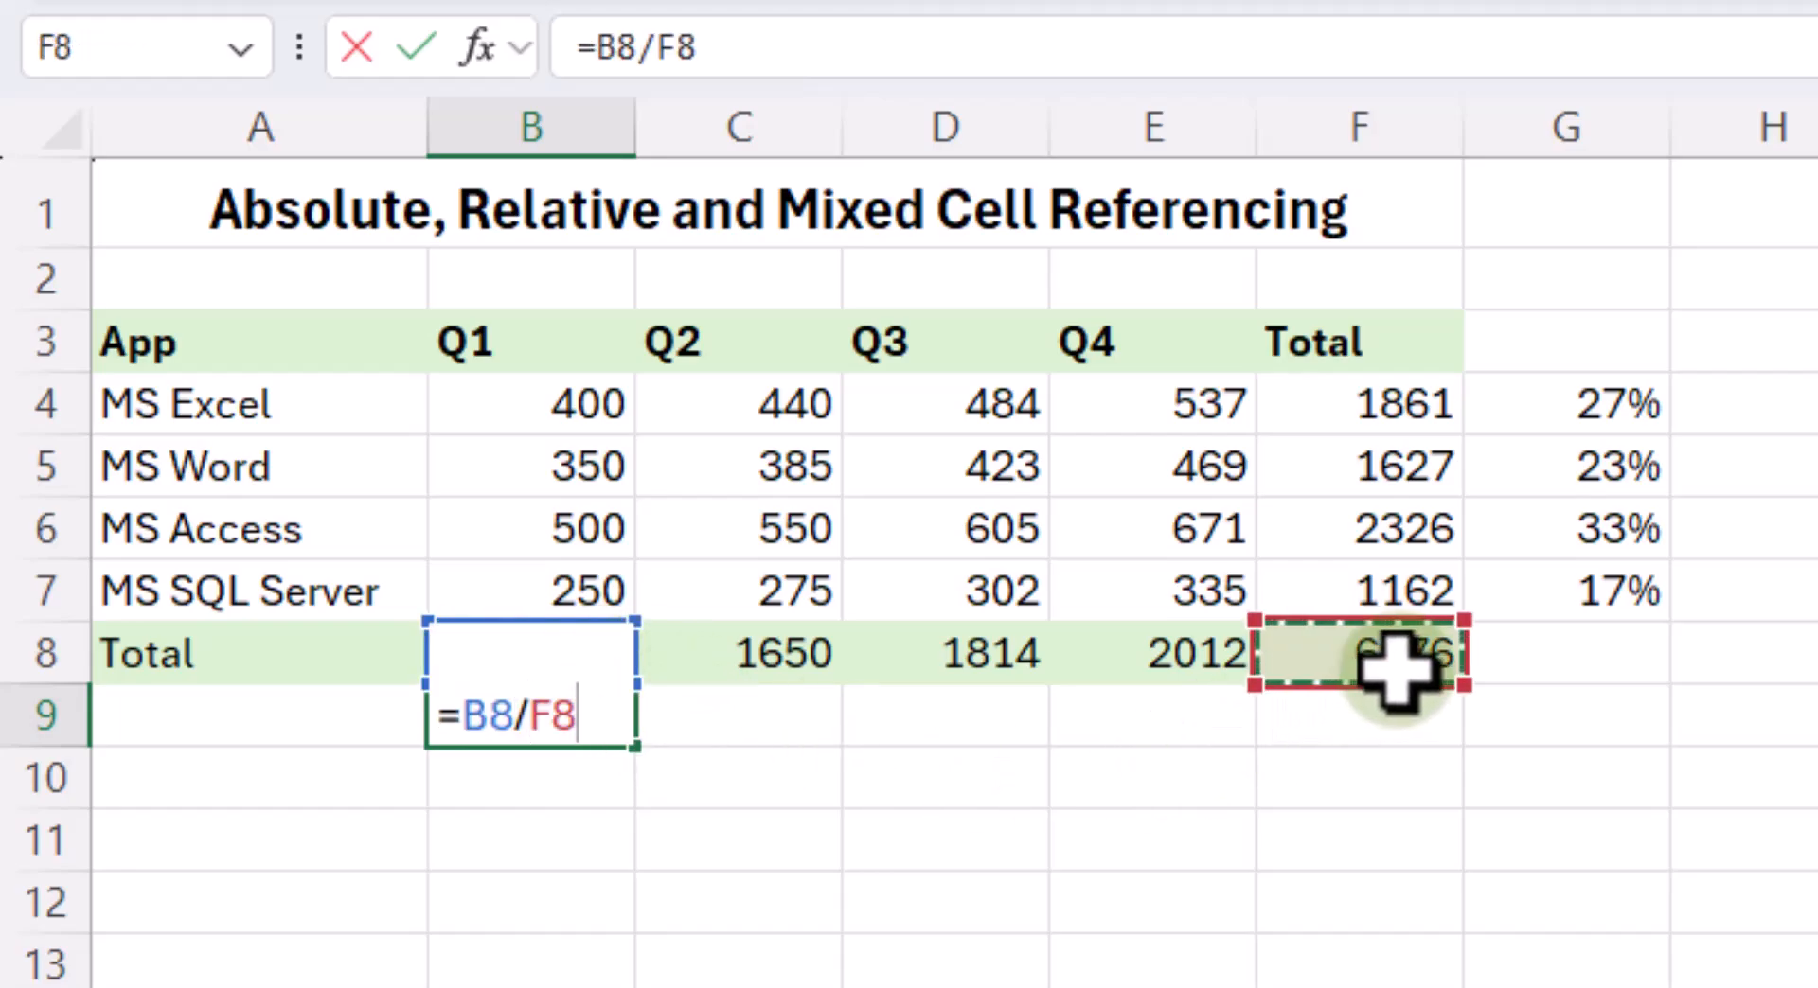
{"action": "left_click", "coordinate": [528, 737]}
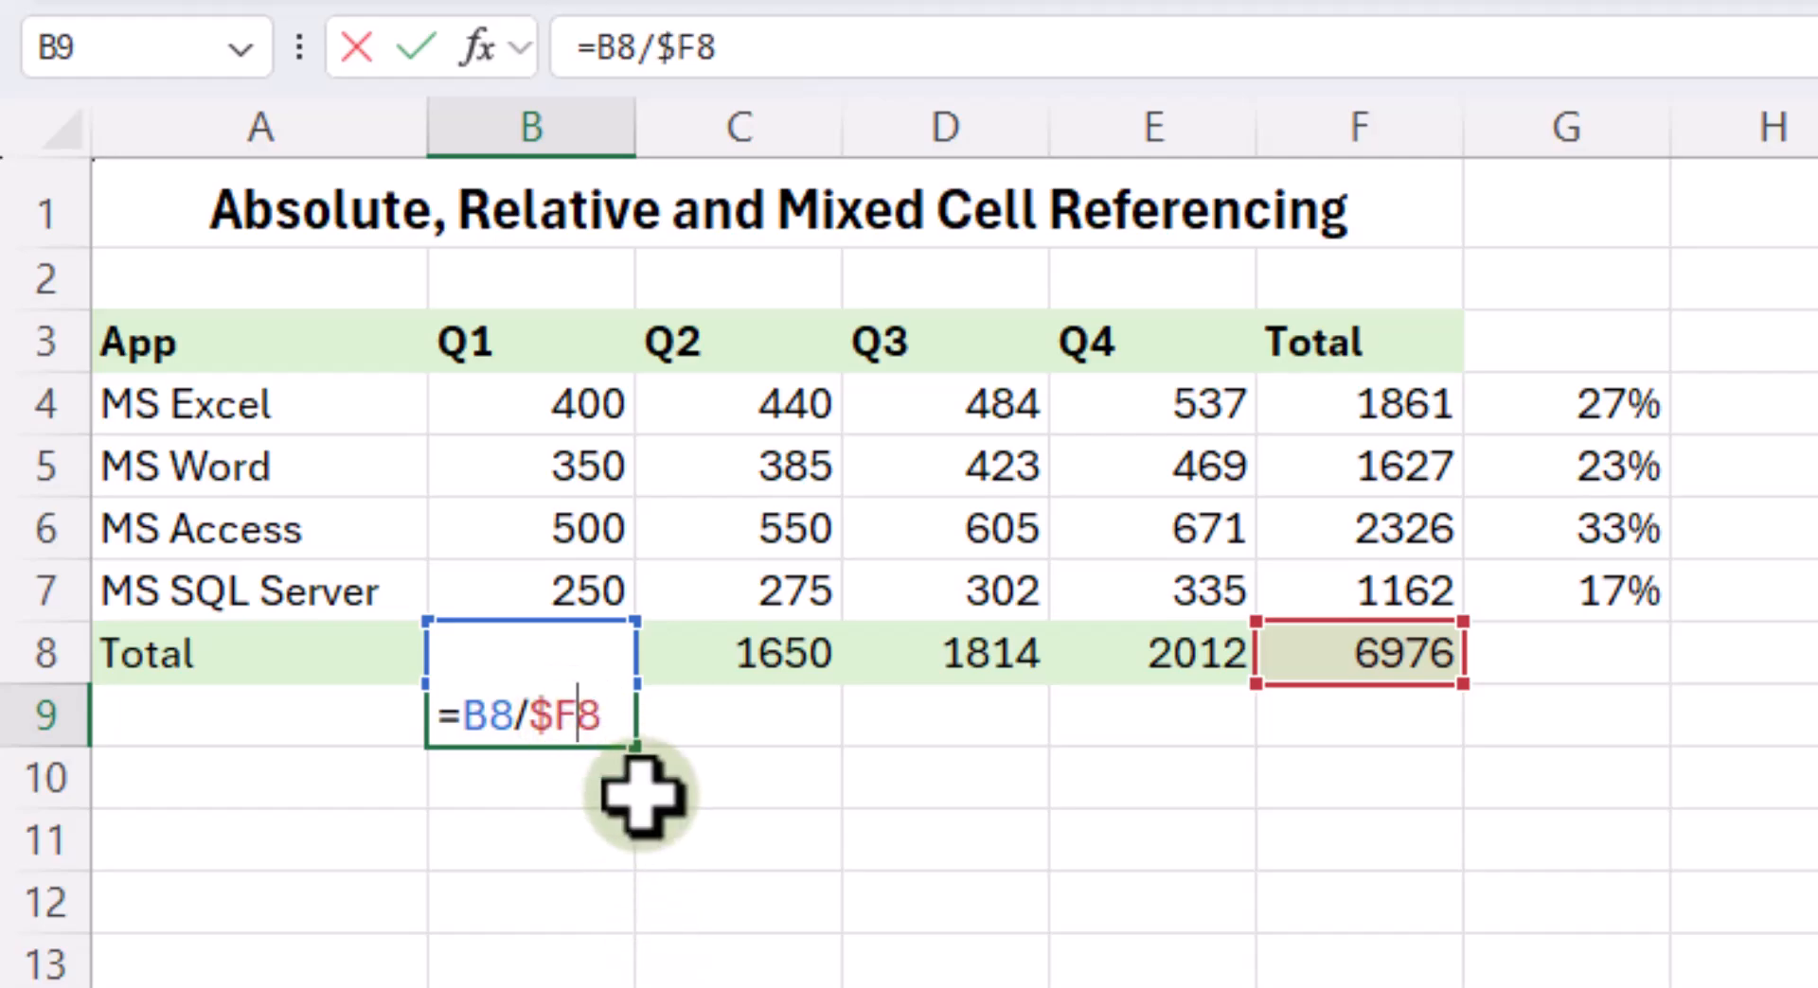
{"action": "type", "text": "$"}
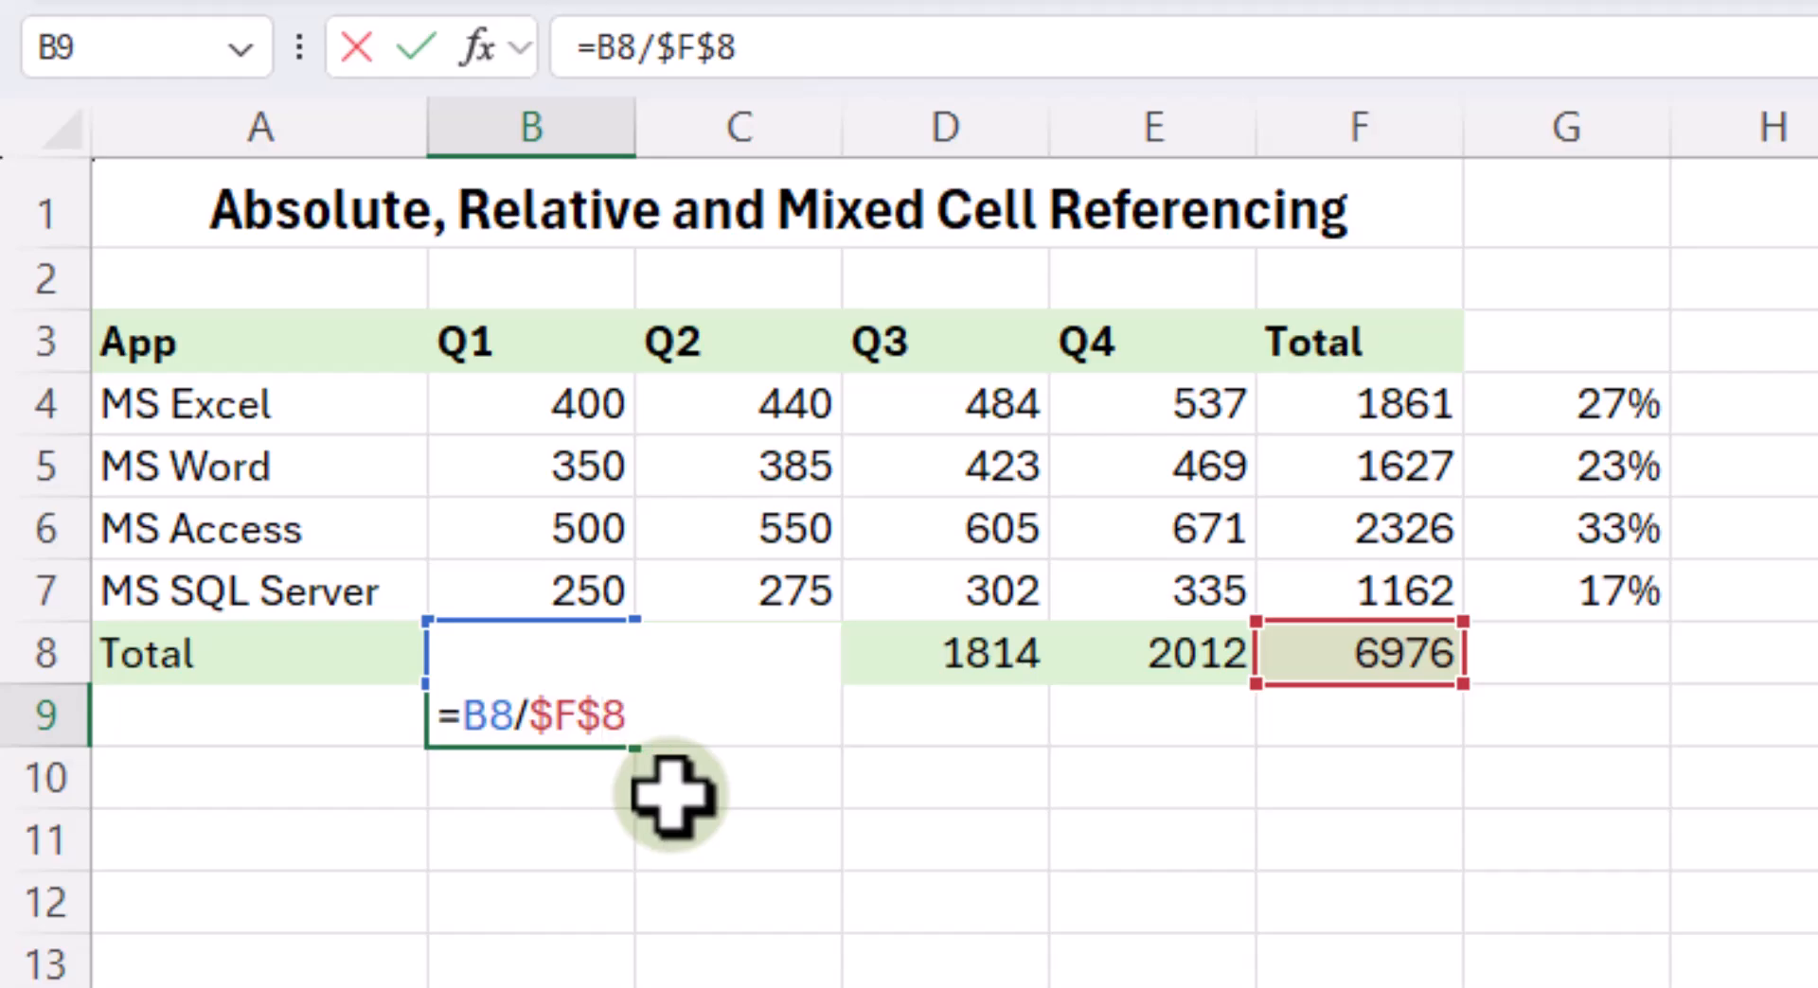
{"action": "key", "text": "Return"}
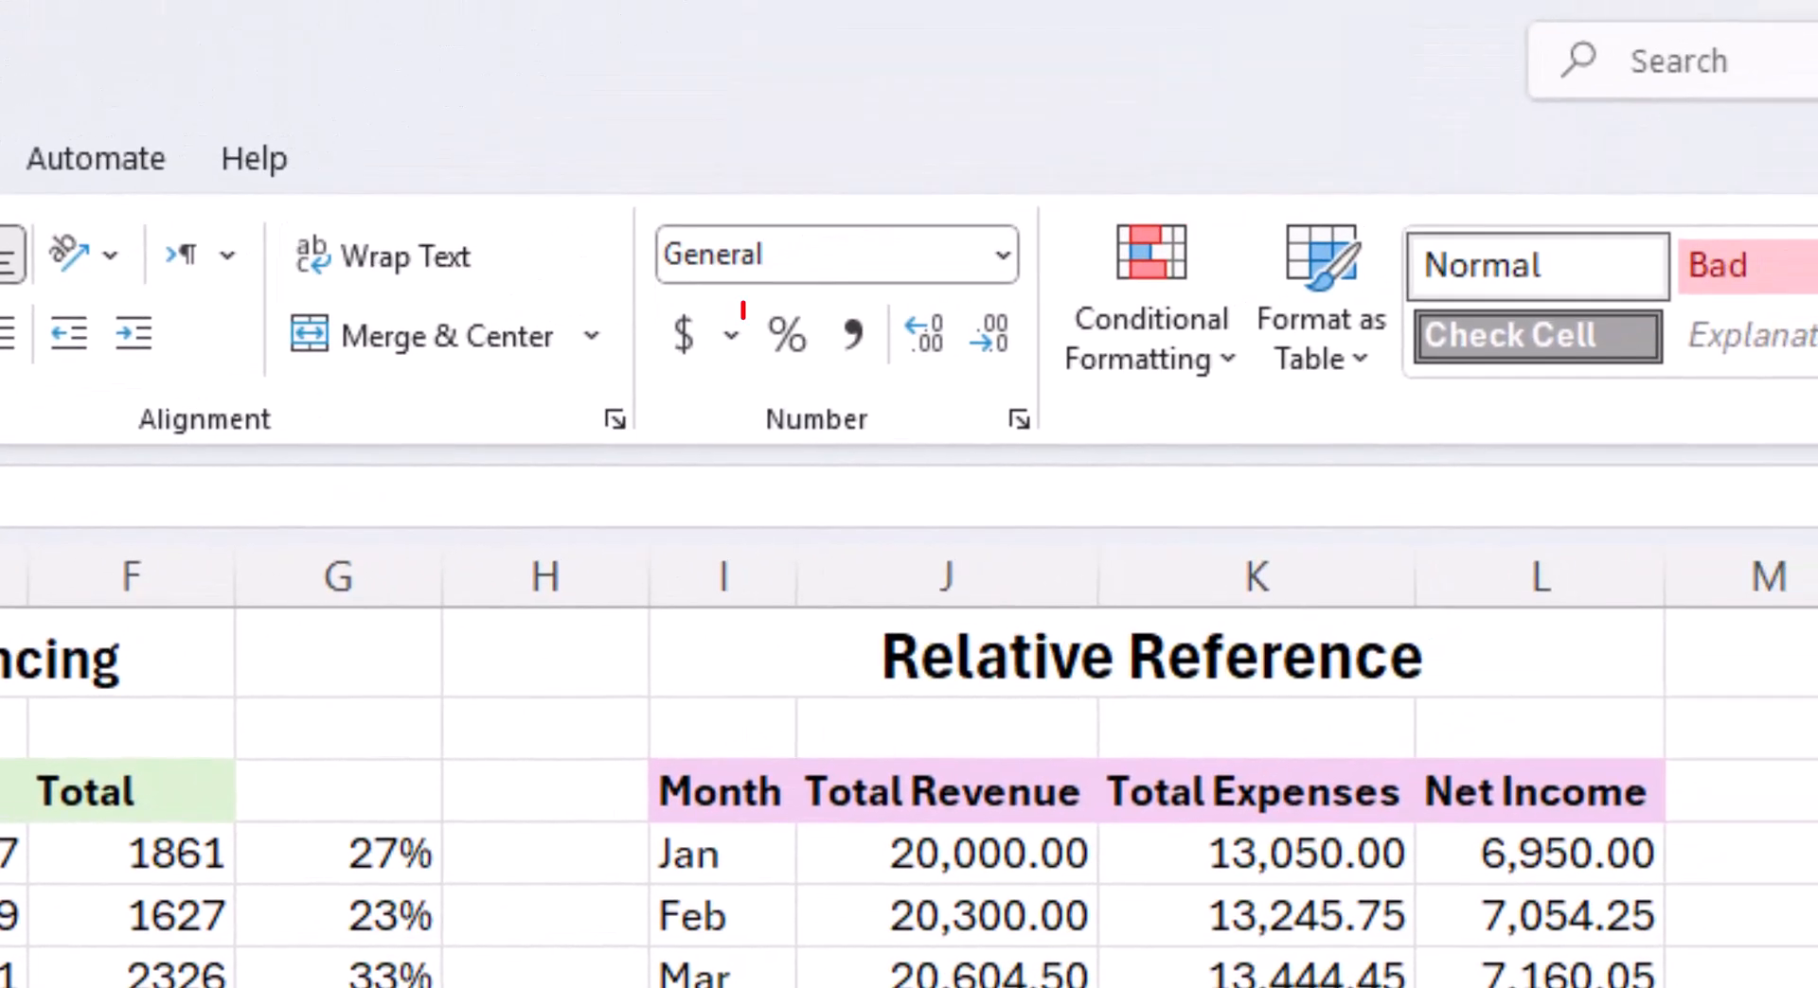
- Format B9 with the percent style and fill its formula across to the Total column in F9
{"action": "left_click", "coordinate": [785, 333]}
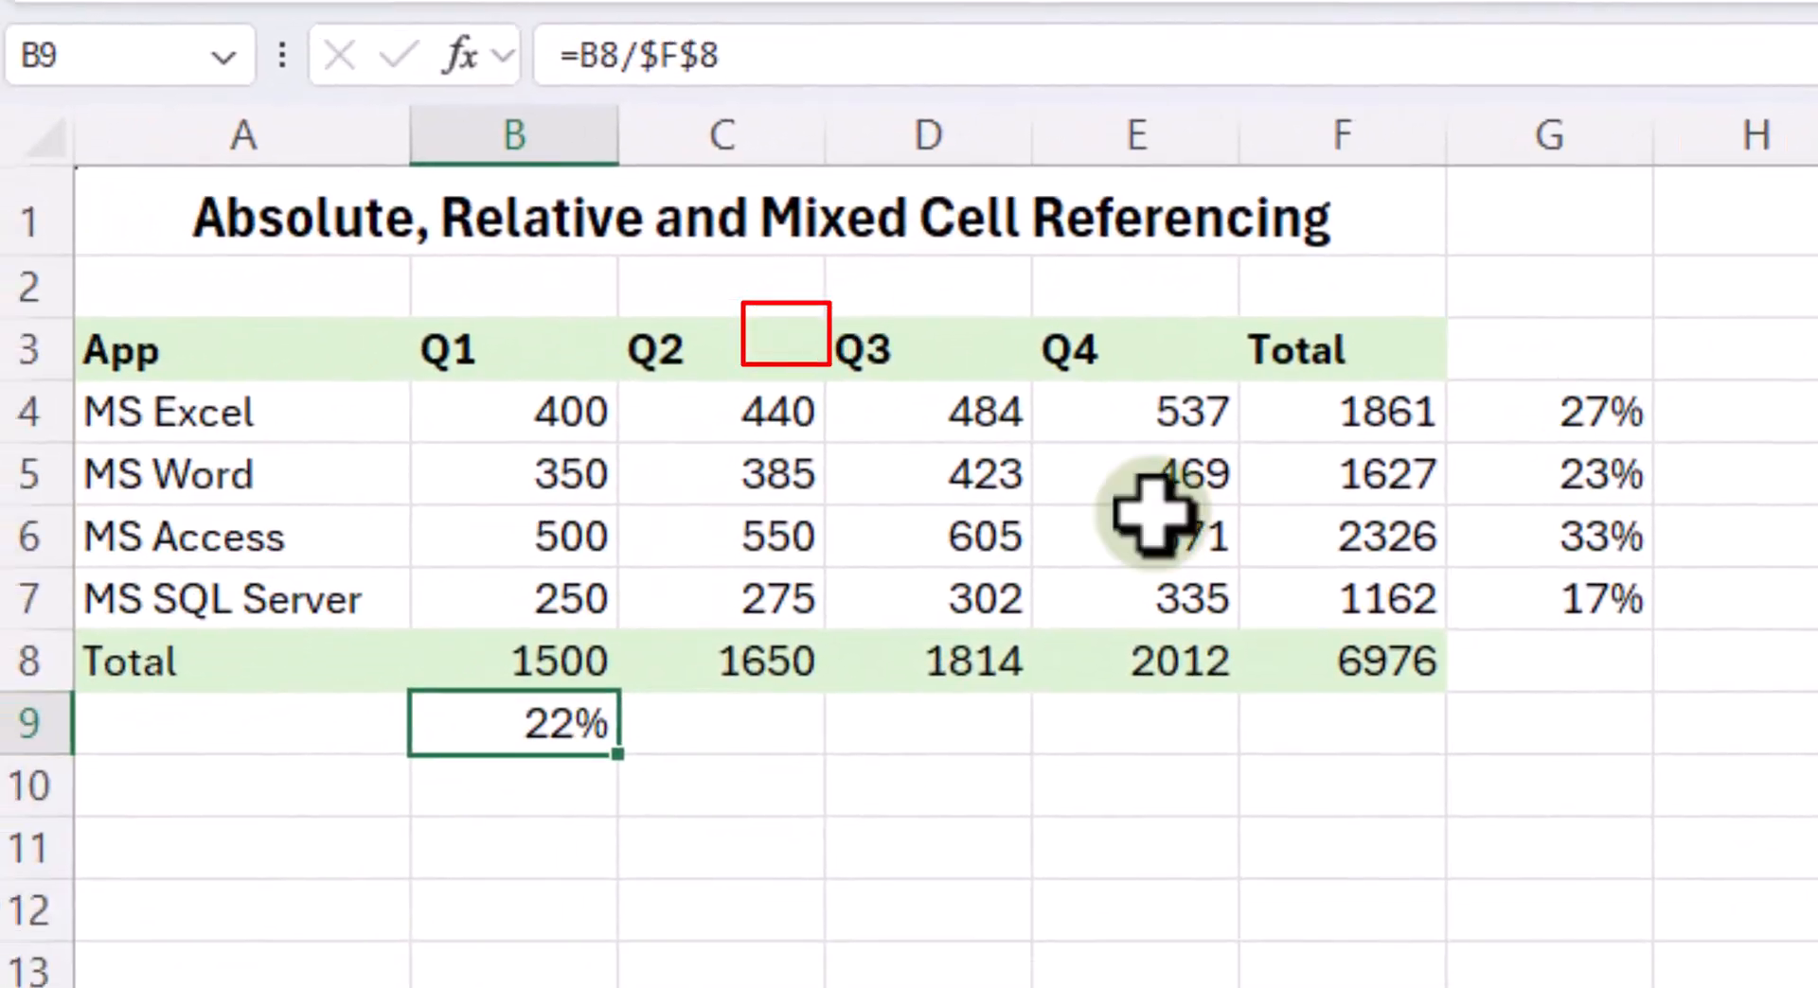
{"action": "left_click_drag", "start_coordinate": [617, 755], "coordinate": [1310, 727]}
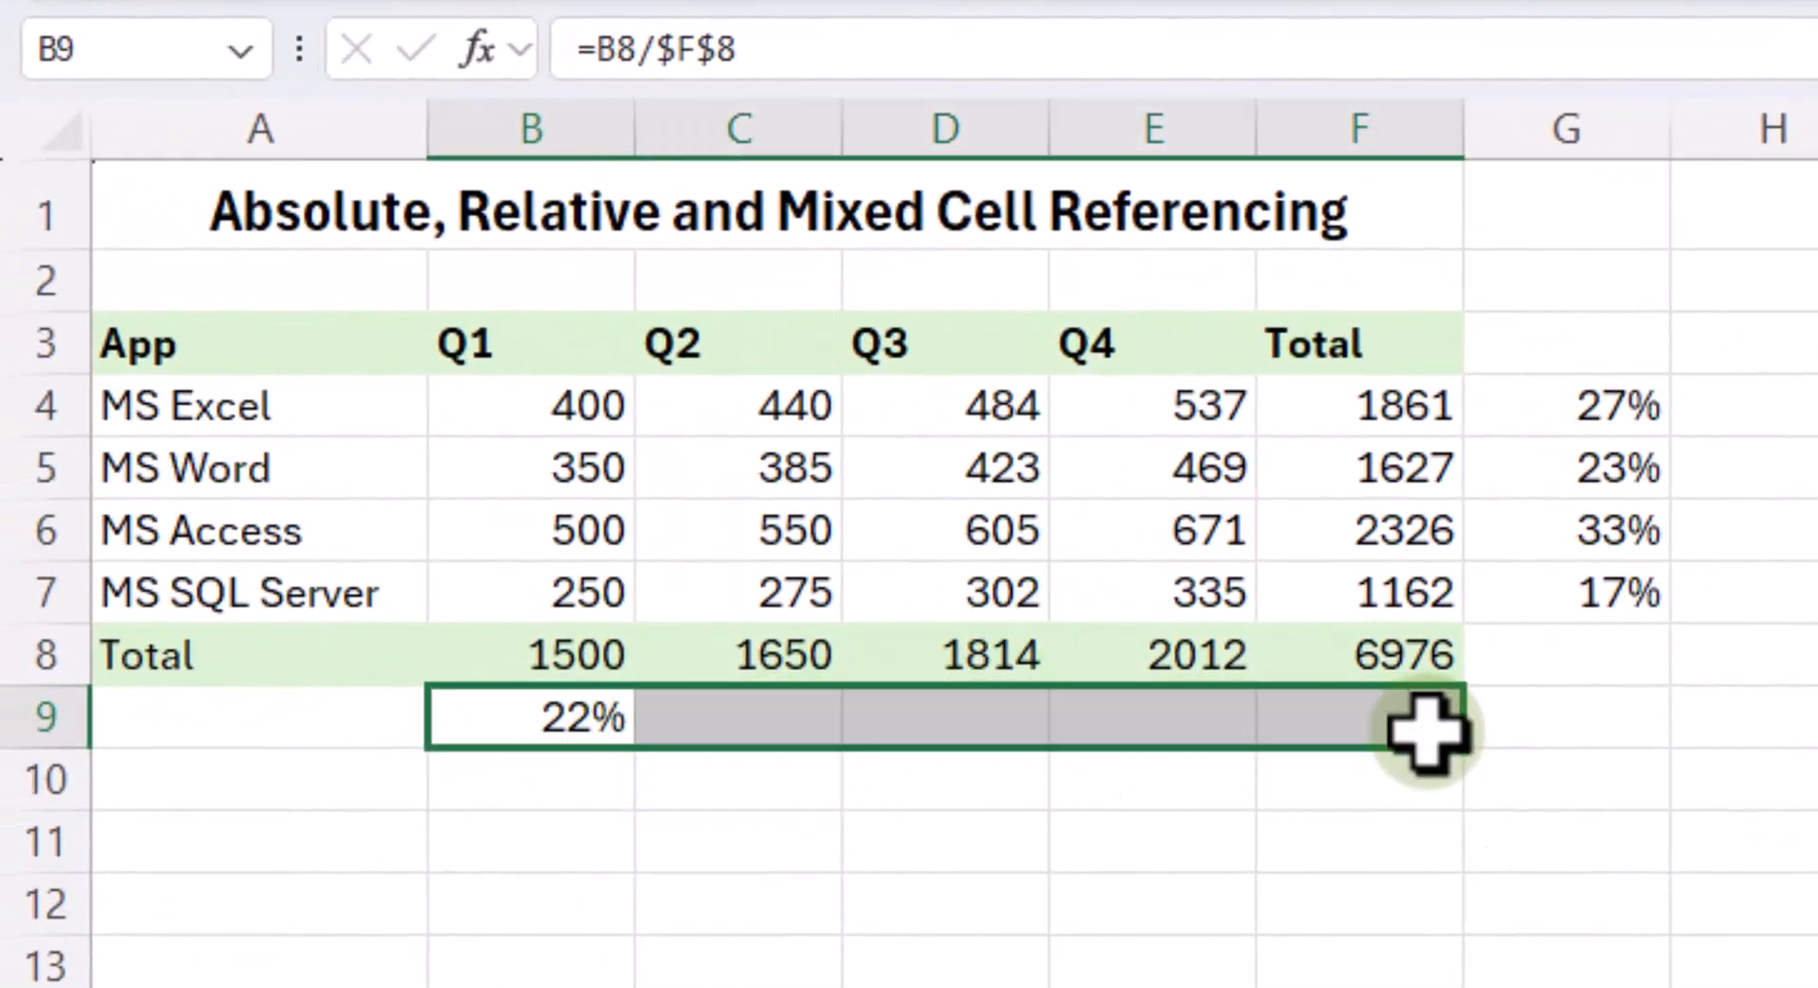
{"action": "left_click", "coordinate": [1224, 980]}
{"action": "left_click", "coordinate": [1412, 723]}
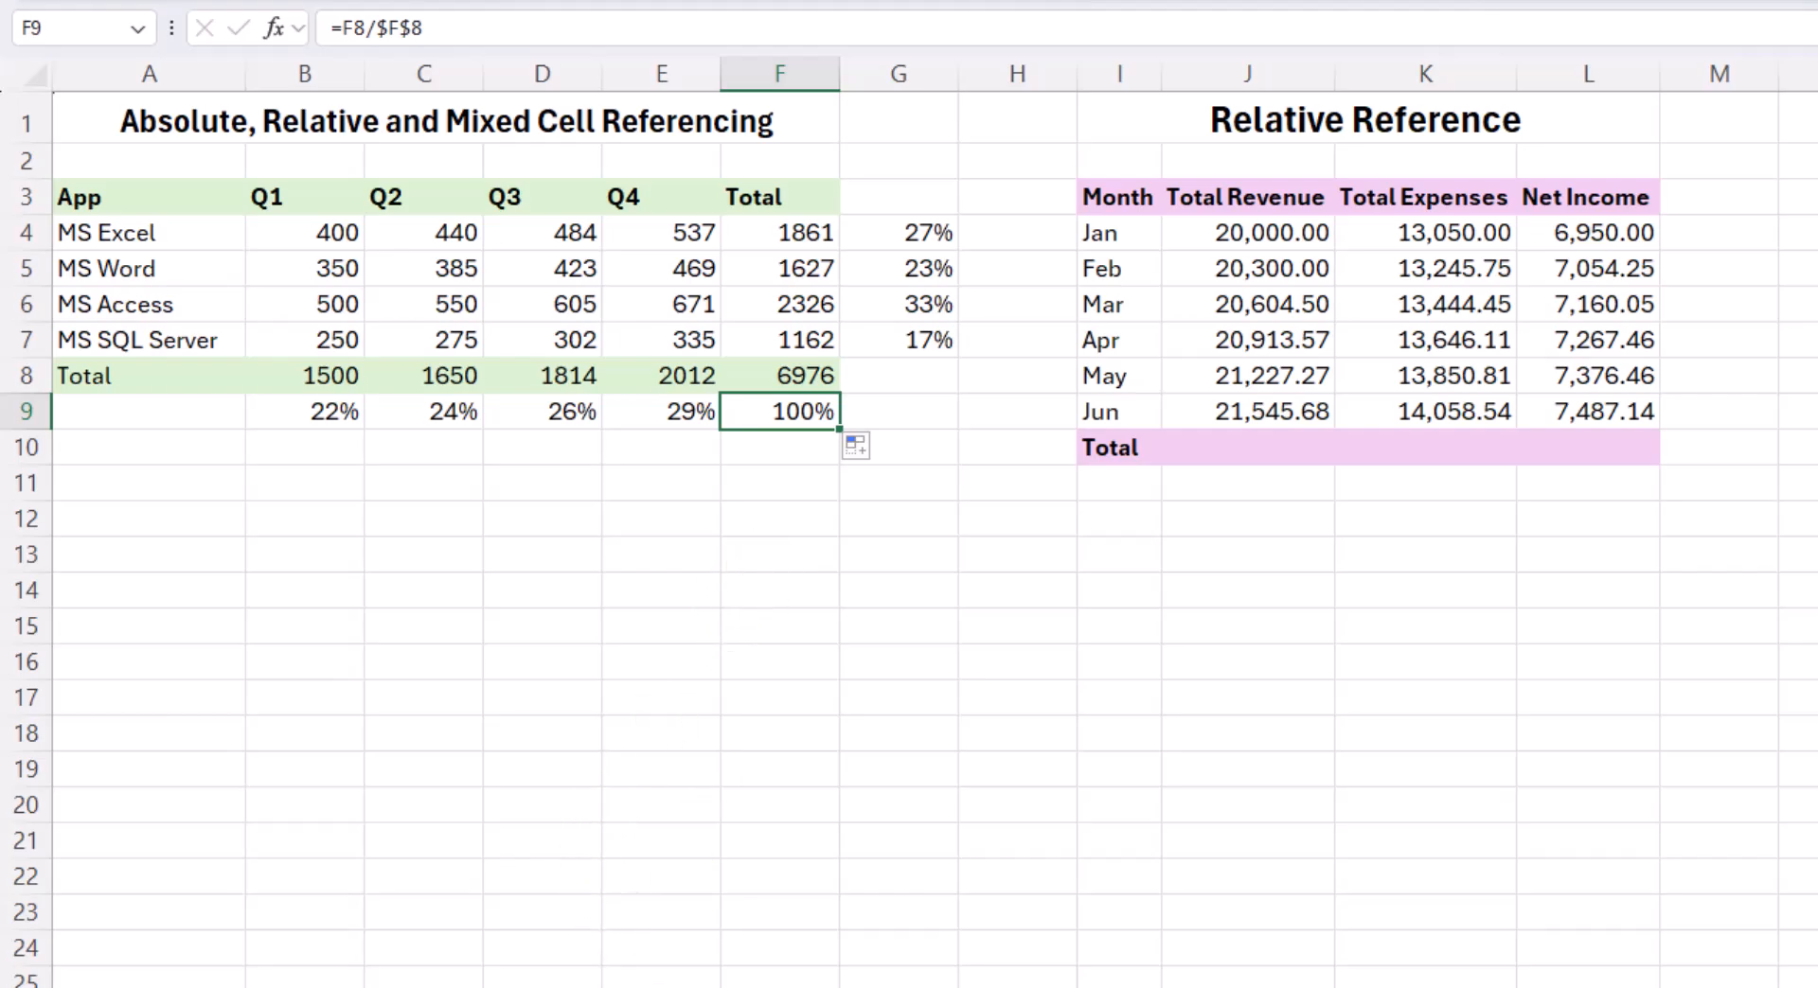
- Switch to the Employees Salary sheet and auto-fit the Salary column so its amounts are readable
{"action": "key", "text": "ctrl+Page_Down"}
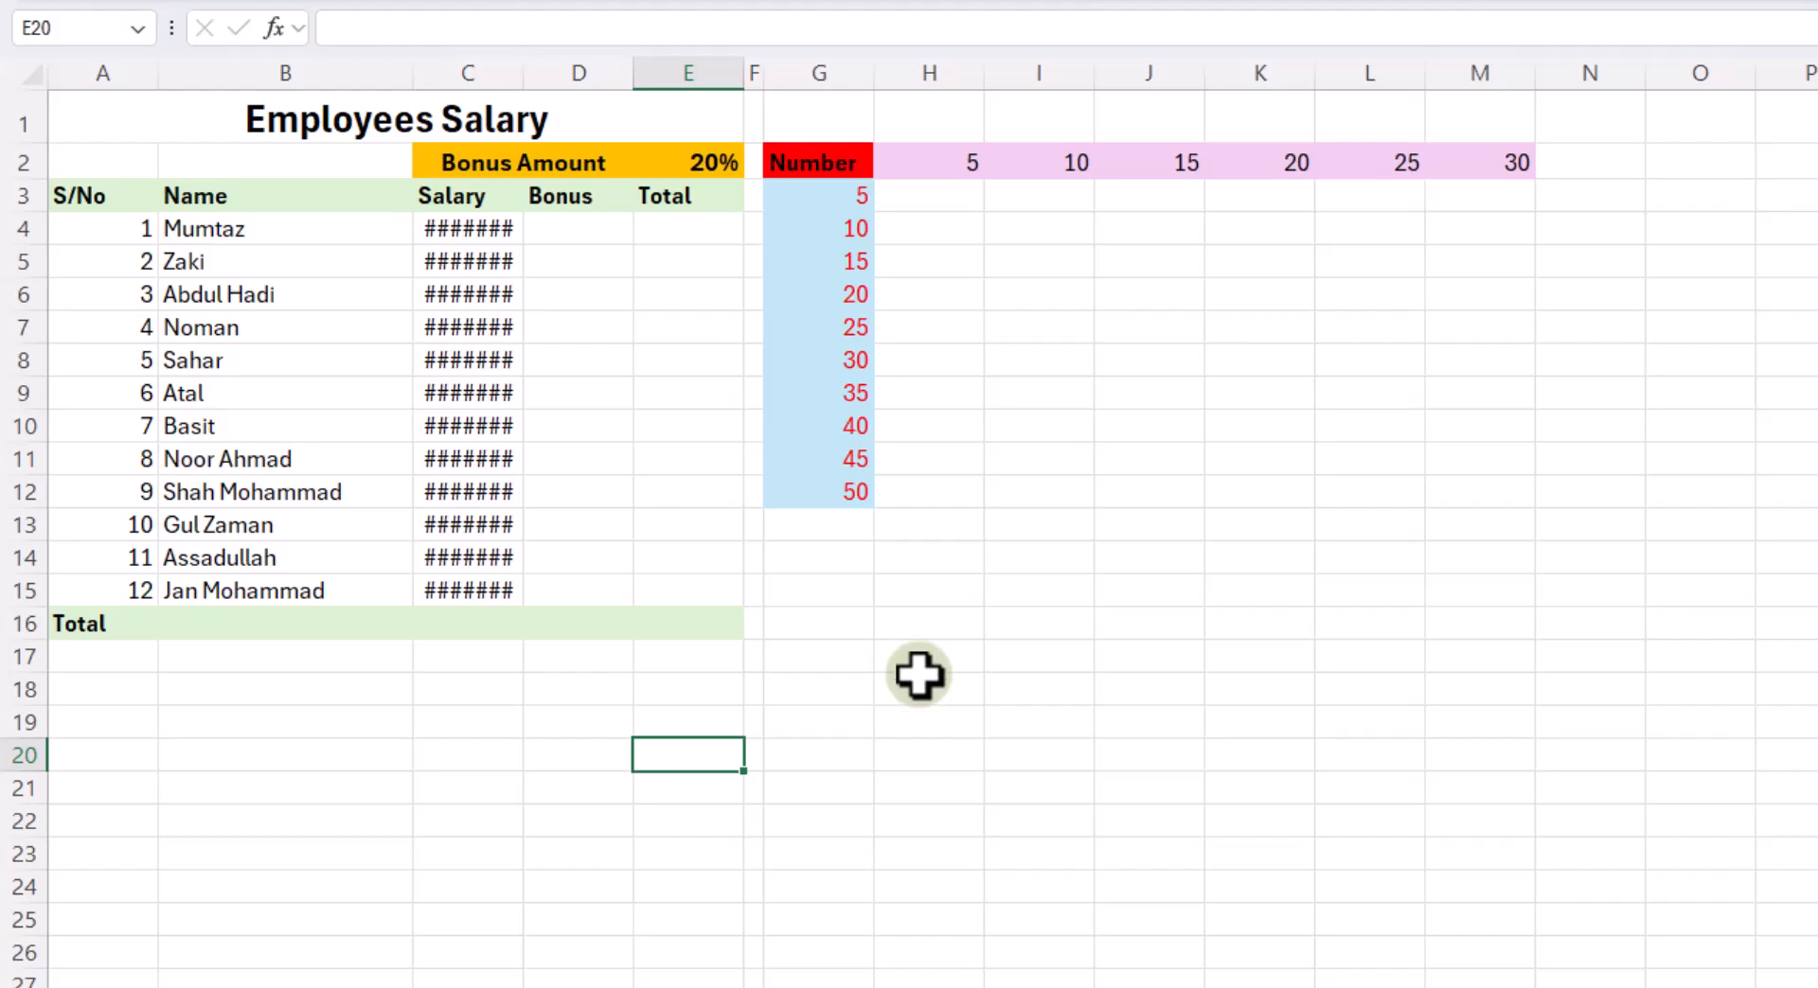
{"action": "double_click", "coordinate": [528, 72]}
{"action": "left_click", "coordinate": [588, 237]}
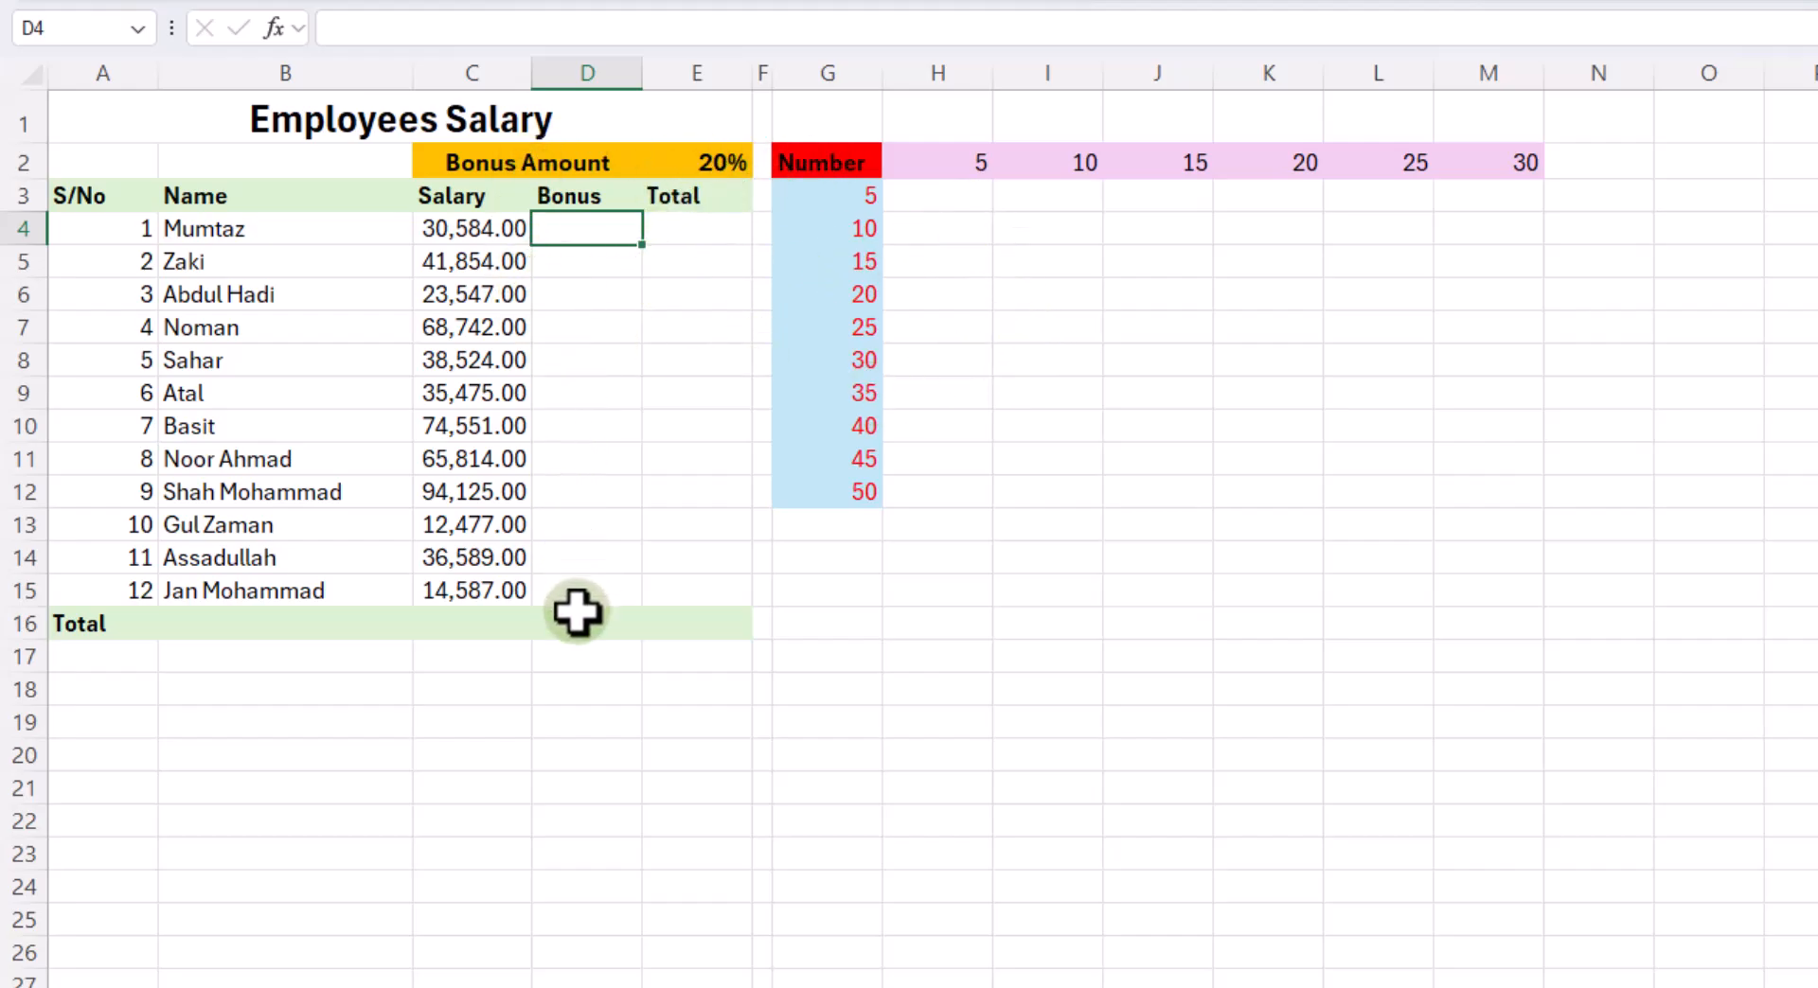
- Enter =C4+D4 in E4 to add salary and bonus, and fill the formula down to E15
{"action": "left_click", "coordinate": [692, 233]}
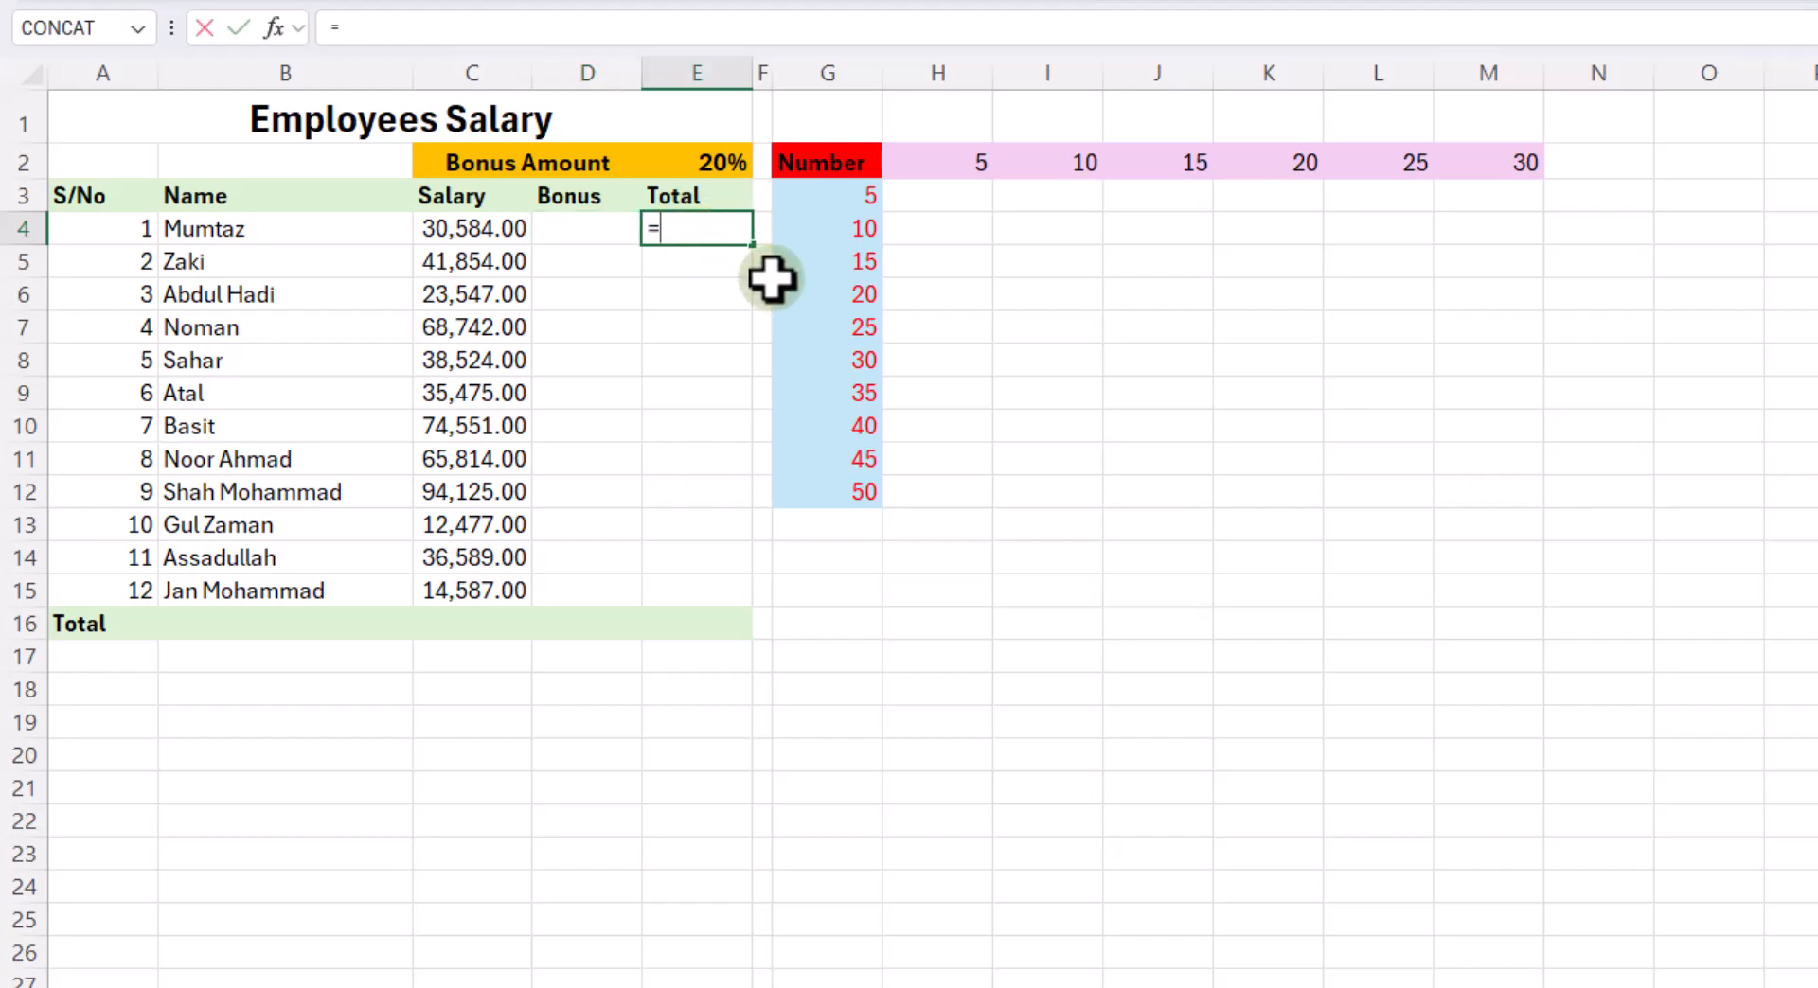
{"action": "type", "text": "="}
{"action": "left_click", "coordinate": [455, 228]}
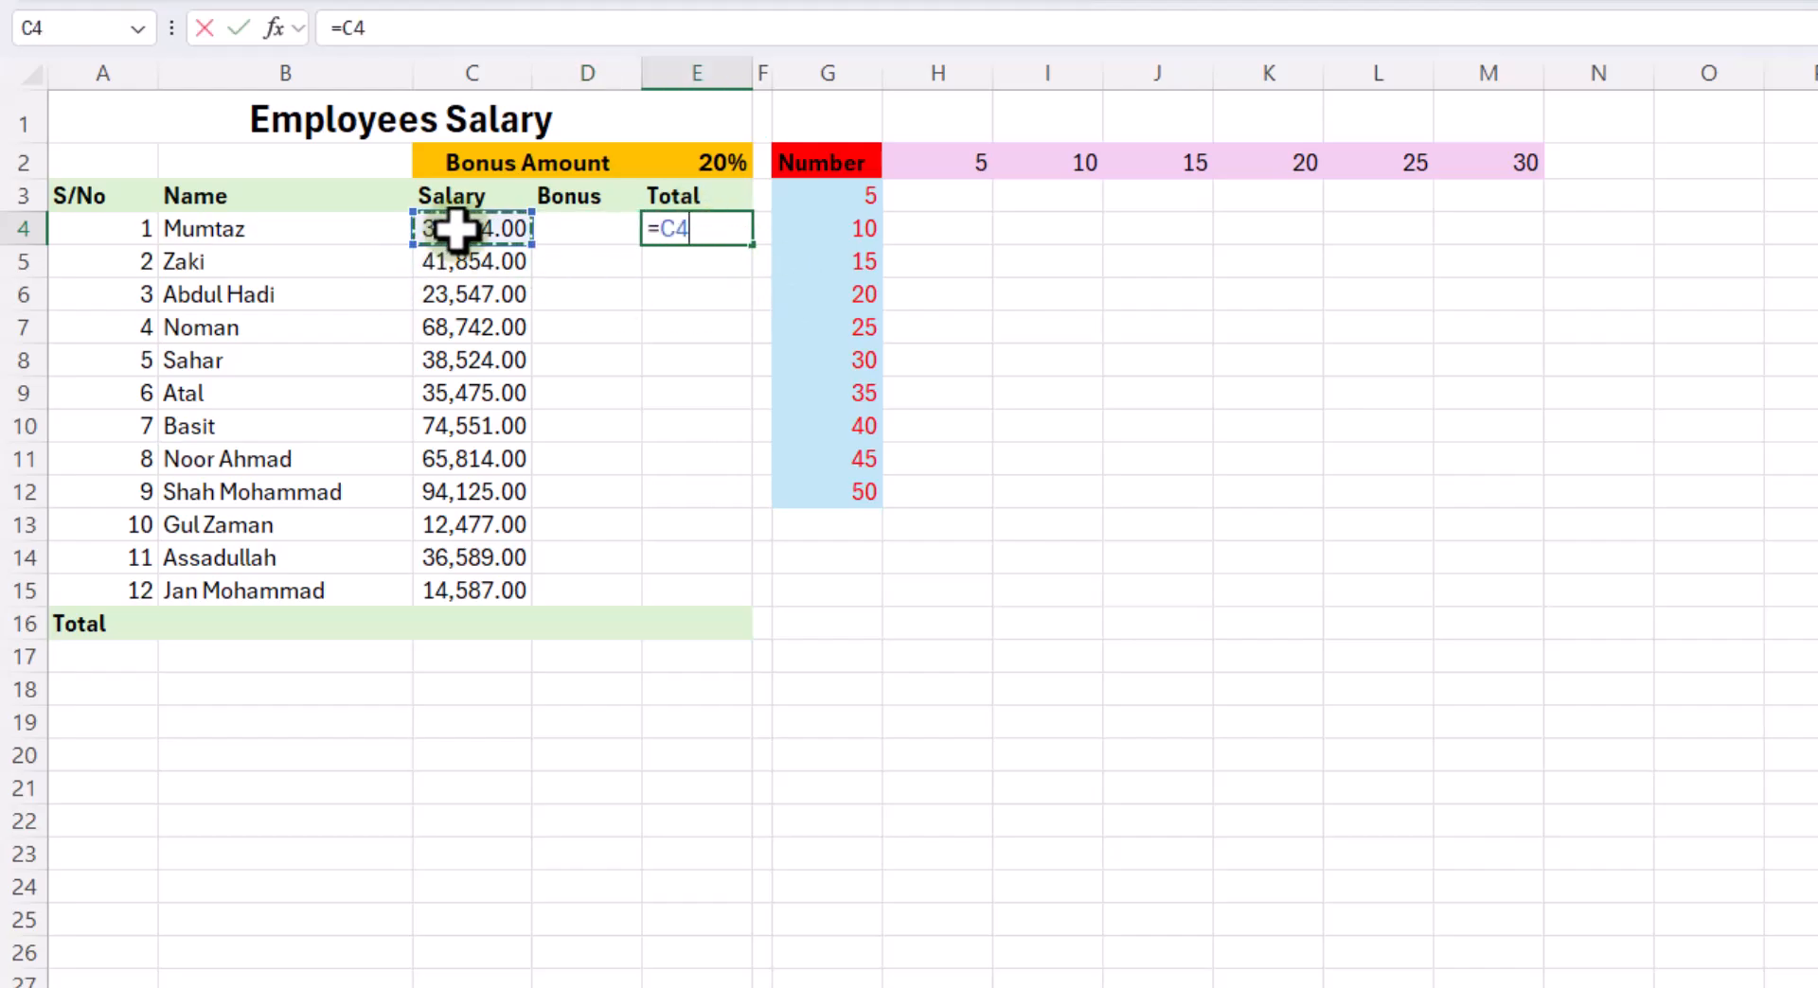
{"action": "type", "text": "+"}
{"action": "left_click", "coordinate": [589, 237]}
{"action": "key", "text": "Return"}
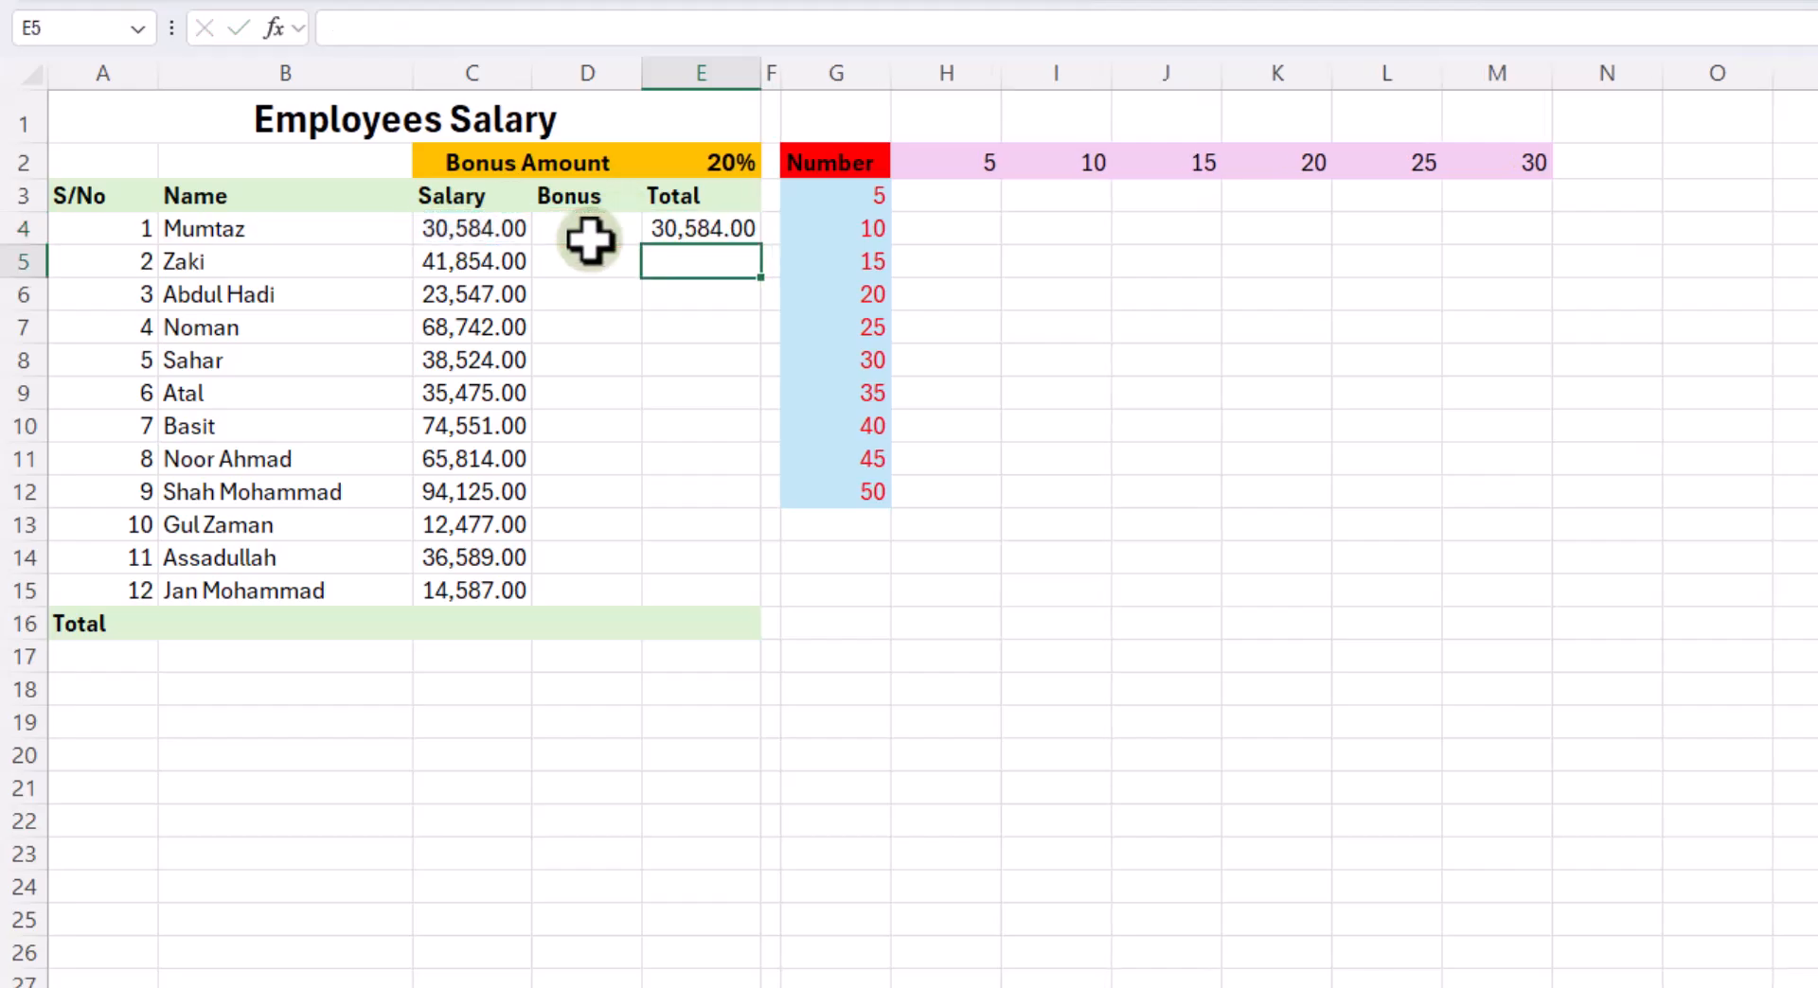
{"action": "left_click", "coordinate": [702, 230]}
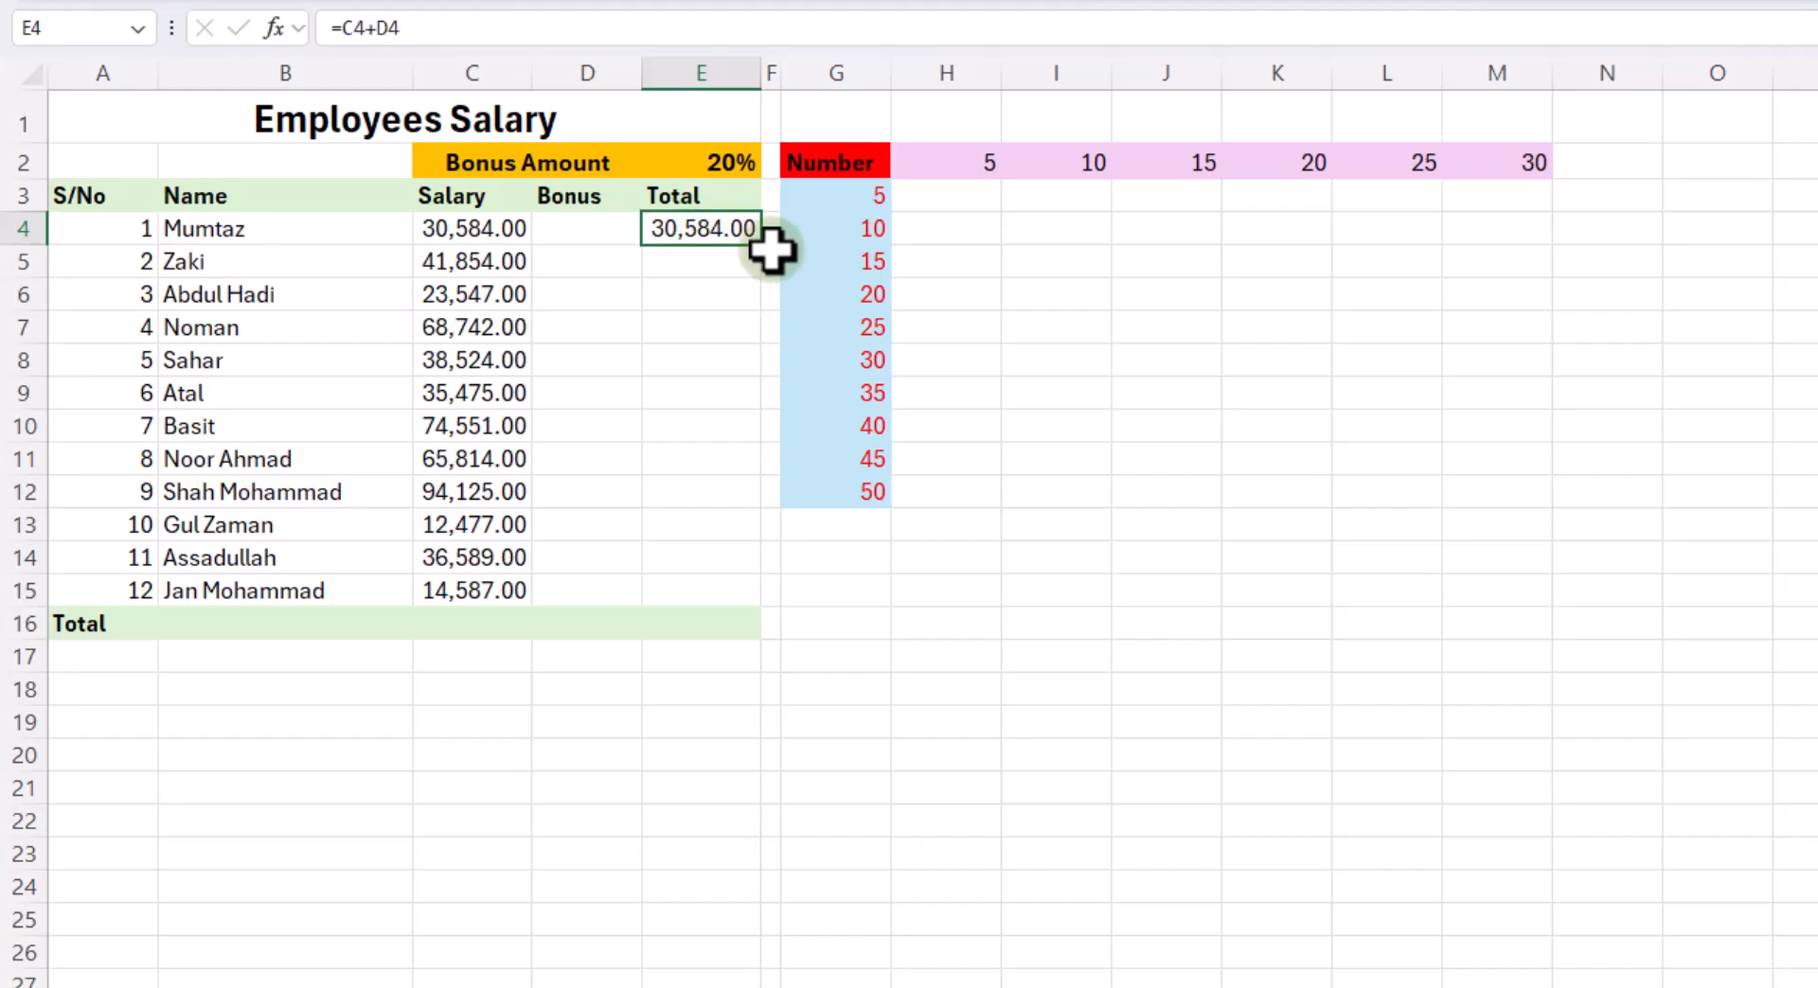
{"action": "left_click_drag", "start_coordinate": [768, 251], "coordinate": [791, 609]}
- Sum the Total column in E16 with AutoSum
{"action": "left_click", "coordinate": [708, 627]}
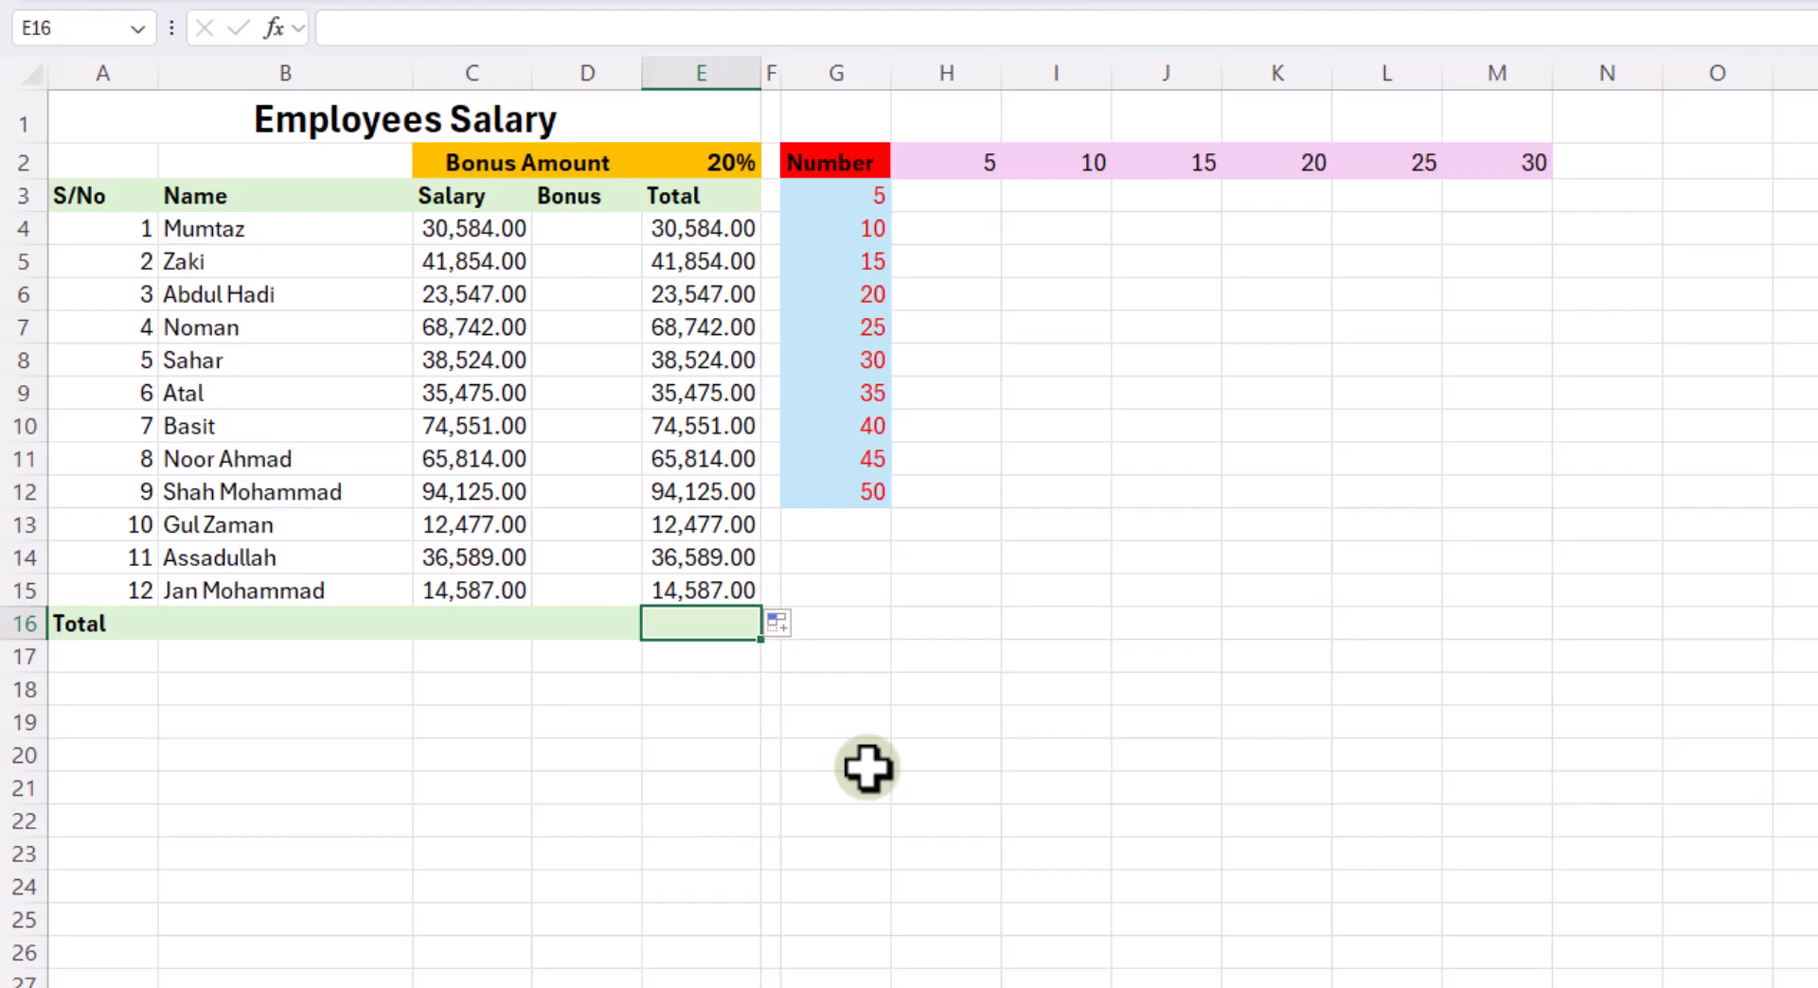
{"action": "key", "text": "alt+equal"}
{"action": "key", "text": "Return"}
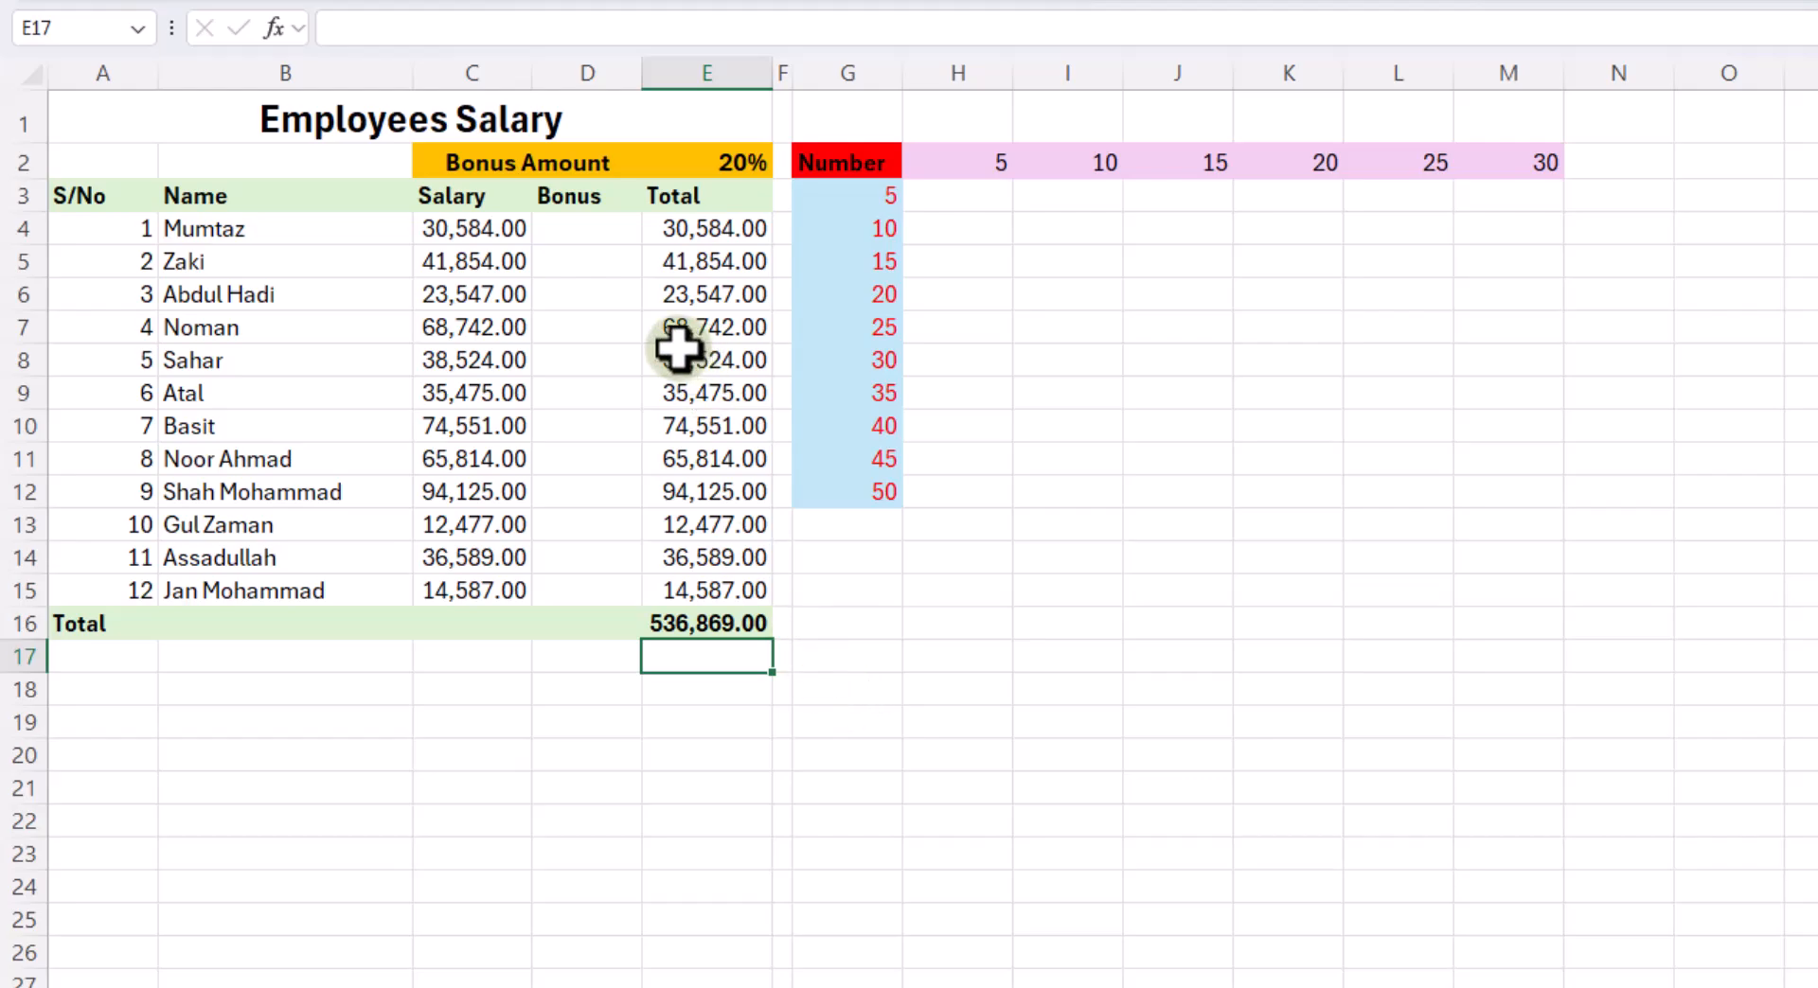
- Enter the bonus formula =C4*$E$2 in D4, with the Bonus Amount cell as an absolute reference
{"action": "left_click", "coordinate": [590, 228]}
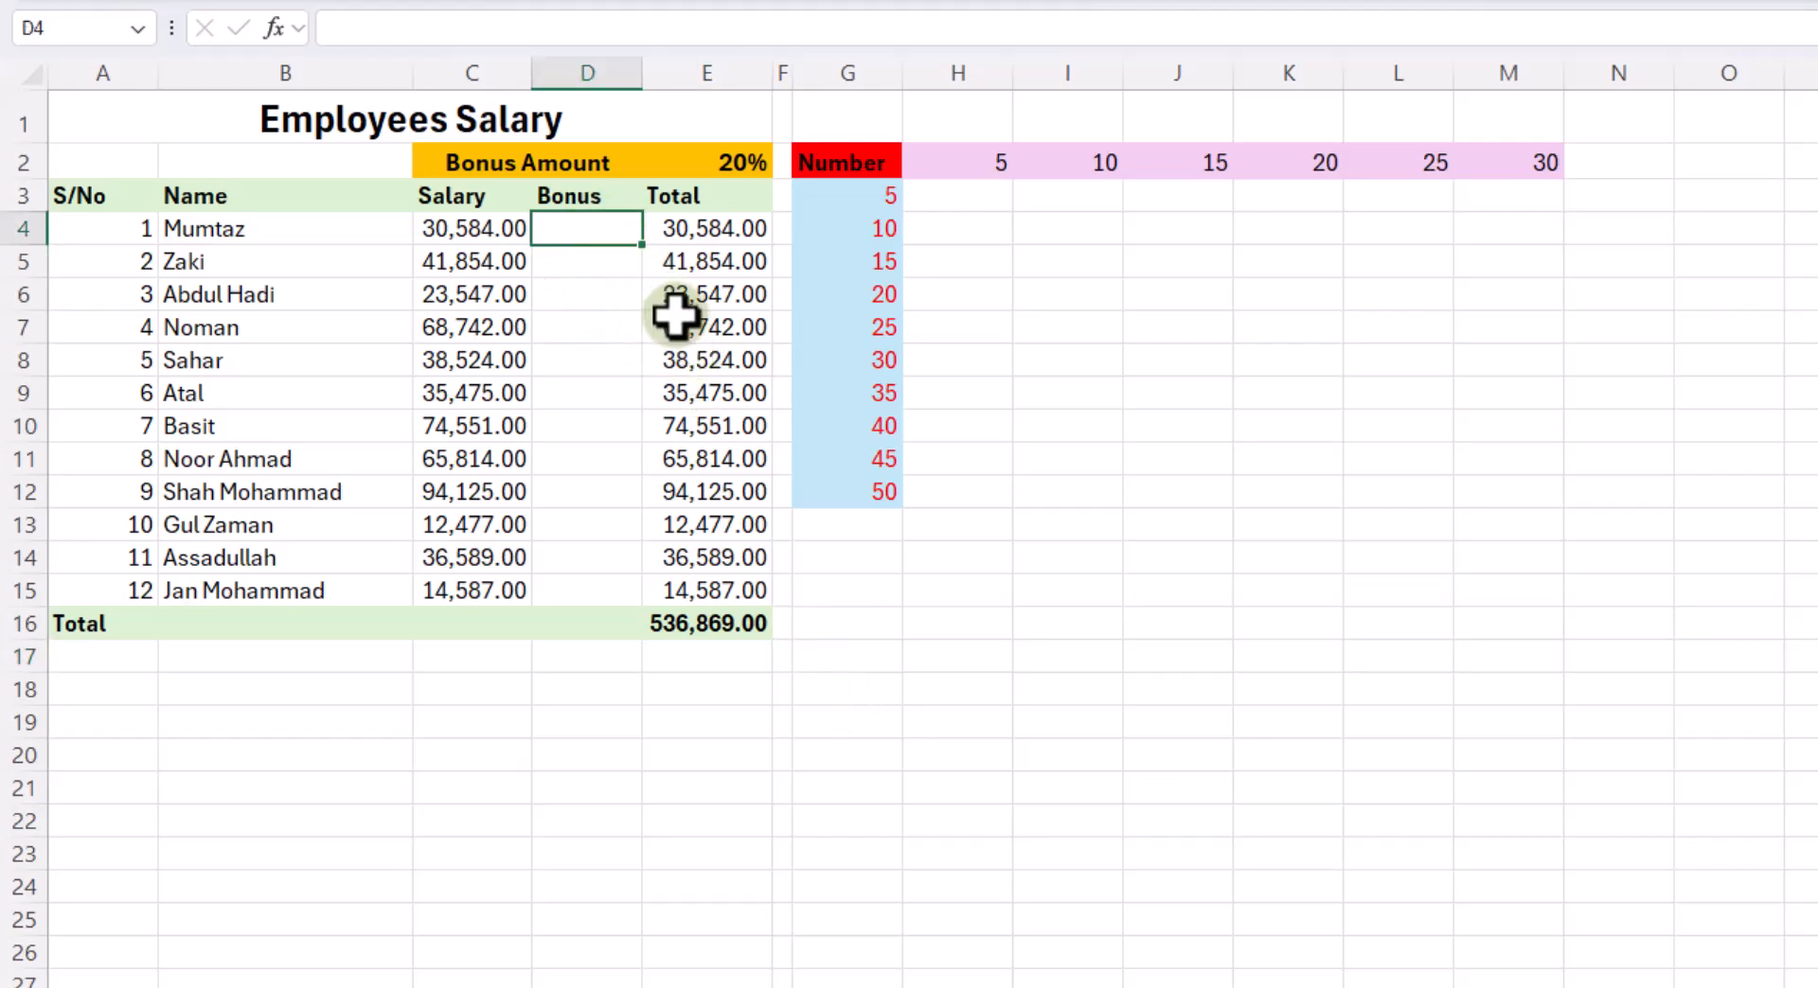
{"action": "type", "text": "="}
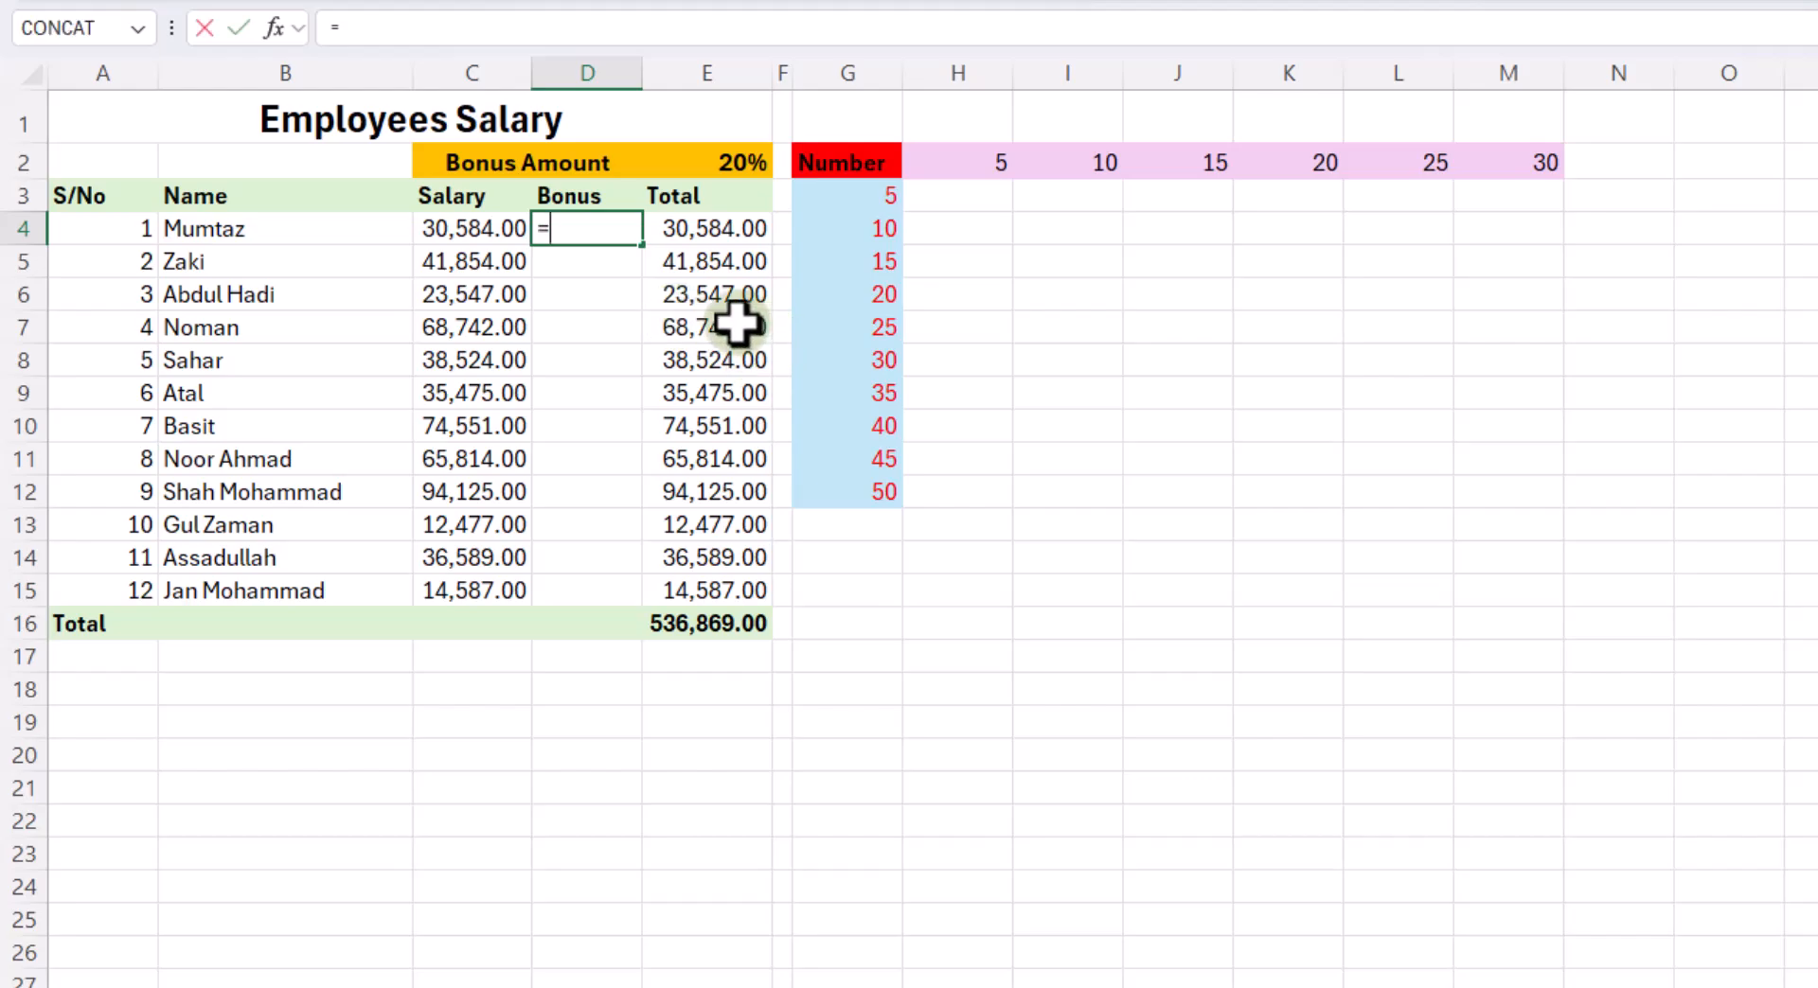
{"action": "left_click", "coordinate": [464, 231]}
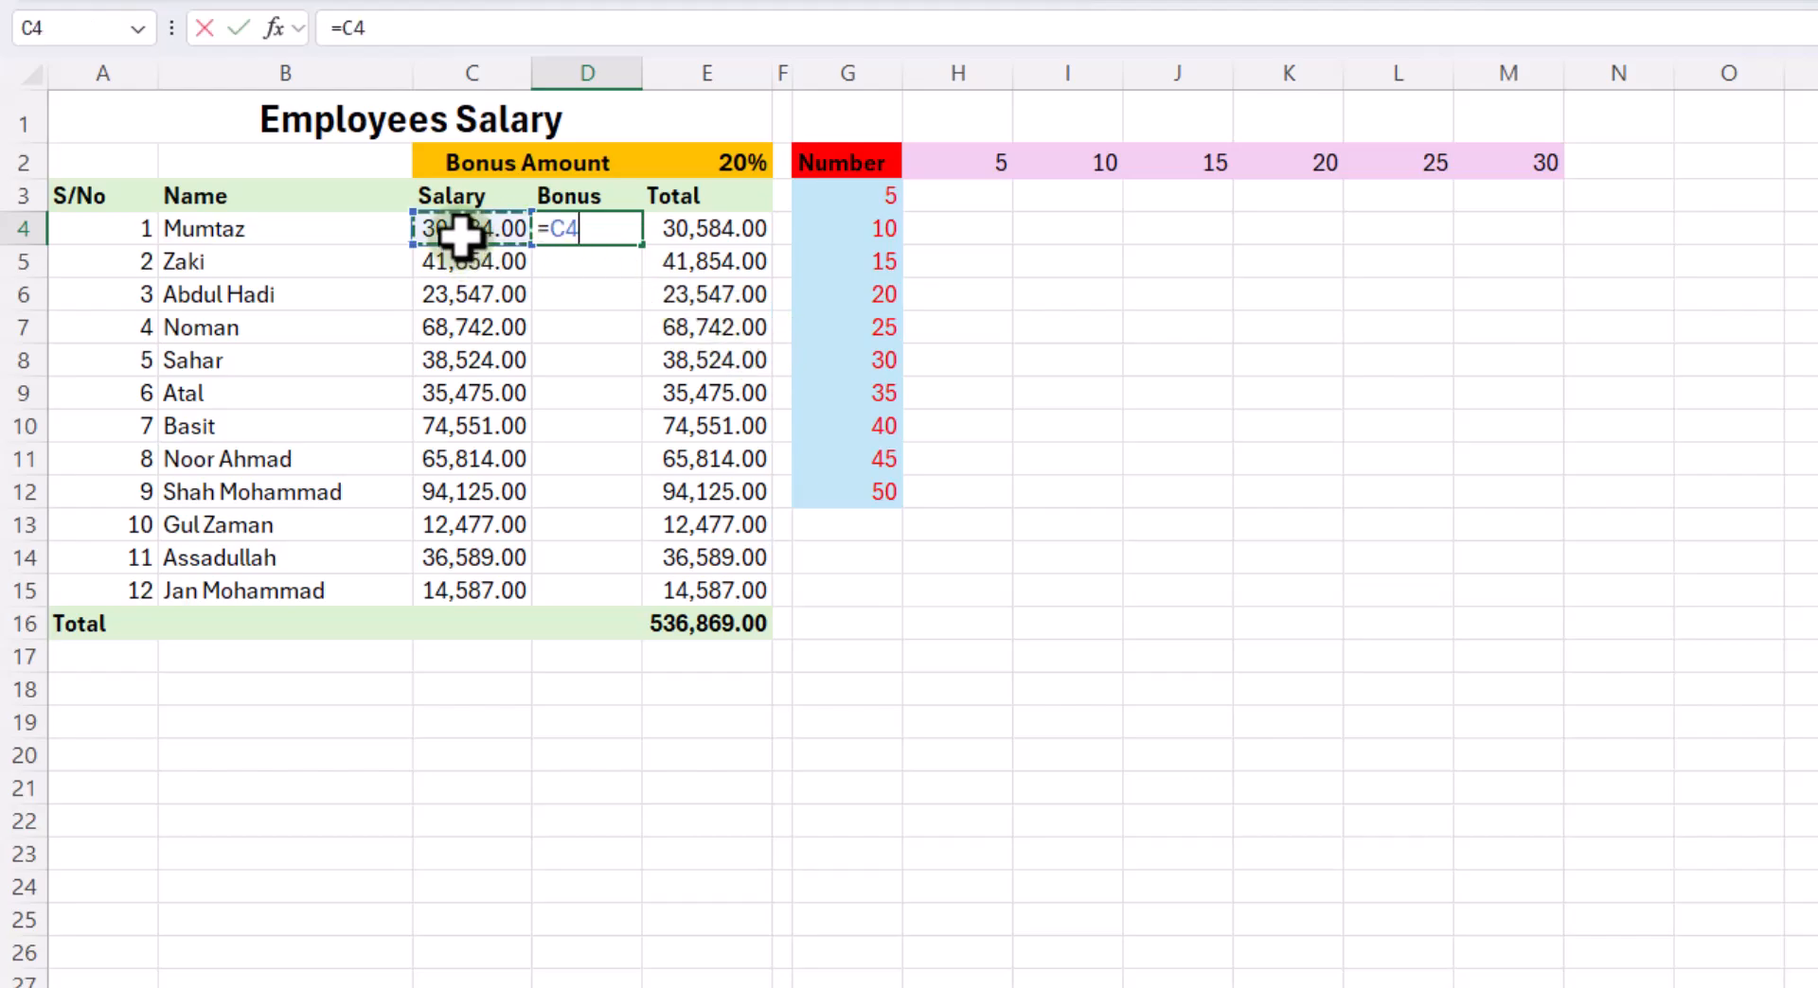
{"action": "type", "text": "*"}
{"action": "left_click", "coordinate": [712, 163]}
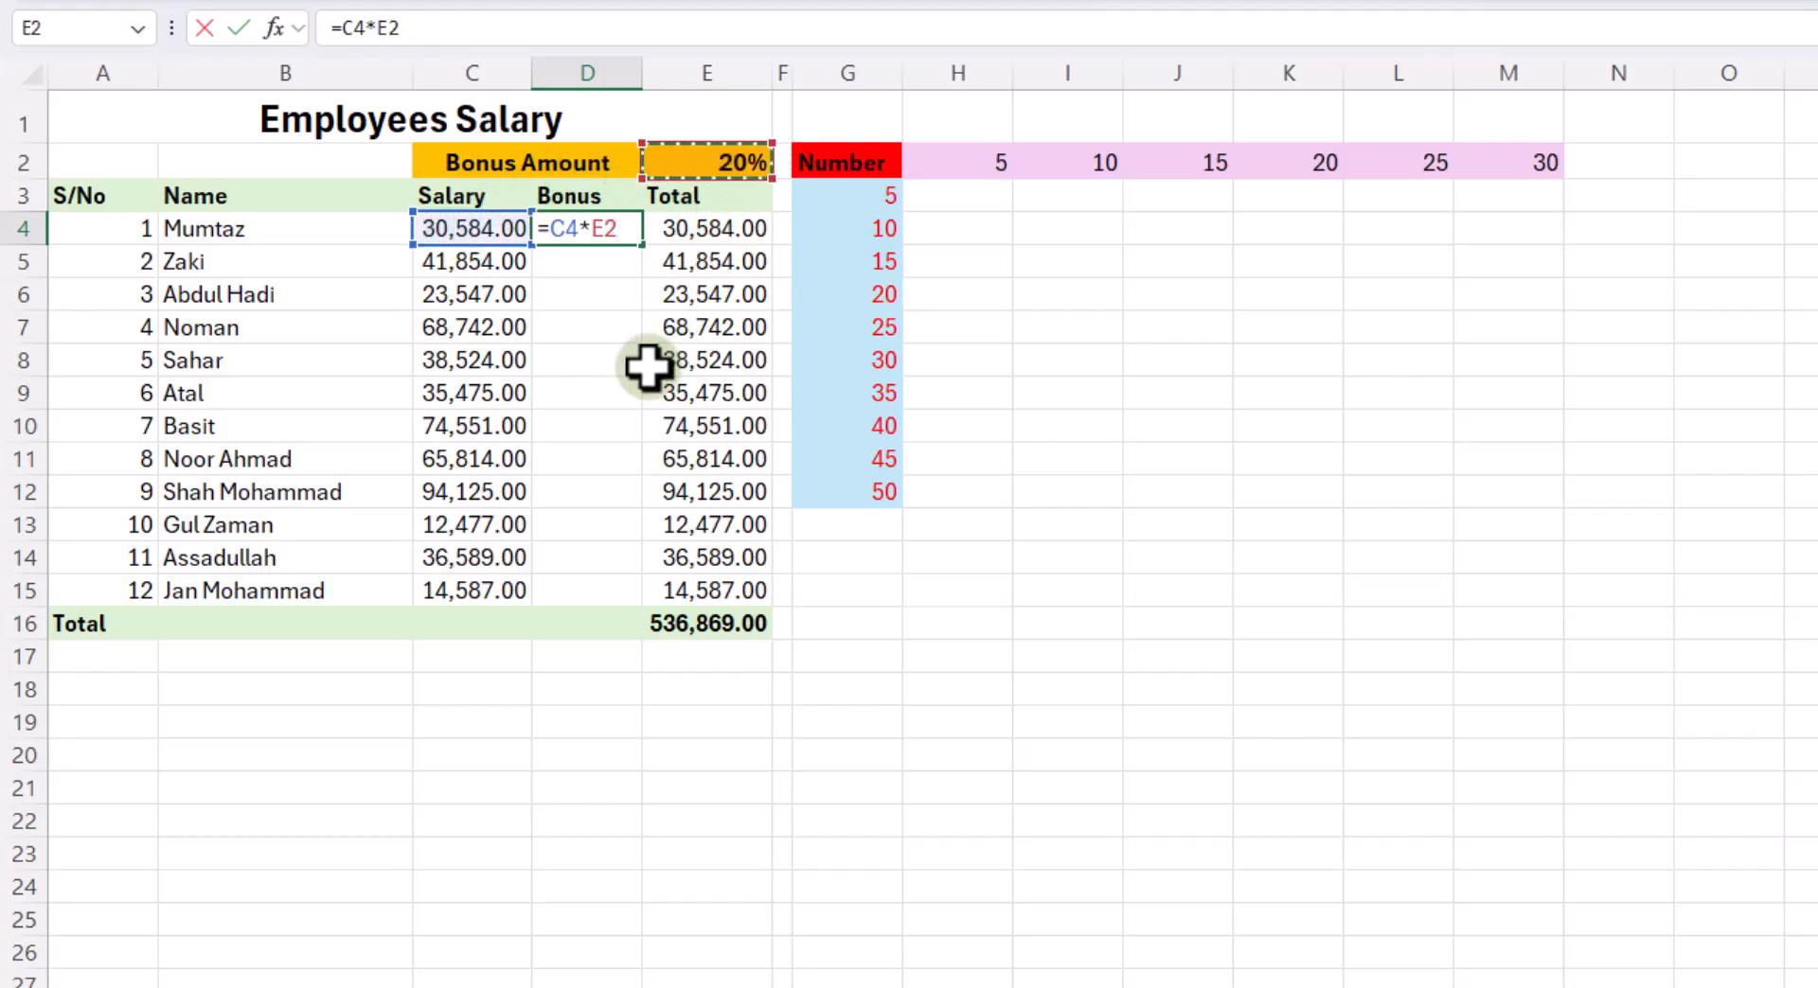
{"action": "left_click", "coordinate": [607, 229]}
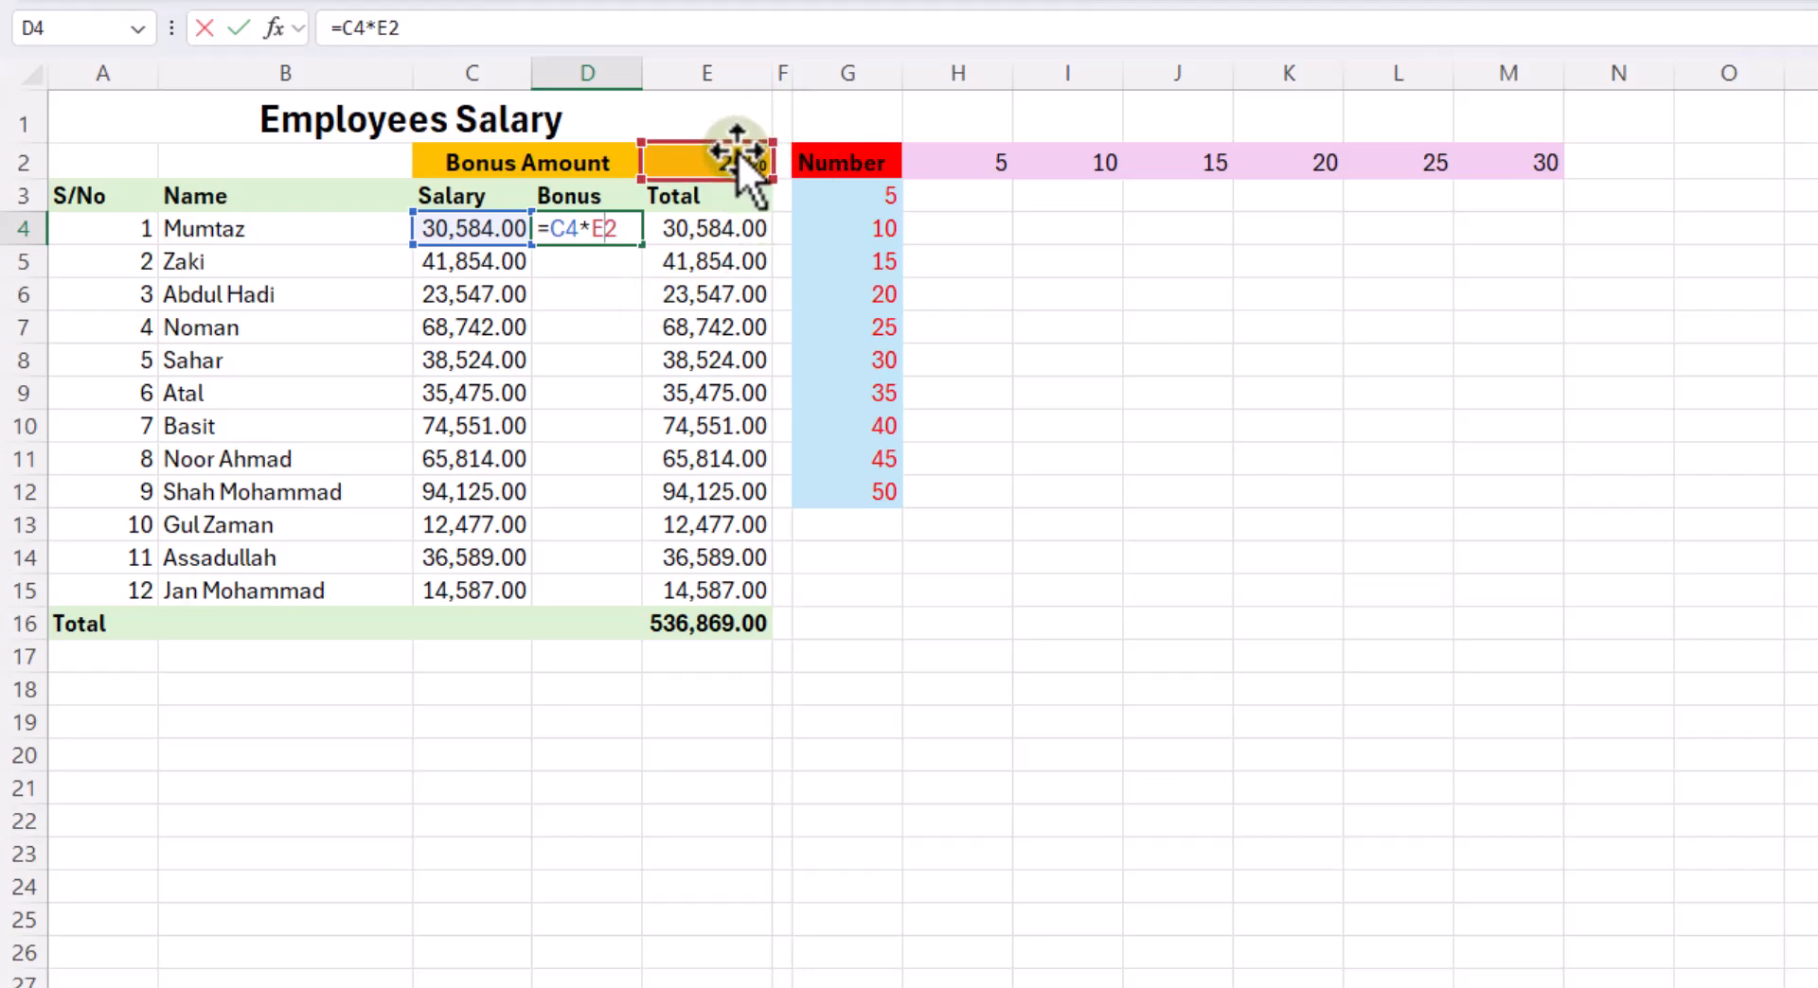
{"action": "key", "text": "F4"}
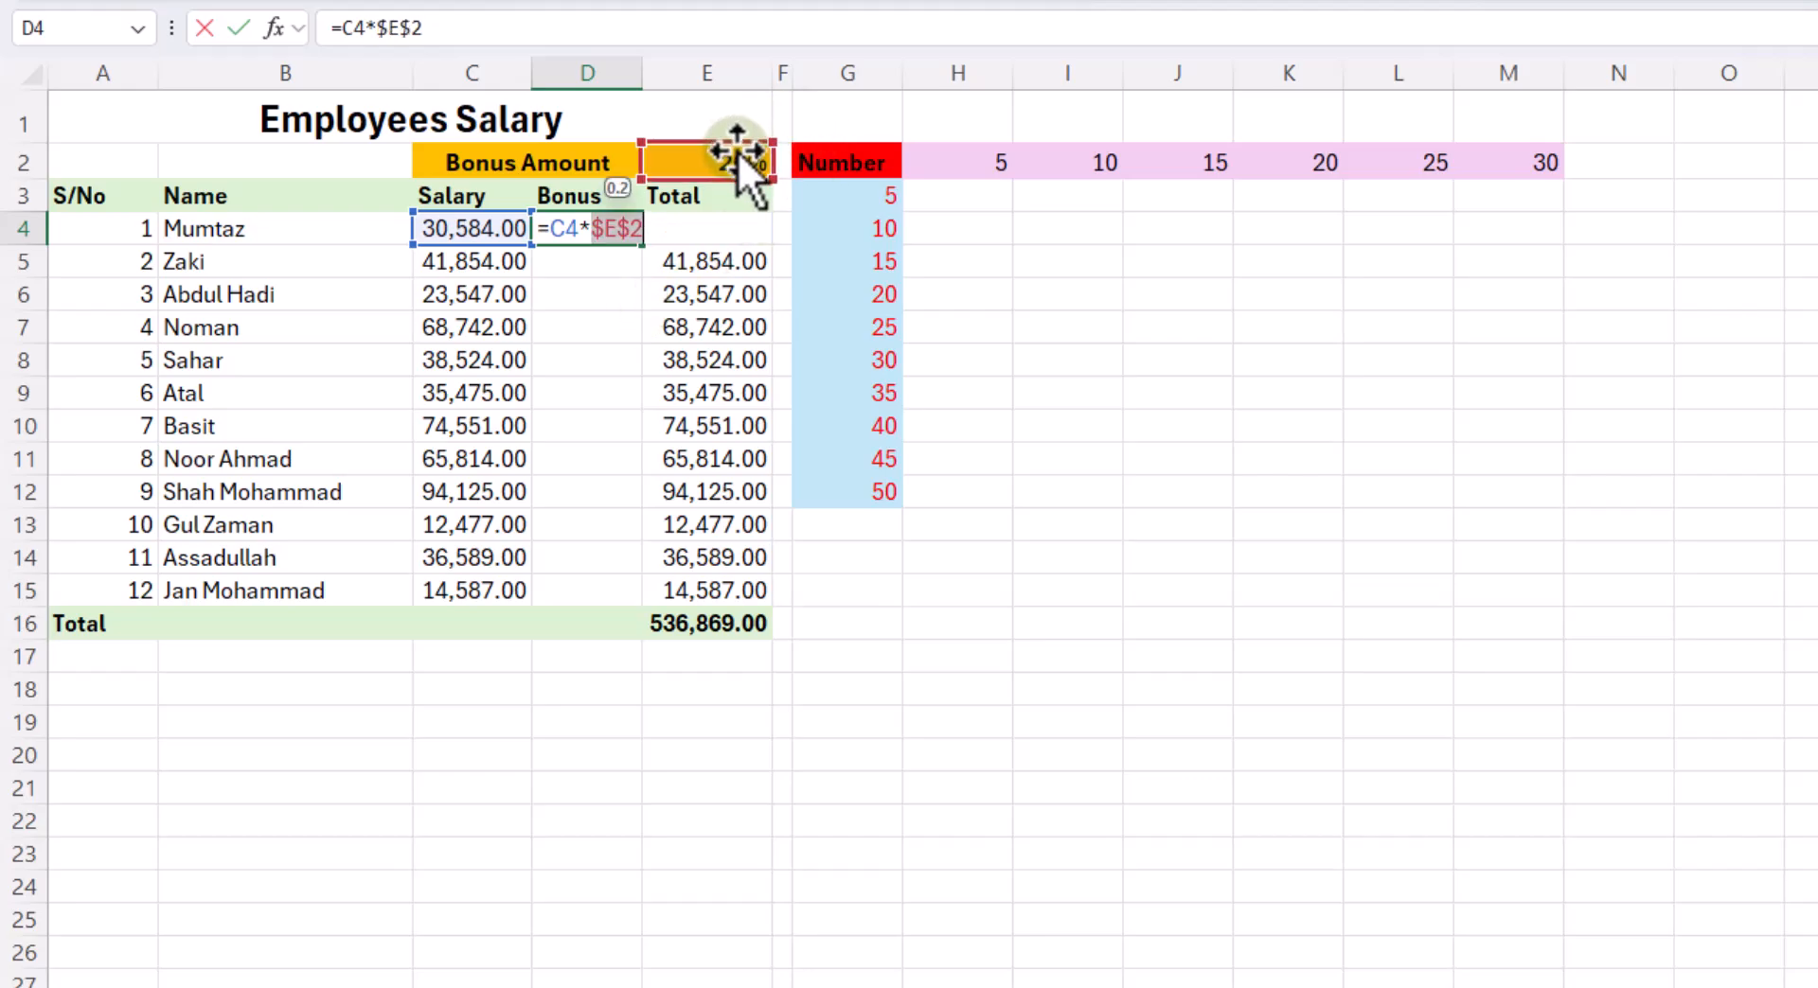
{"action": "key", "text": "Return"}
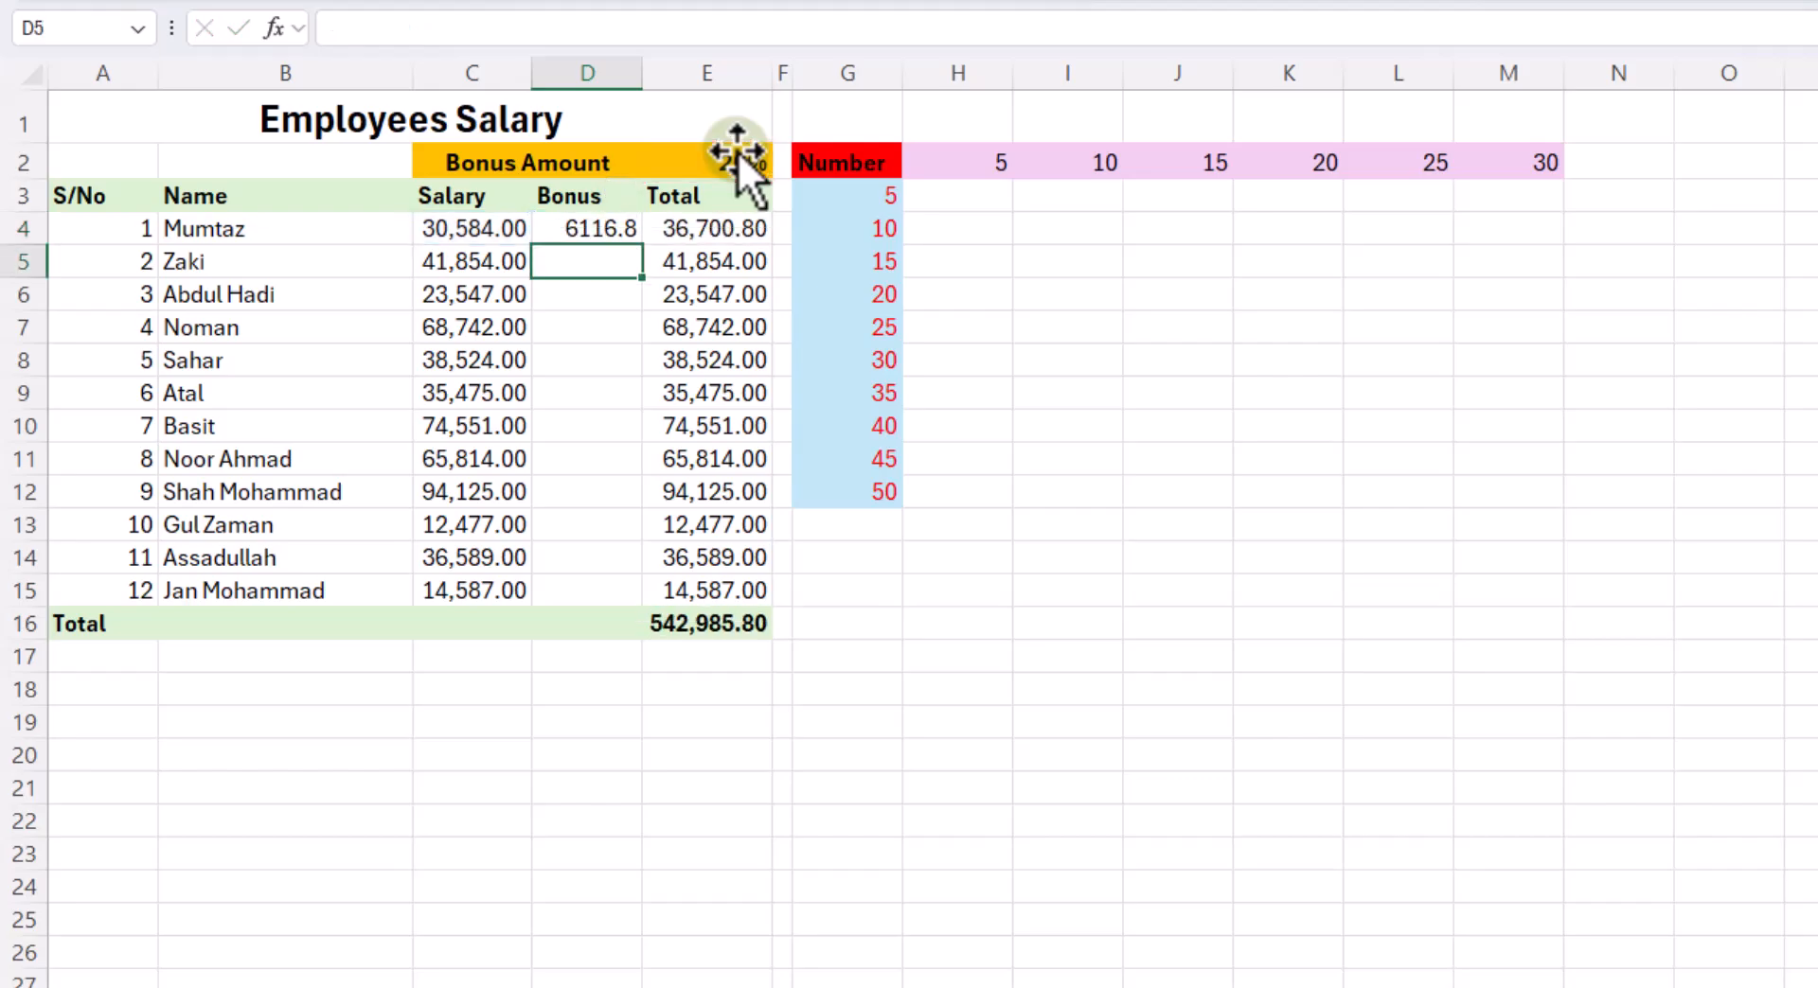
- Fill the bonus formula from D4 down to D15 and check the Bonus and Total columns
{"action": "left_click", "coordinate": [598, 233]}
{"action": "double_click", "coordinate": [642, 245]}
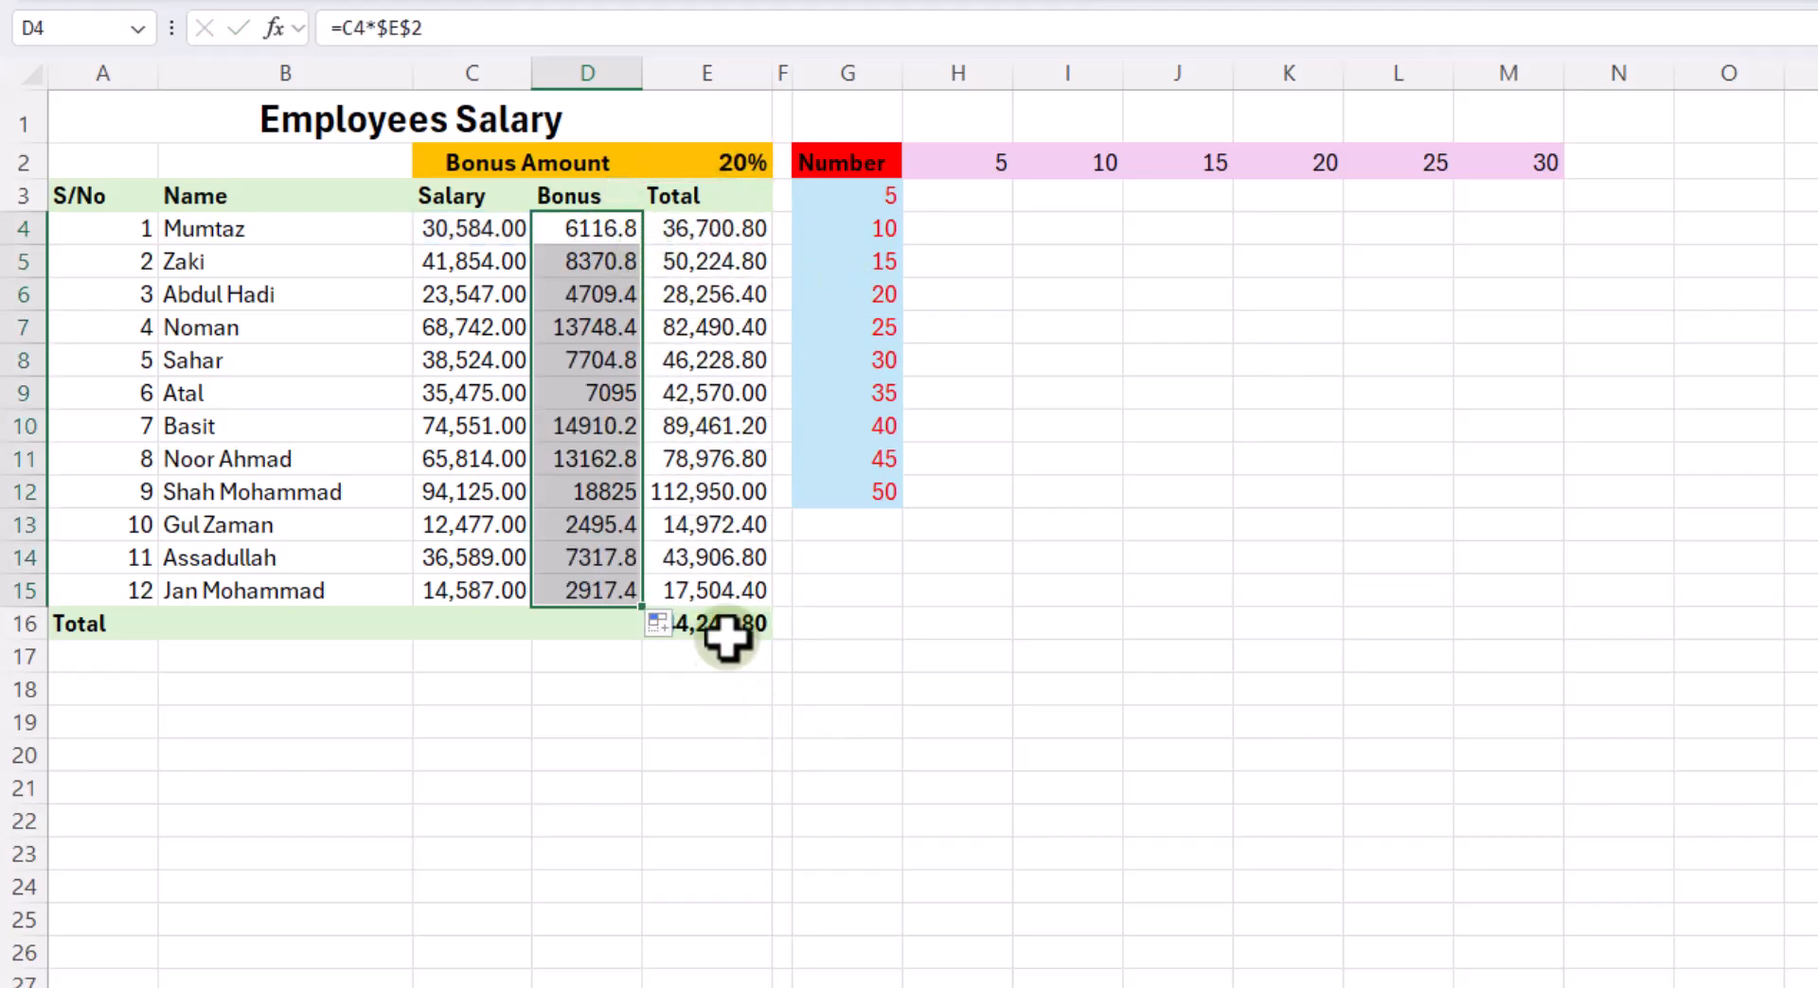
{"action": "left_click", "coordinate": [727, 458]}
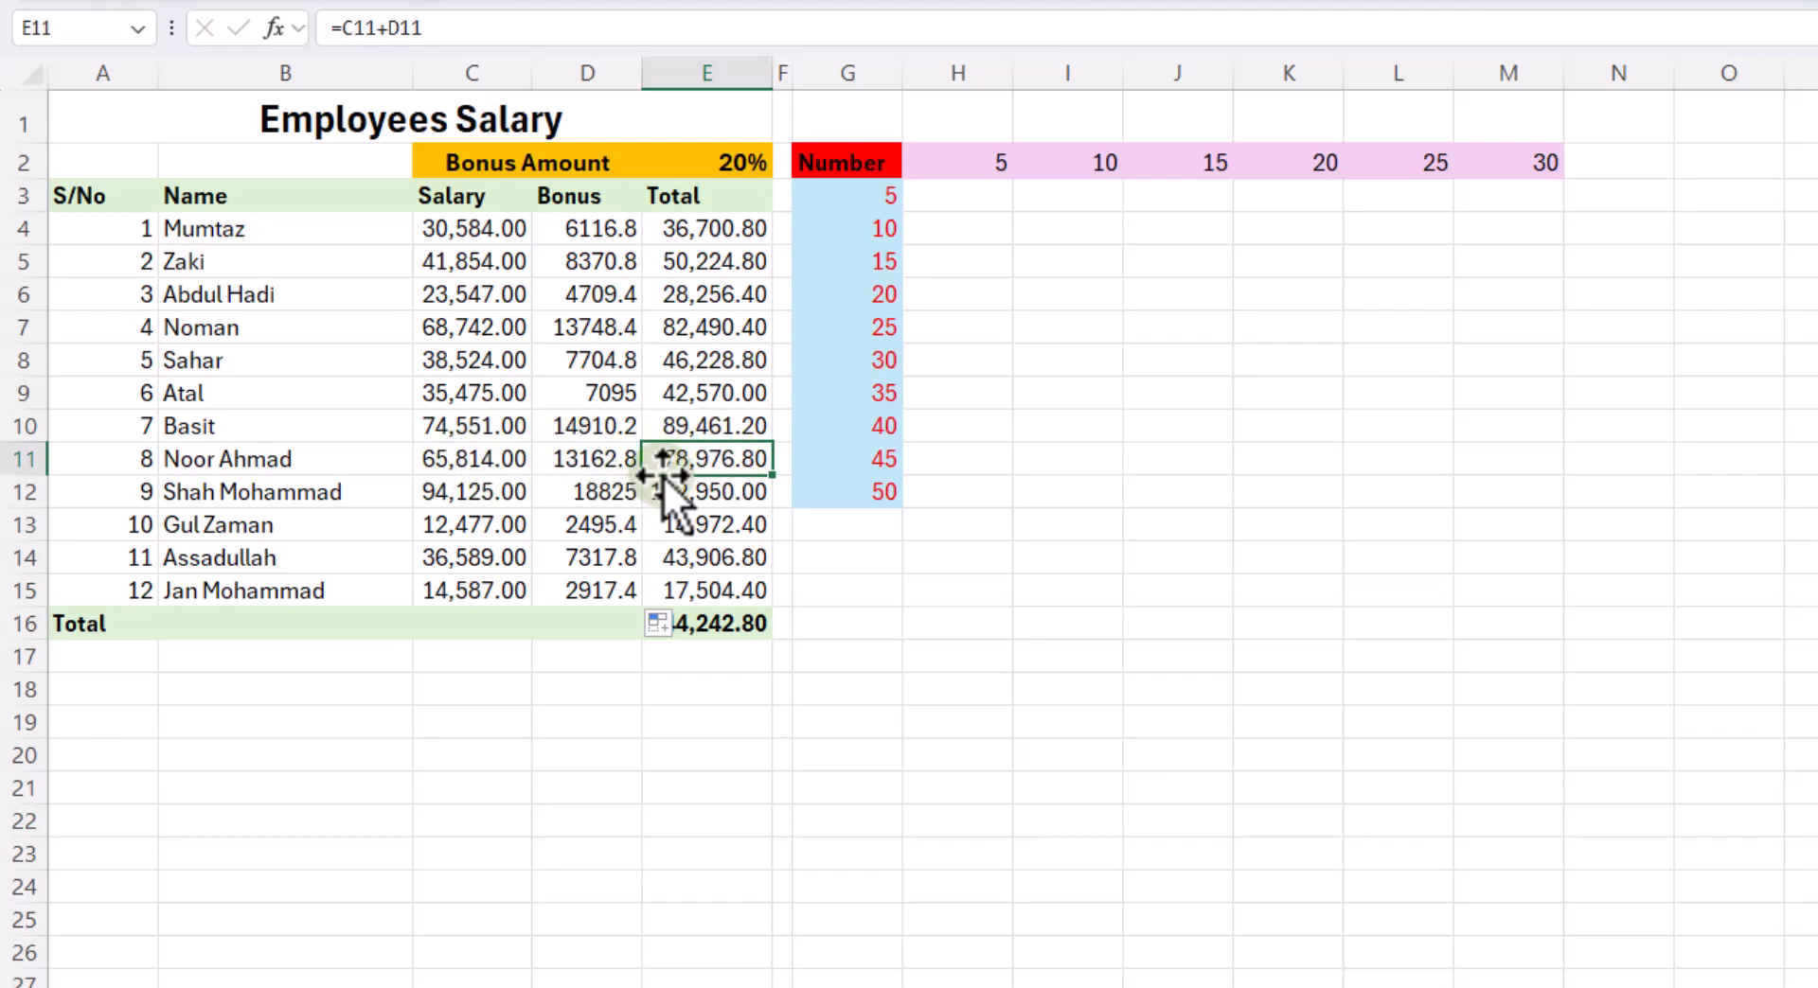
{"action": "left_click_drag", "start_coordinate": [568, 232], "coordinate": [581, 523]}
{"action": "left_click", "coordinate": [713, 257]}
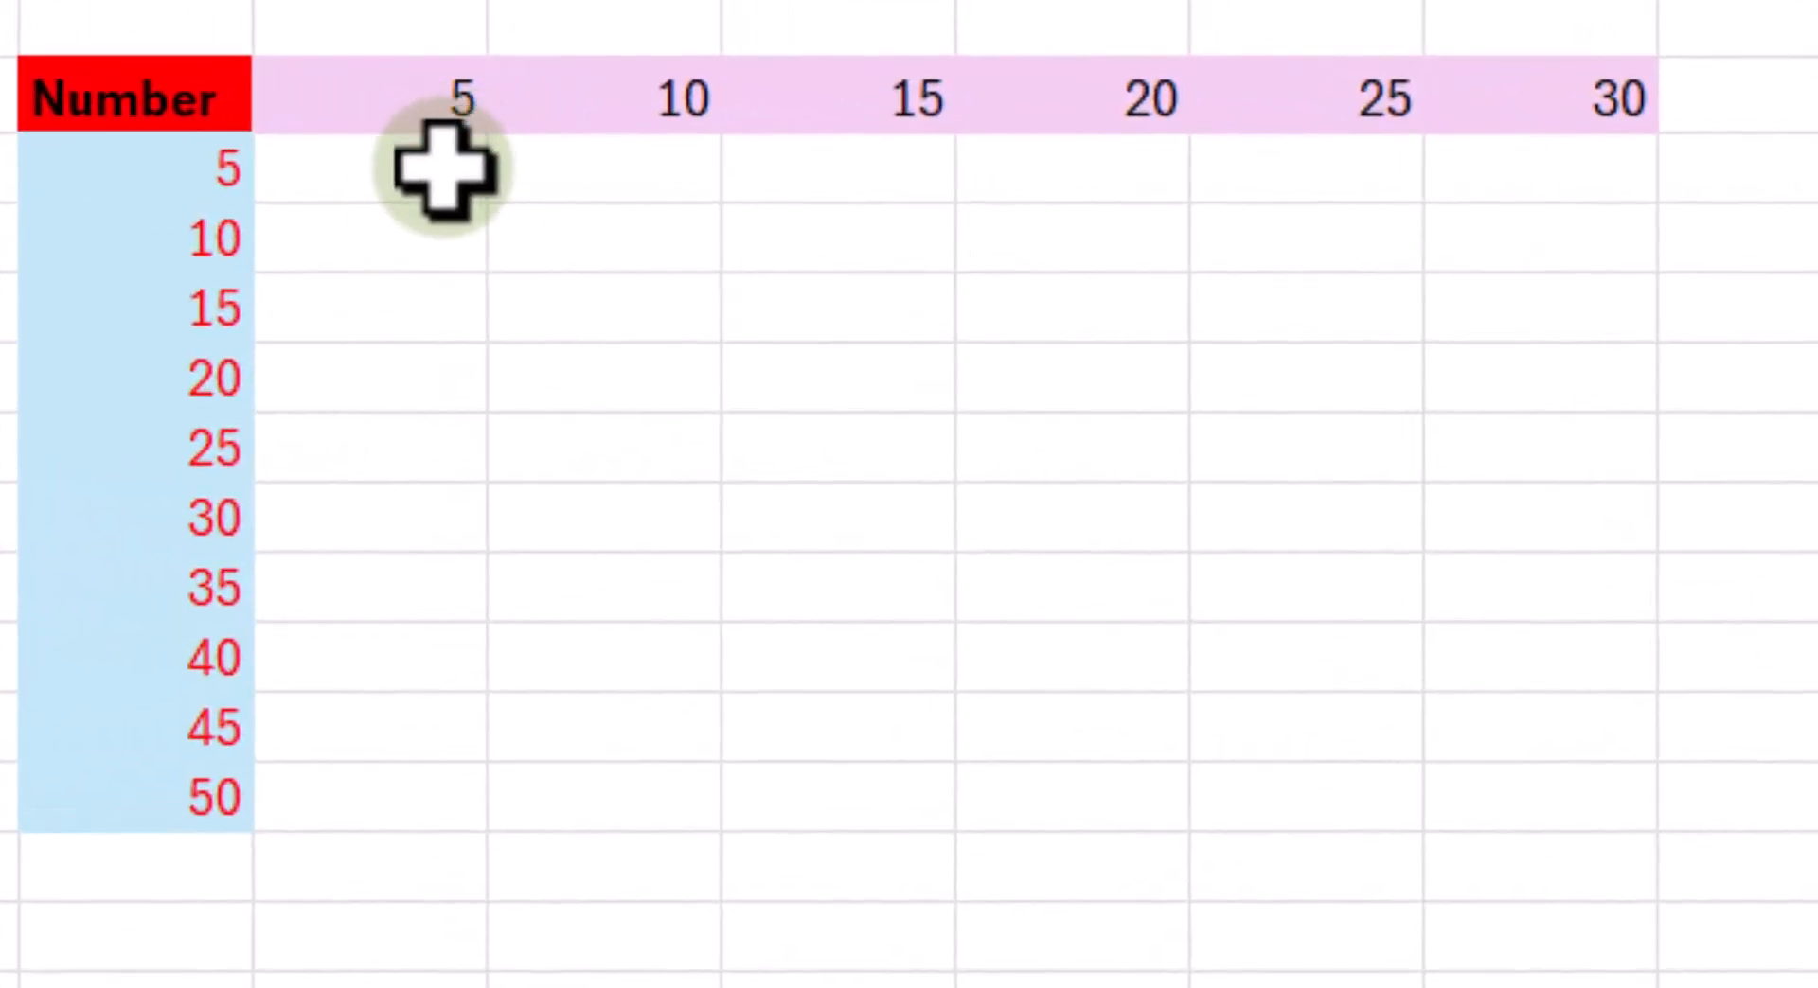
- Enter the multiplication formula =G3*H2 in H3, the first cell of the Number grid
{"action": "left_click", "coordinate": [443, 171]}
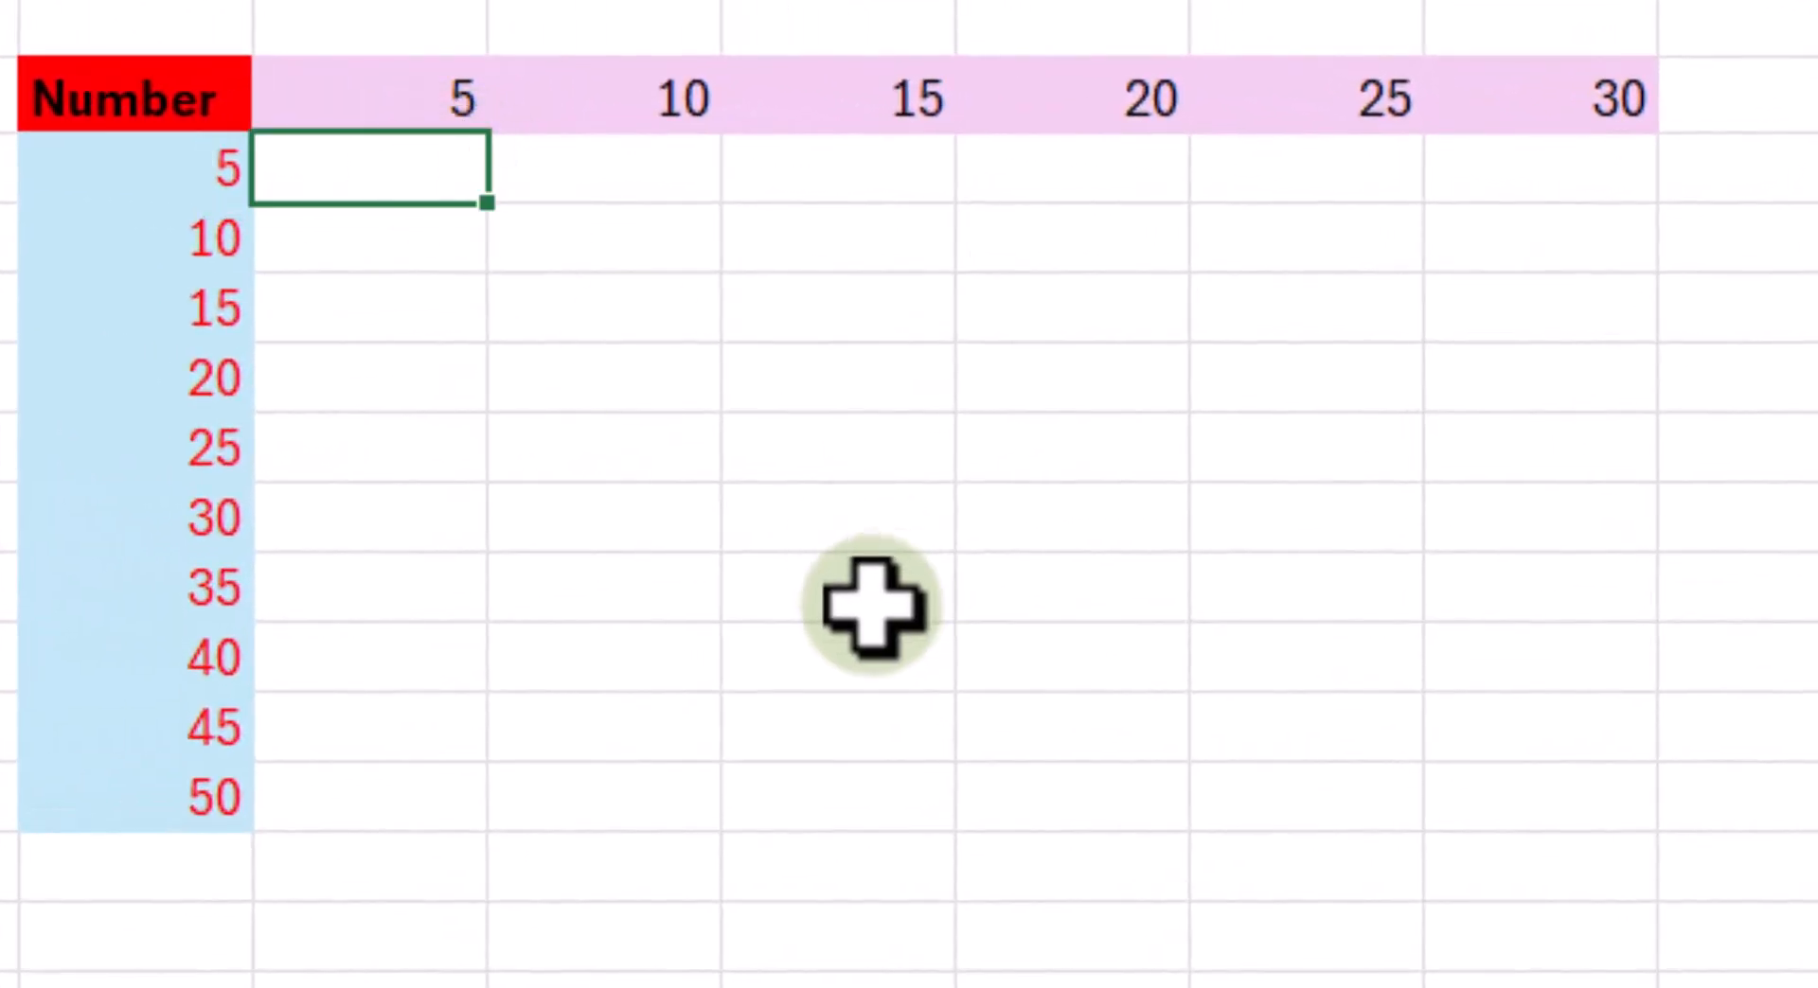
{"action": "type", "text": "="}
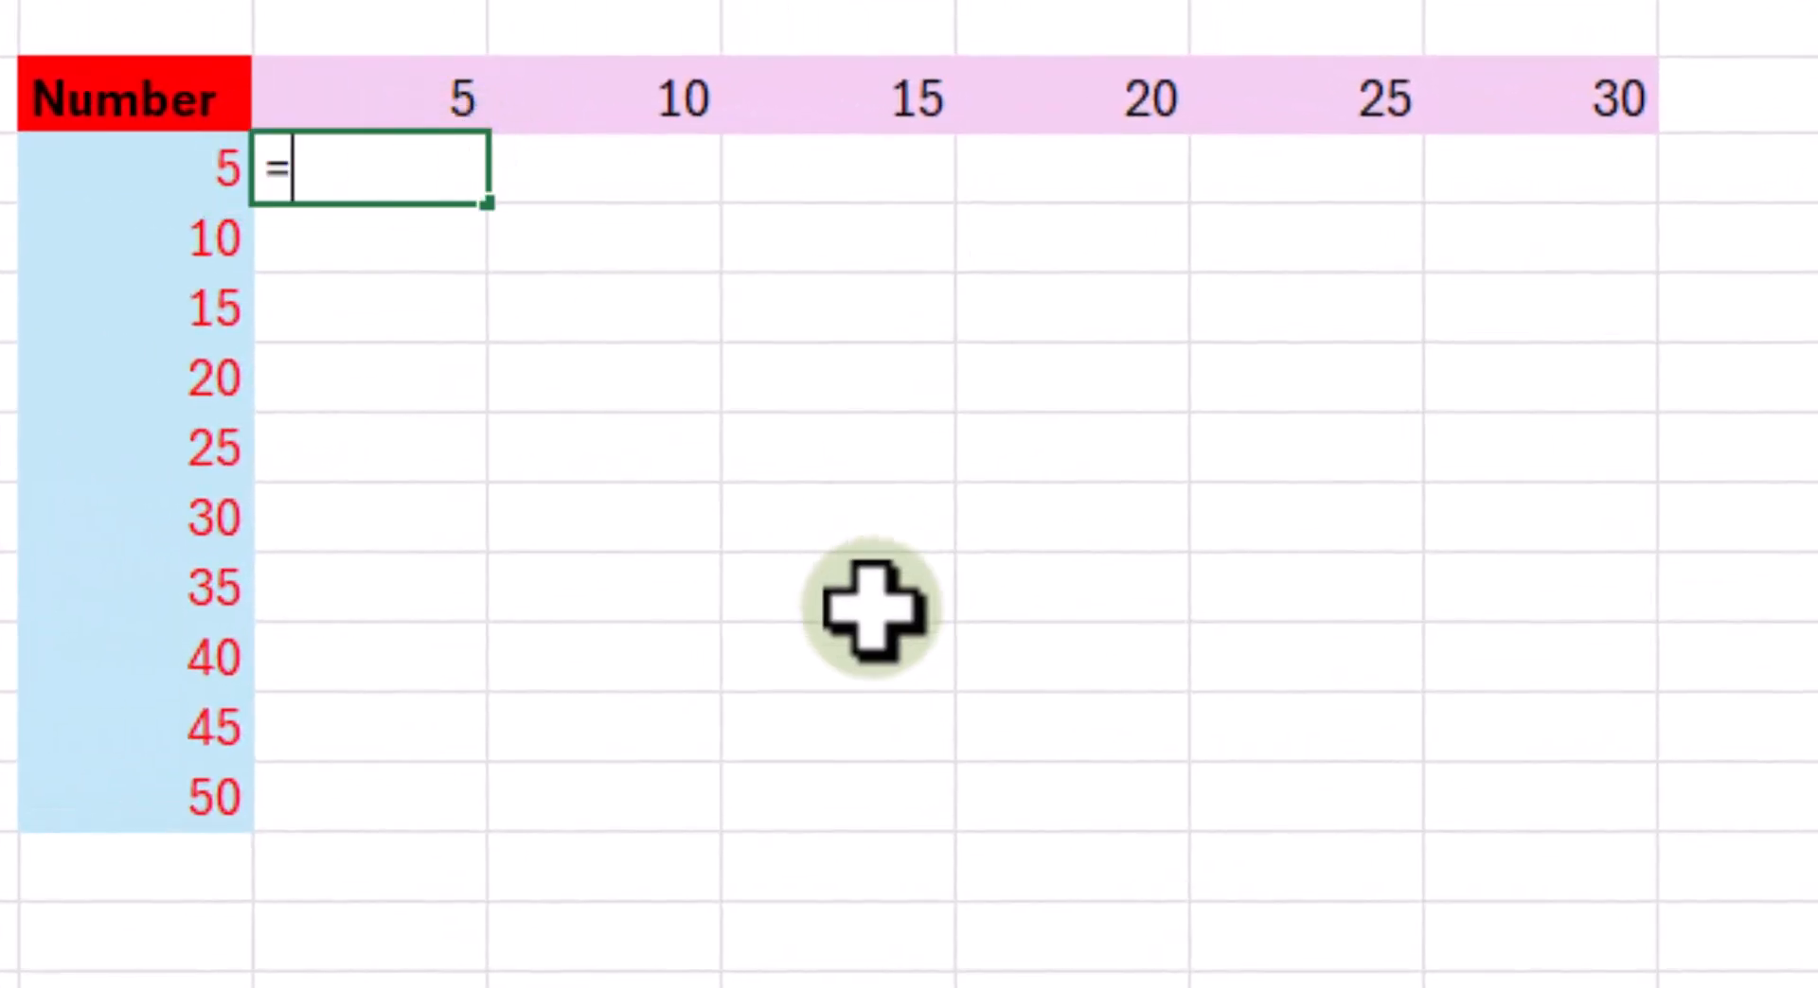
{"action": "left_click", "coordinate": [209, 185]}
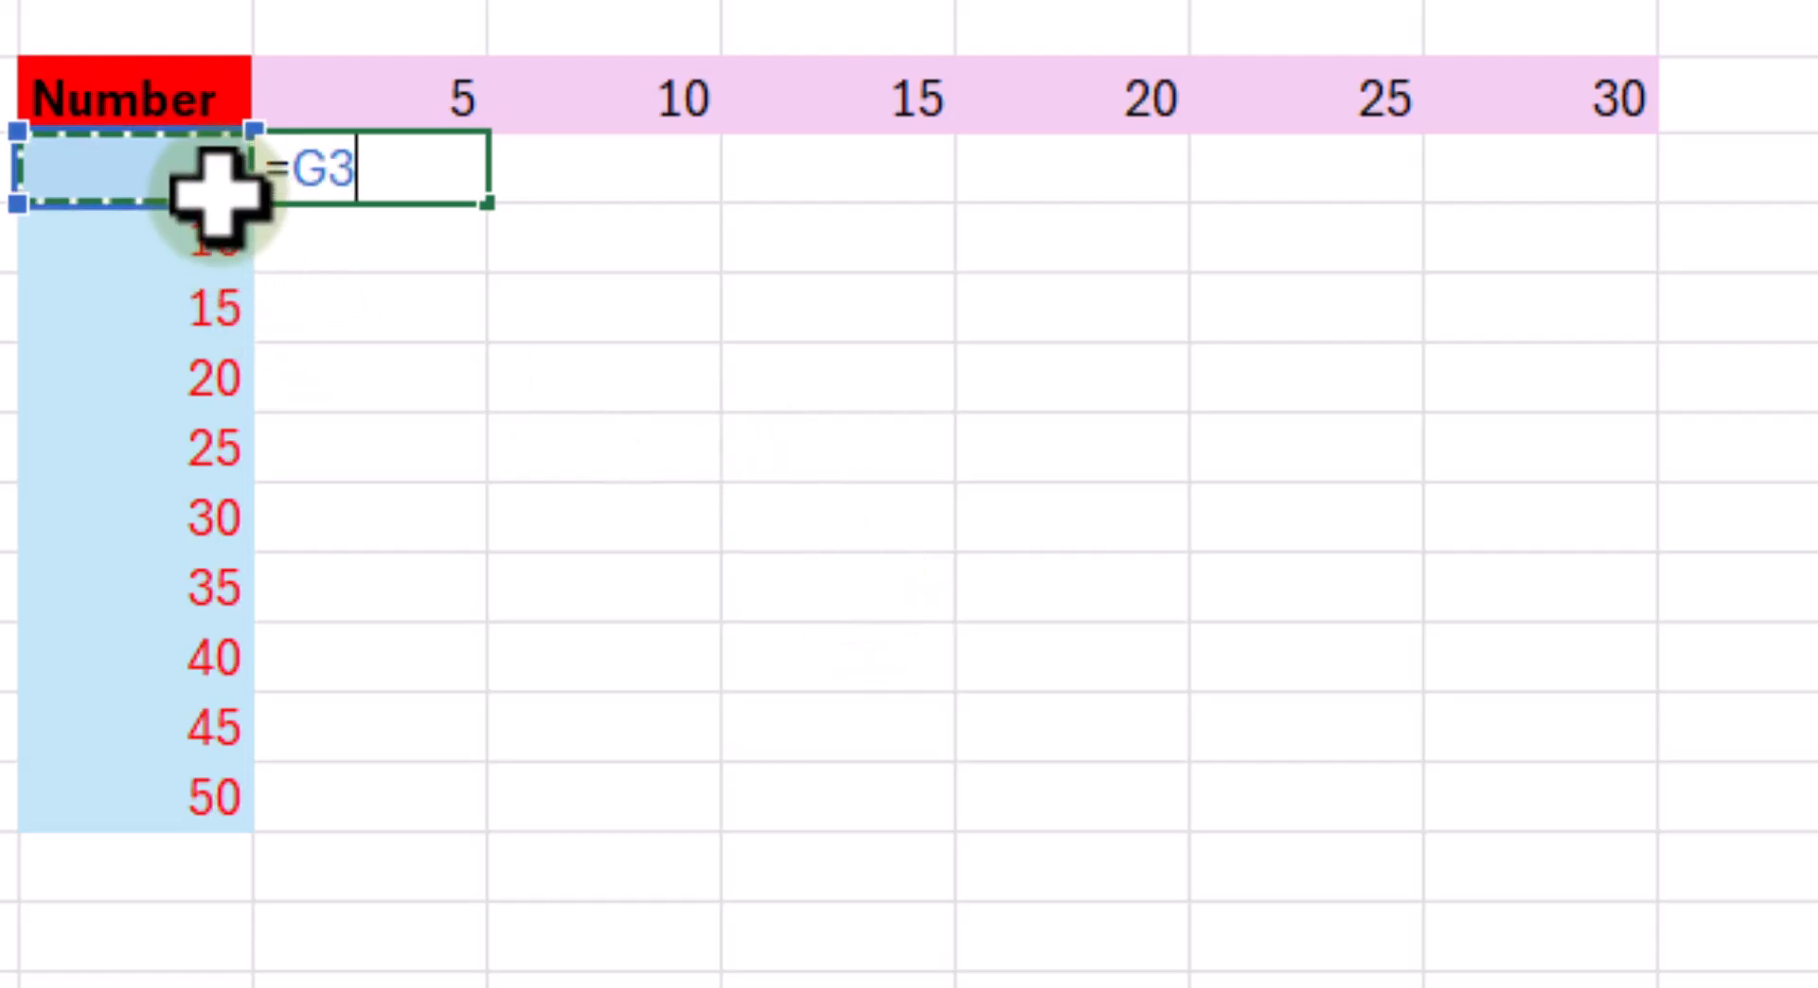
{"action": "type", "text": "*"}
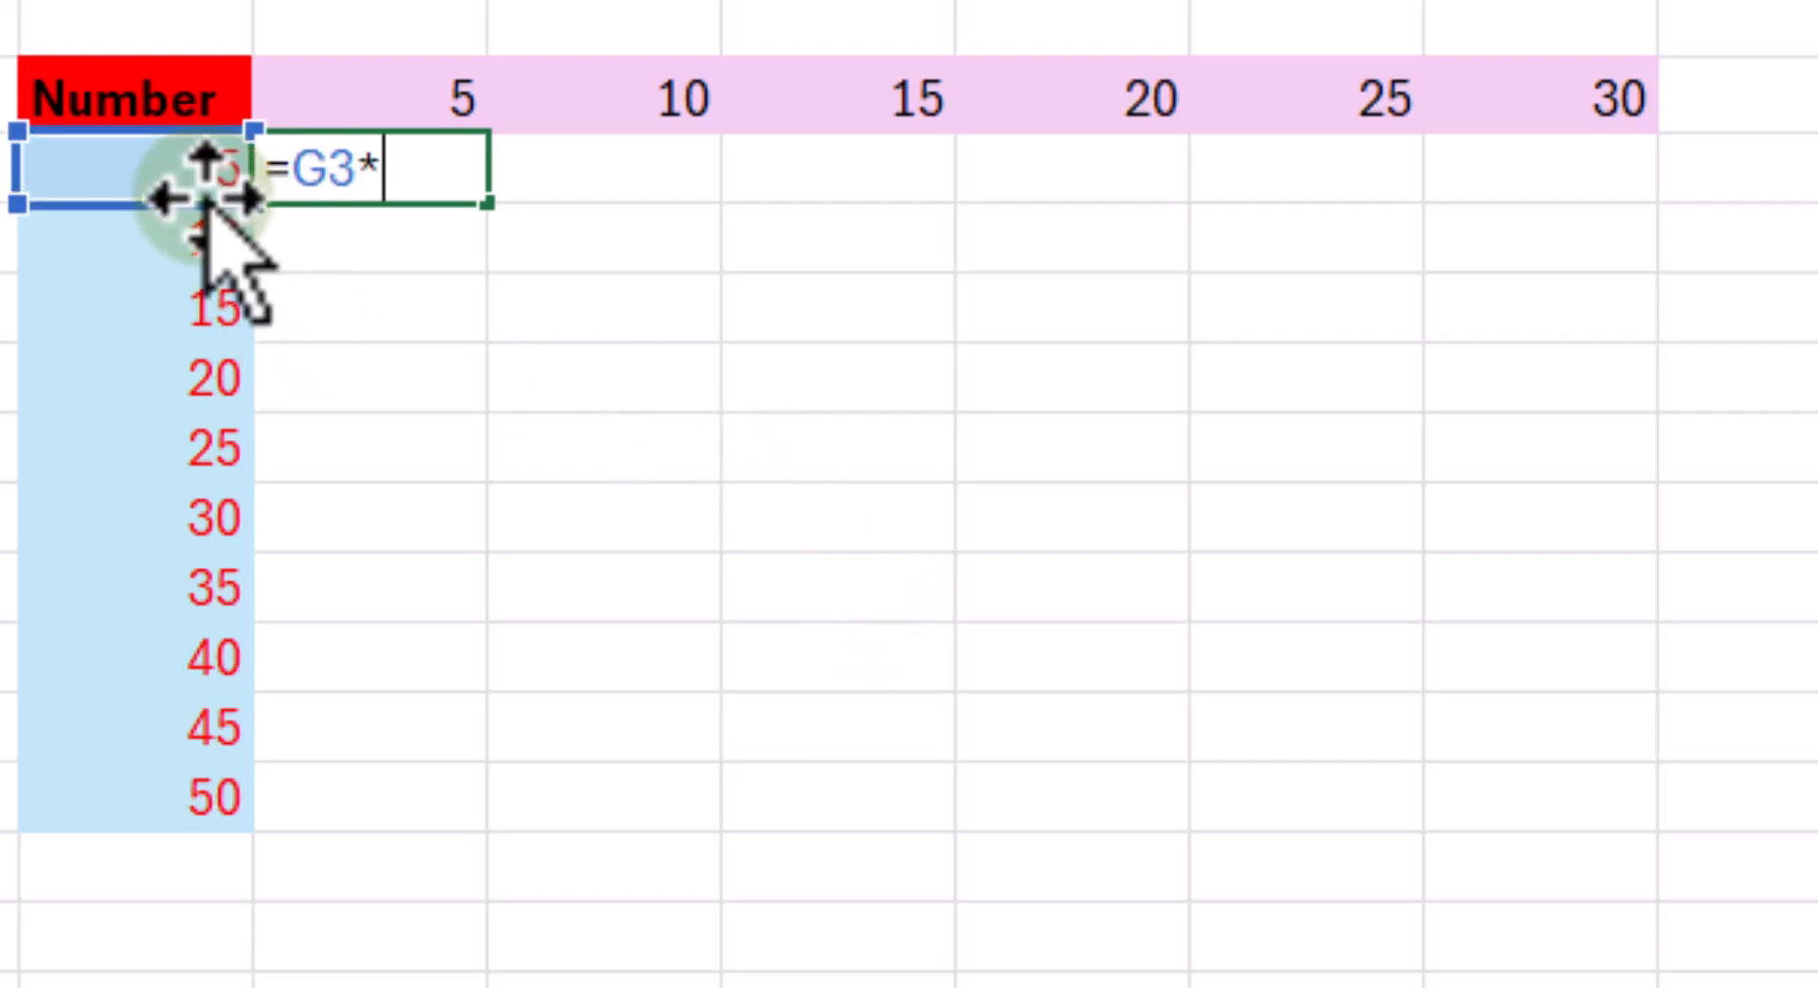
{"action": "left_click", "coordinate": [378, 89]}
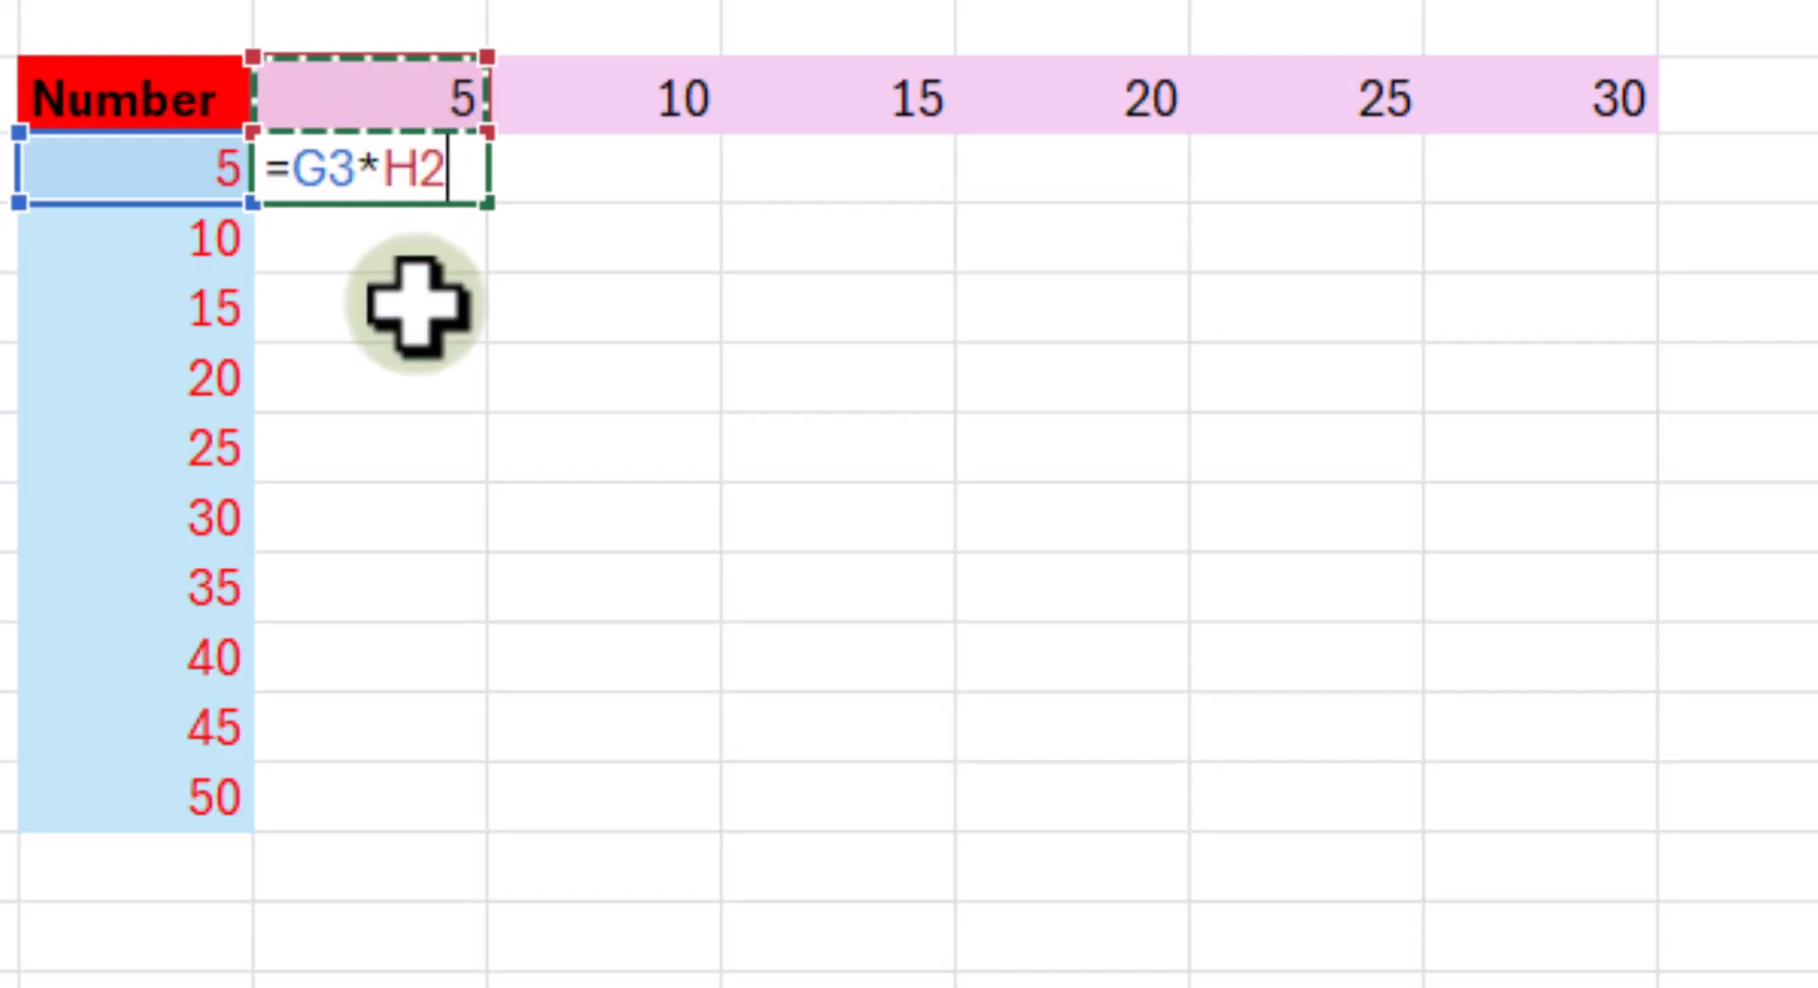
{"action": "key", "text": "Return"}
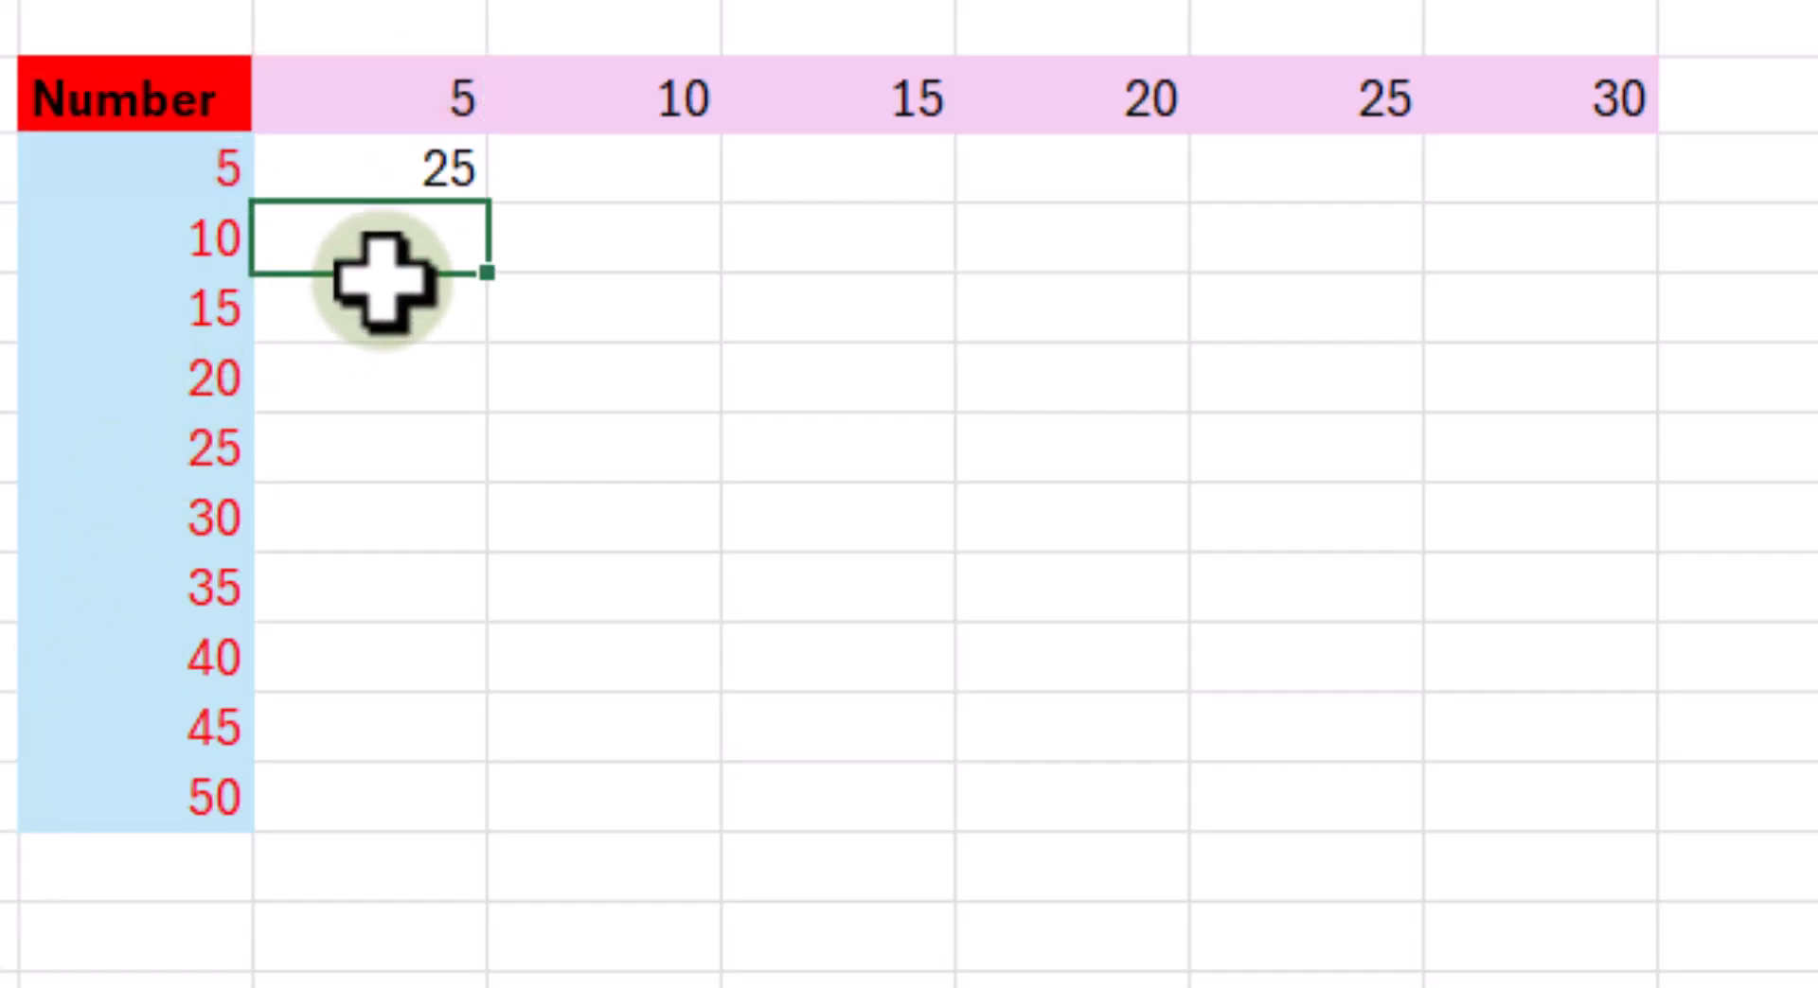
- Fill the multiplication formula from H3 down to H12 and auto-fit the width of column H
{"action": "left_click", "coordinate": [421, 171]}
{"action": "left_click_drag", "start_coordinate": [489, 206], "coordinate": [446, 831]}
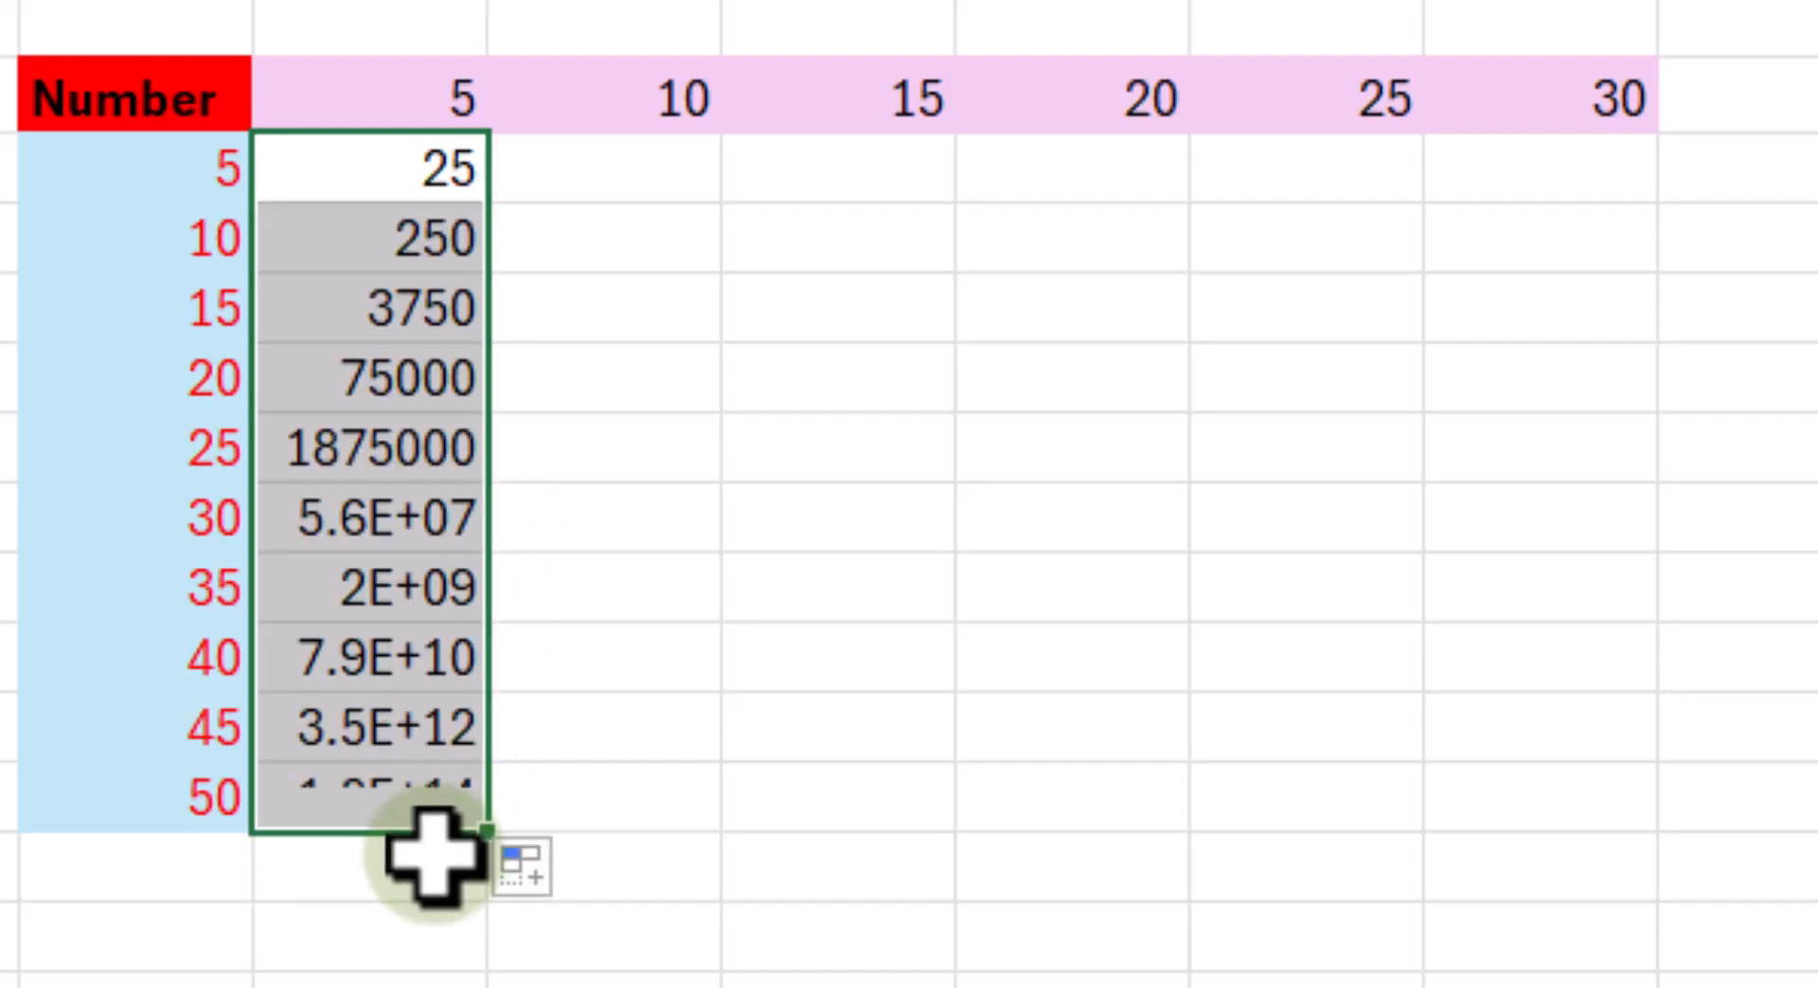
{"action": "left_click", "coordinate": [975, 809]}
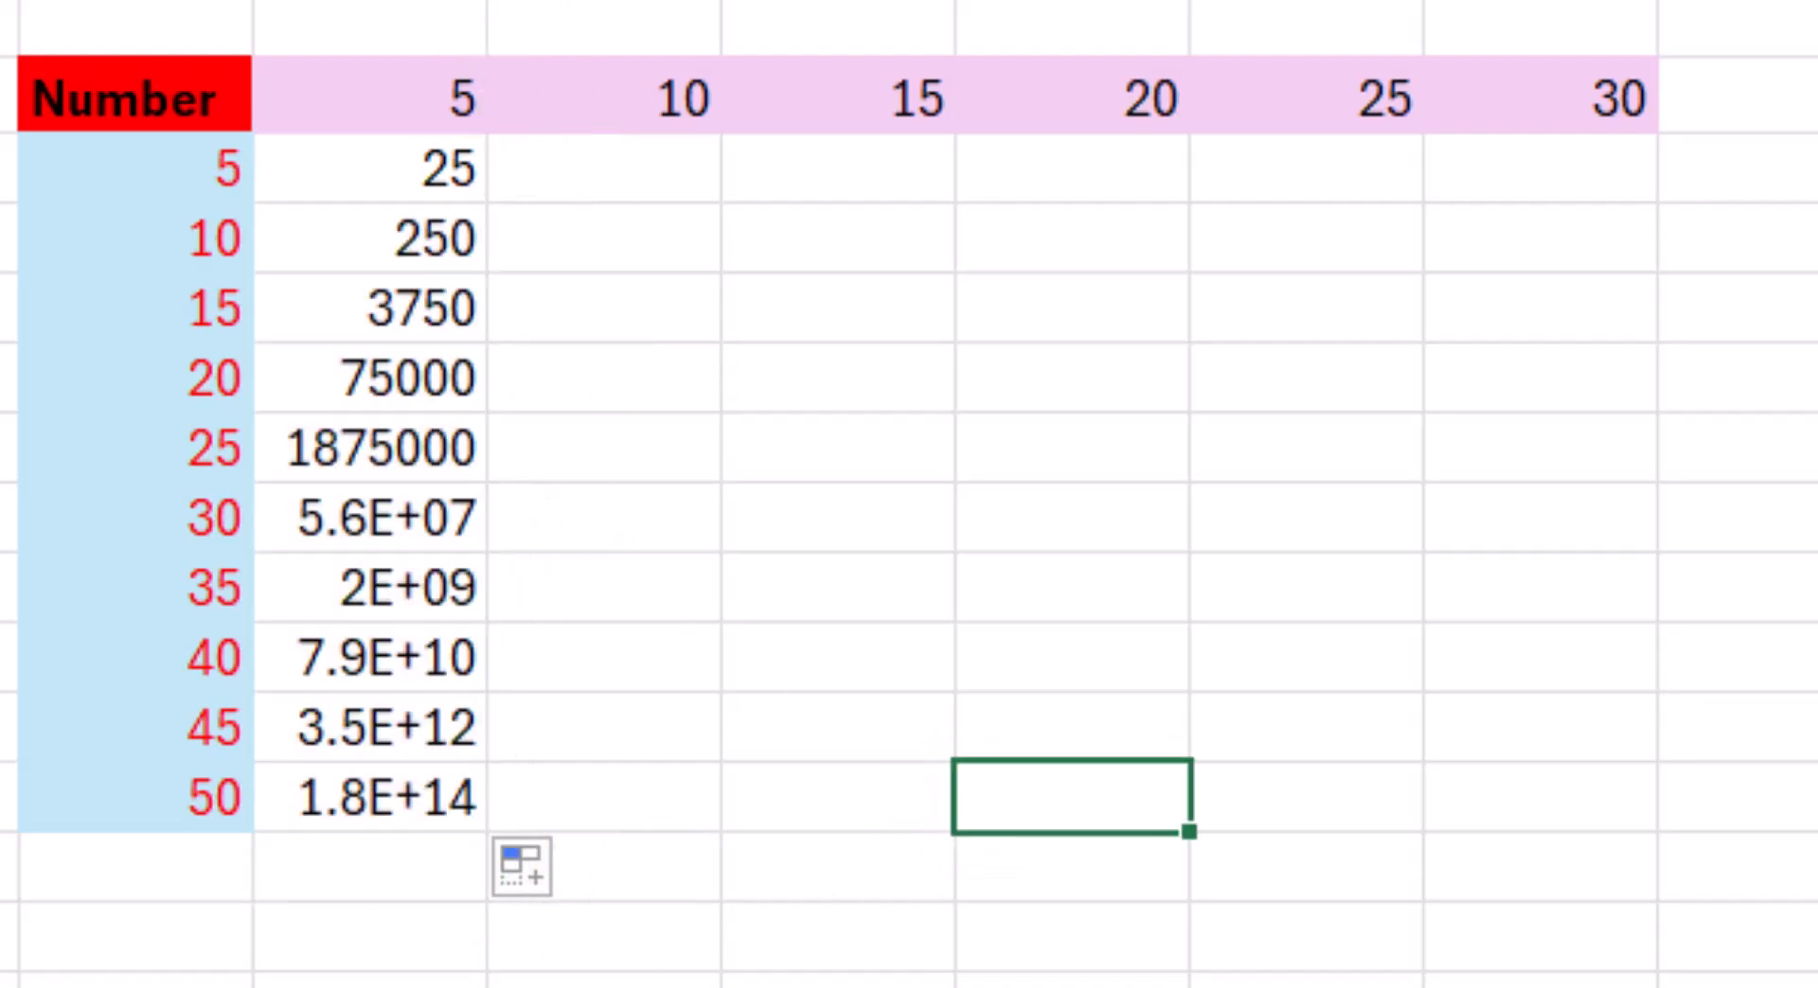
{"action": "double_click", "coordinate": [488, 2]}
{"action": "left_click", "coordinate": [720, 537]}
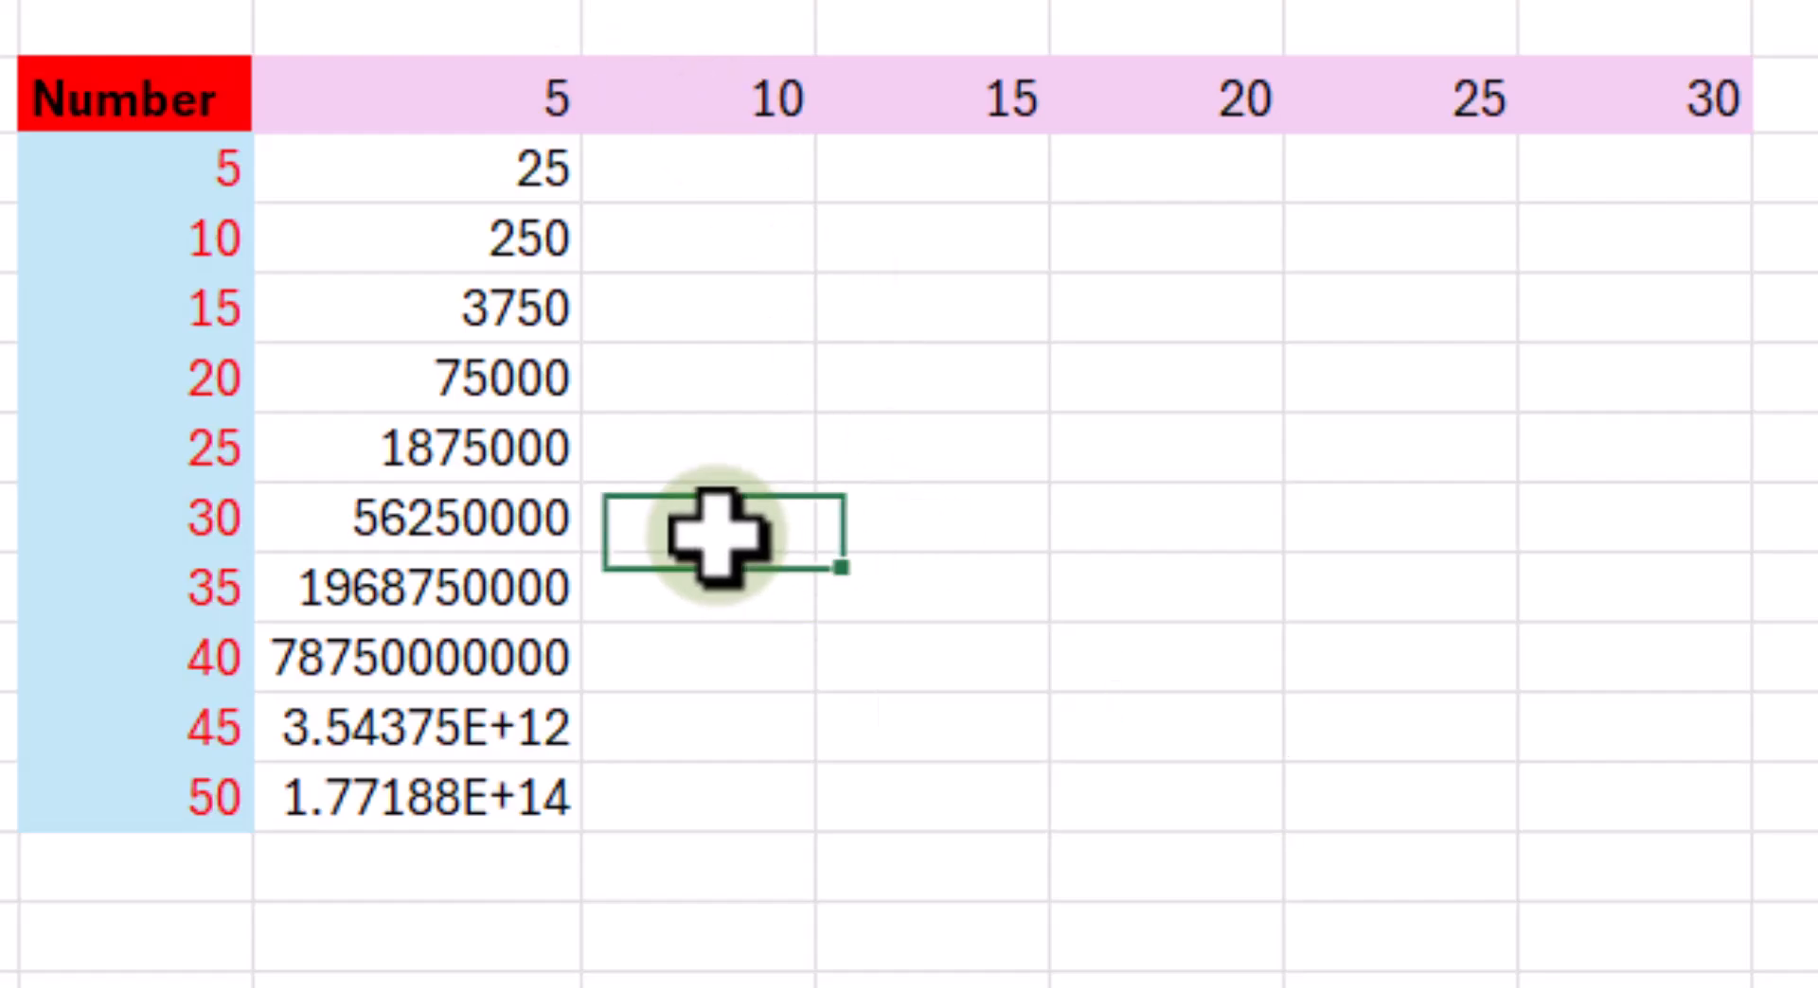
- Inspect the cell references in the copied formula in H4
{"action": "left_click", "coordinate": [516, 246]}
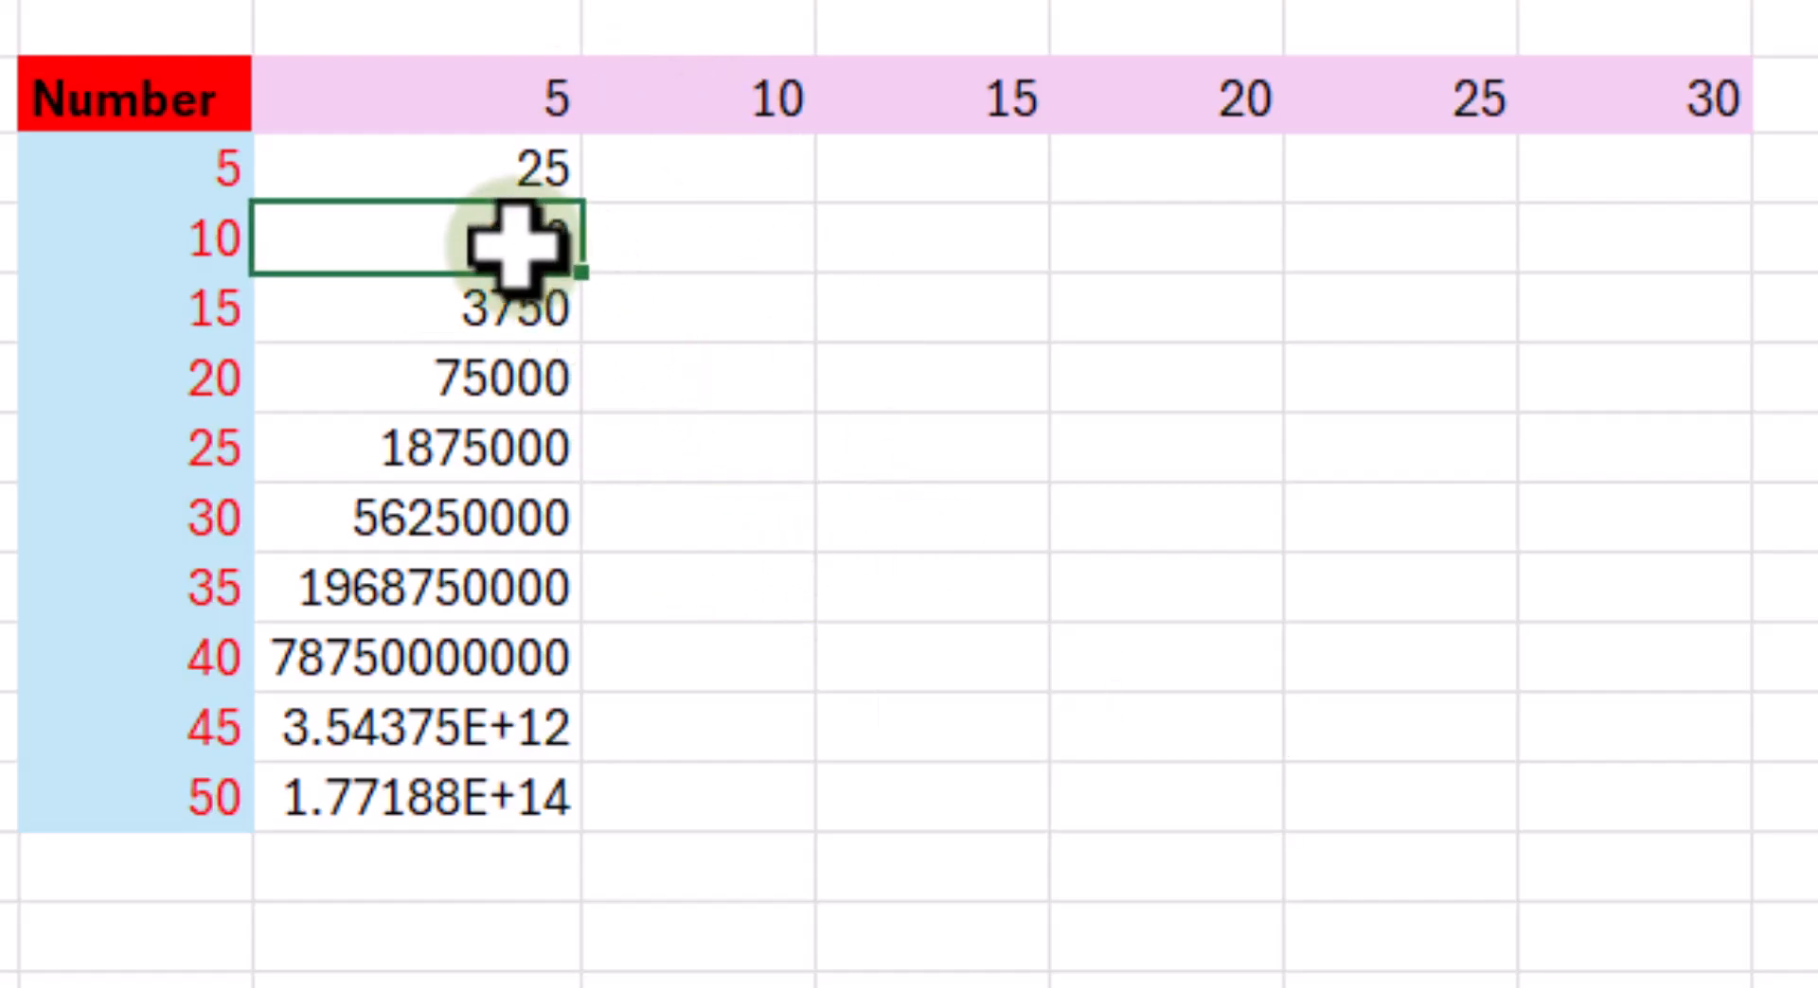
{"action": "double_click", "coordinate": [516, 244]}
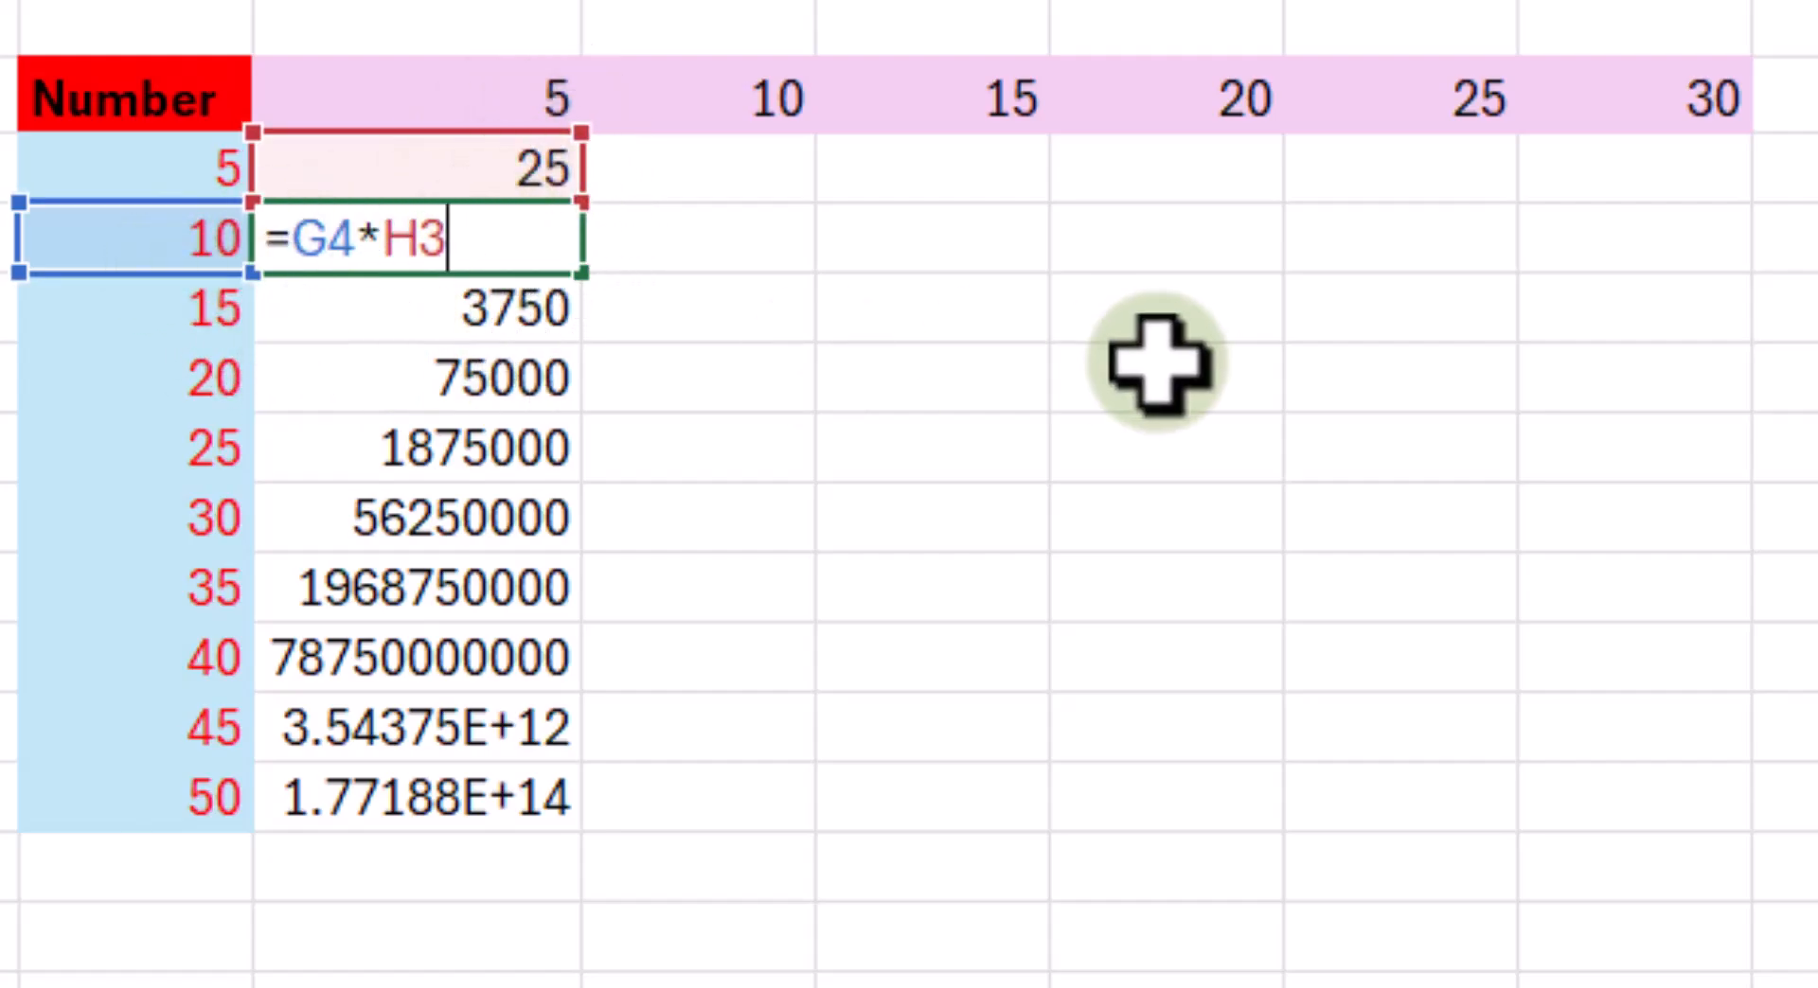
{"action": "key", "text": "Return"}
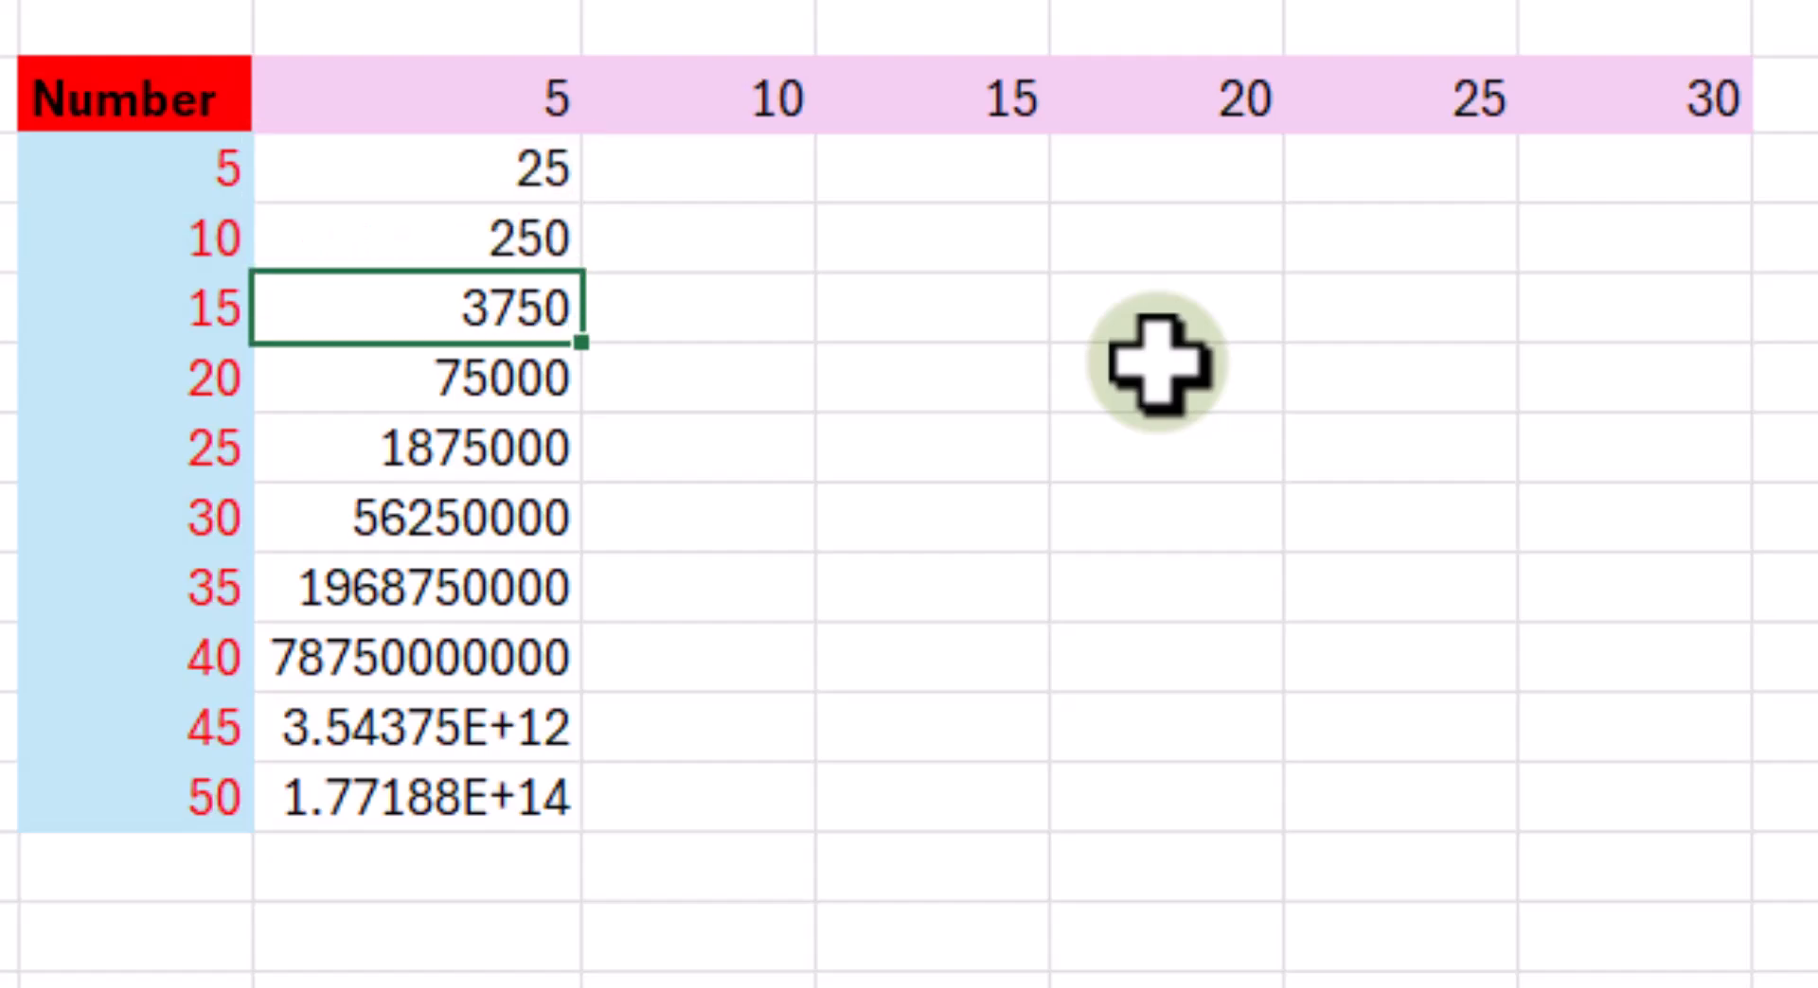
- Fill the relative-reference formula from H3 across to M3 and inspect the references in L3
{"action": "left_click", "coordinate": [524, 175]}
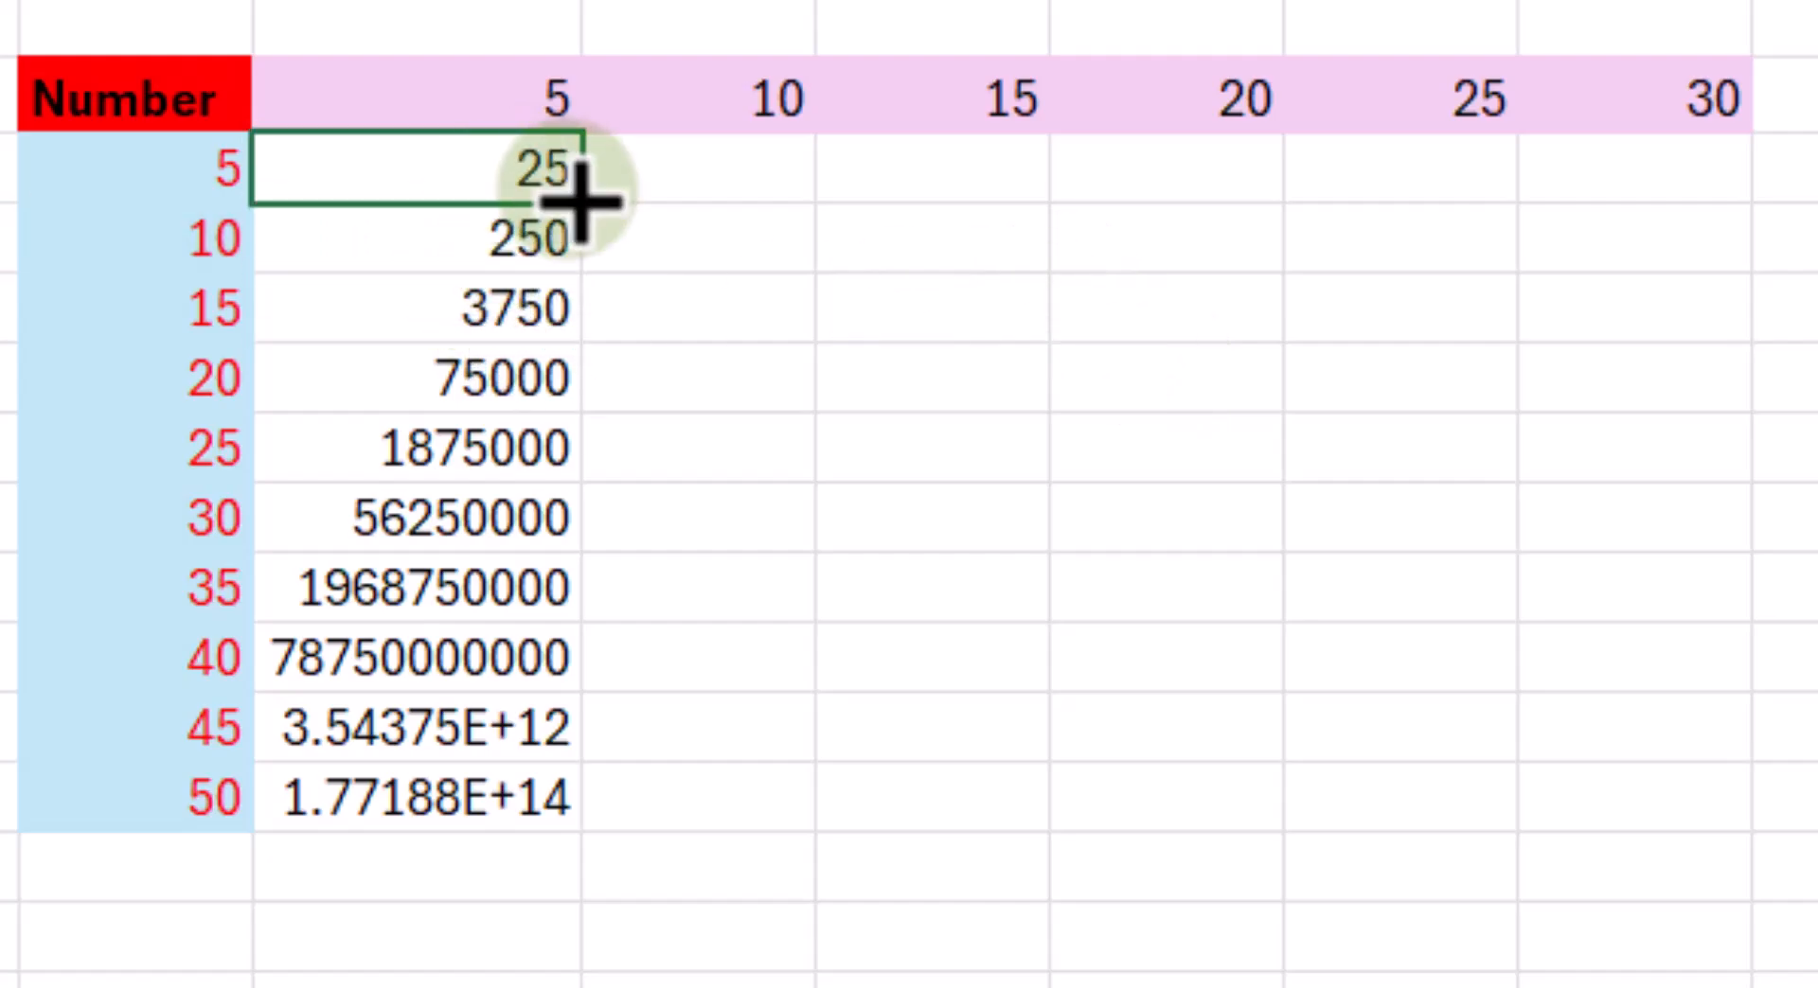
{"action": "left_click_drag", "start_coordinate": [586, 196], "coordinate": [1719, 256]}
{"action": "left_click", "coordinate": [1400, 171]}
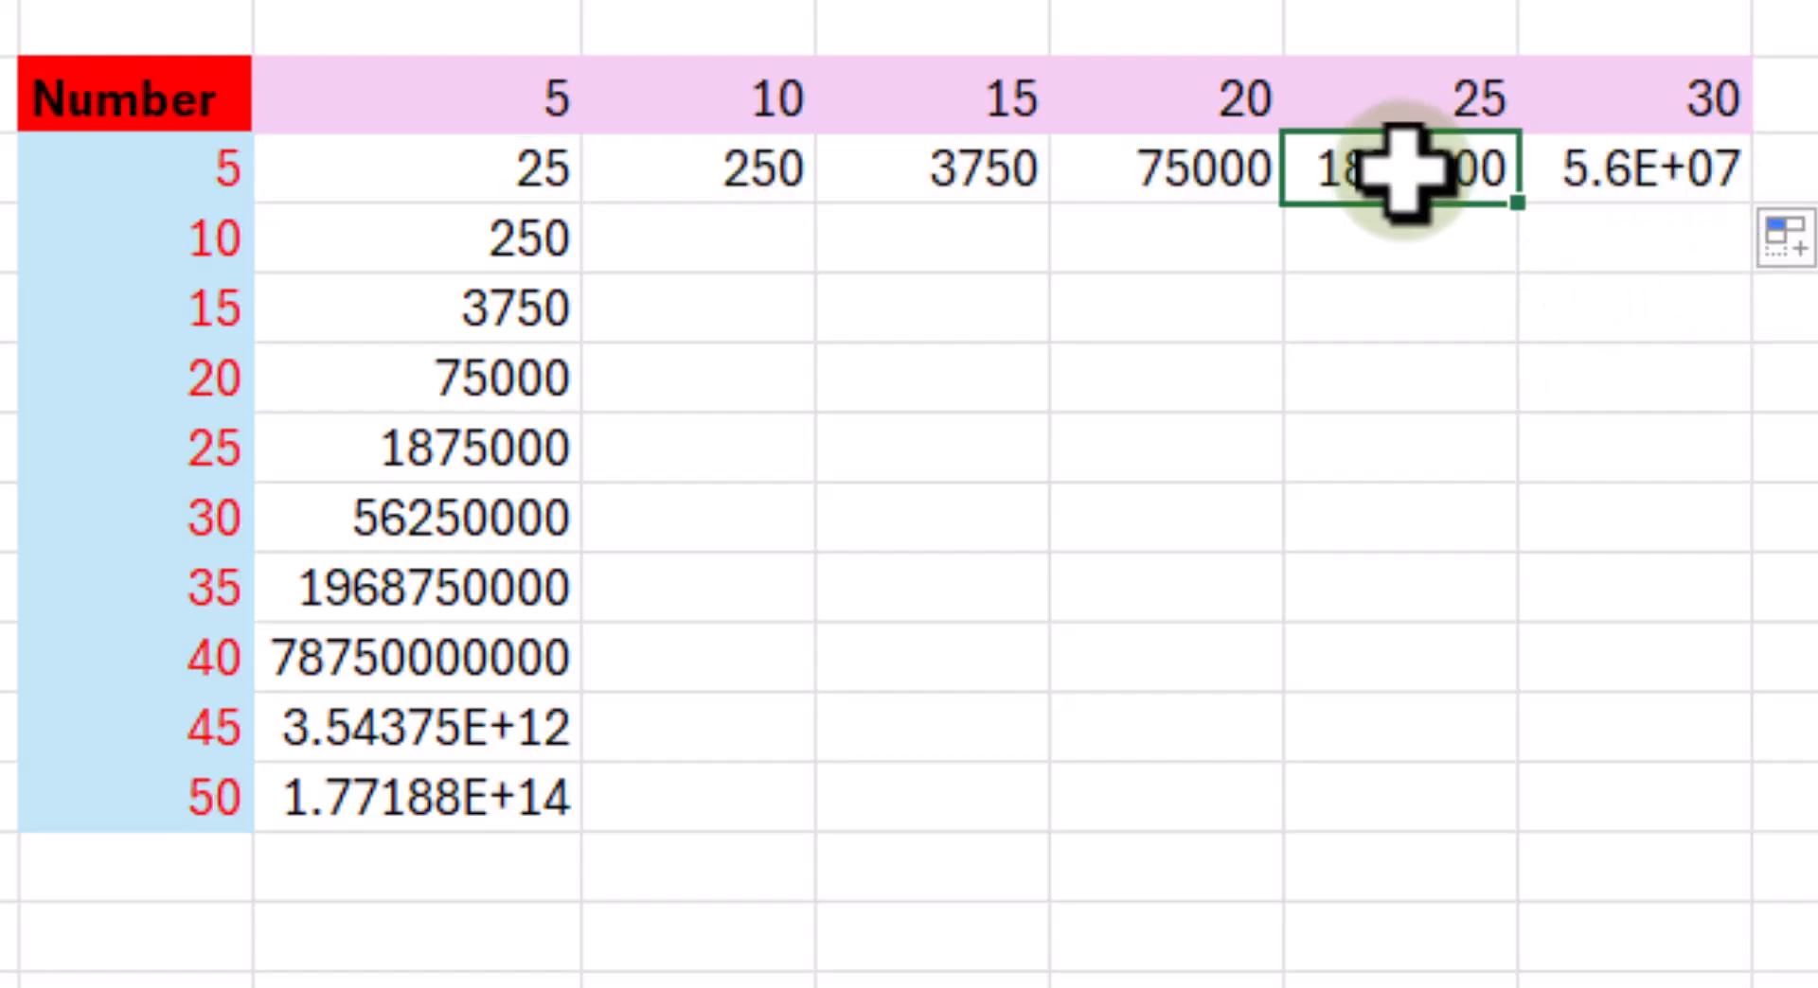
{"action": "double_click", "coordinate": [1399, 170]}
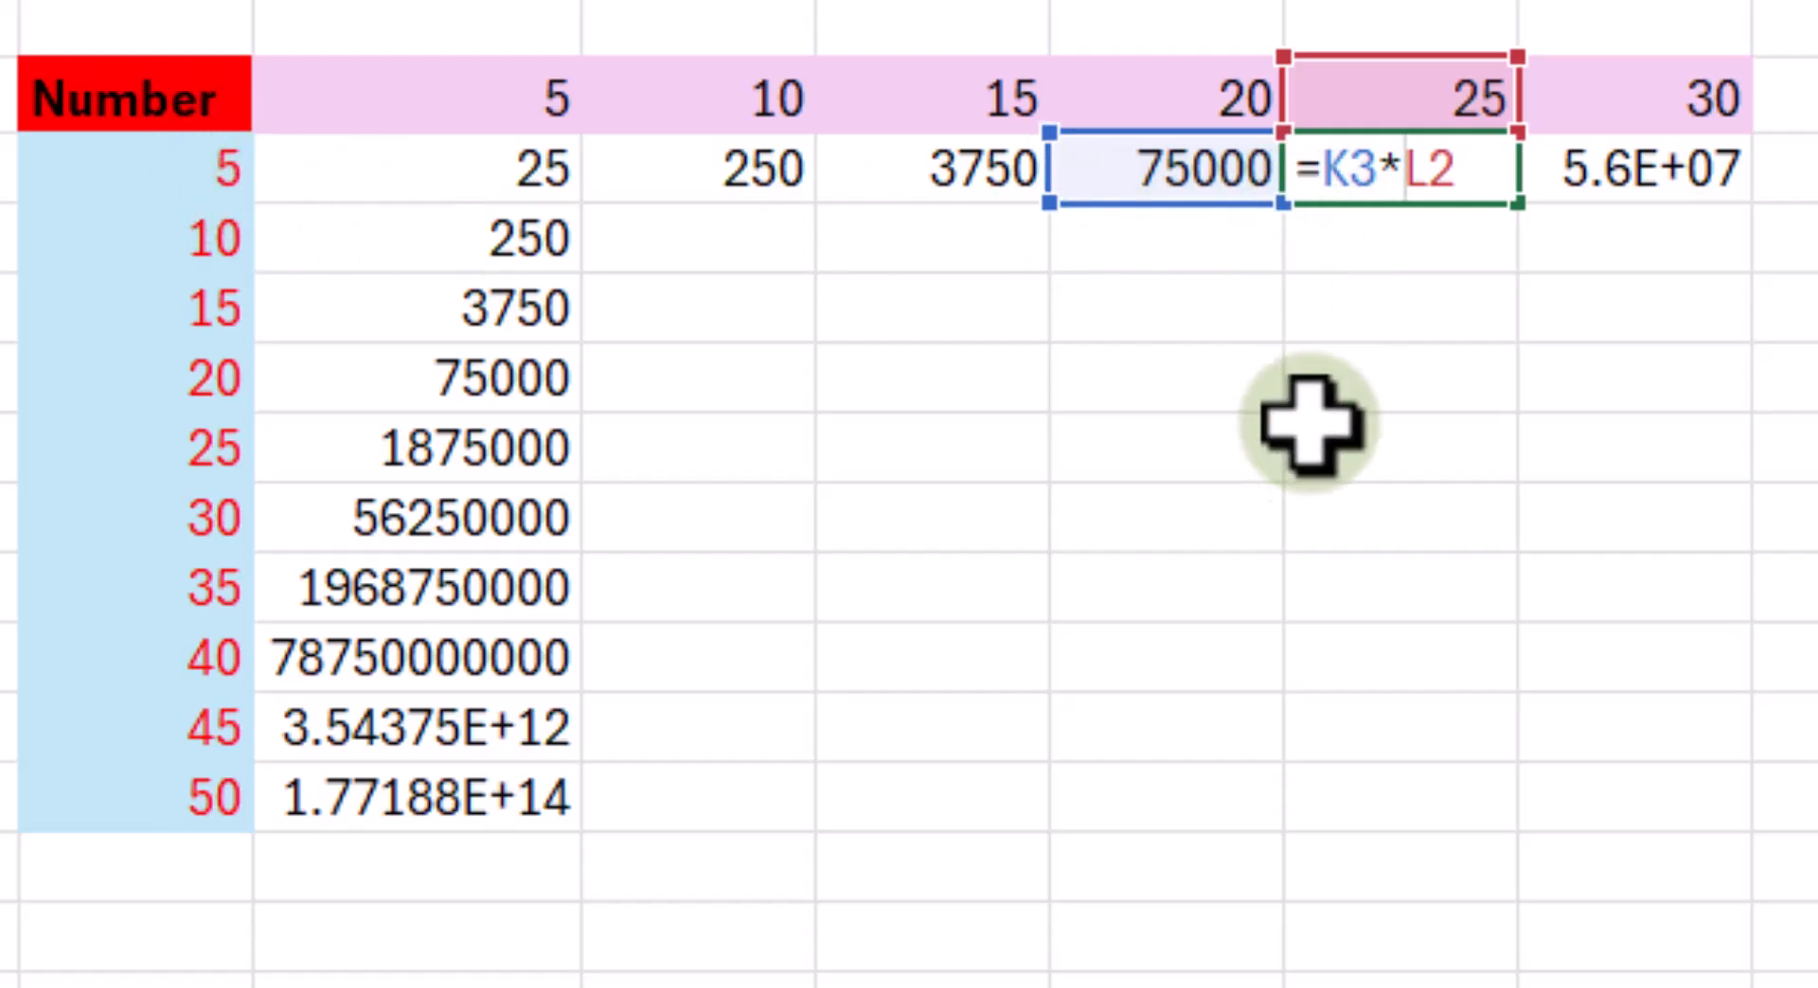
{"action": "left_click", "coordinate": [1310, 730]}
{"action": "left_click_drag", "start_coordinate": [487, 171], "coordinate": [1664, 739]}
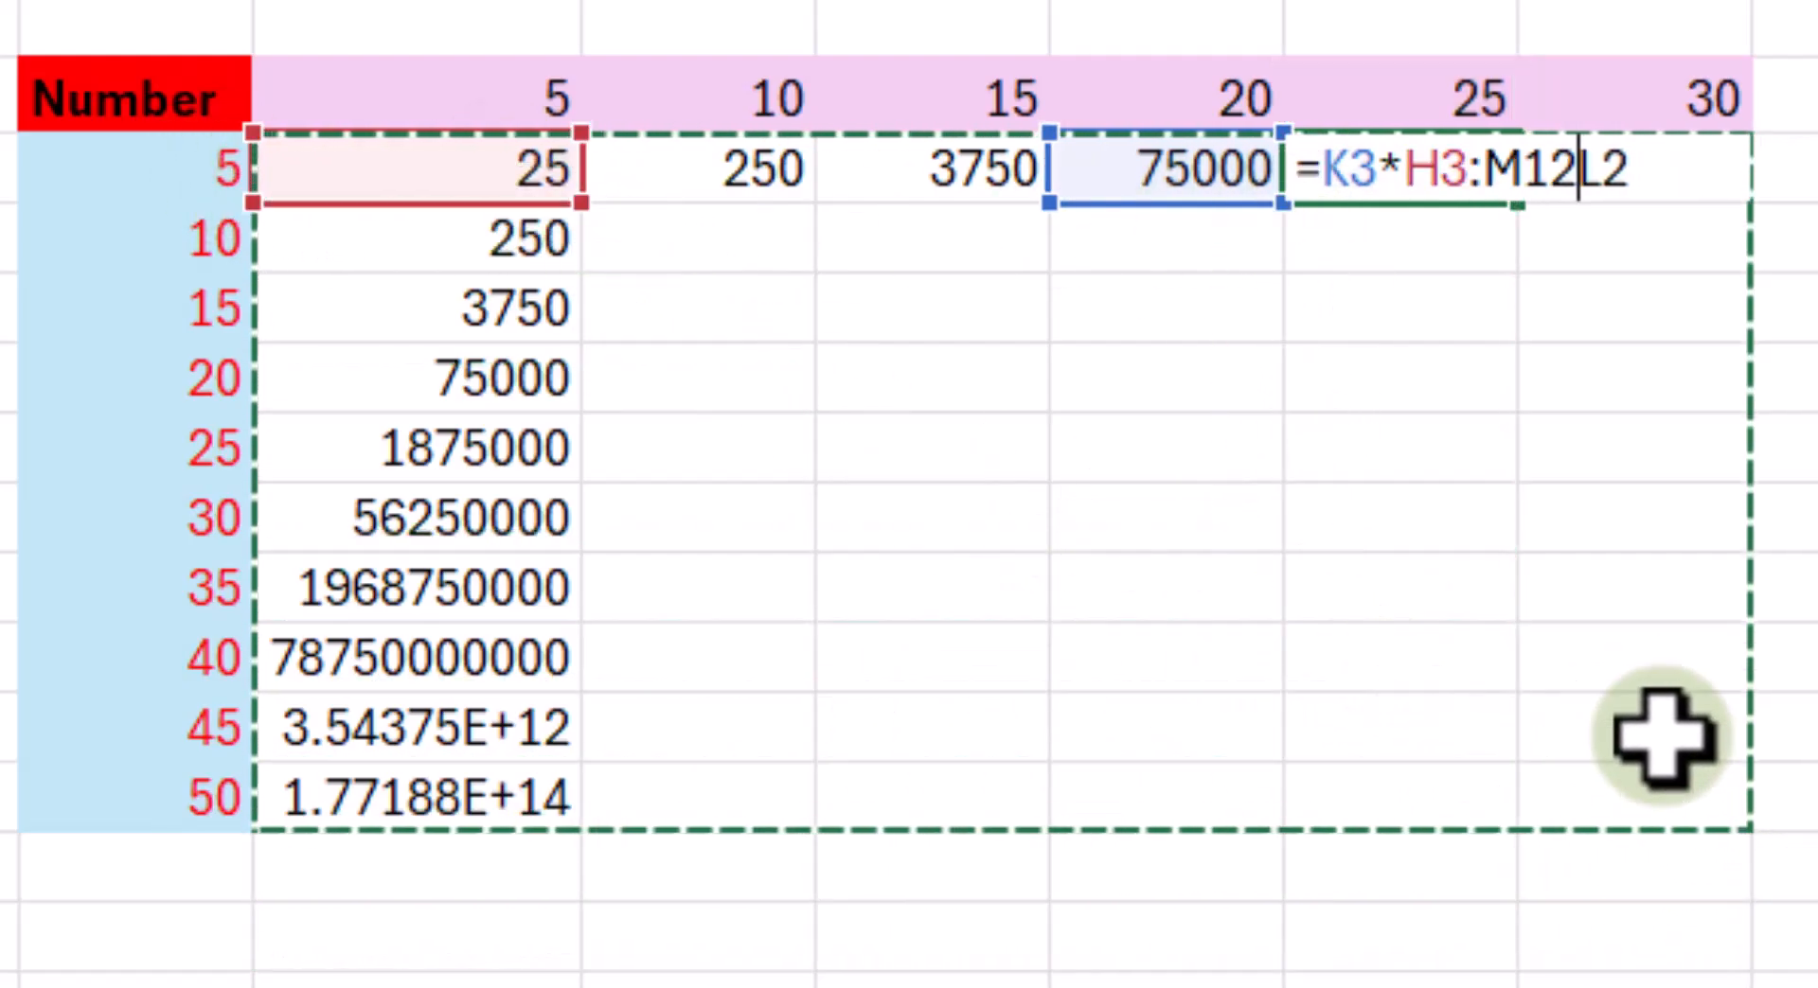
{"action": "key", "text": "Delete"}
{"action": "left_click", "coordinate": [1780, 727]}
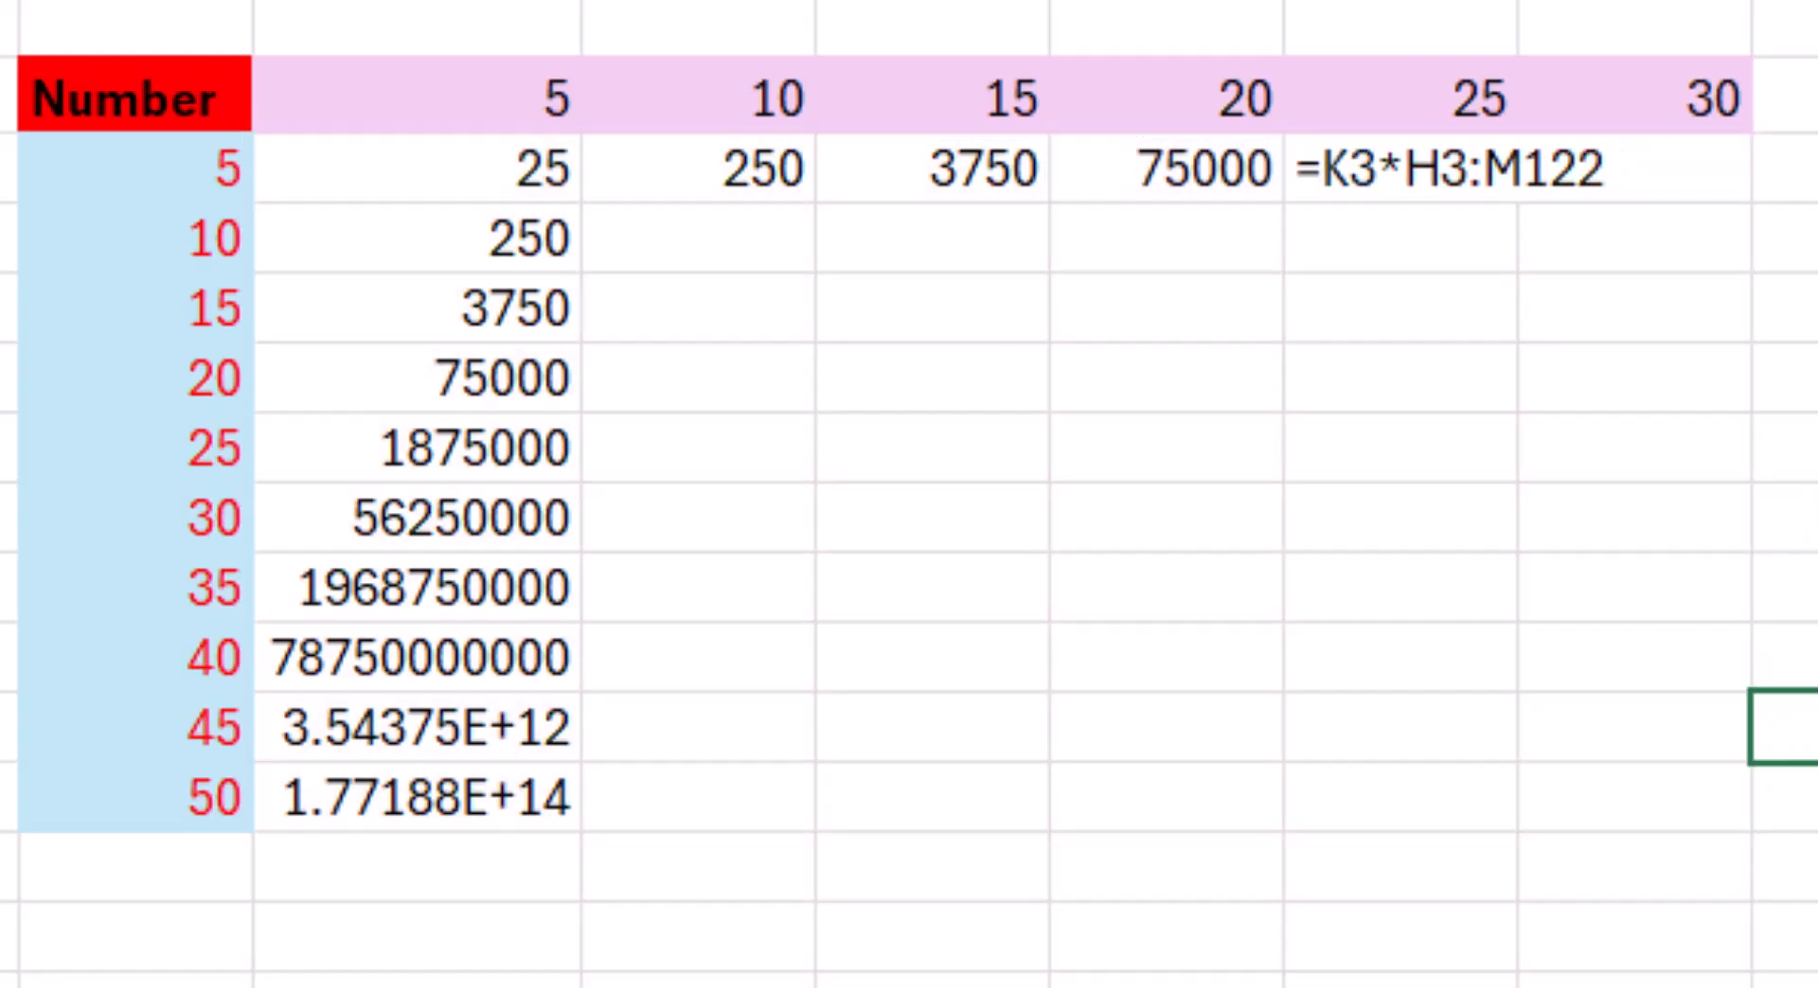
{"action": "key", "text": "Return"}
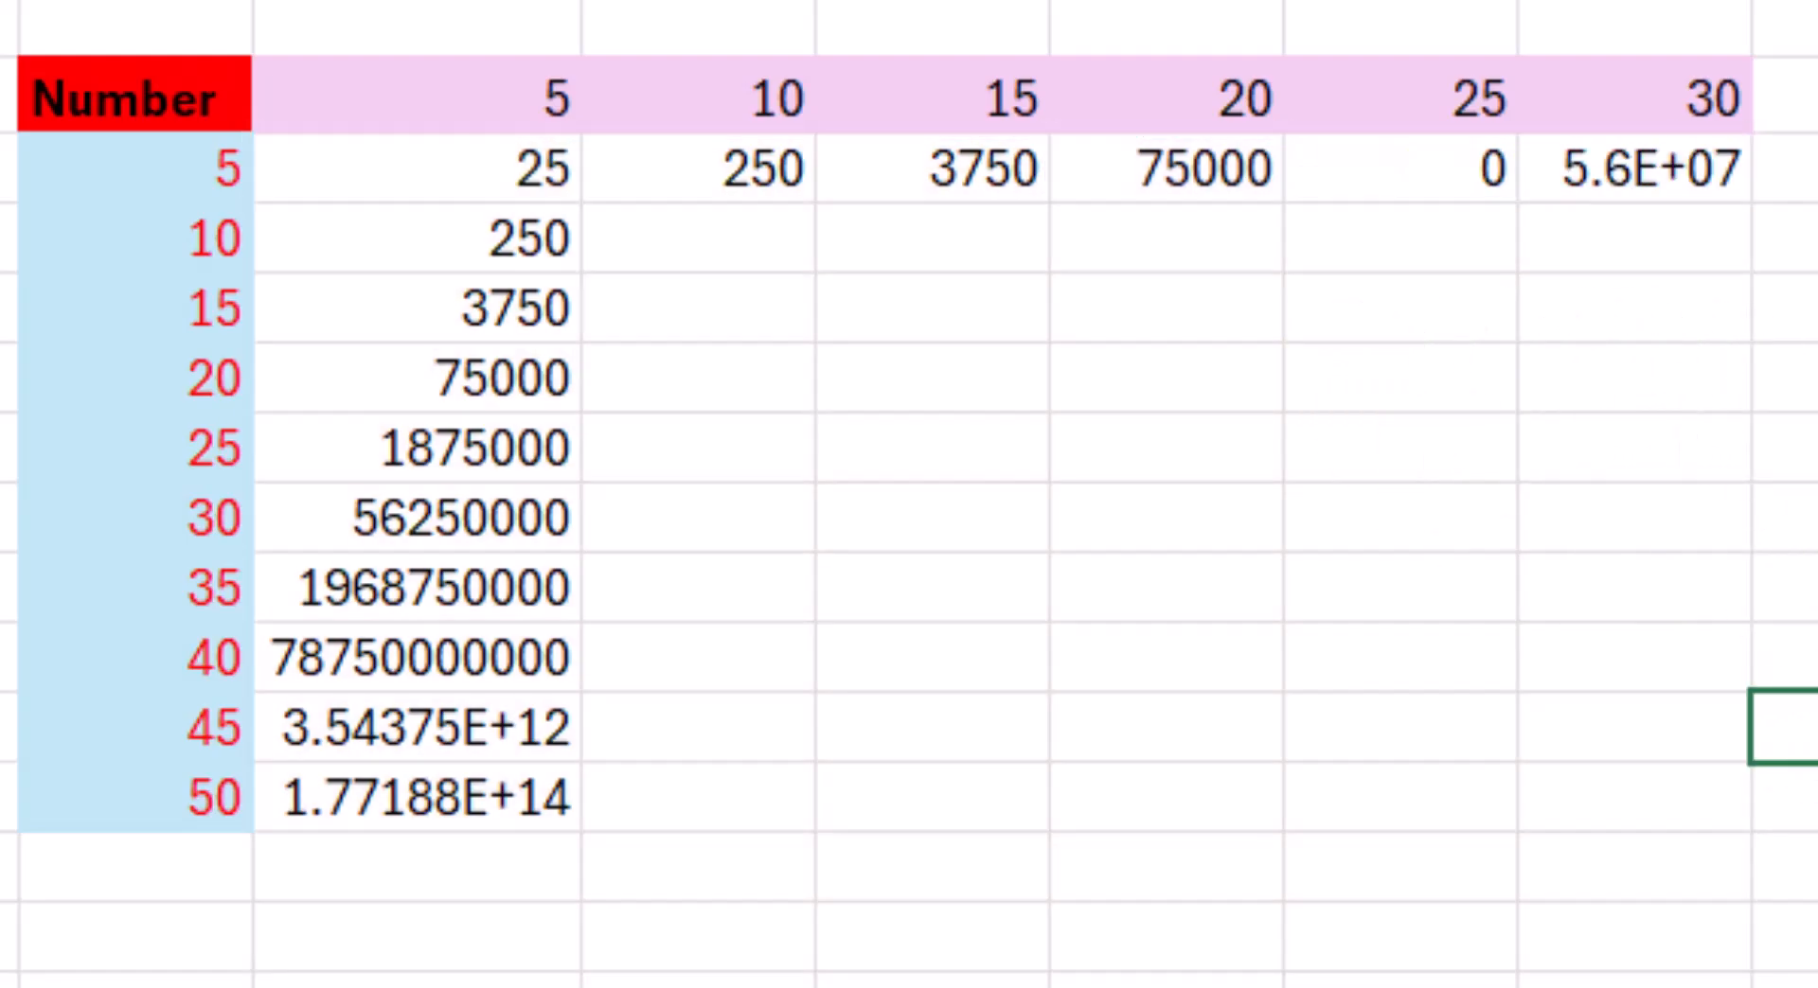
- Clear the multiplication results from H3:M12
{"action": "left_click_drag", "start_coordinate": [454, 178], "coordinate": [1606, 795]}
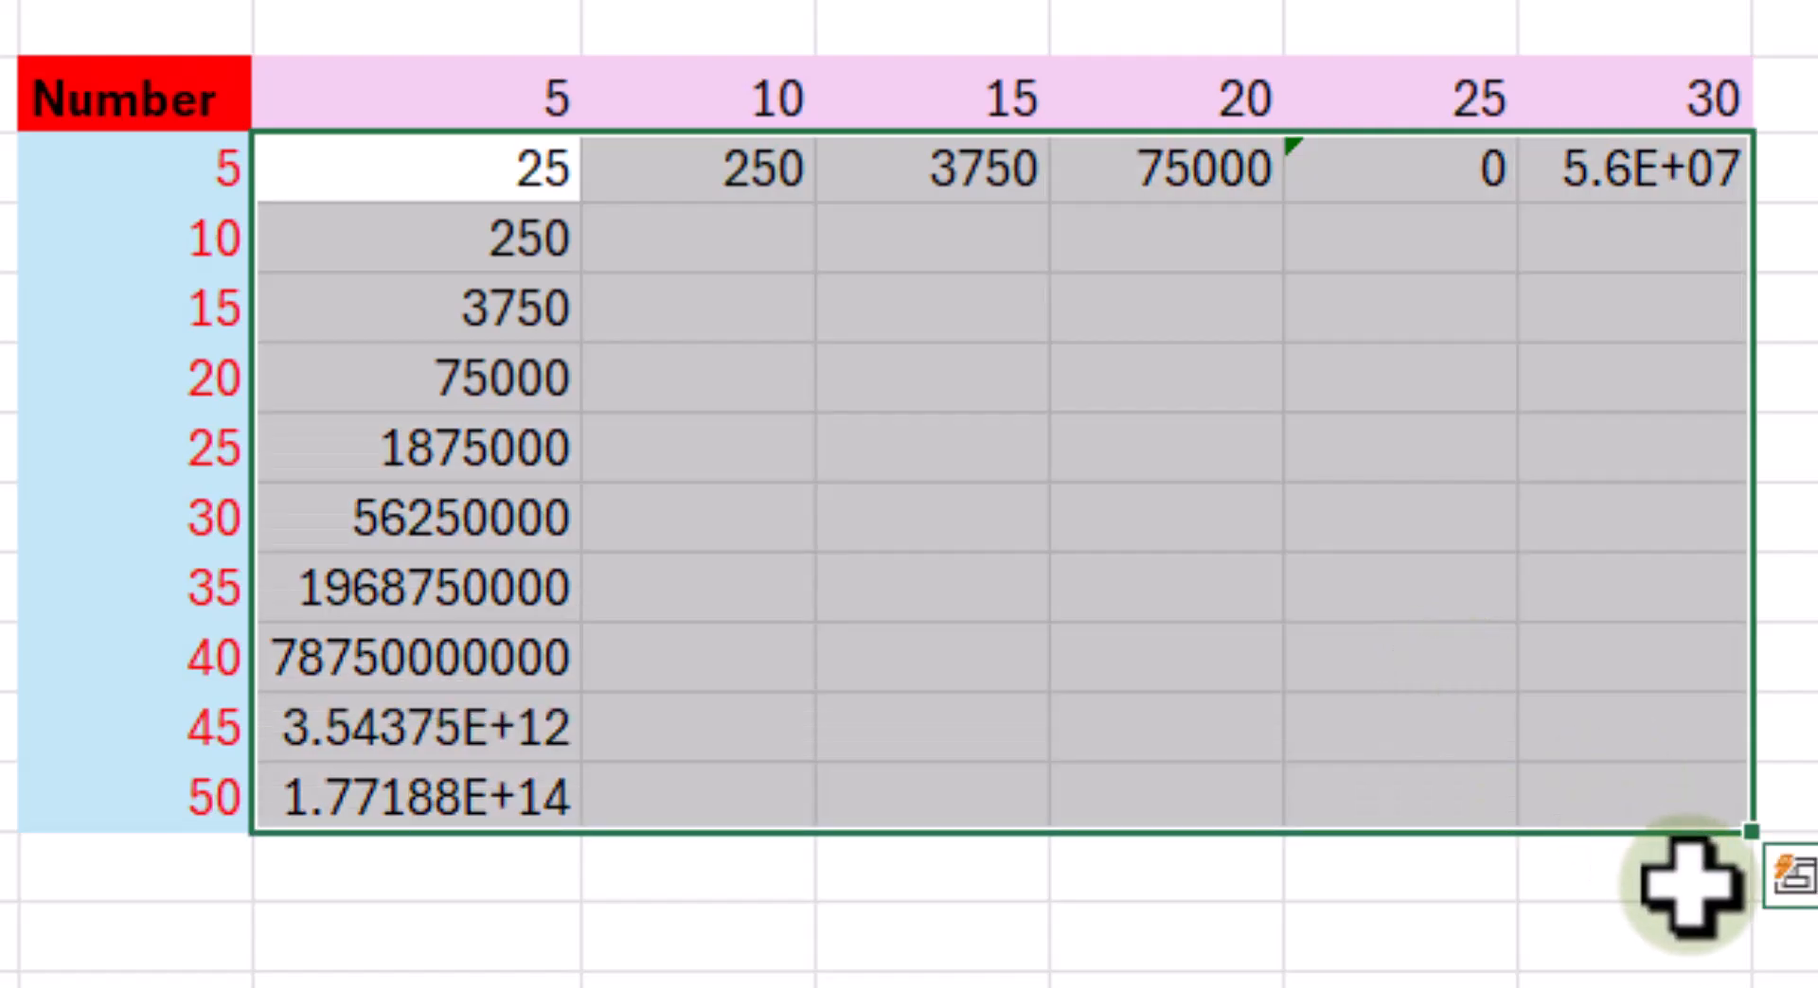
{"action": "key", "text": "Delete"}
{"action": "left_click", "coordinate": [1598, 857]}
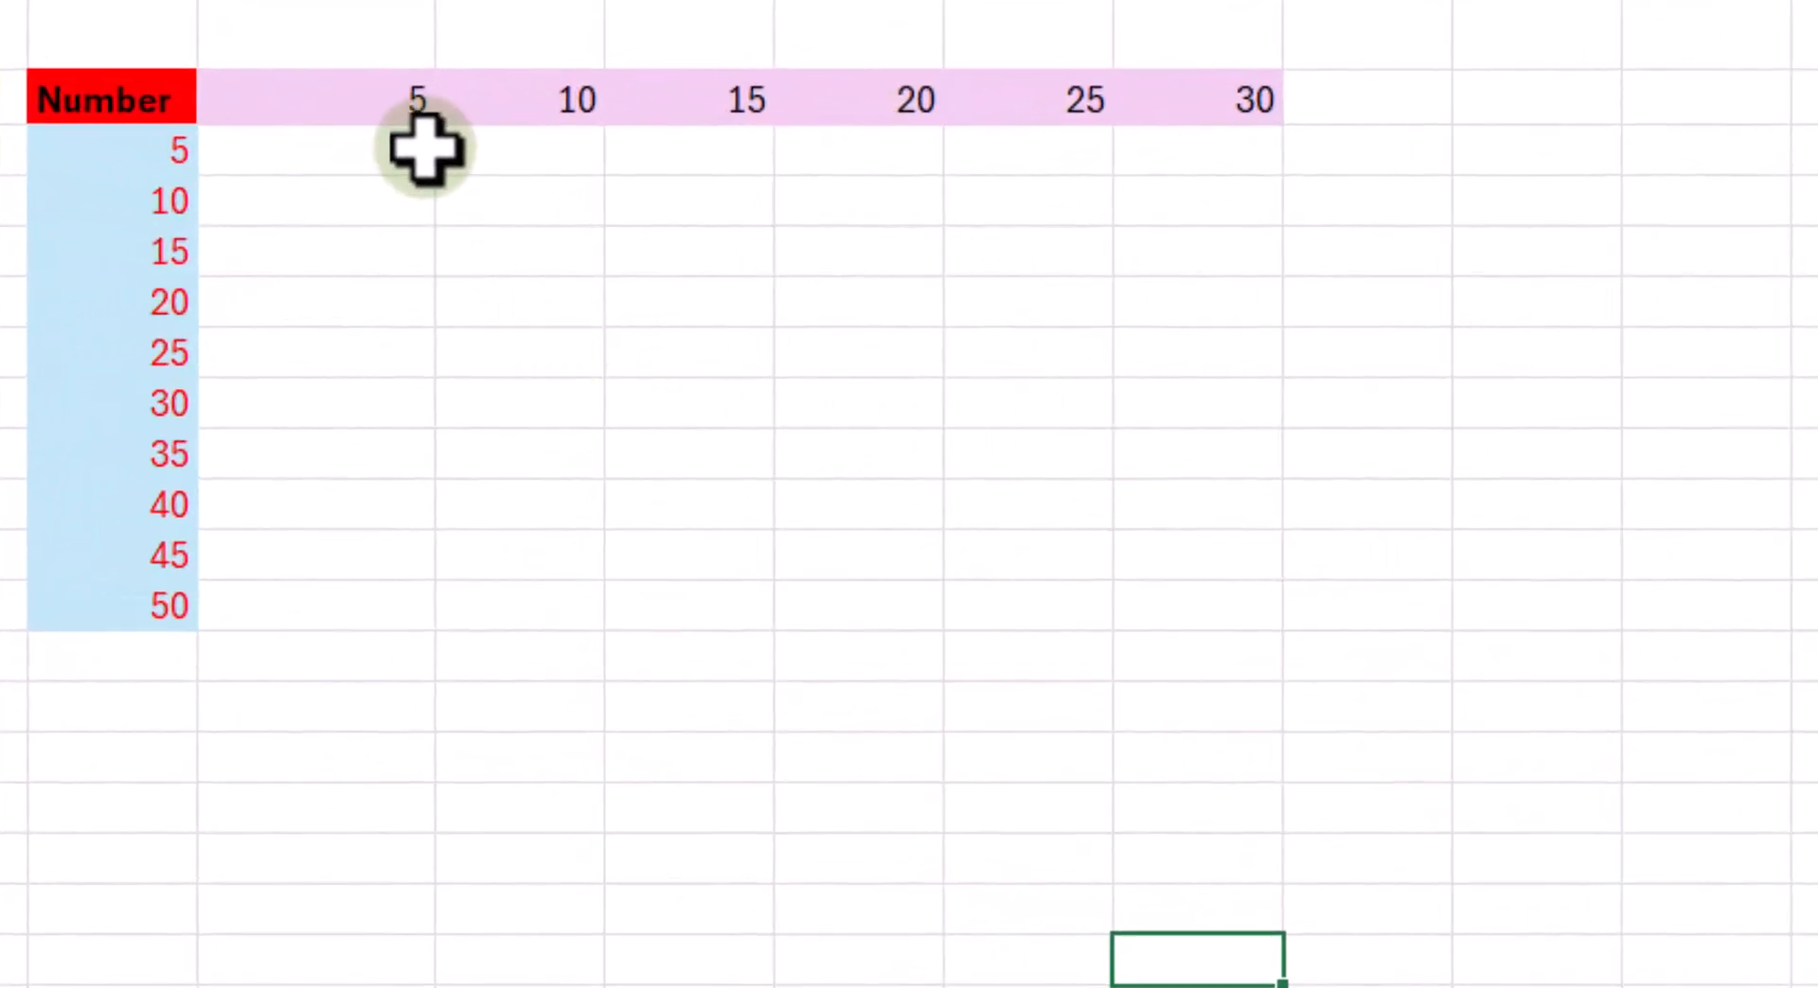
- Examine which references need locking: the header numbers in row 2 and the numbers in column G
{"action": "left_click_drag", "start_coordinate": [402, 102], "coordinate": [1227, 108]}
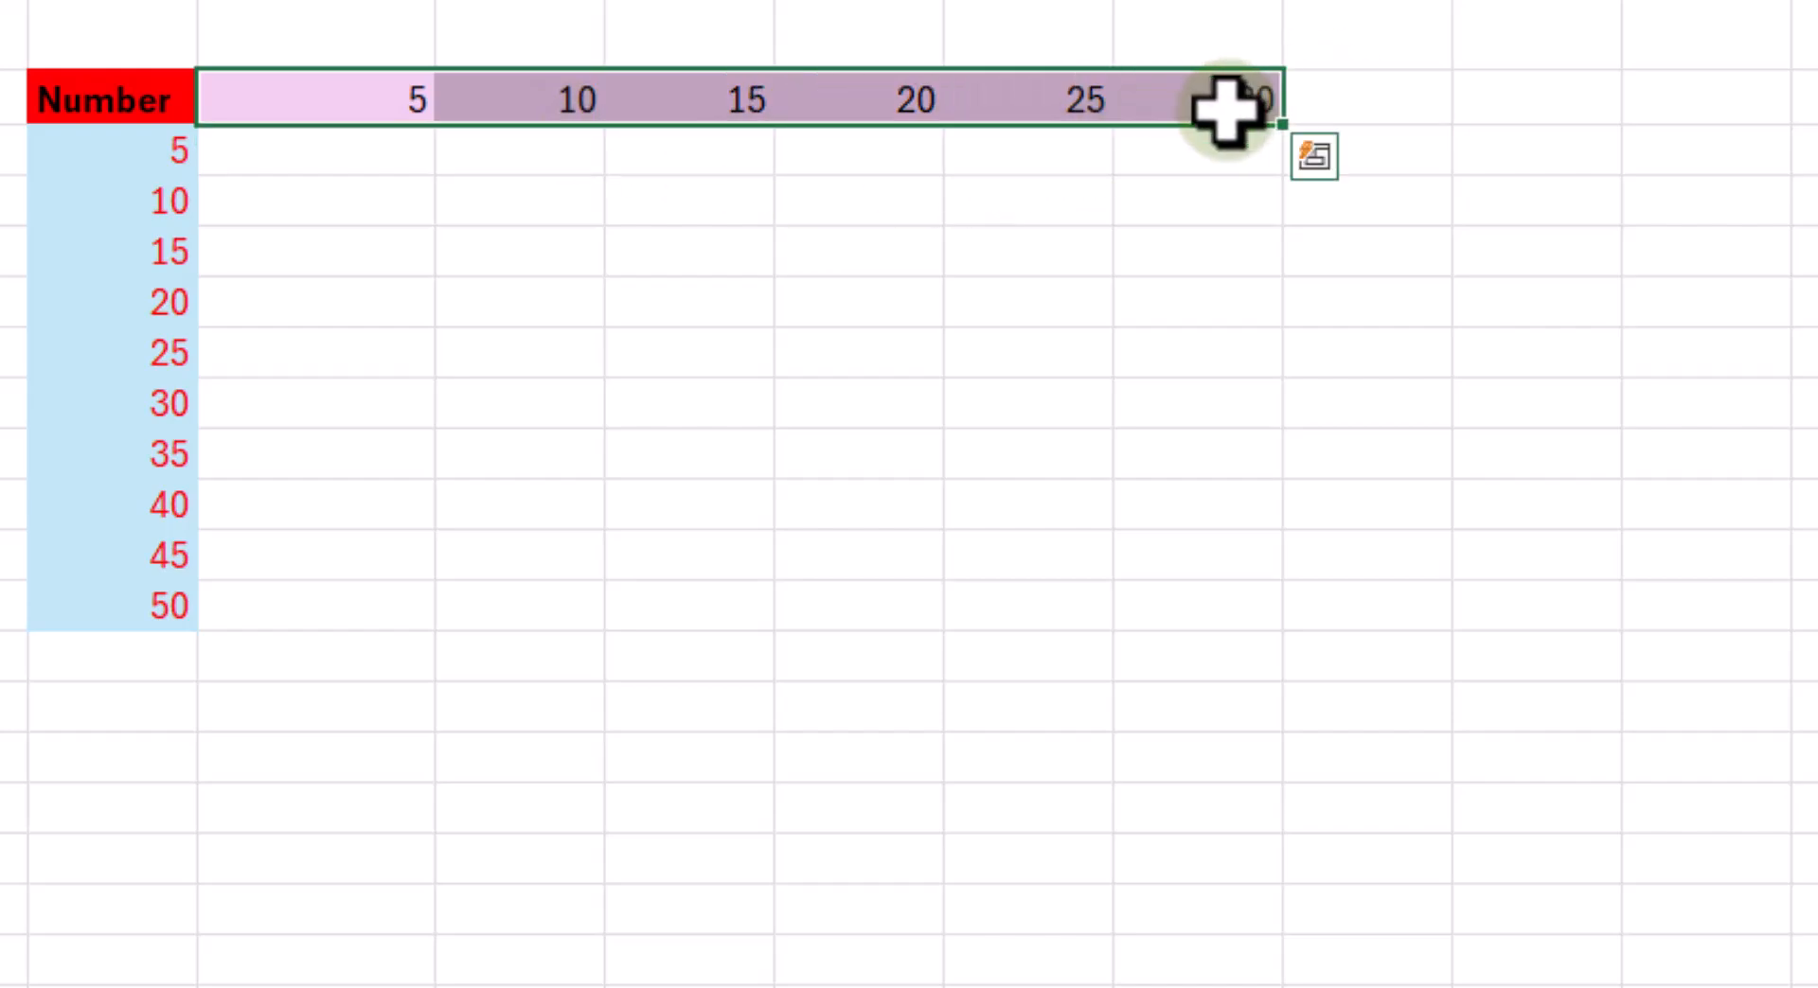
{"action": "left_click", "coordinate": [180, 153]}
{"action": "left_click_drag", "start_coordinate": [180, 172], "coordinate": [203, 539]}
{"action": "left_click", "coordinate": [121, 2]}
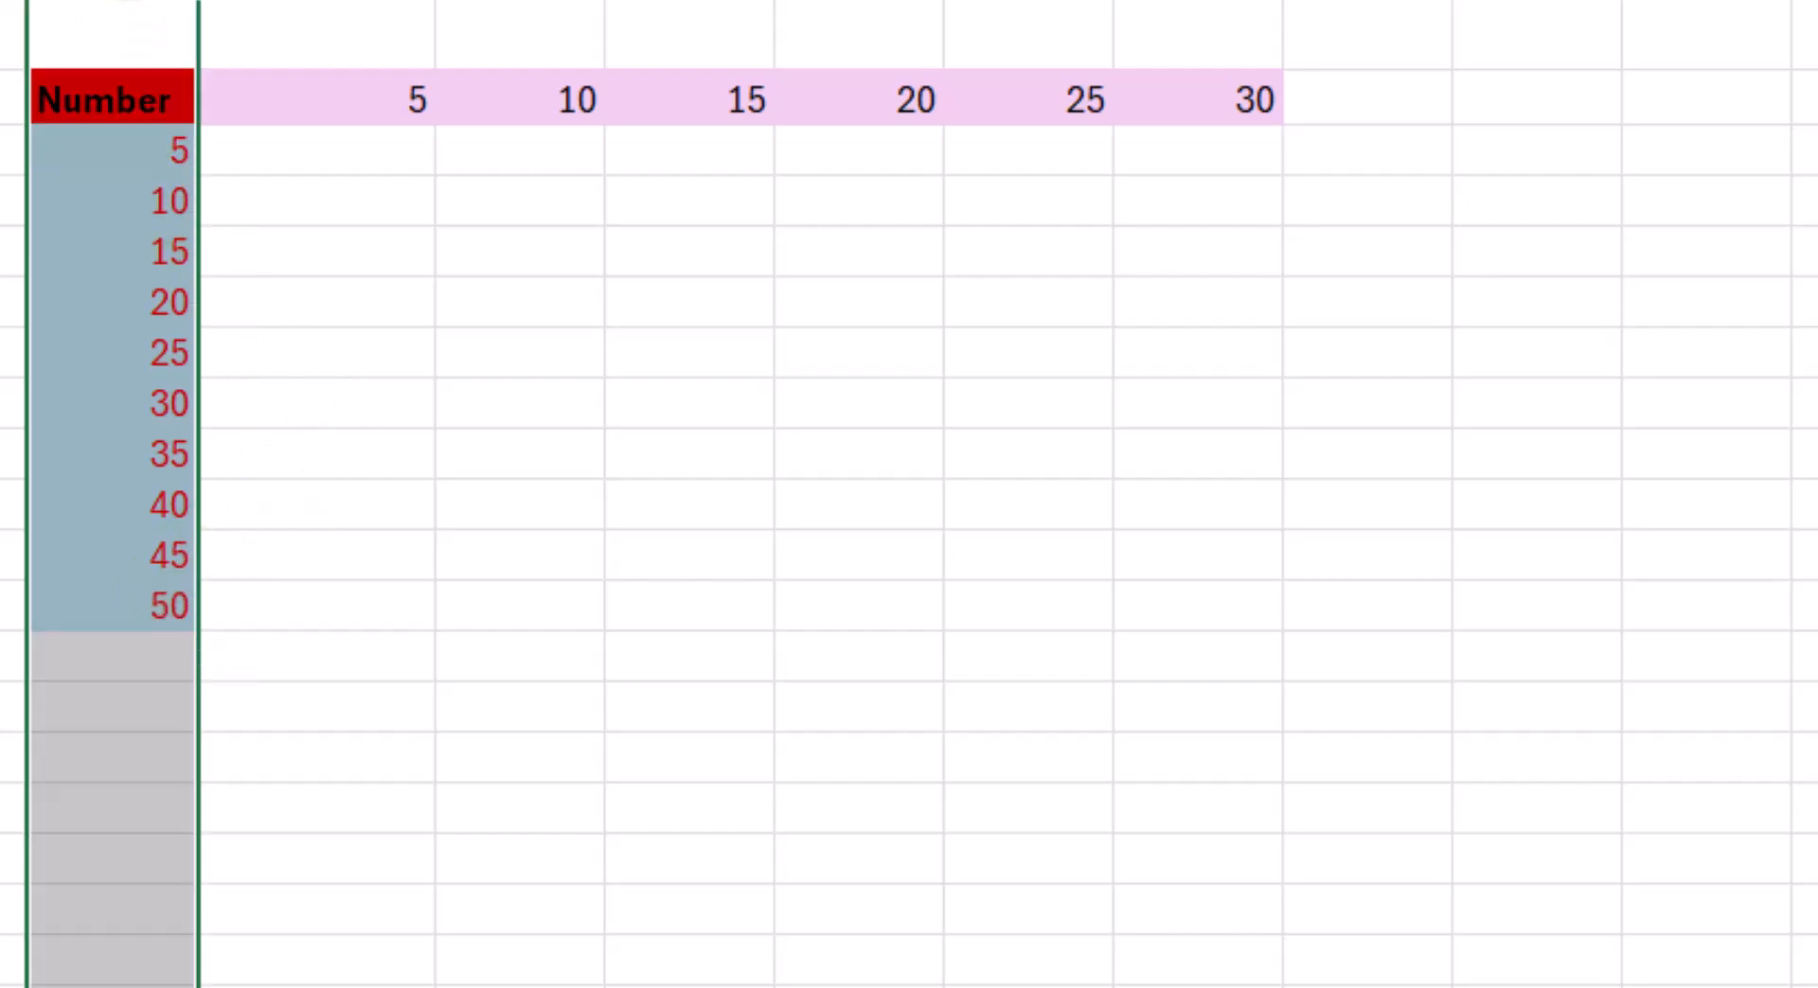
{"action": "left_click_drag", "start_coordinate": [312, 113], "coordinate": [738, 156]}
{"action": "left_click", "coordinate": [2, 99]}
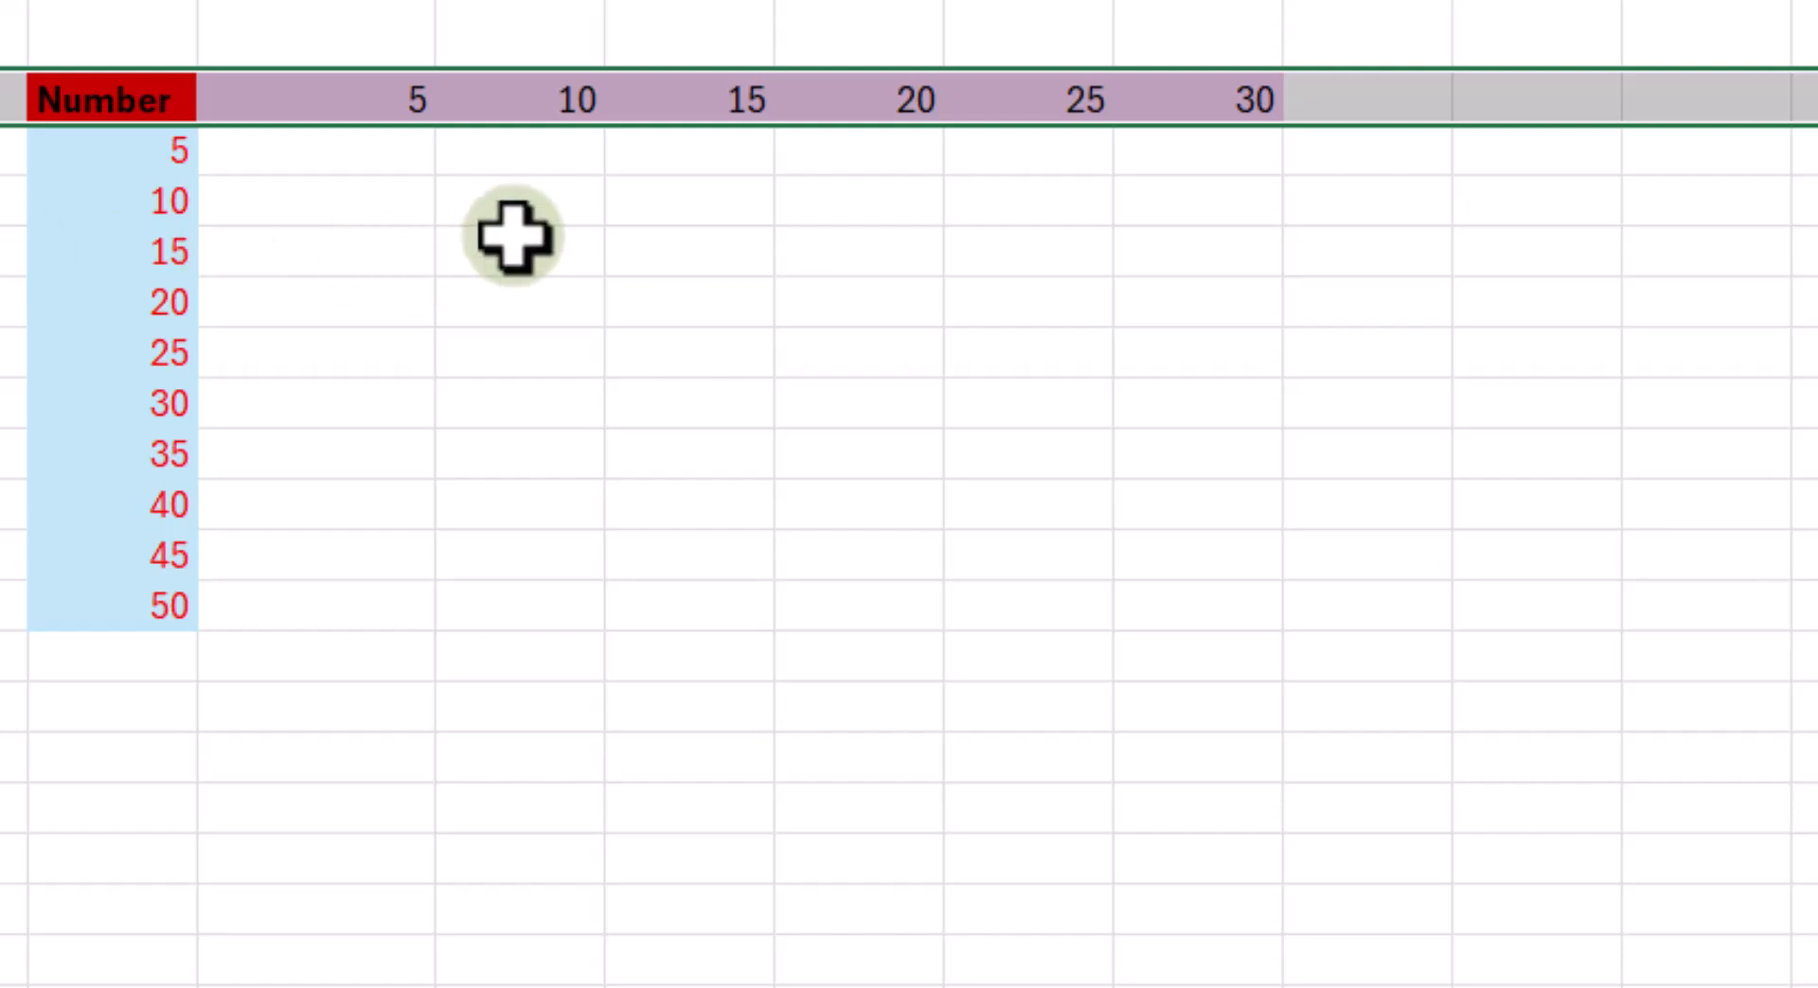
{"action": "left_click", "coordinate": [525, 100]}
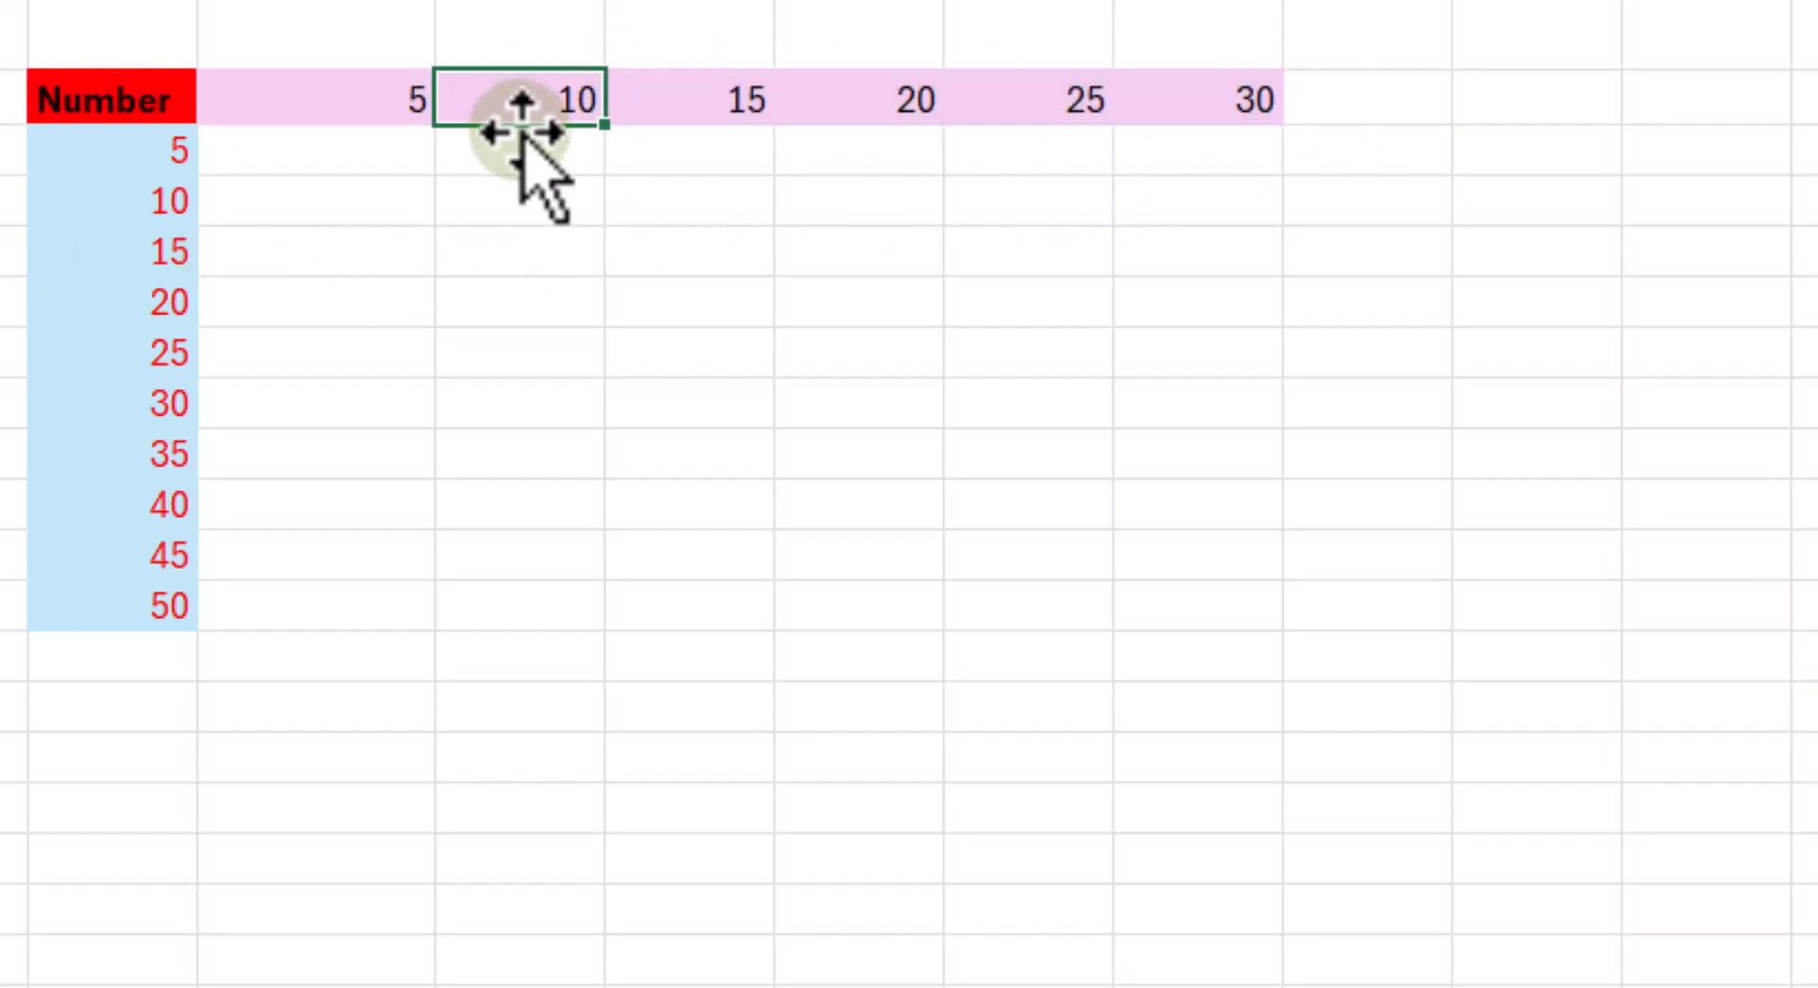
- Enter the mixed-reference formula =$G3*H$2 in H3, locking column G and row 2
{"action": "left_click", "coordinate": [322, 159]}
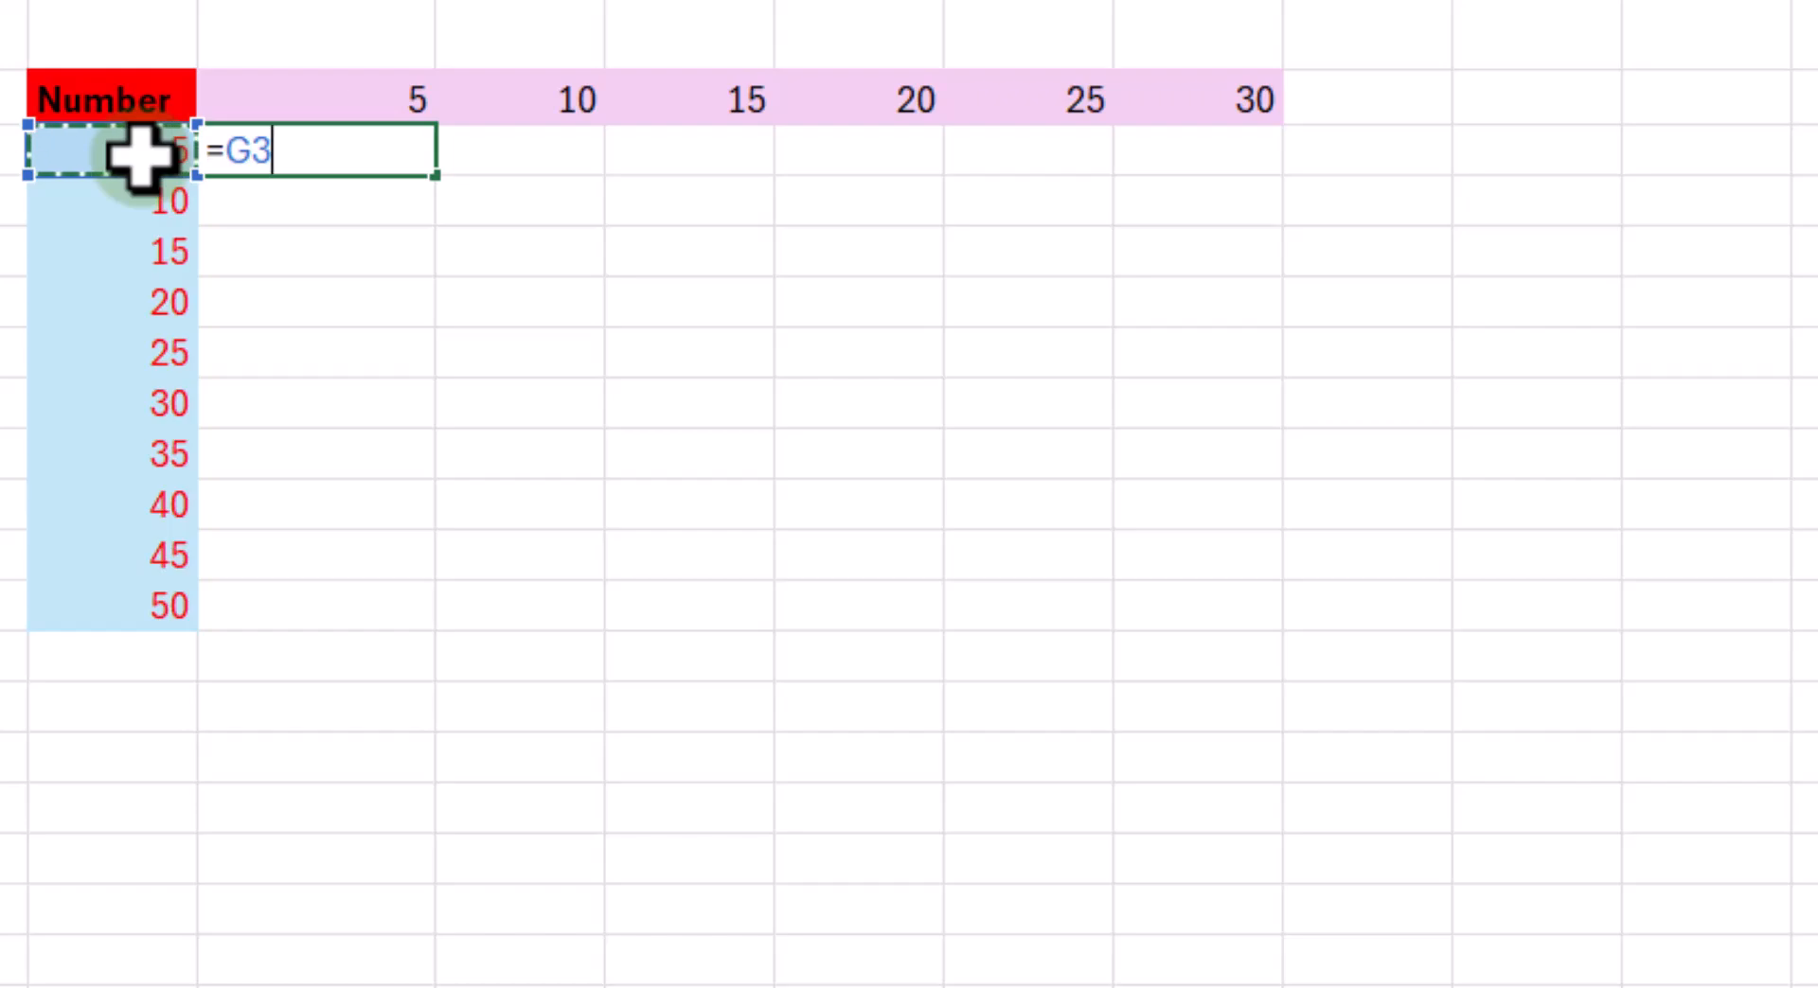
{"action": "key", "text": "F4"}
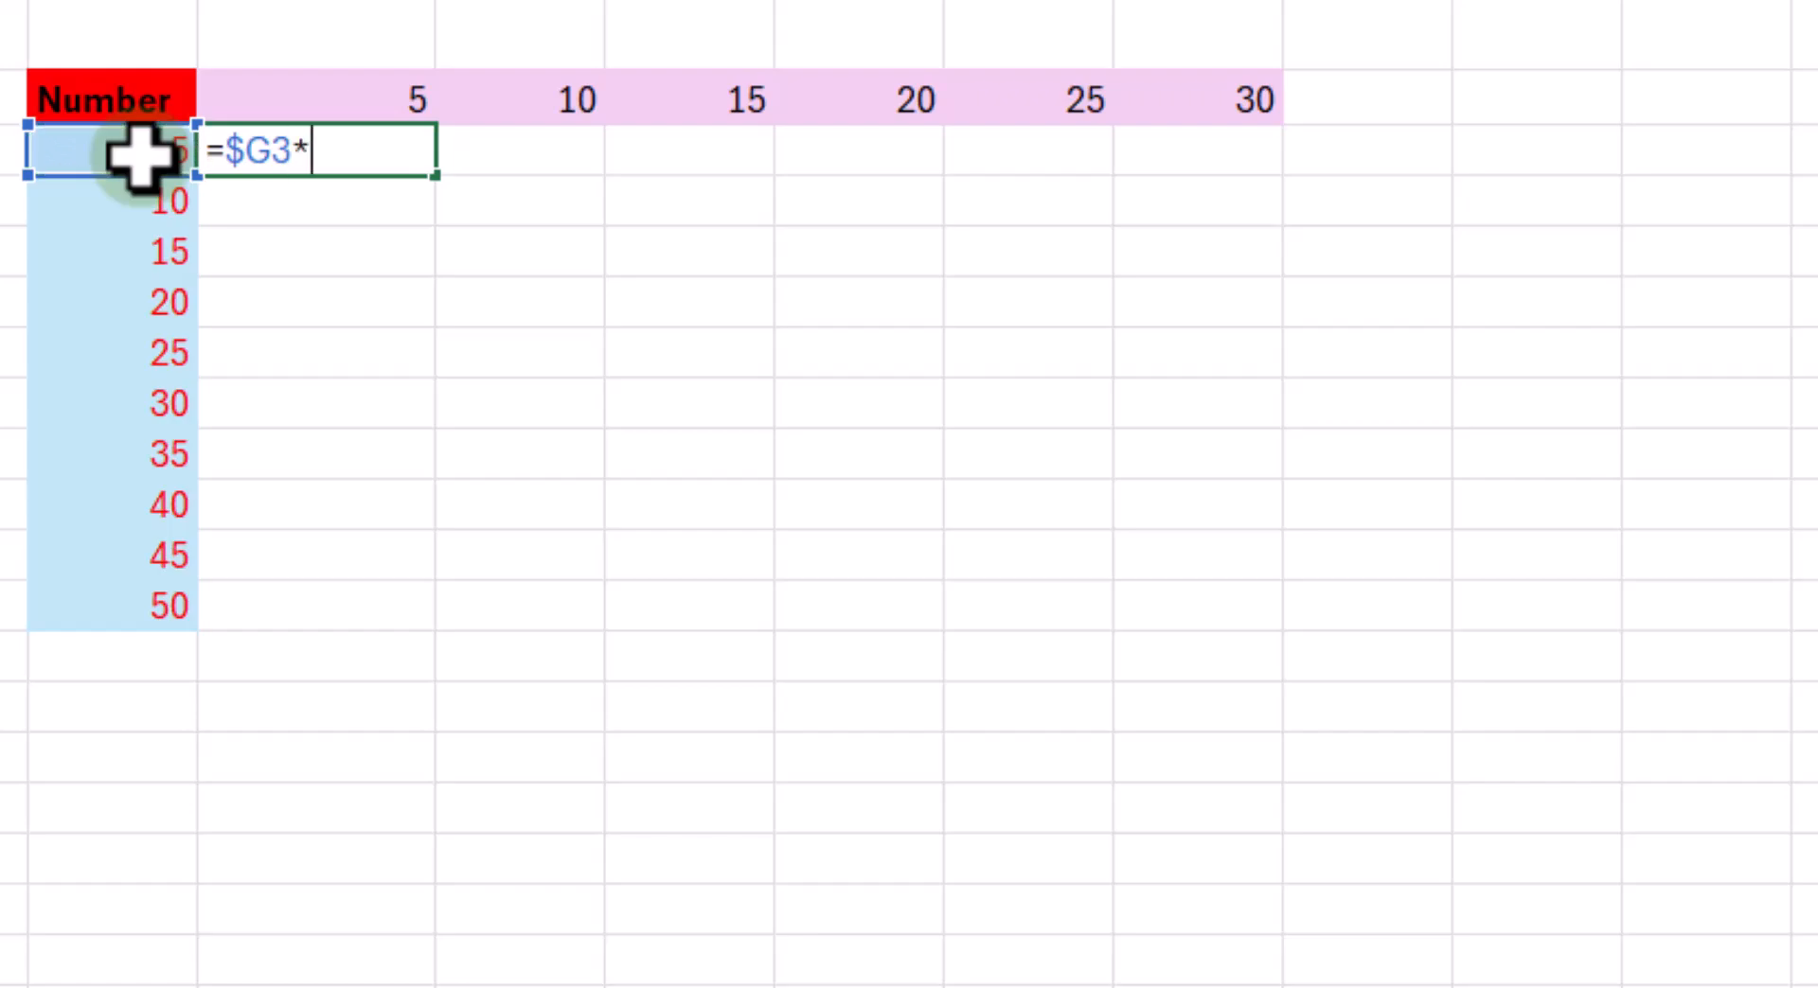
{"action": "left_click", "coordinate": [386, 95]}
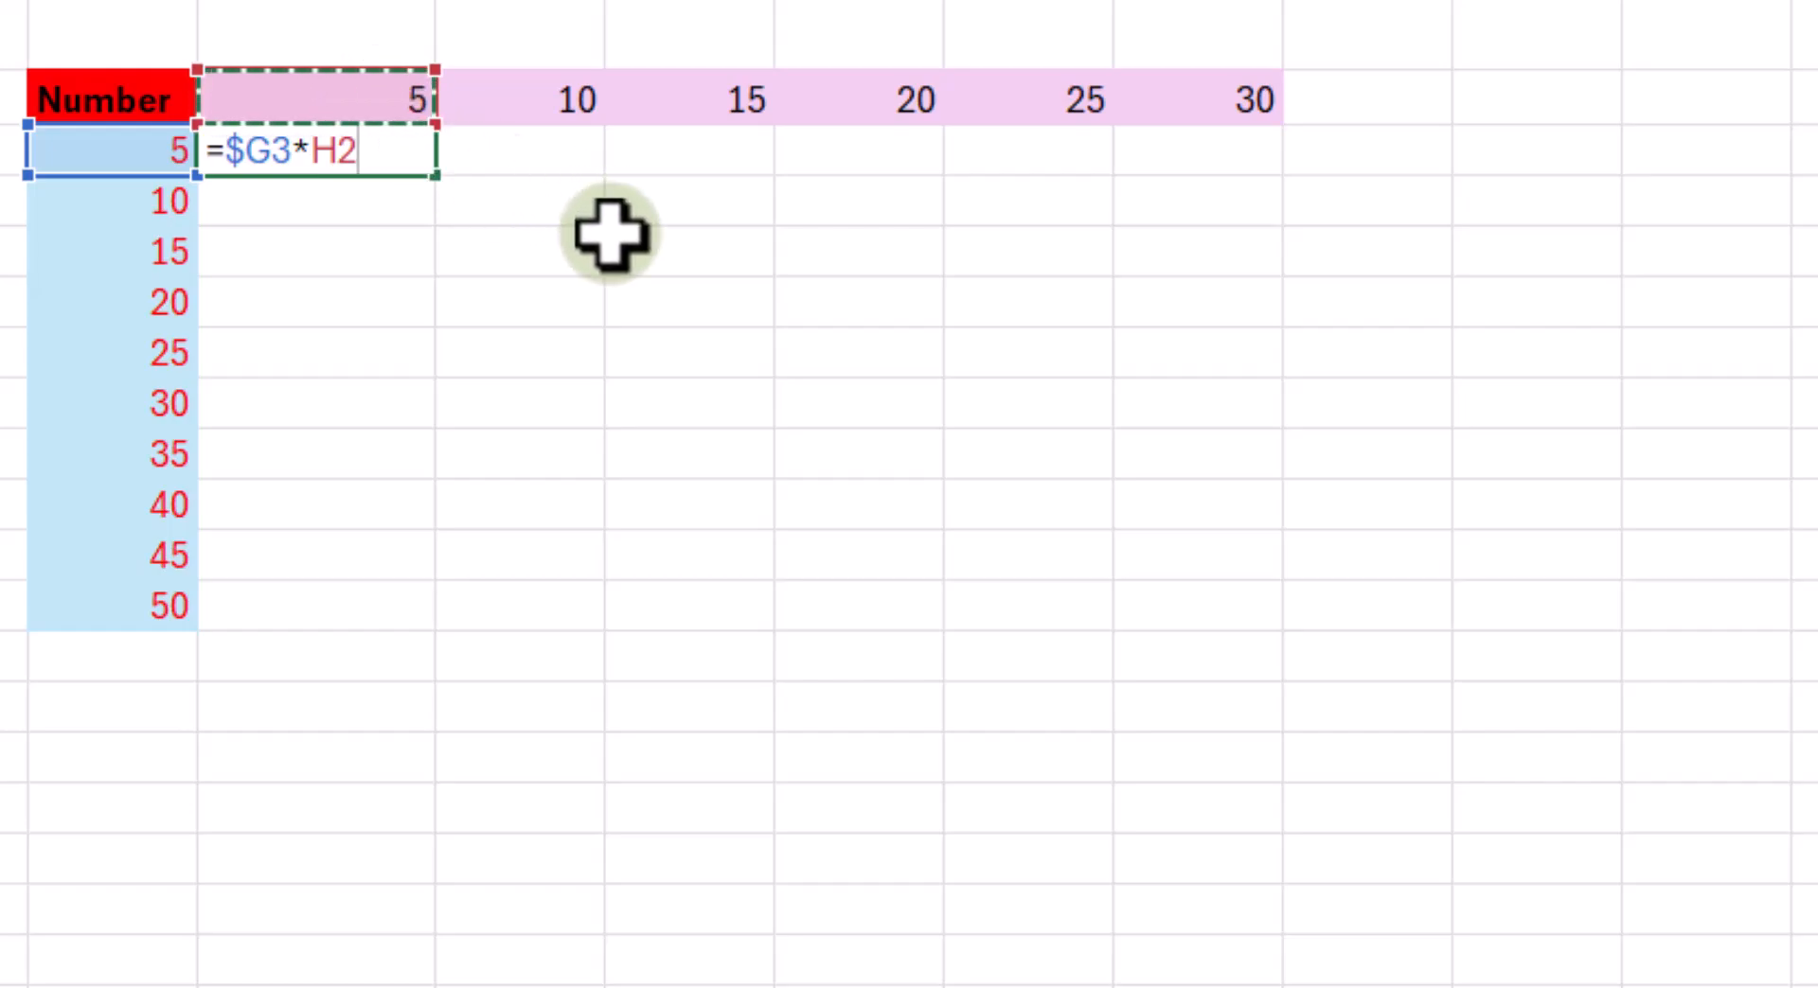
{"action": "key", "text": "F4"}
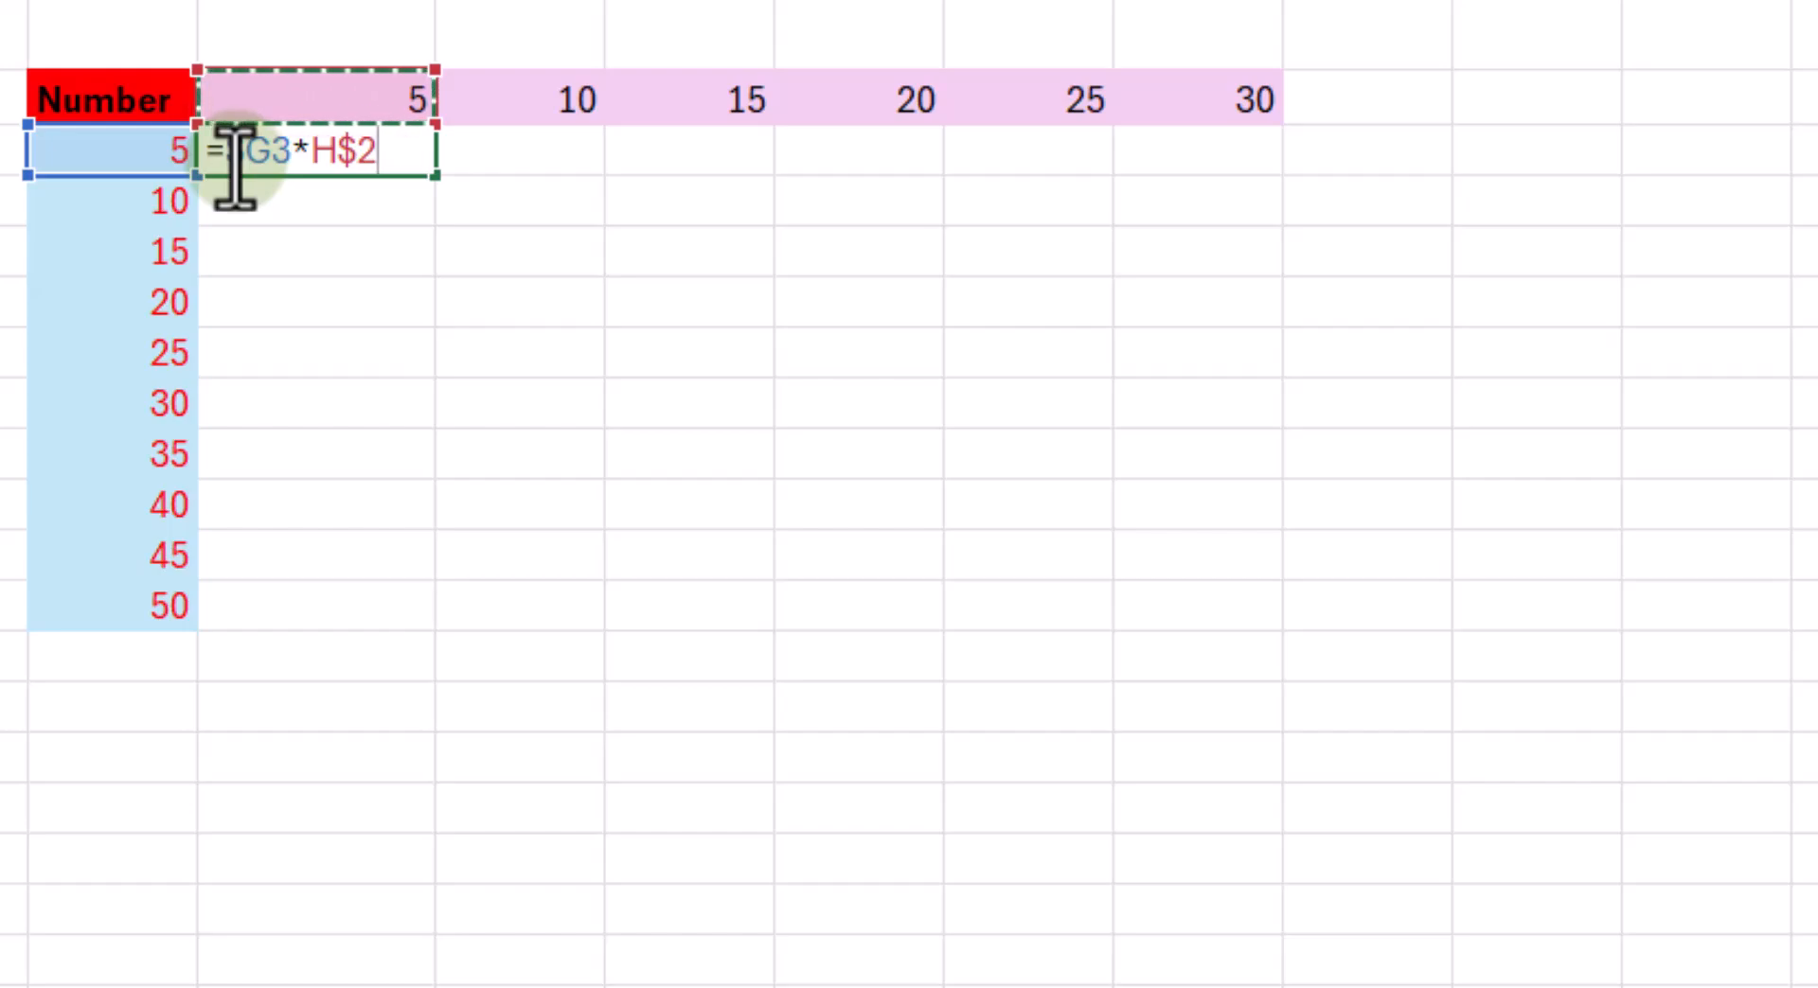
{"action": "key", "text": "Return"}
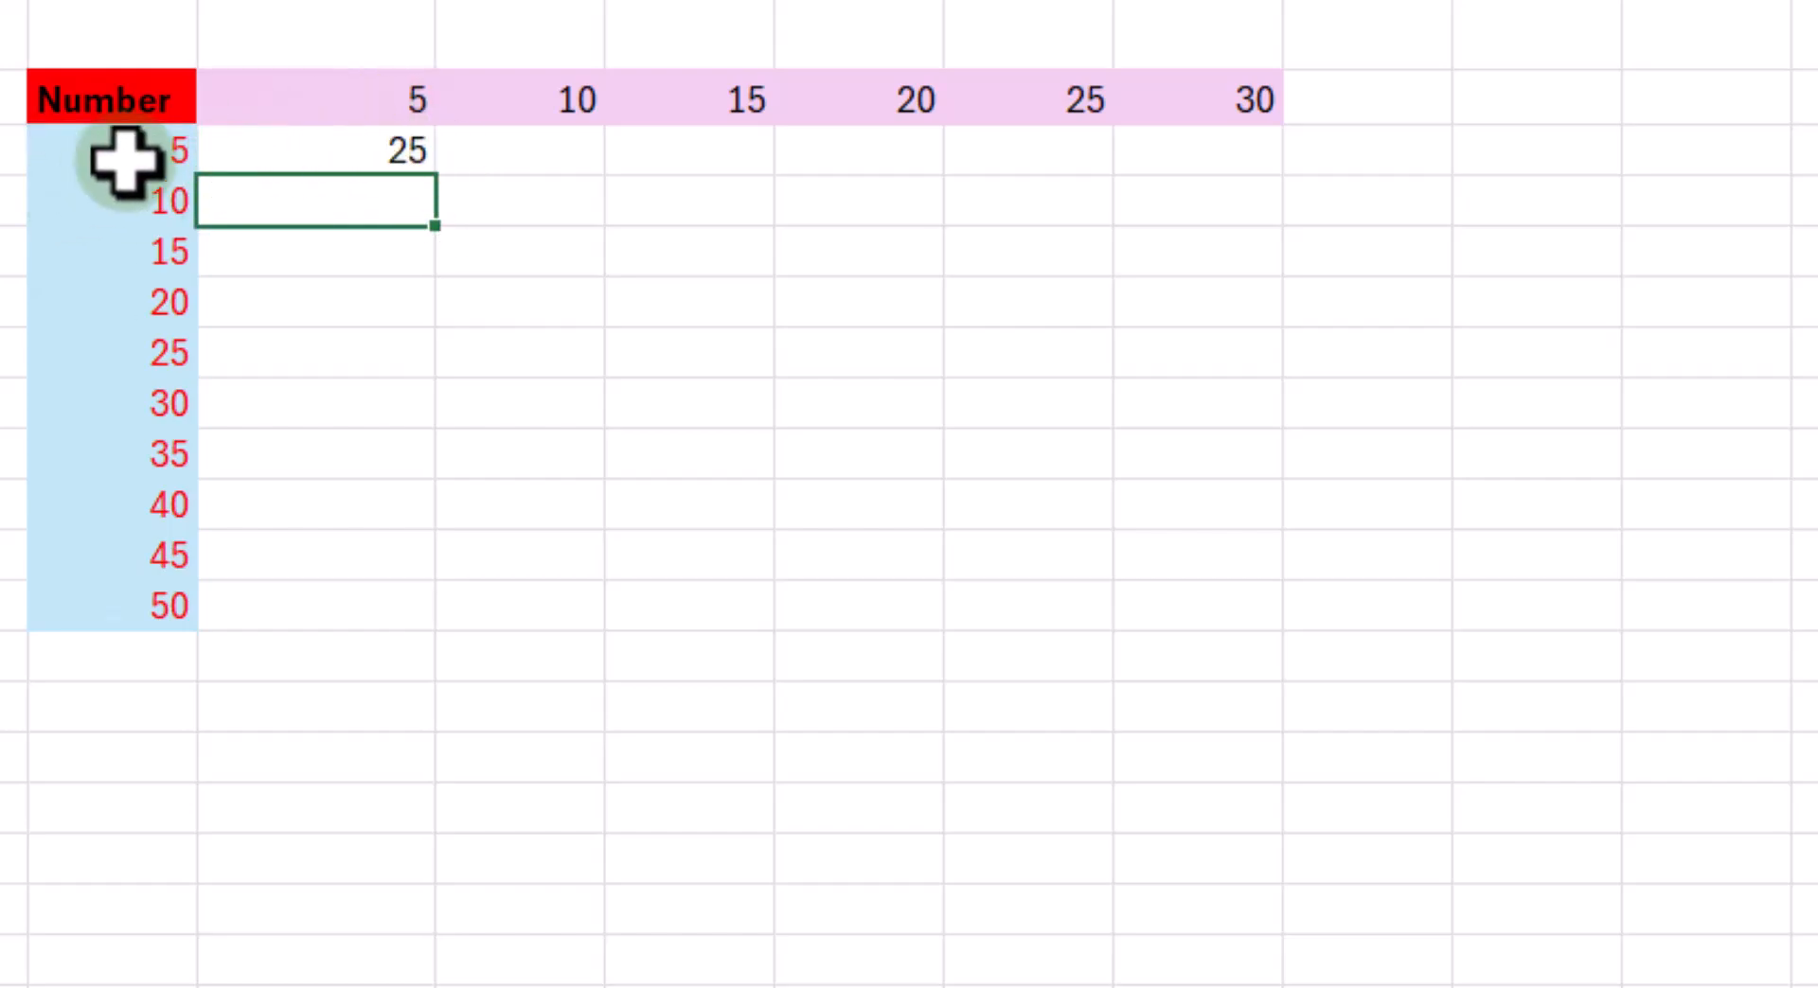
- Fill the mixed-reference formula from H3 across the whole Number grid, down and across to M12
{"action": "left_click", "coordinate": [412, 163]}
{"action": "left_click_drag", "start_coordinate": [435, 180], "coordinate": [1335, 626]}
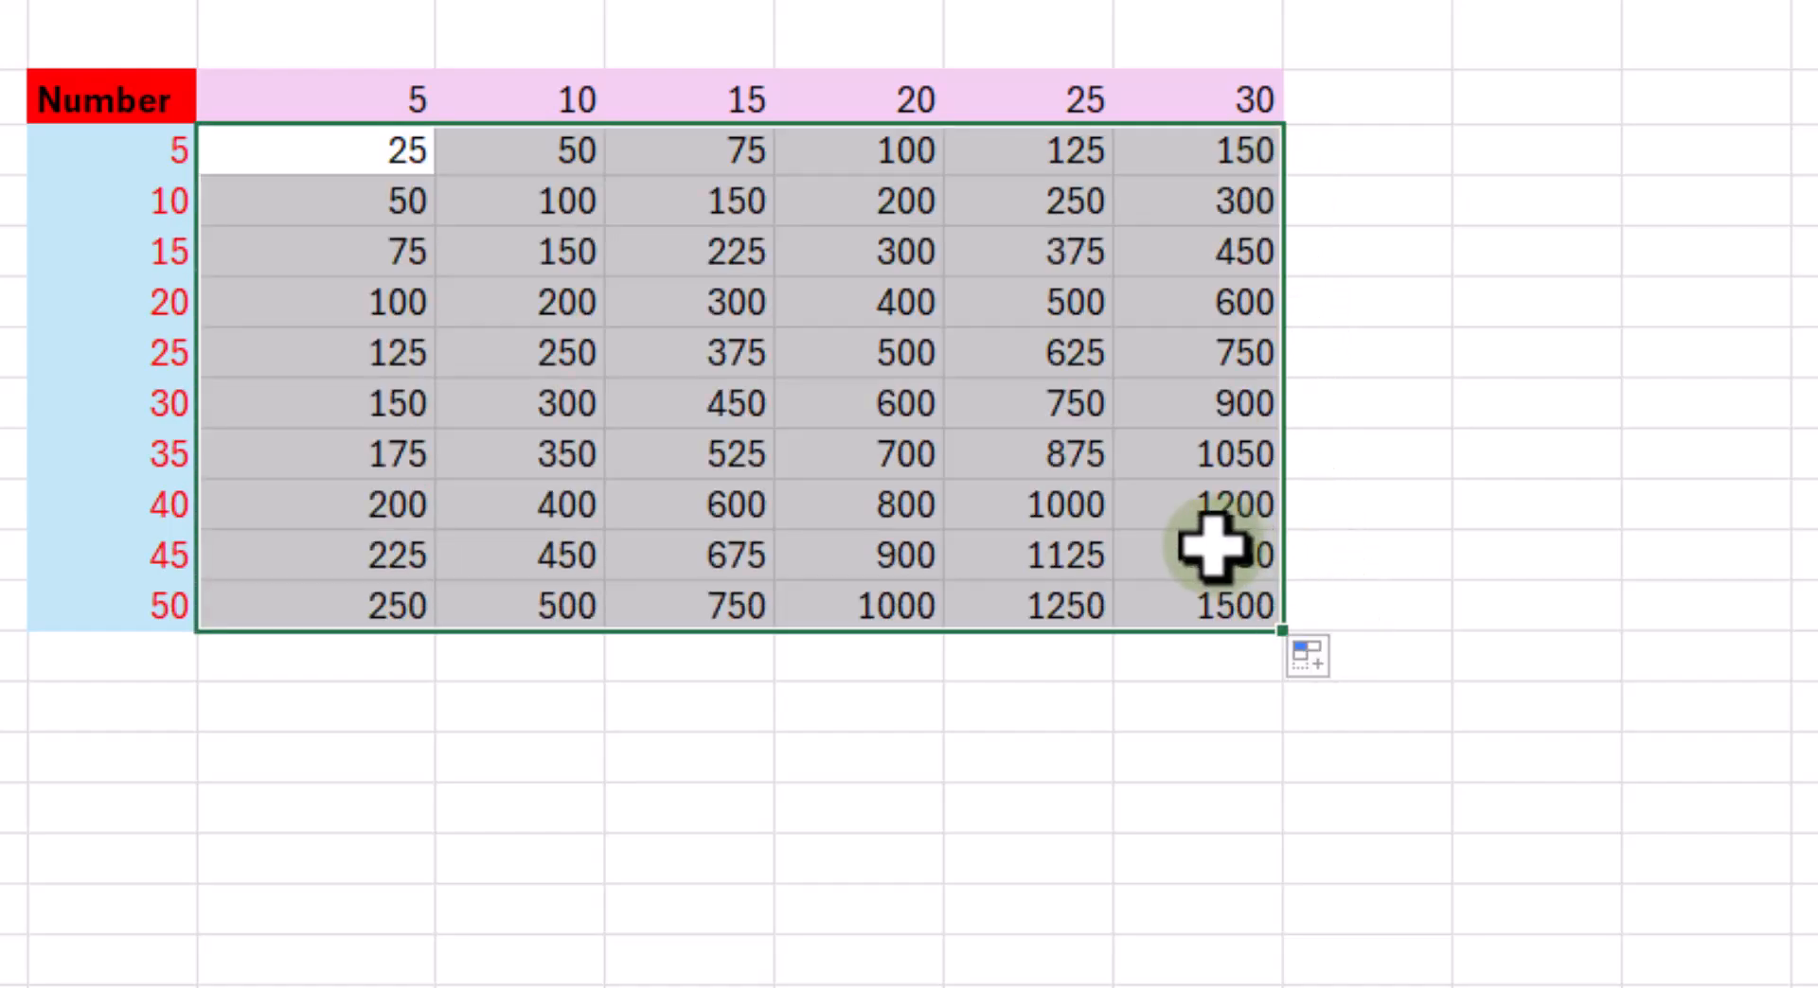
{"action": "left_click", "coordinate": [745, 411]}
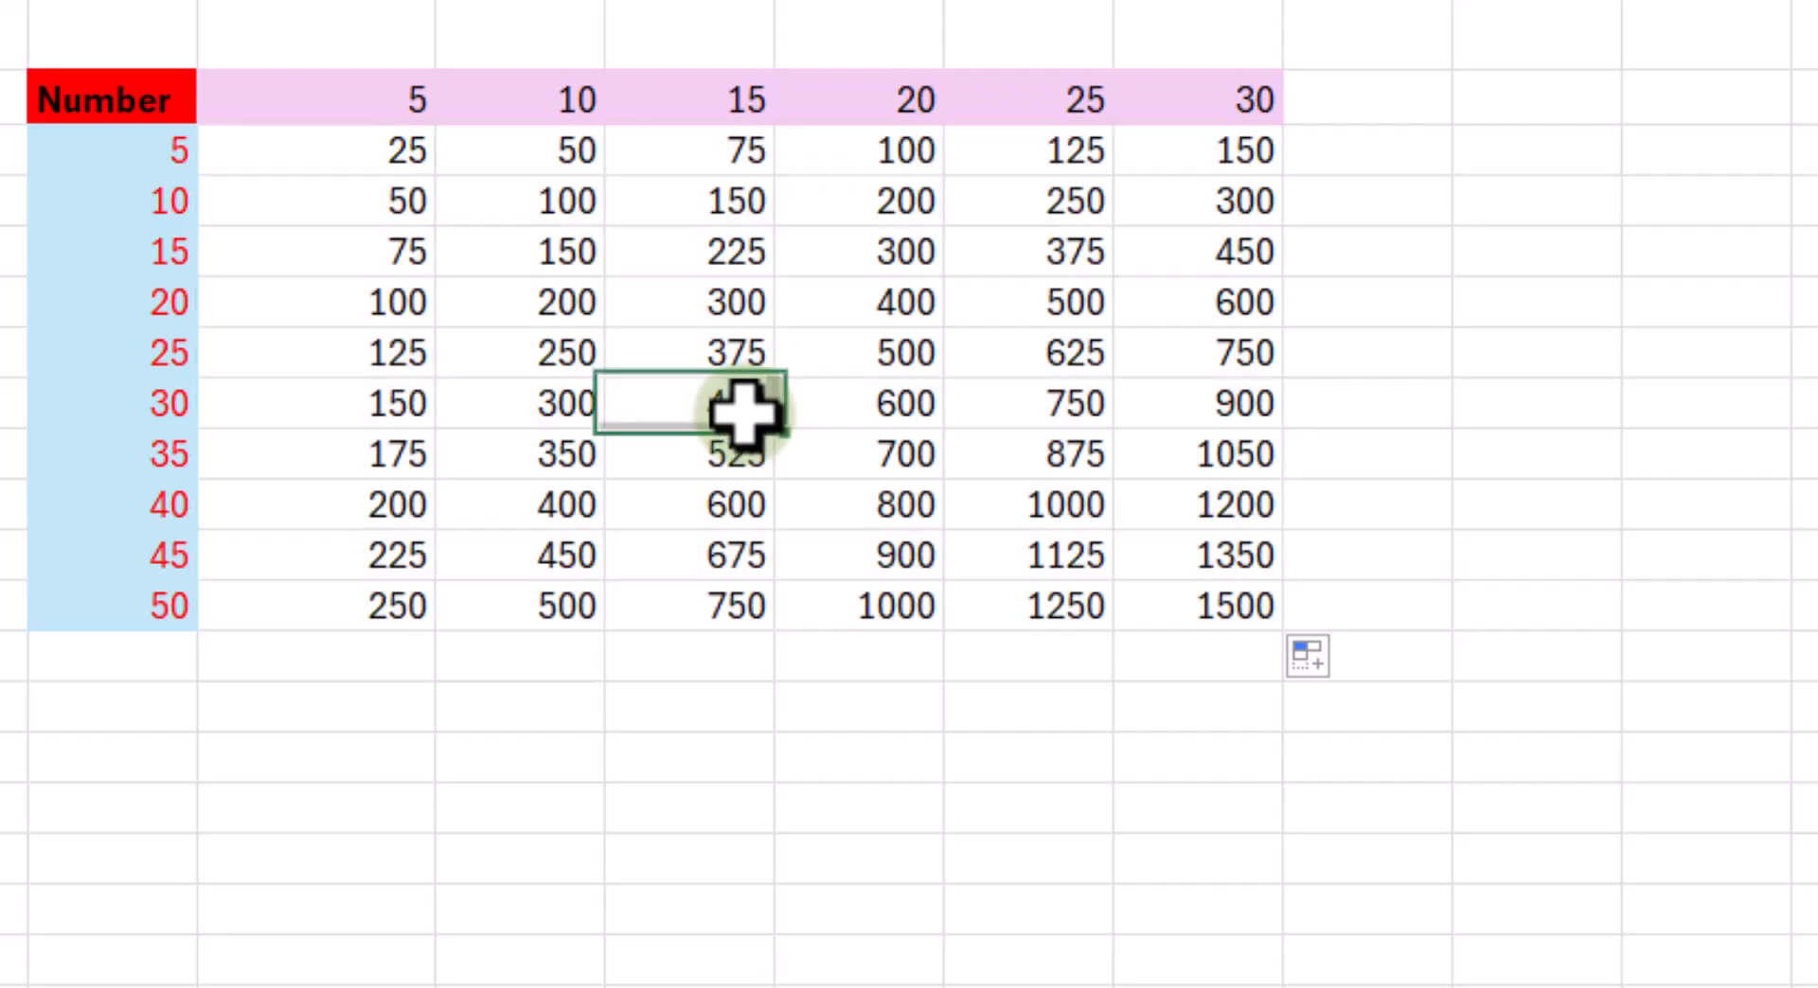
- Check the mixed references in the copied formulas in H12 and J10
{"action": "left_click", "coordinate": [385, 607]}
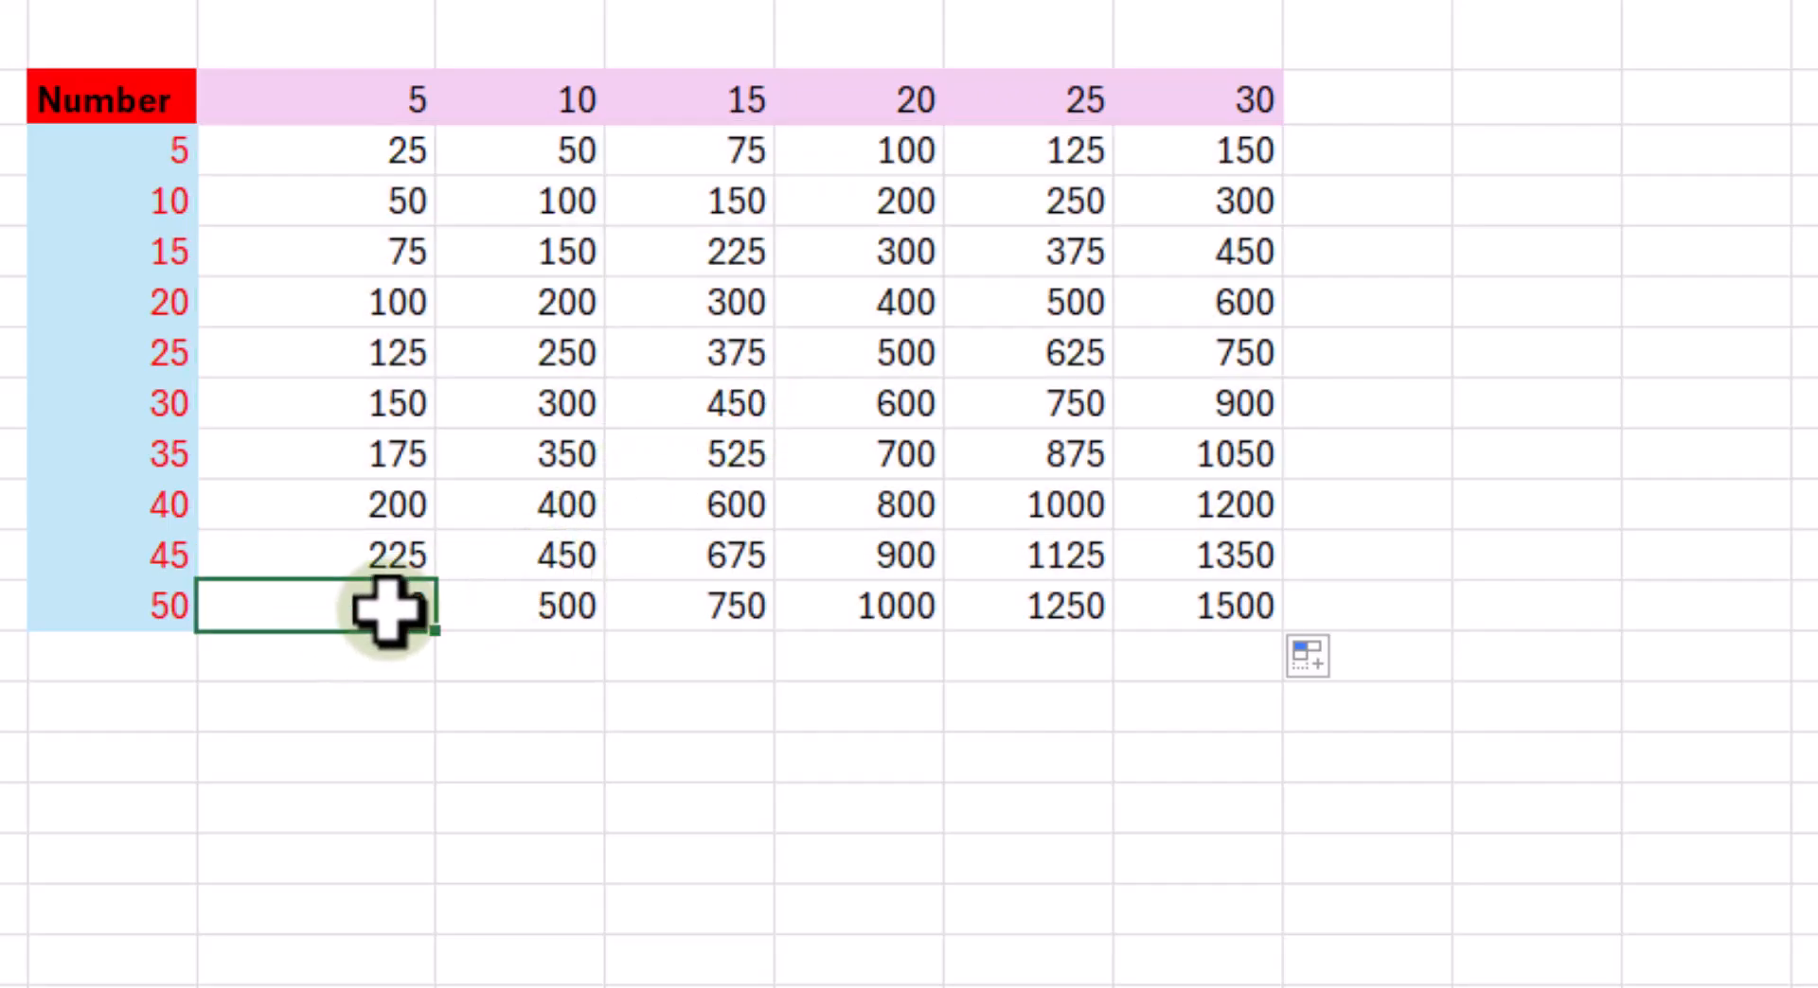
{"action": "double_click", "coordinate": [388, 607]}
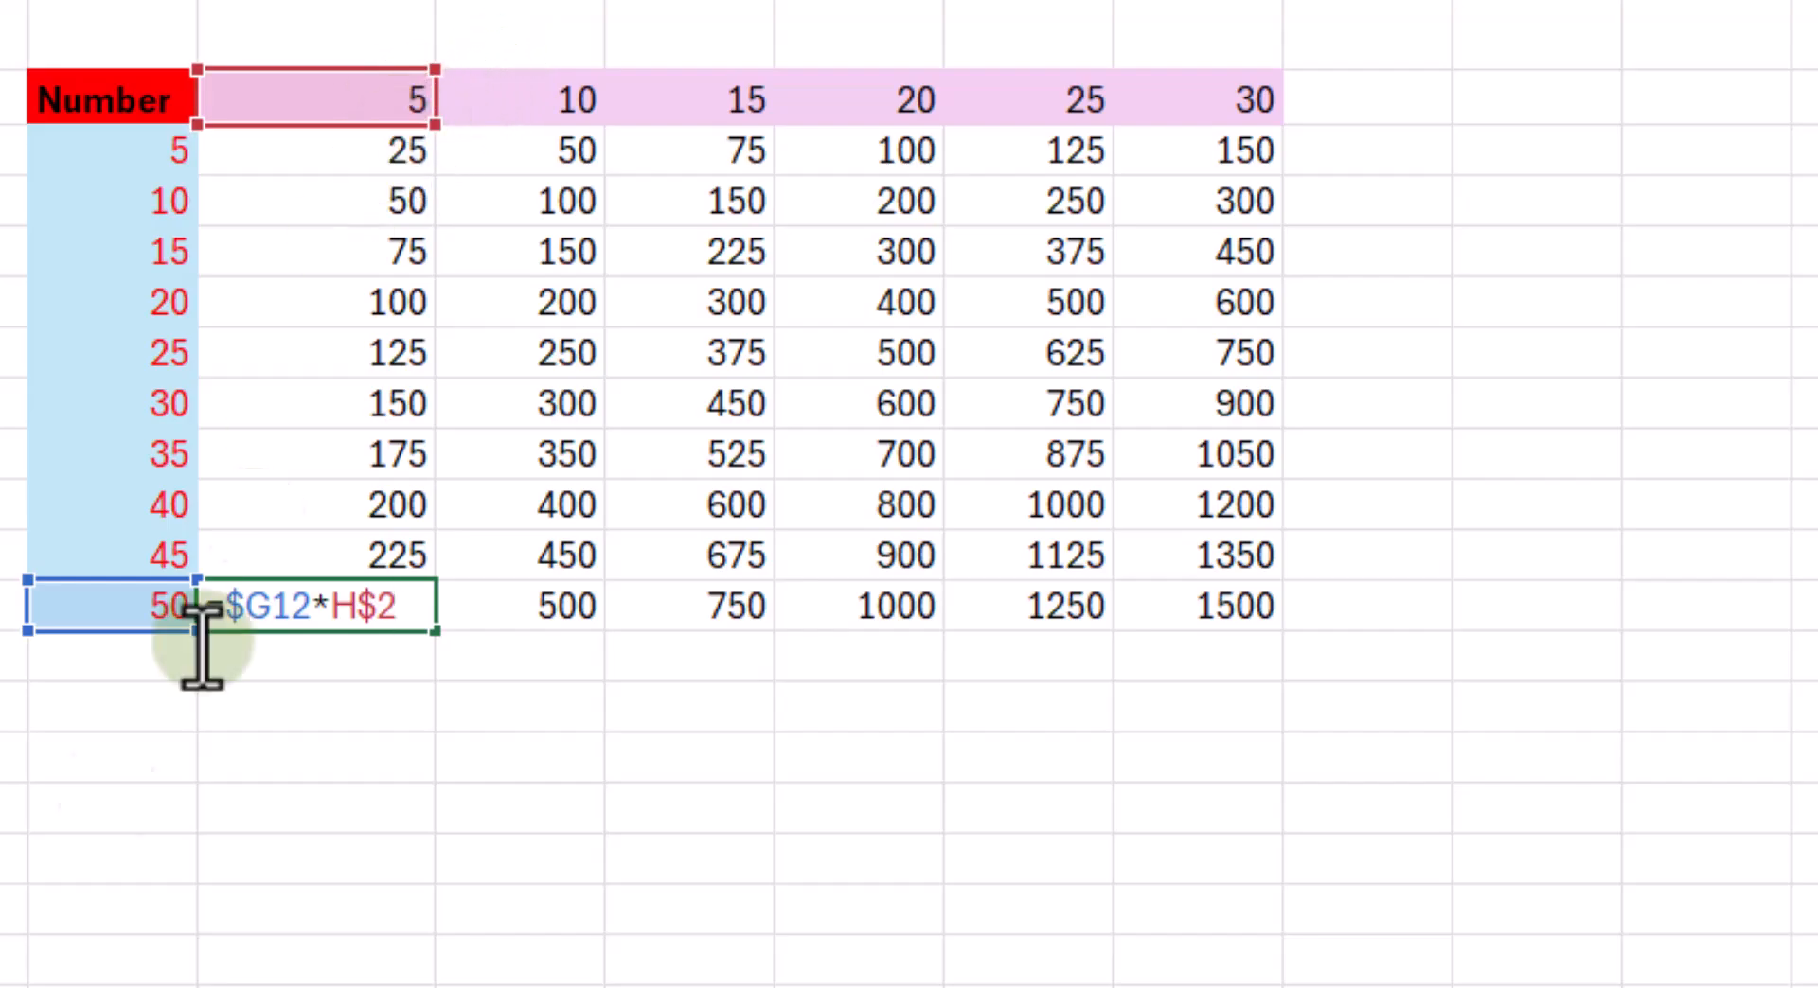
{"action": "key", "text": "Return"}
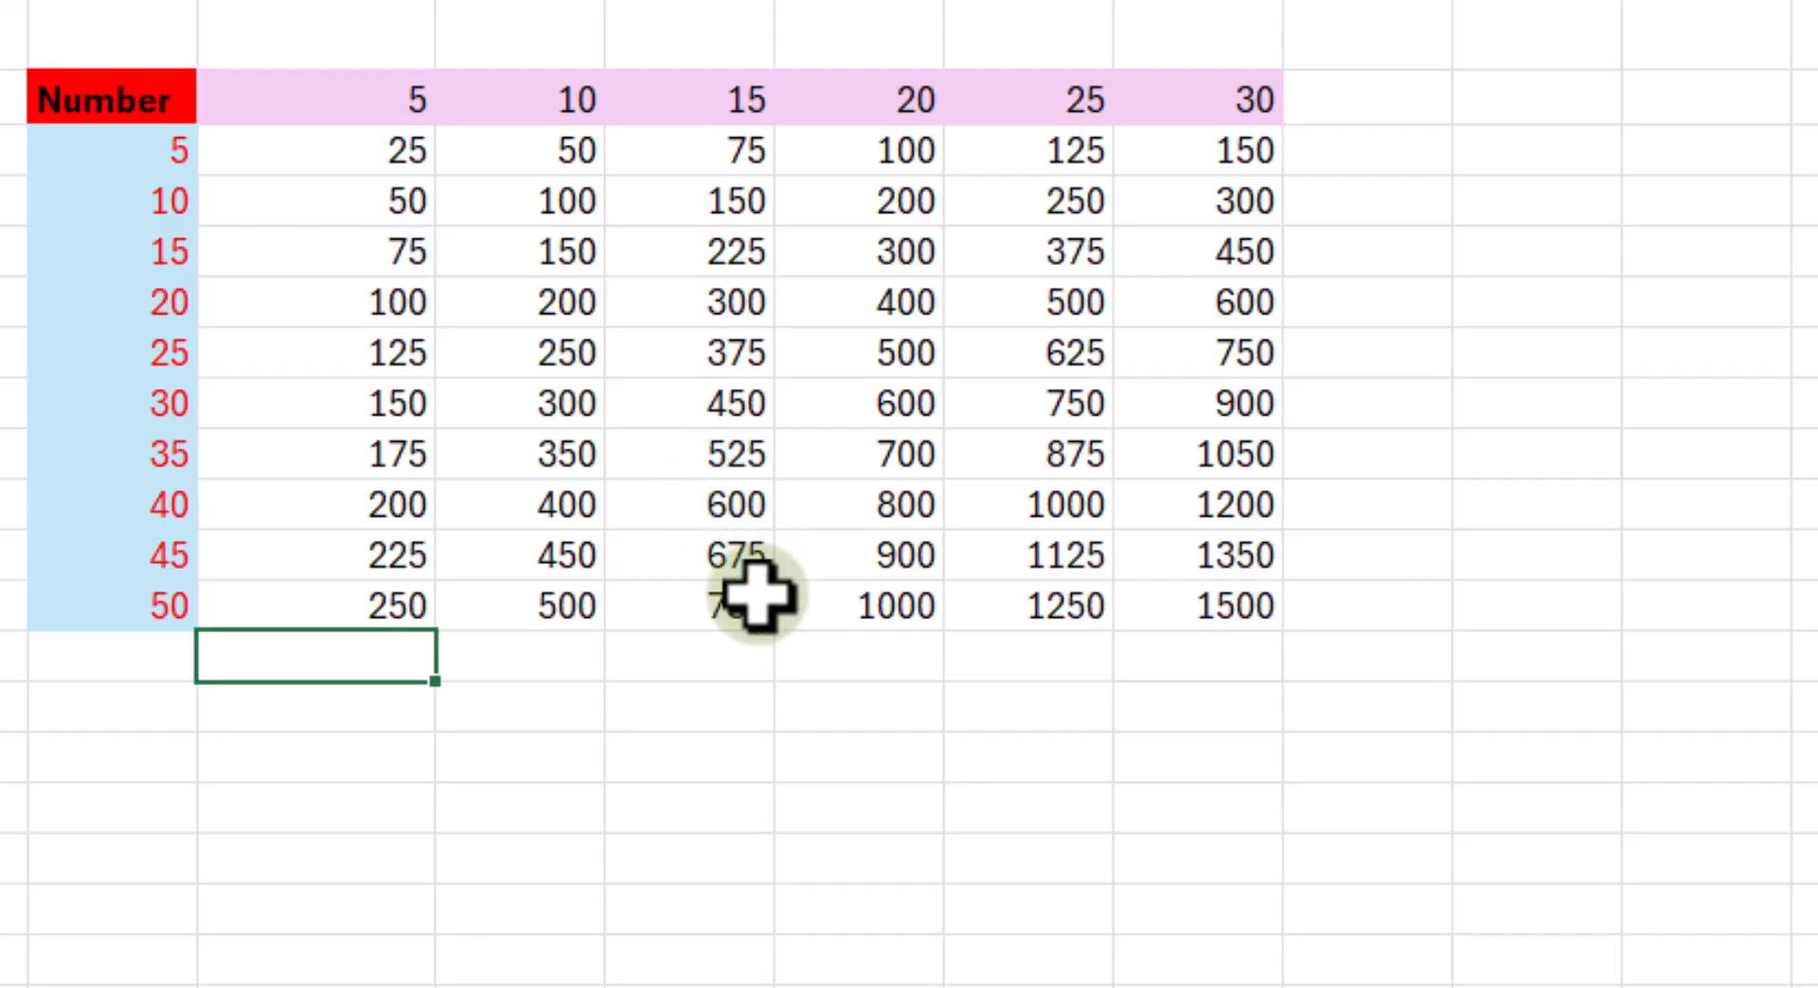
{"action": "left_click", "coordinate": [735, 504]}
{"action": "type", "text": "=$G10*J$2"}
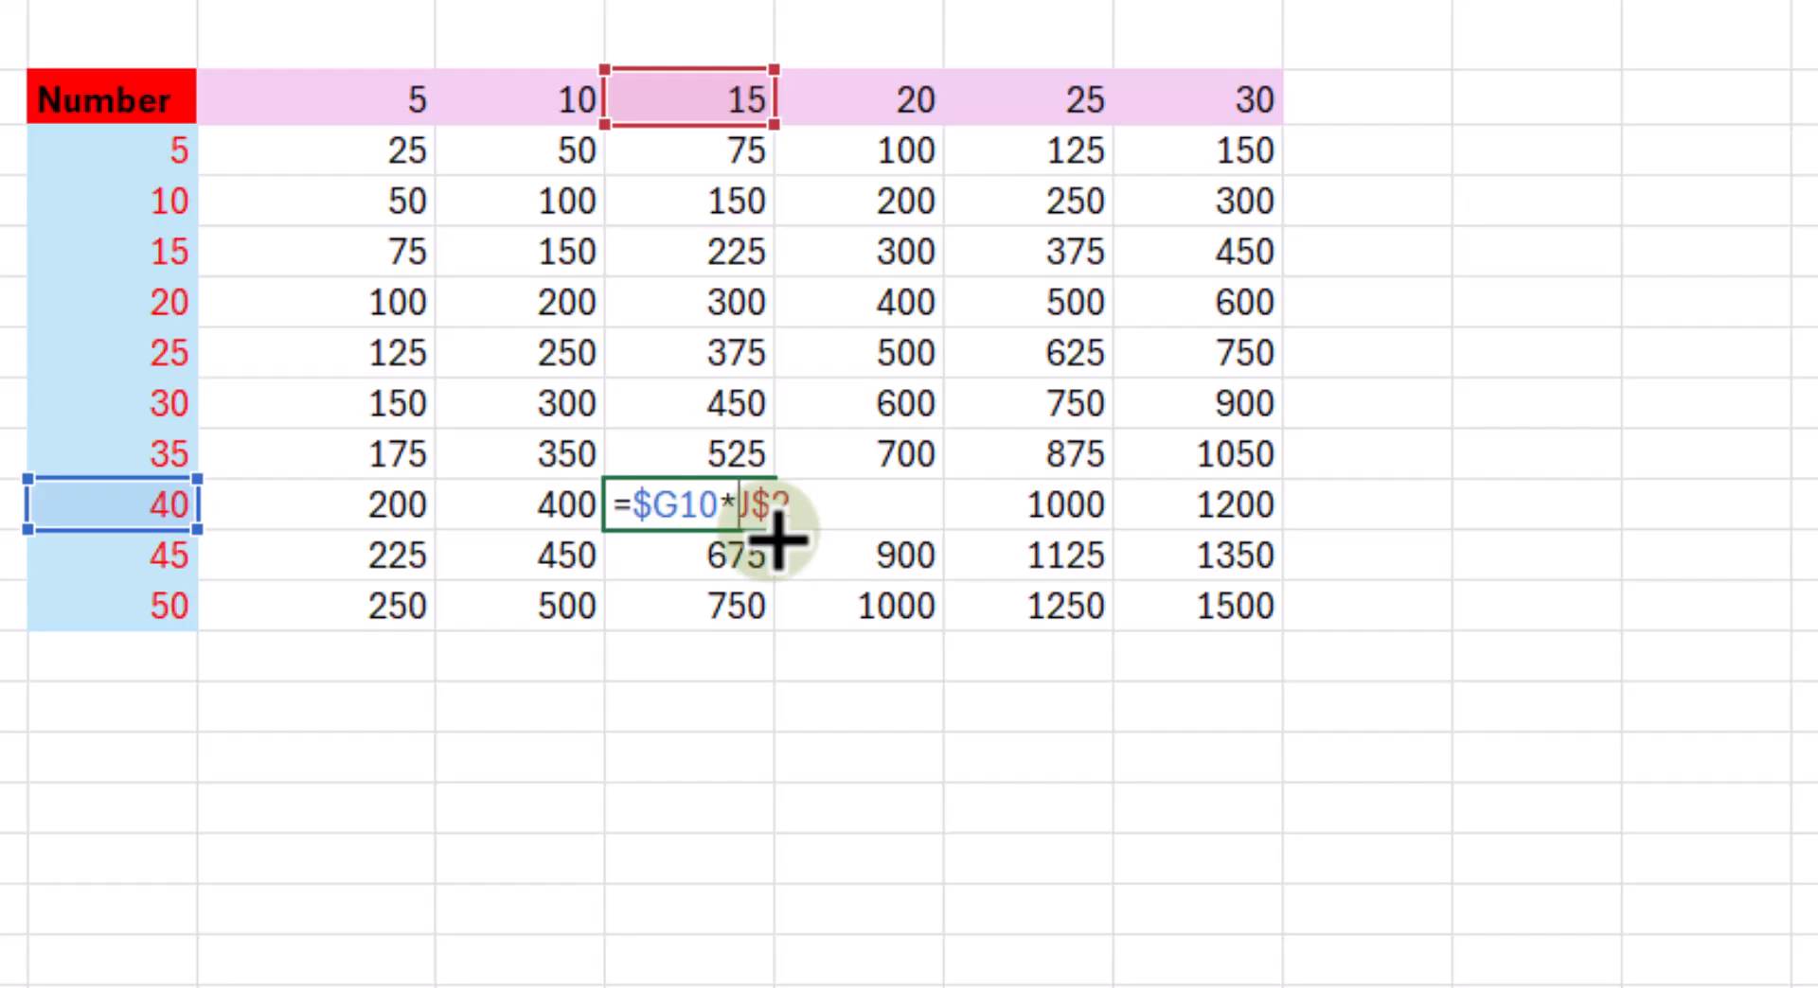
{"action": "key", "text": "Return"}
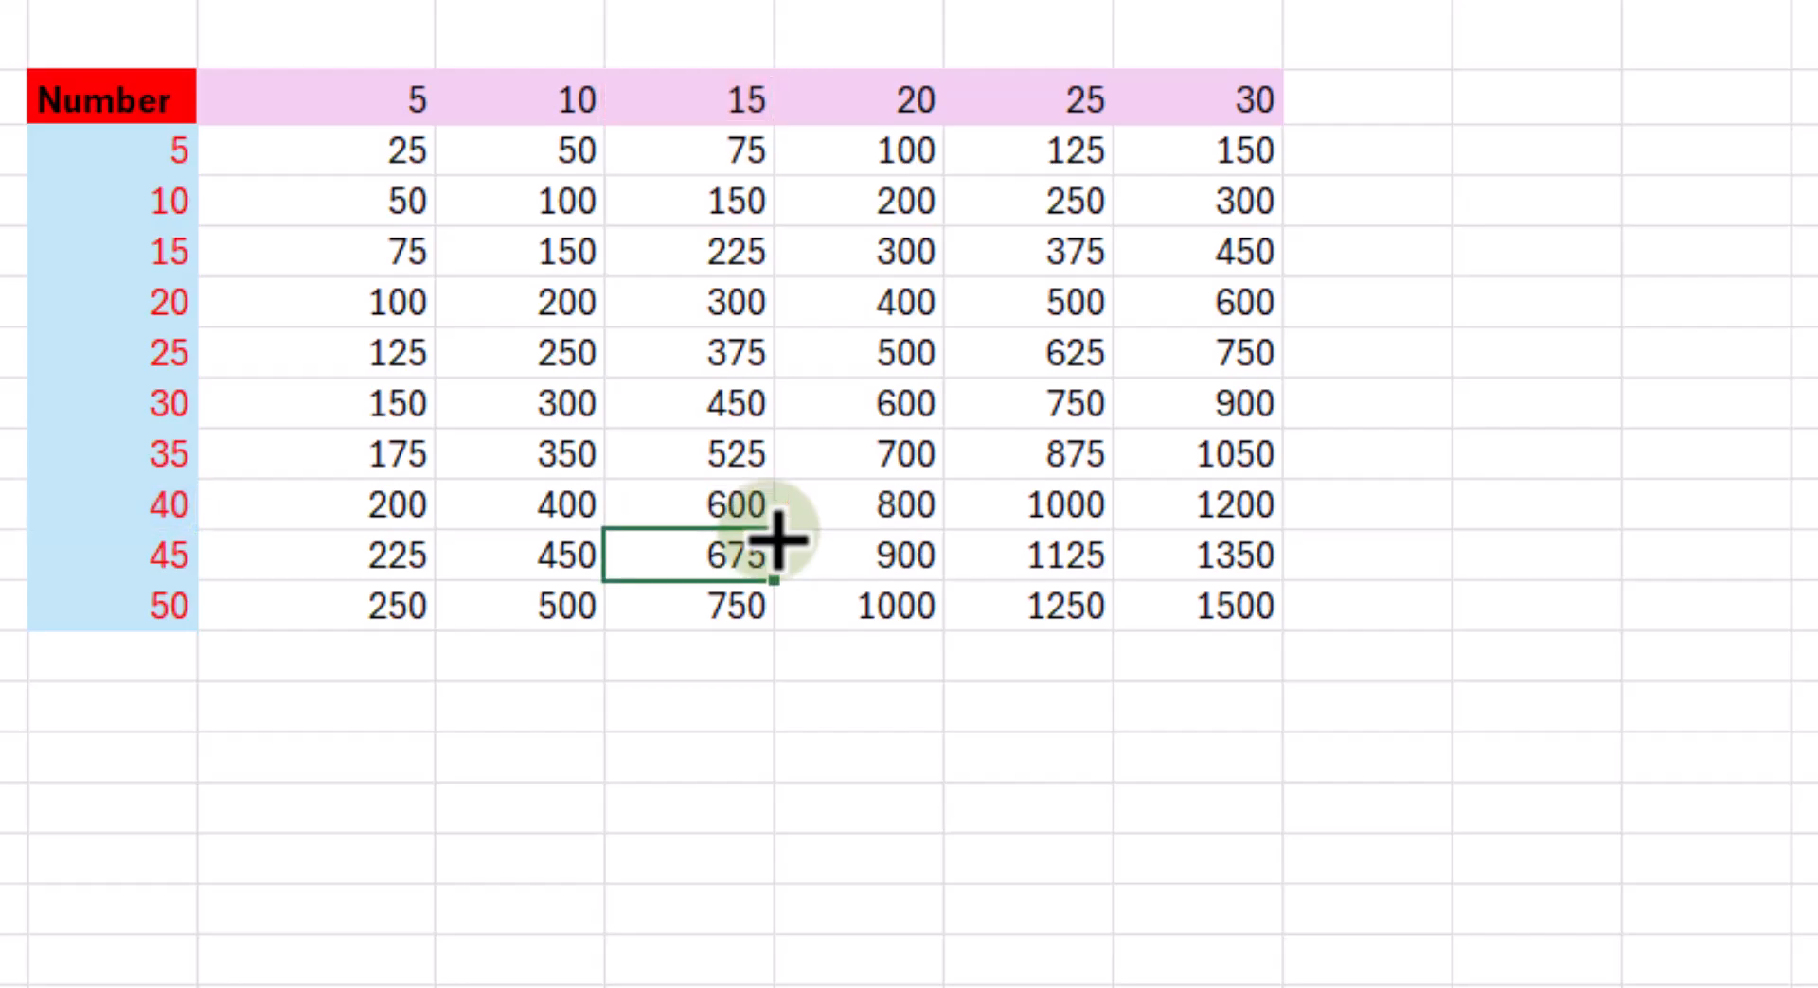
- Clear the mixed-reference formulas from the whole Number grid, H3:M12
{"action": "left_click", "coordinate": [378, 153]}
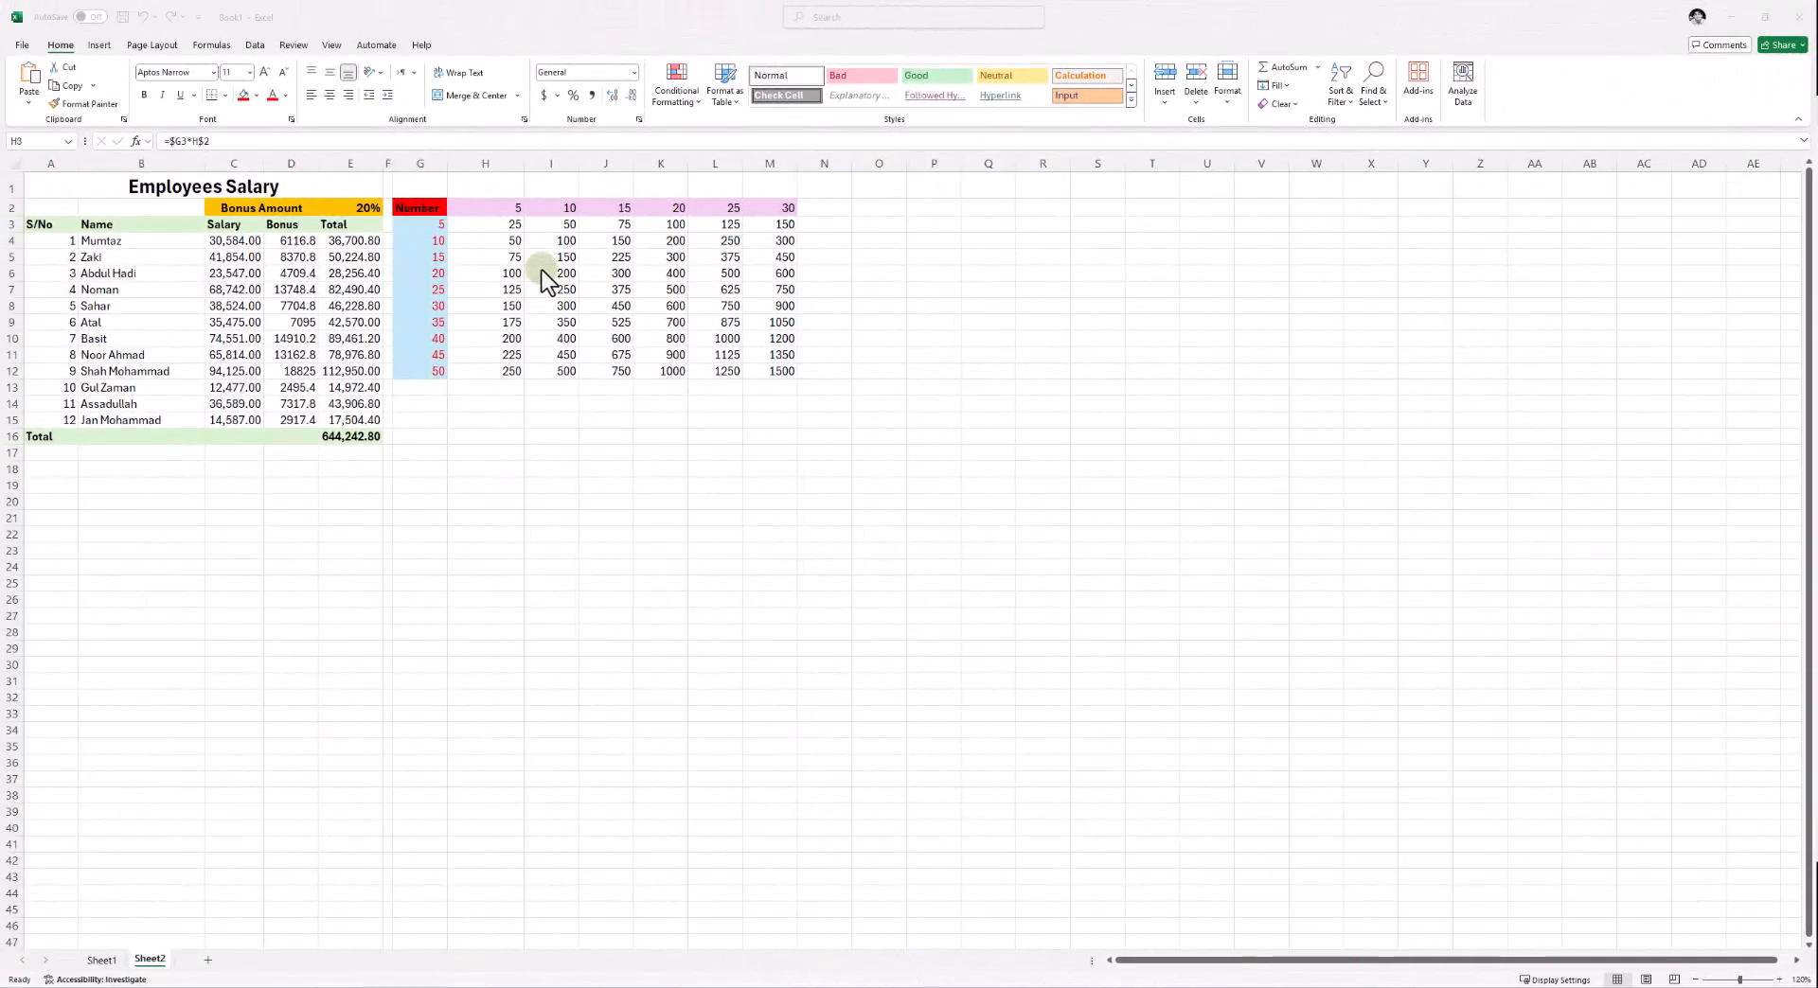
{"action": "left_click", "coordinate": [513, 231]}
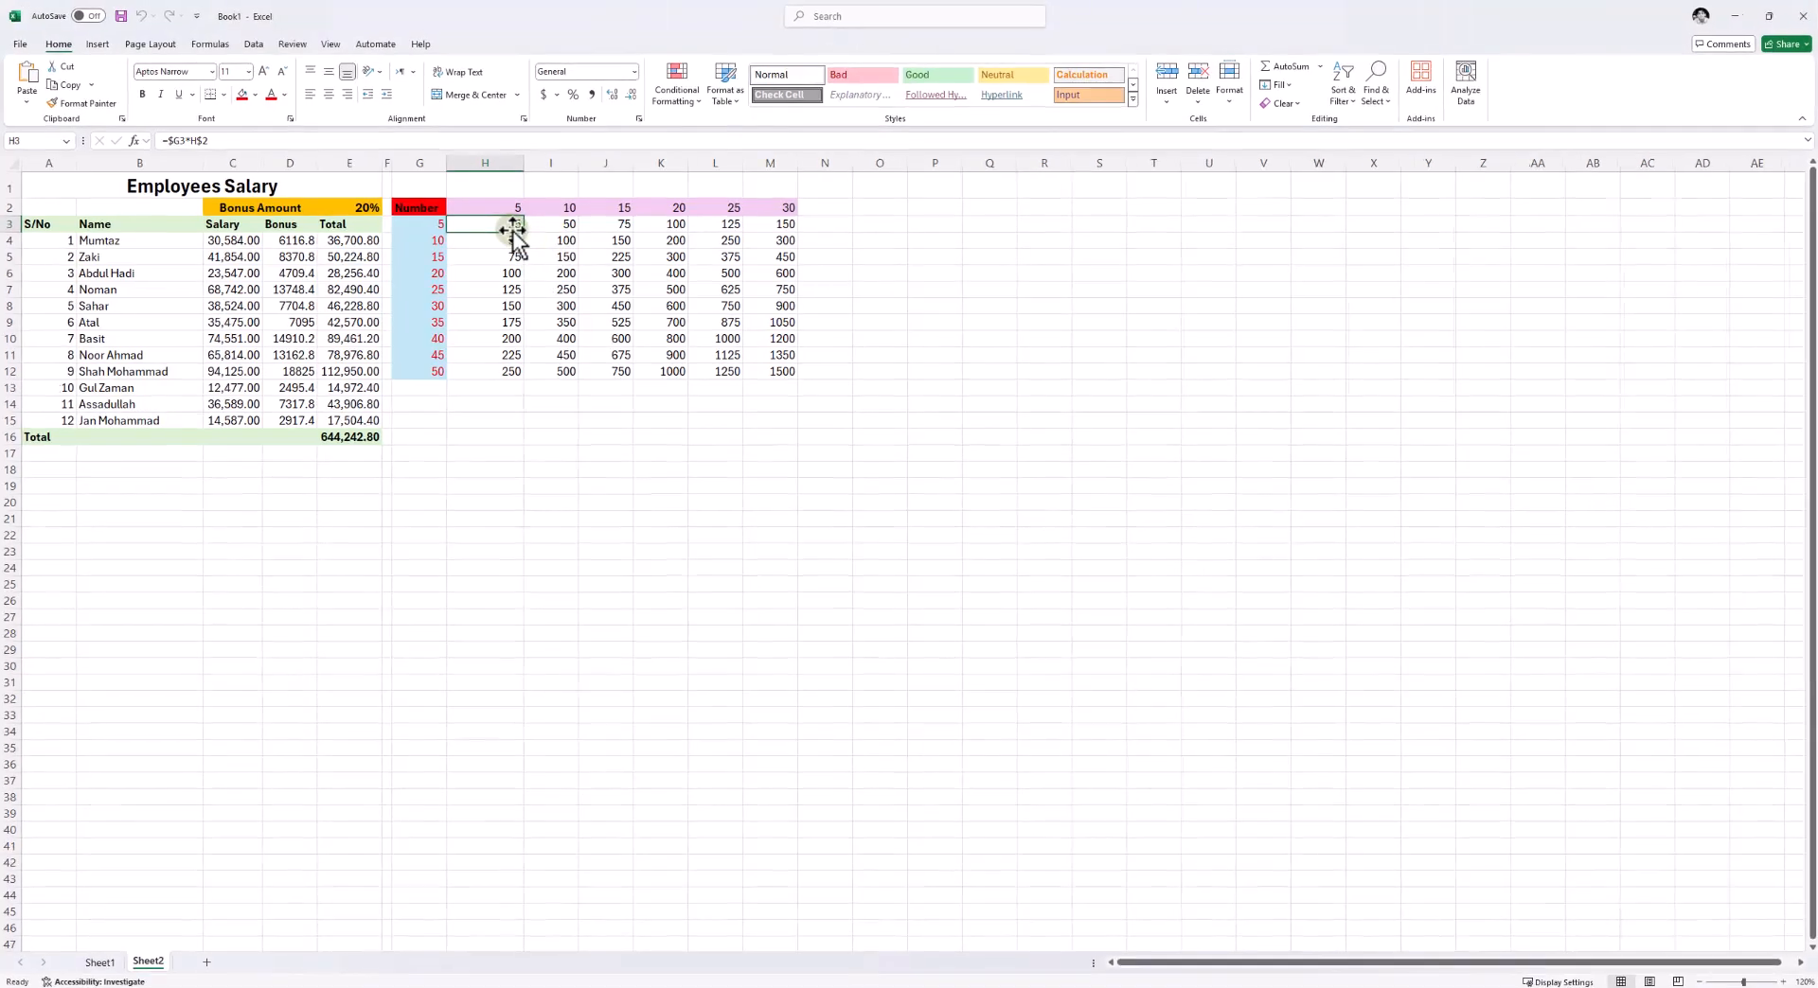
{"action": "left_click", "coordinate": [588, 290]}
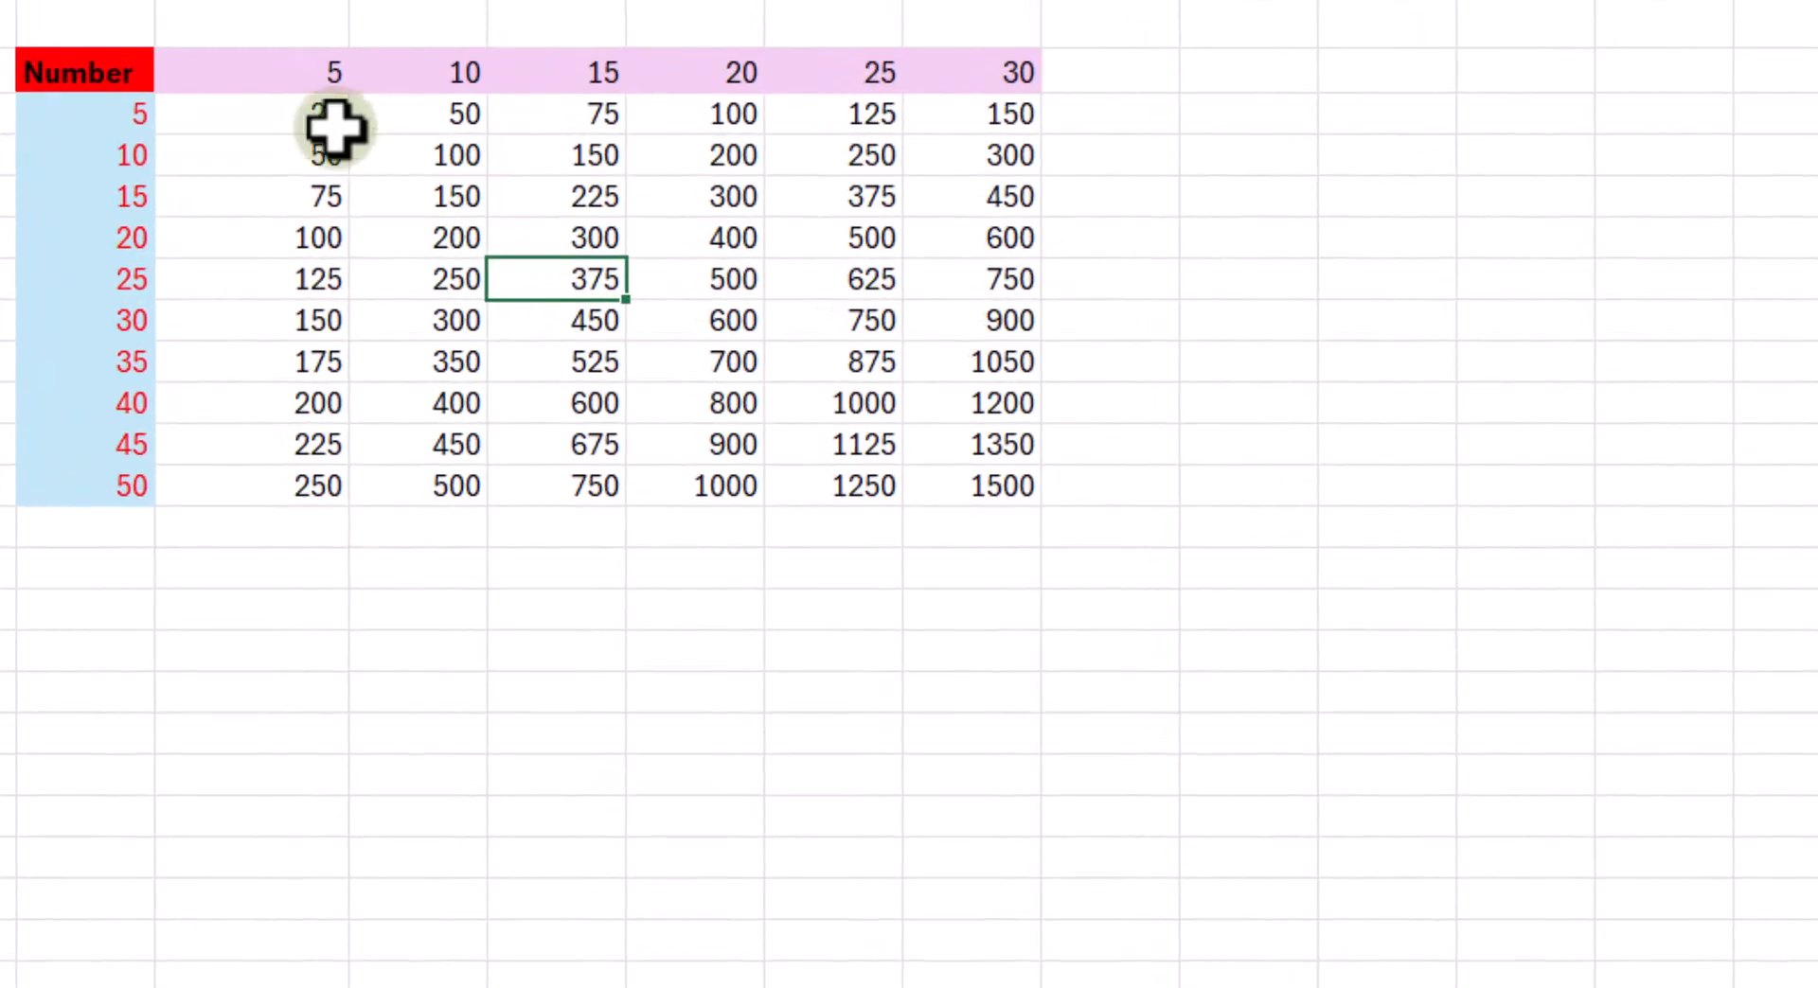
{"action": "left_click_drag", "start_coordinate": [297, 110], "coordinate": [913, 490]}
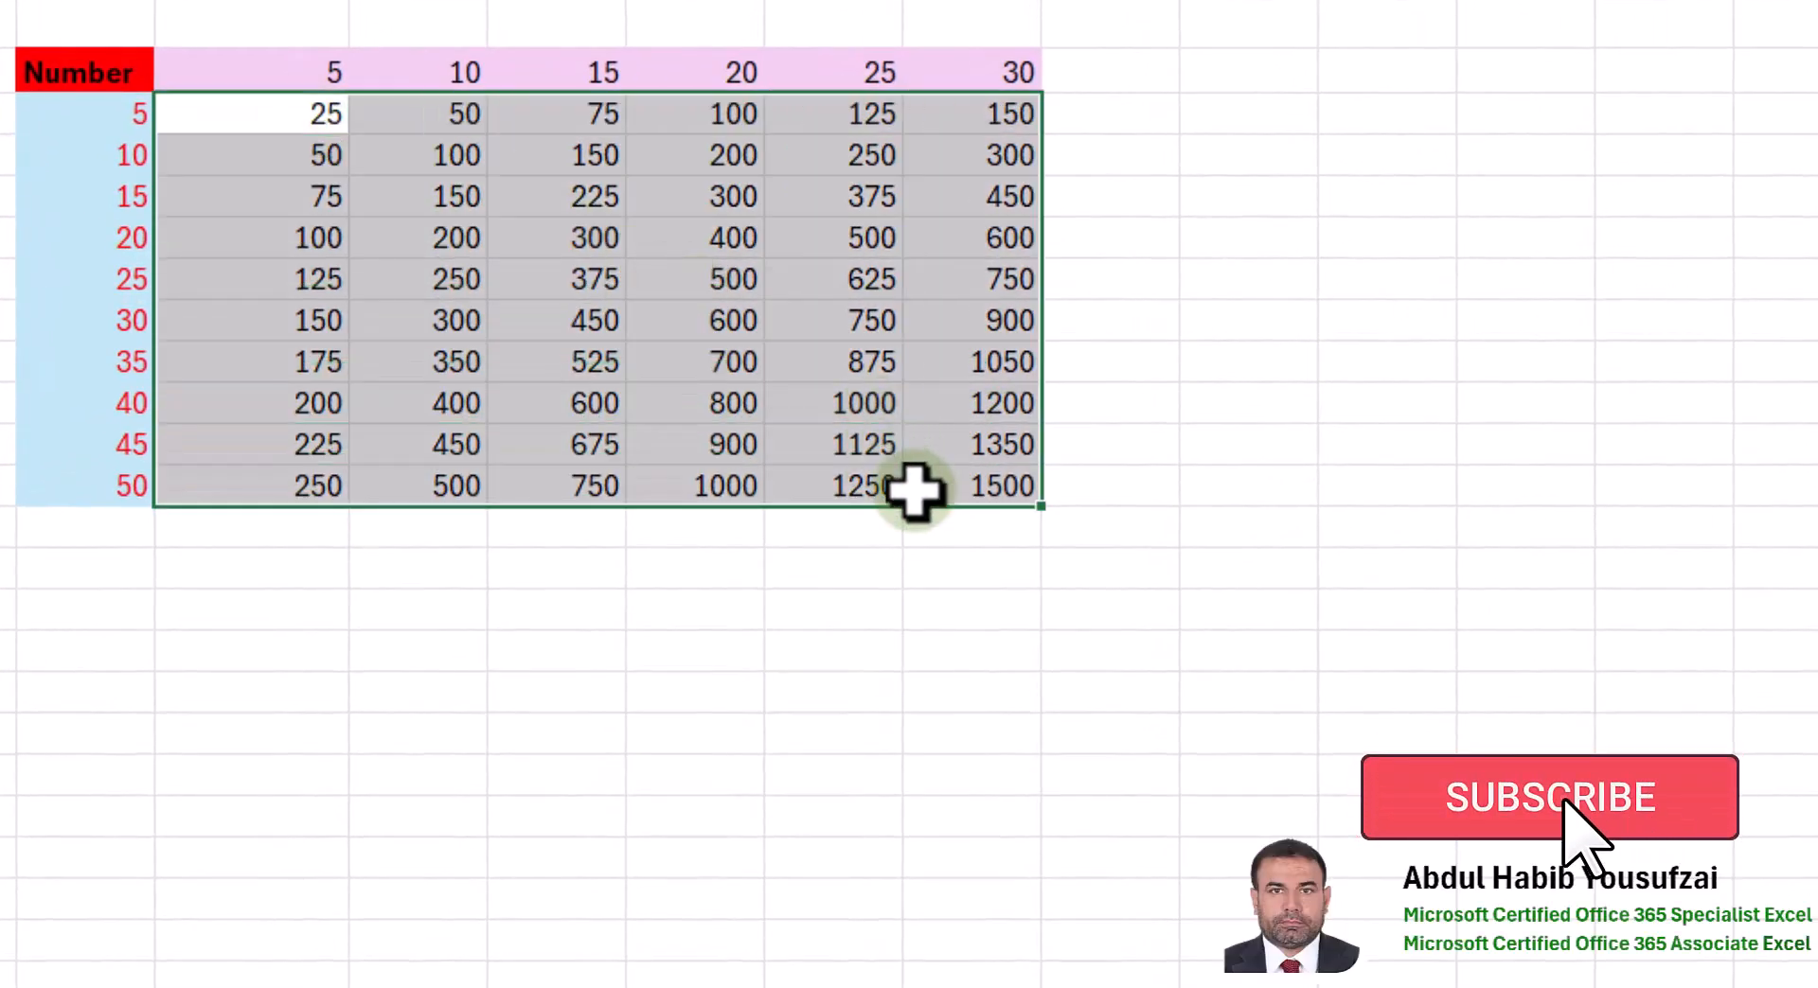
{"action": "key", "text": "Delete"}
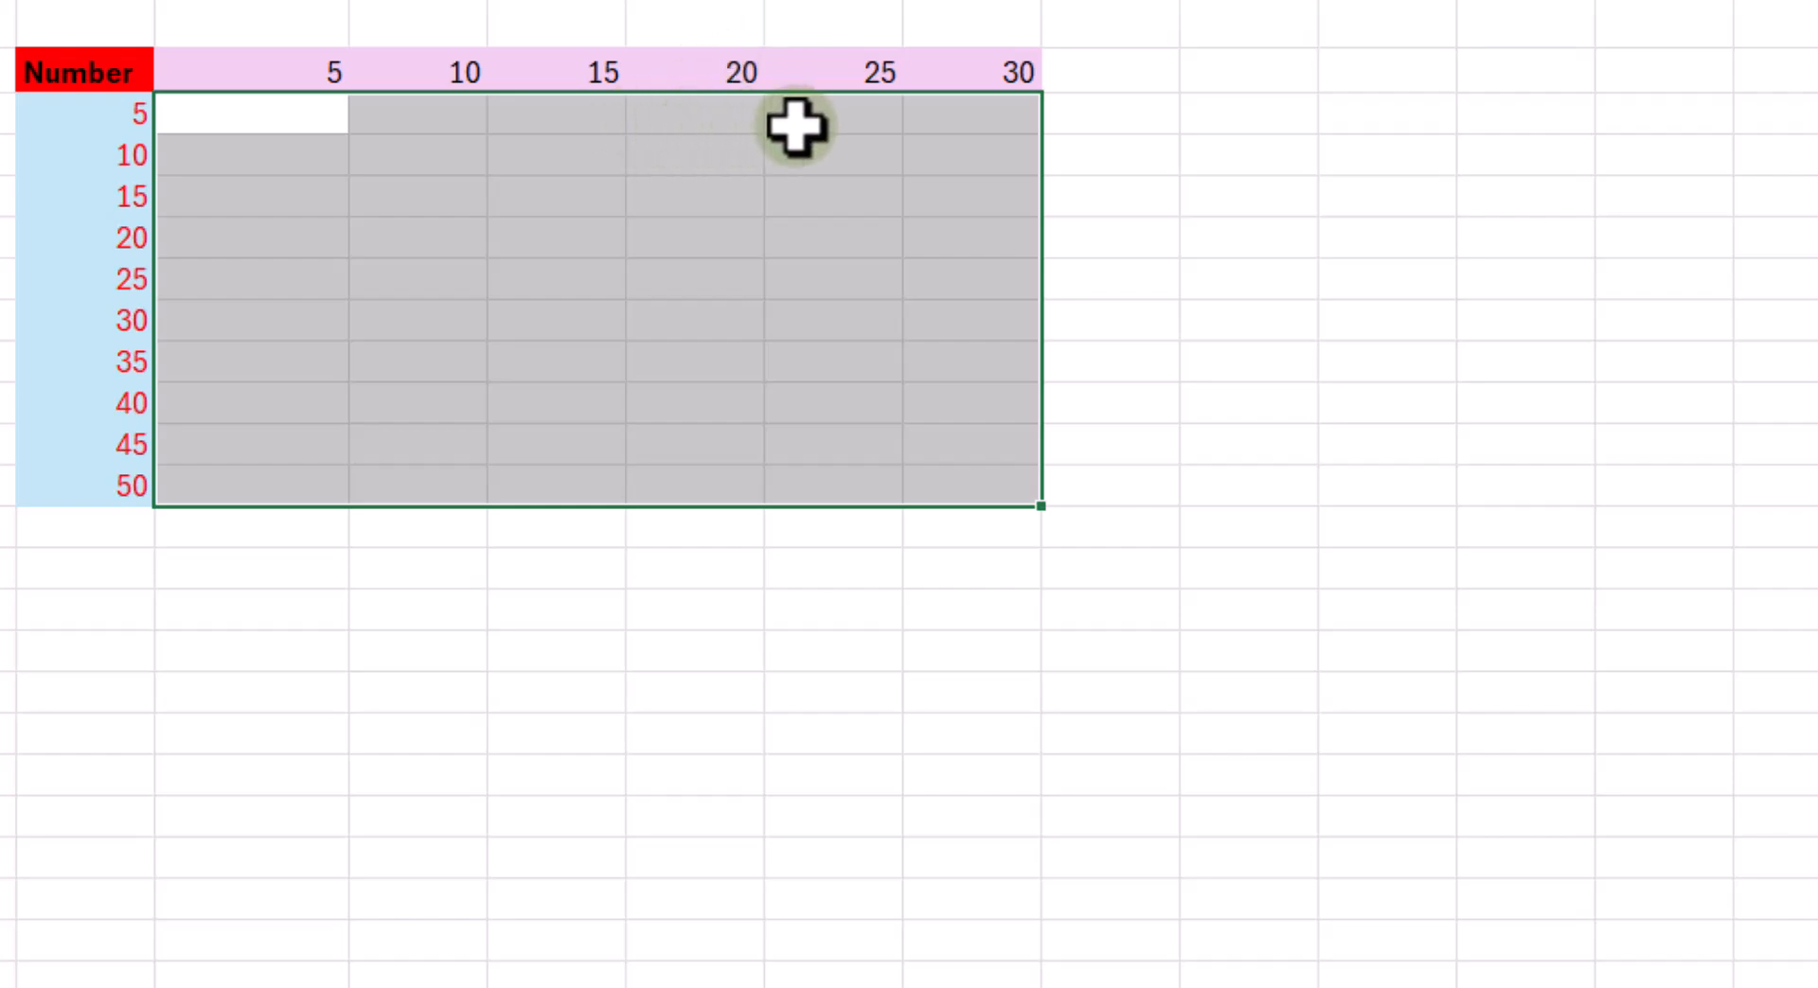
{"action": "left_click", "coordinate": [770, 142]}
- Enter the formula =$G3*H2 in H3, locking only column G and leaving H2 fully relative
{"action": "left_click", "coordinate": [280, 125]}
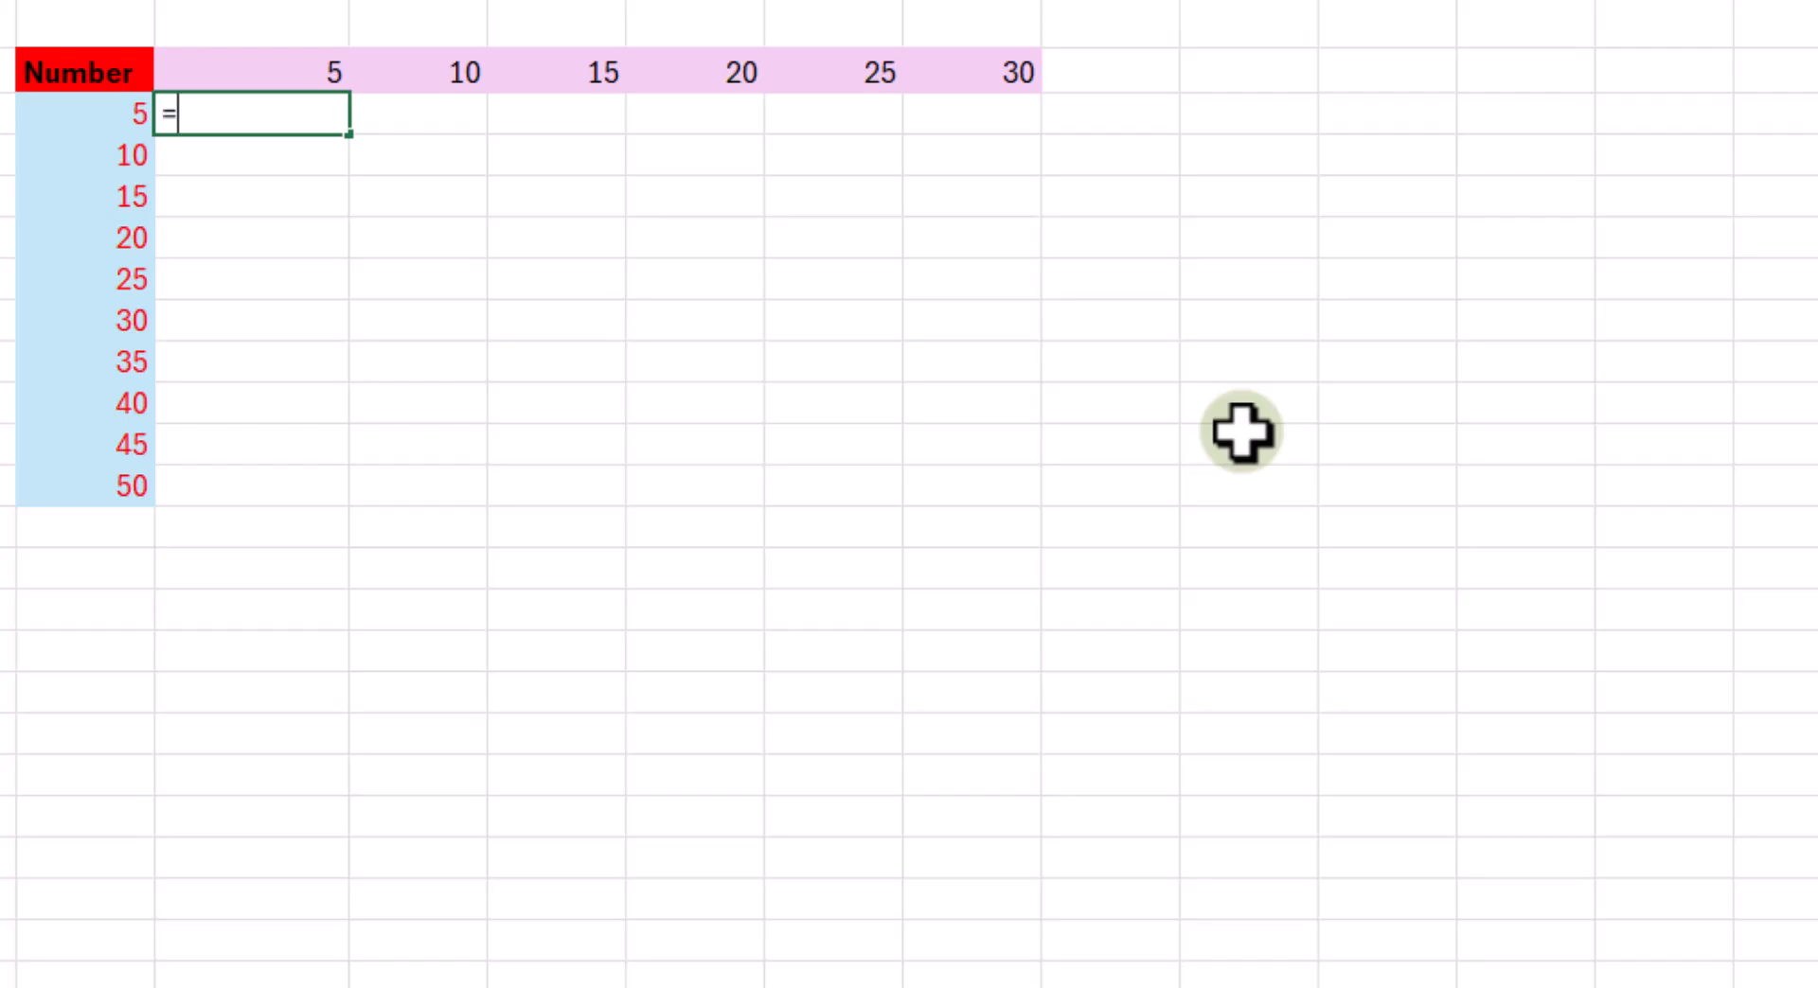
{"action": "type", "text": "="}
{"action": "left_click", "coordinate": [121, 118]}
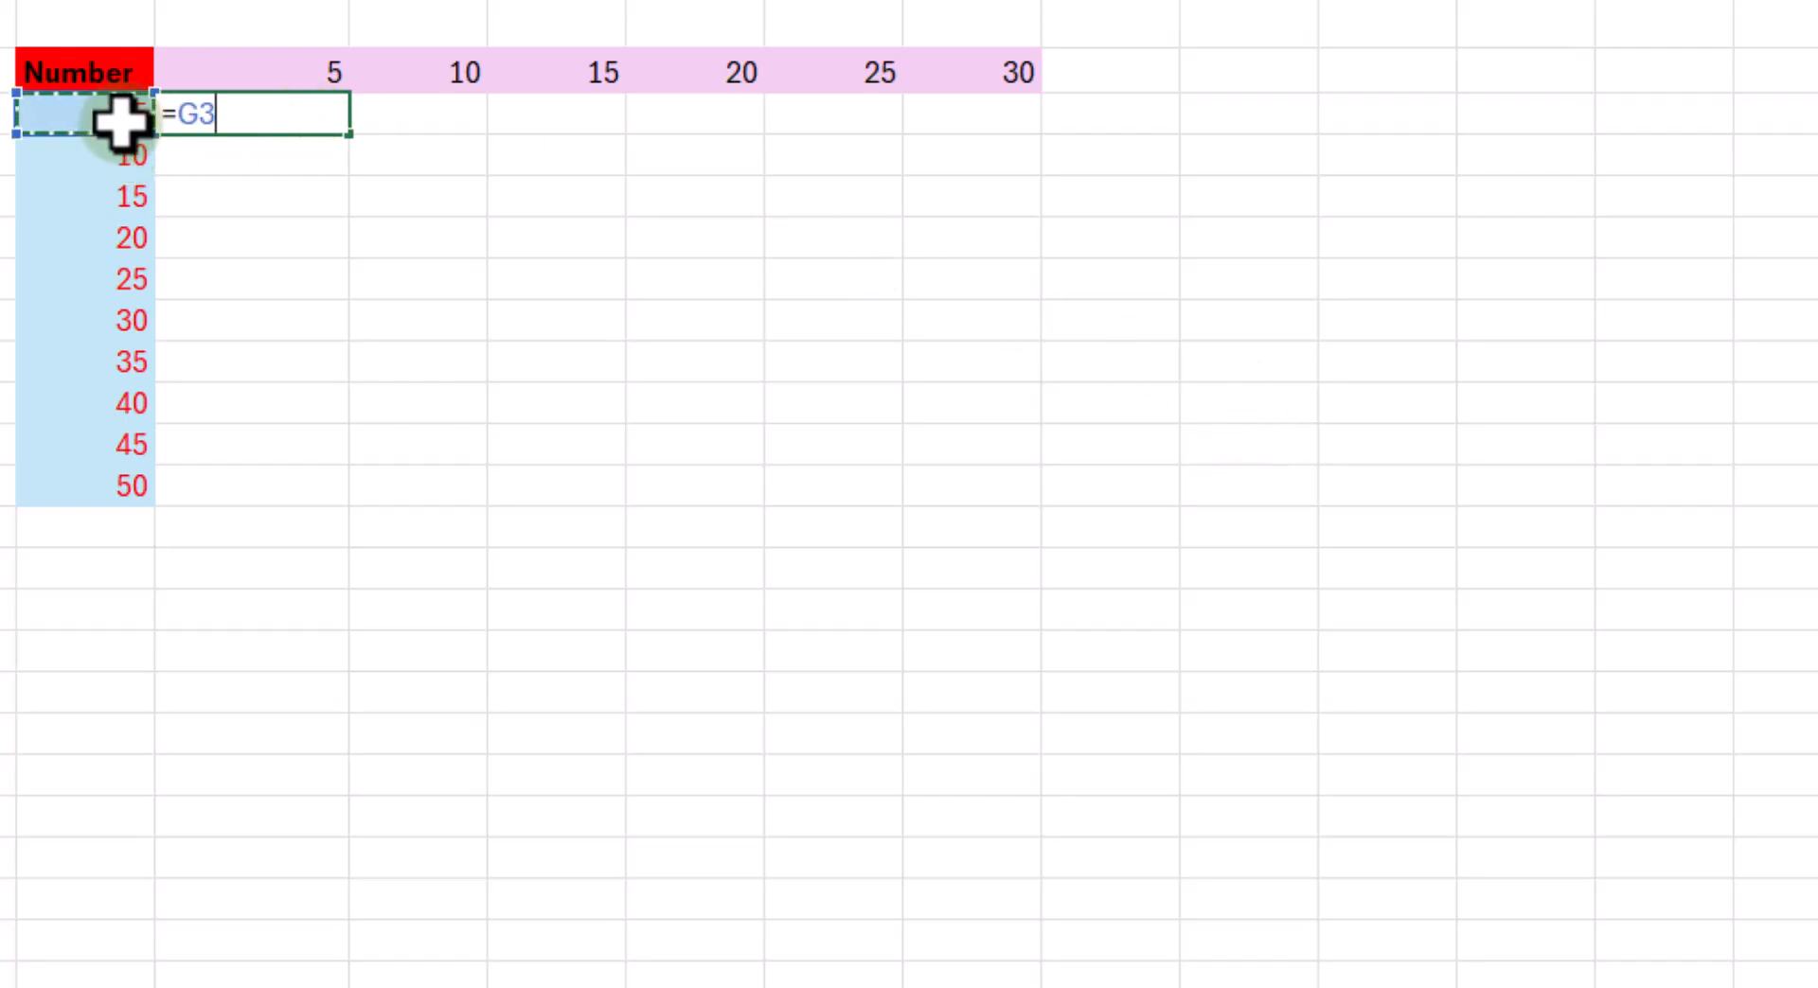
{"action": "key", "text": "F4"}
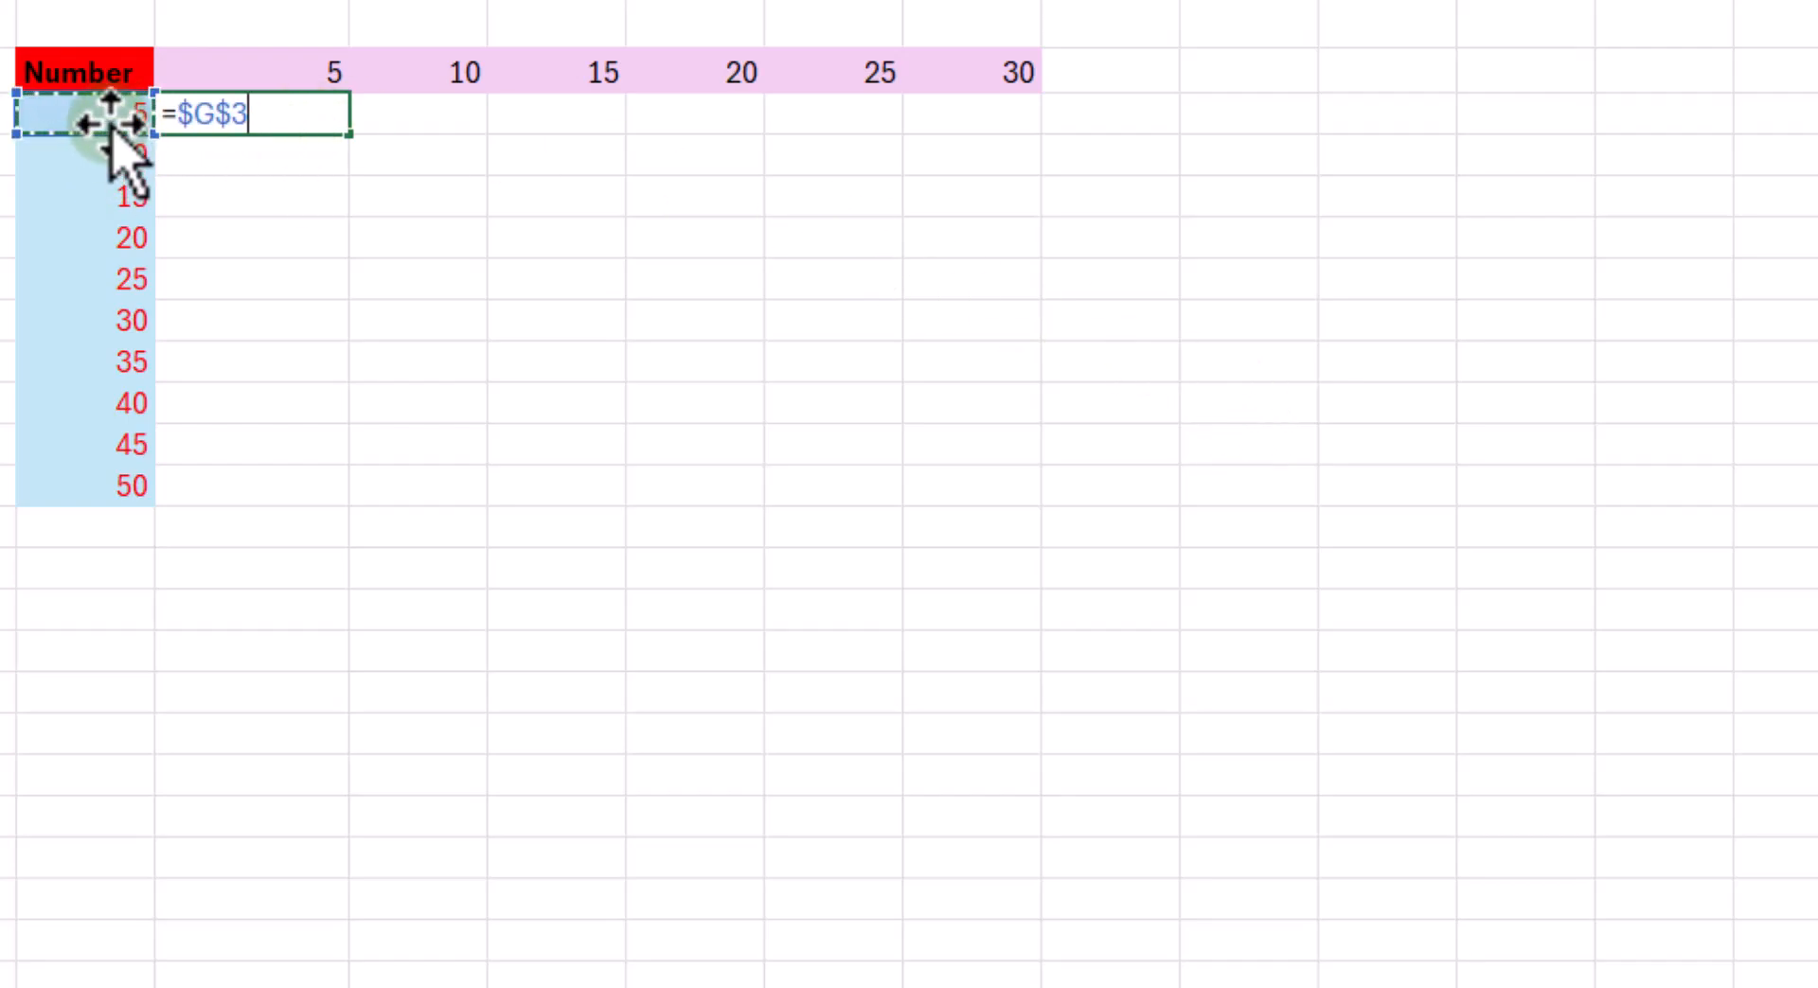
{"action": "key", "text": "F4"}
{"action": "key", "text": "F4"}
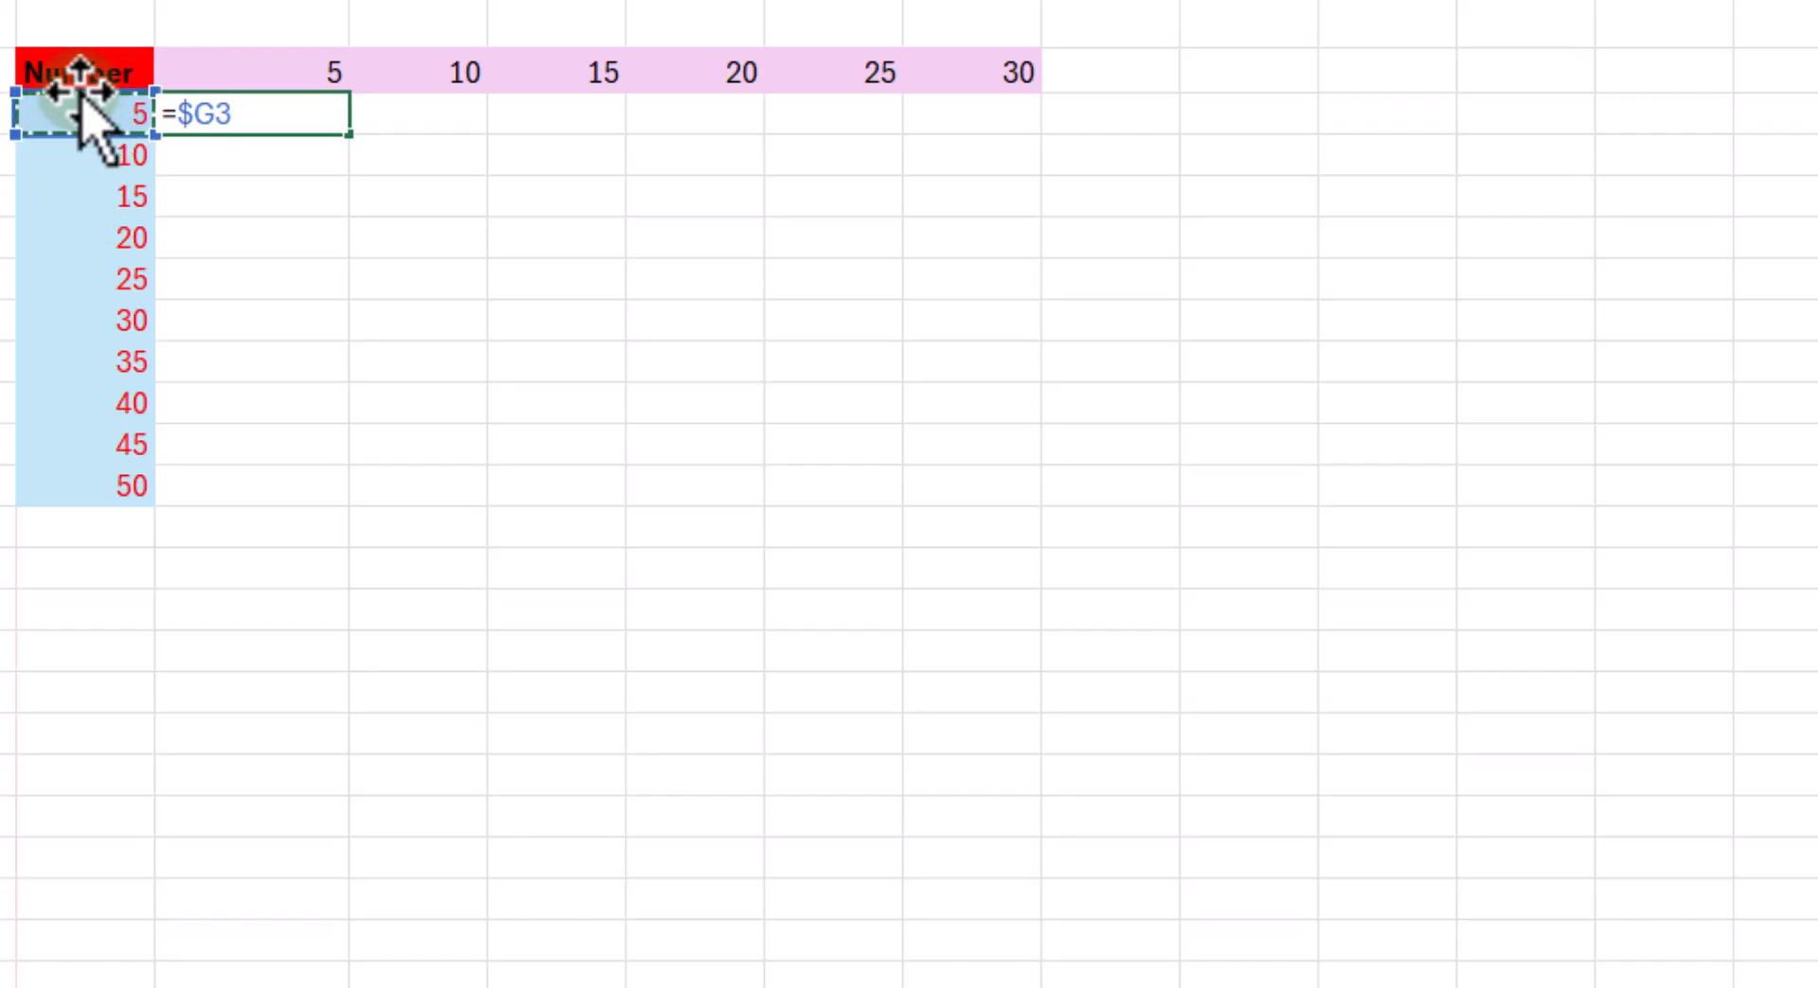
{"action": "type", "text": "*"}
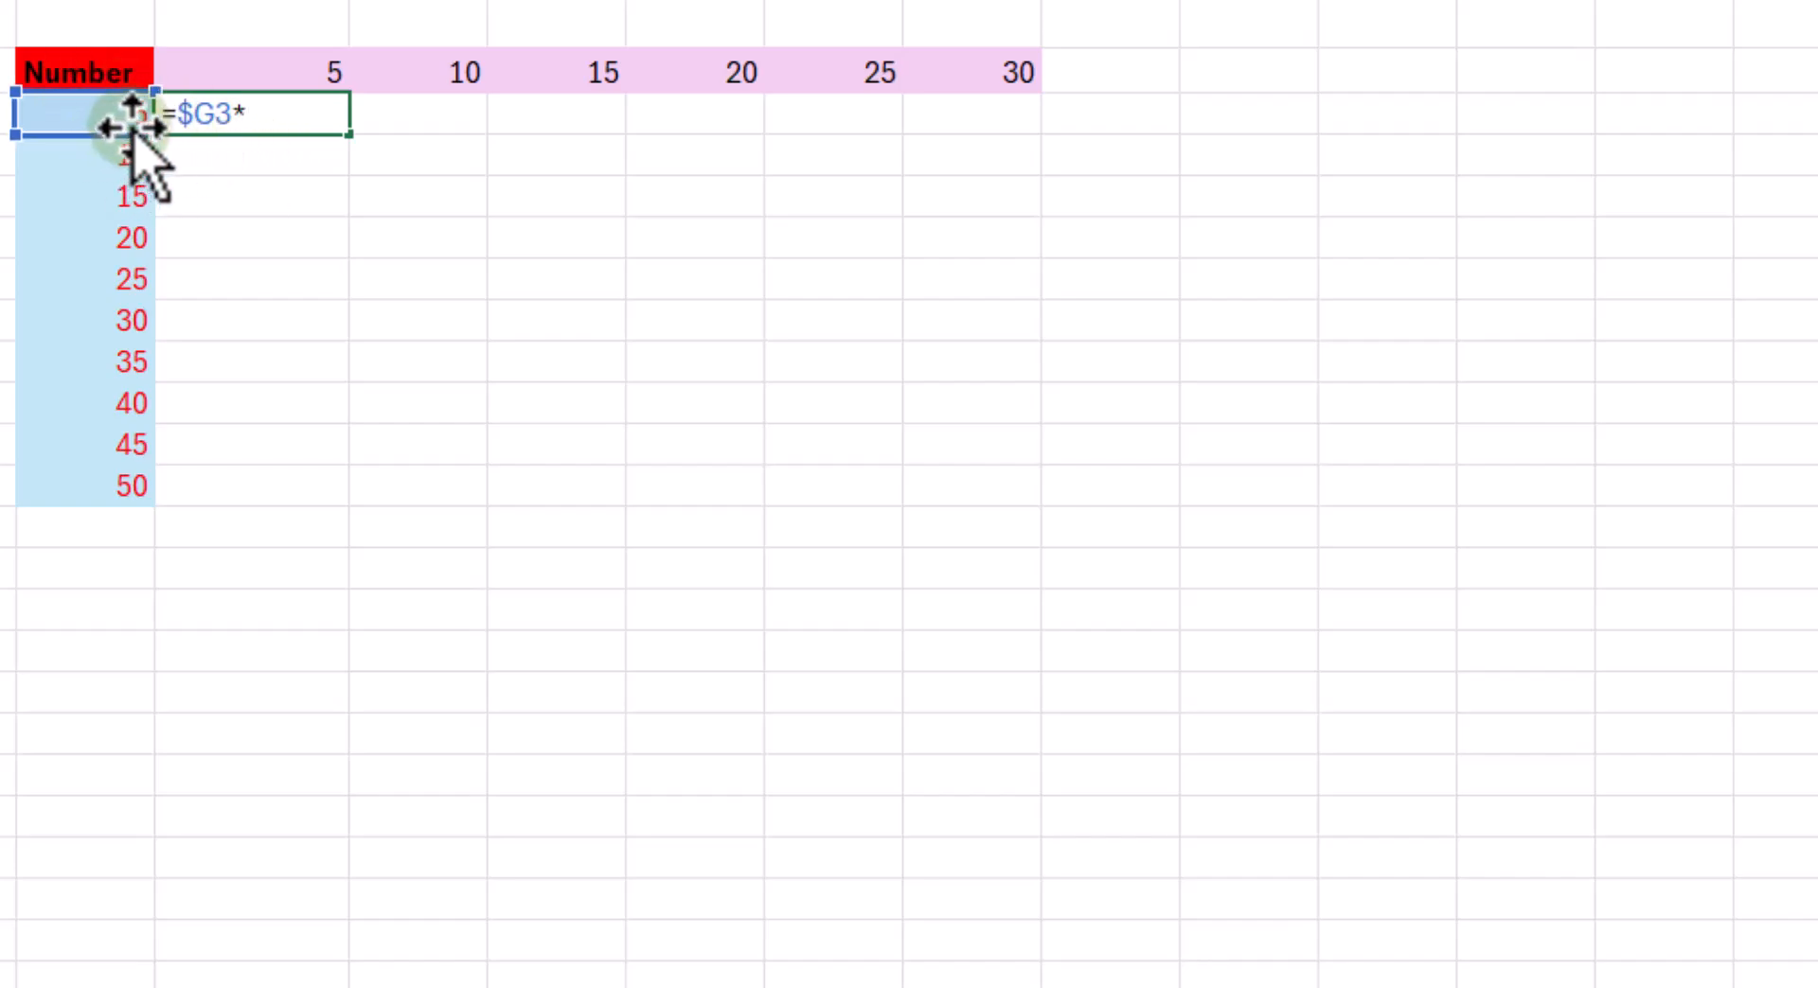
{"action": "left_click", "coordinate": [300, 64]}
{"action": "key", "text": "Return"}
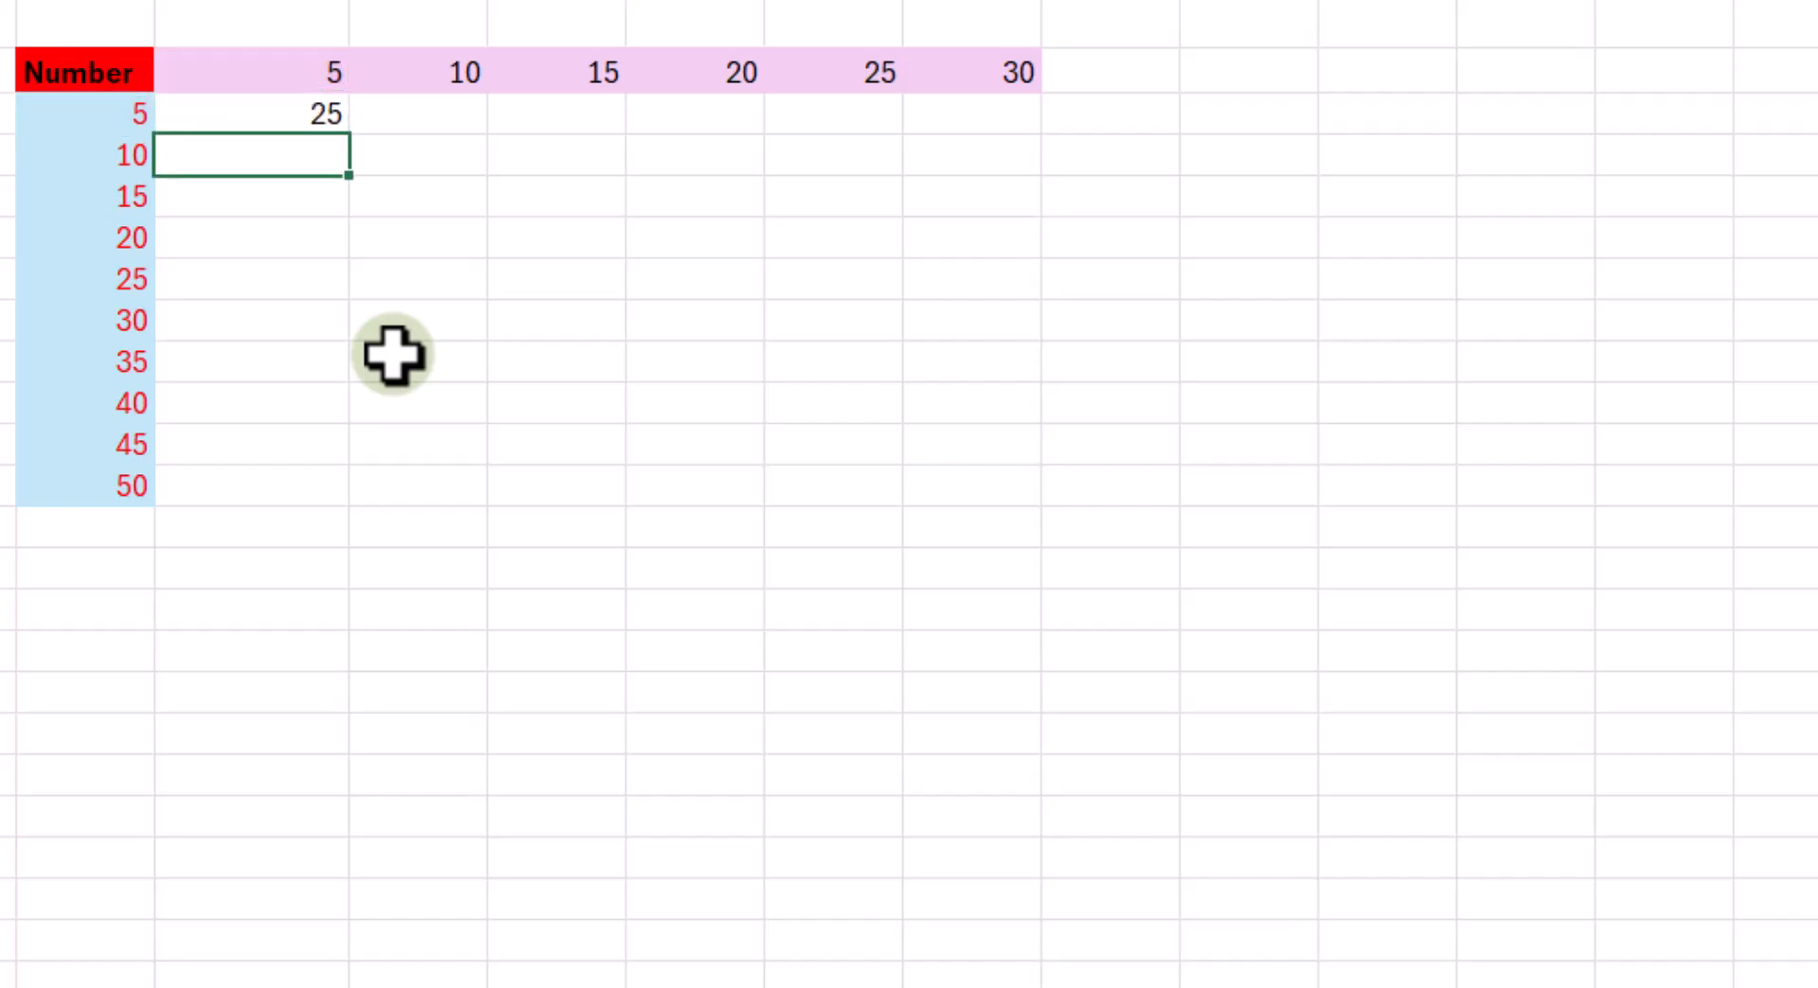
- Fill the formula from H3 across the first row of the Number grid to M3
{"action": "left_click", "coordinate": [316, 114]}
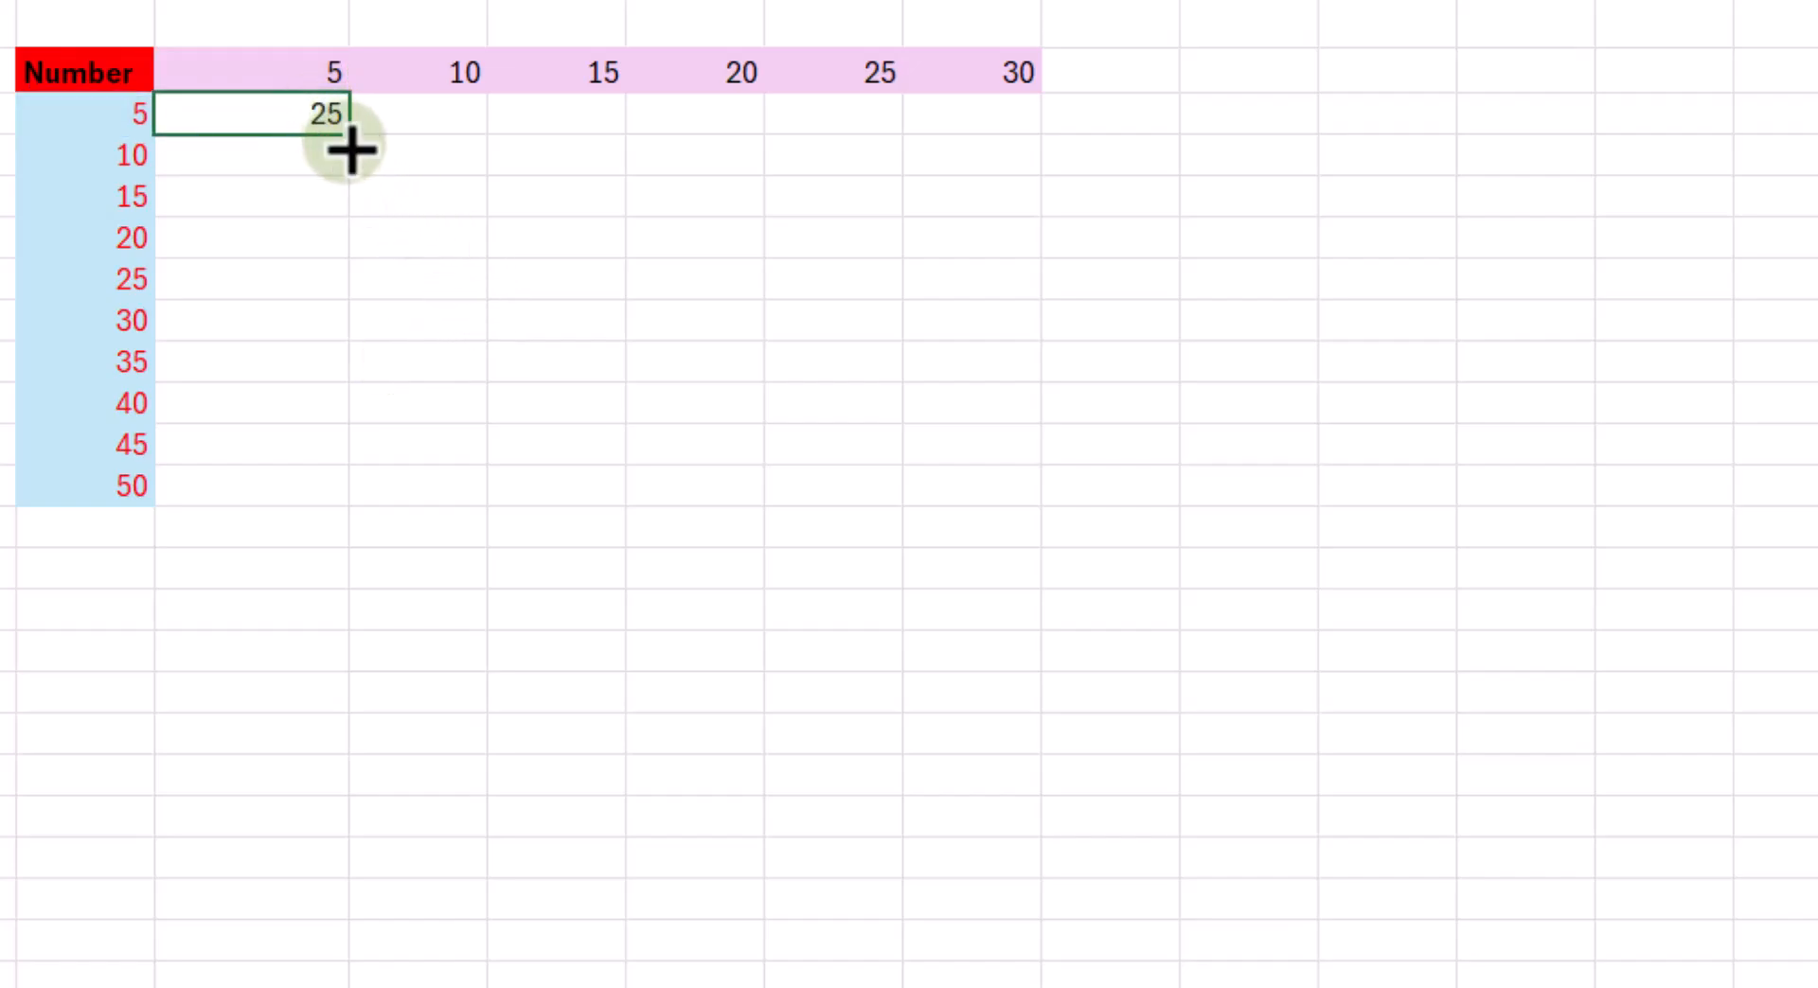
{"action": "left_click_drag", "start_coordinate": [349, 134], "coordinate": [1079, 142]}
{"action": "left_click", "coordinate": [795, 284]}
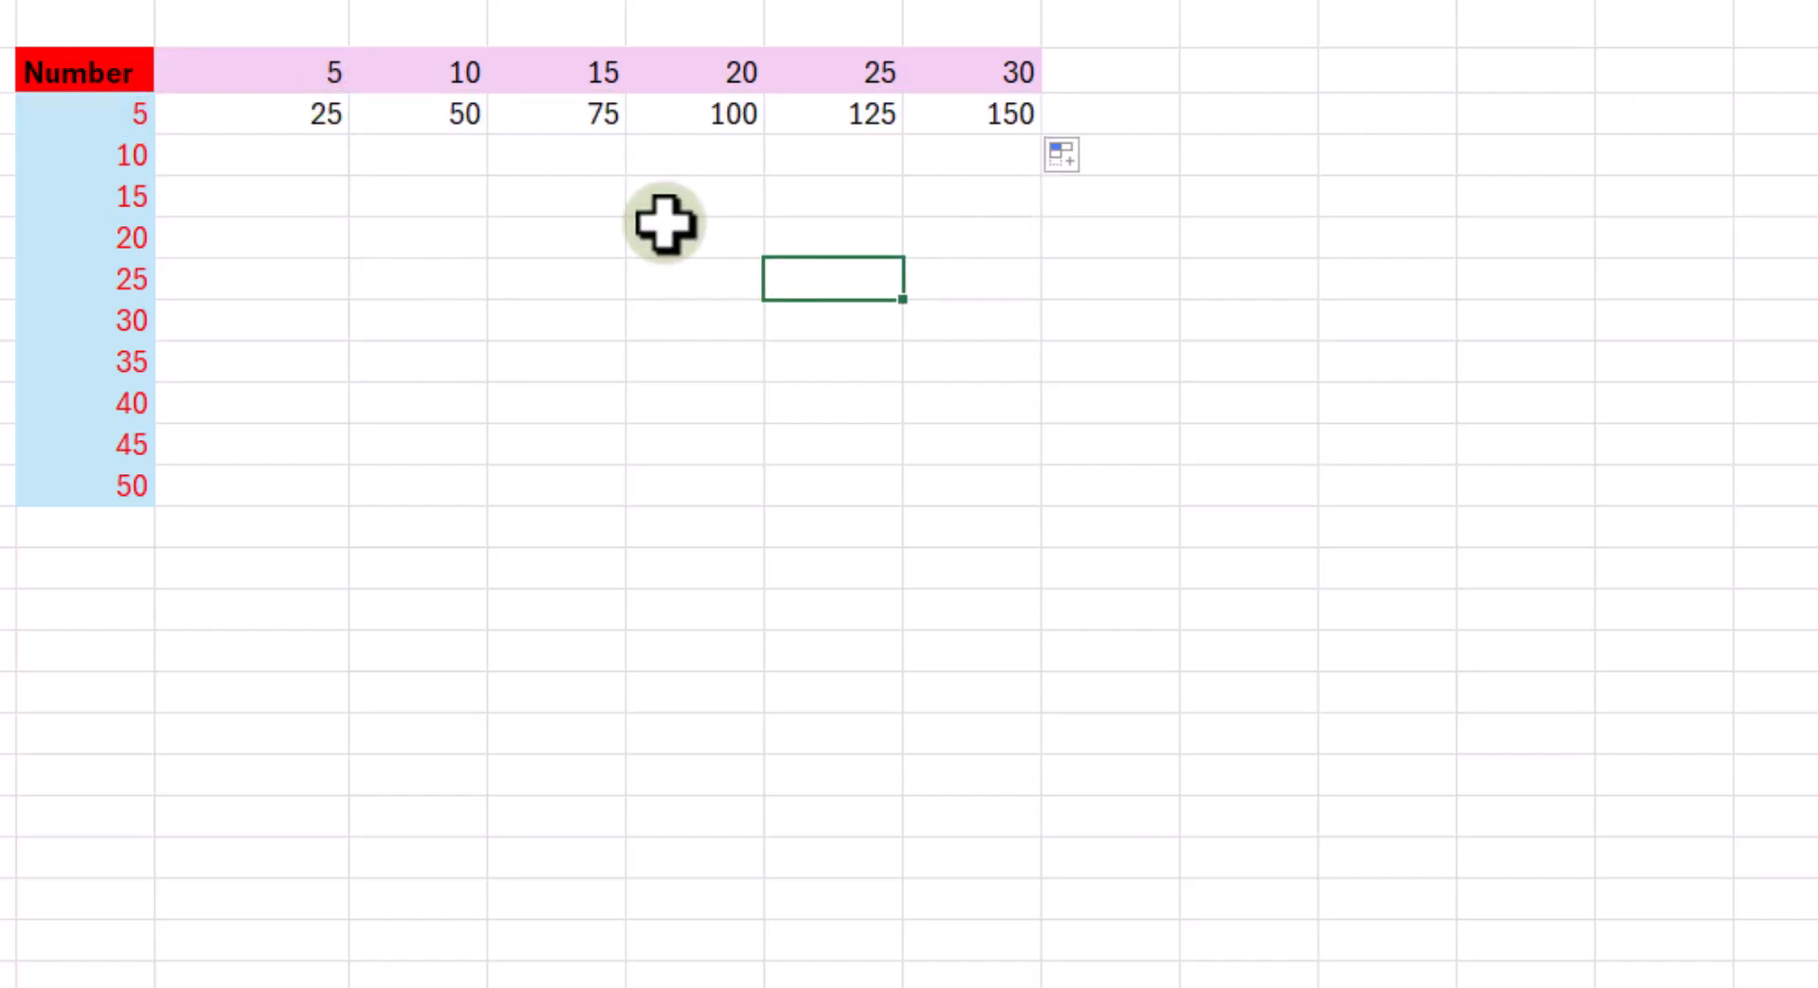
- Check the references in the formulas in H3 and M3
{"action": "double_click", "coordinate": [330, 119]}
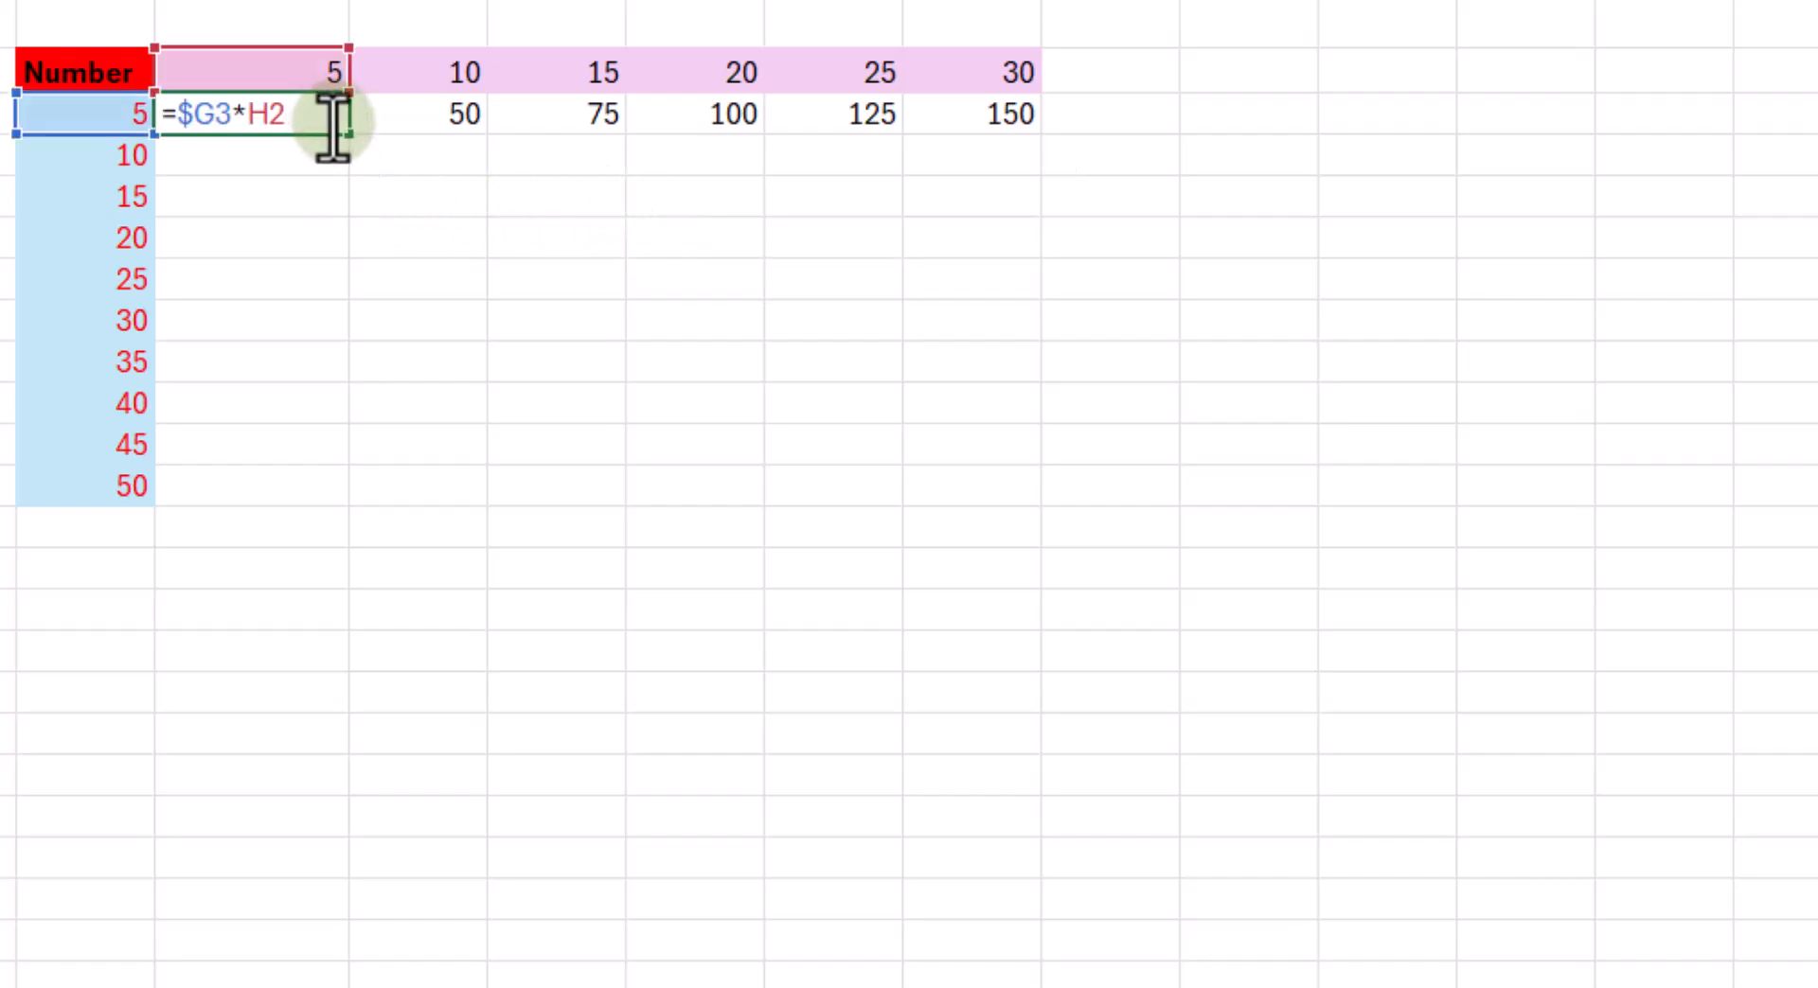
{"action": "key", "text": "Return"}
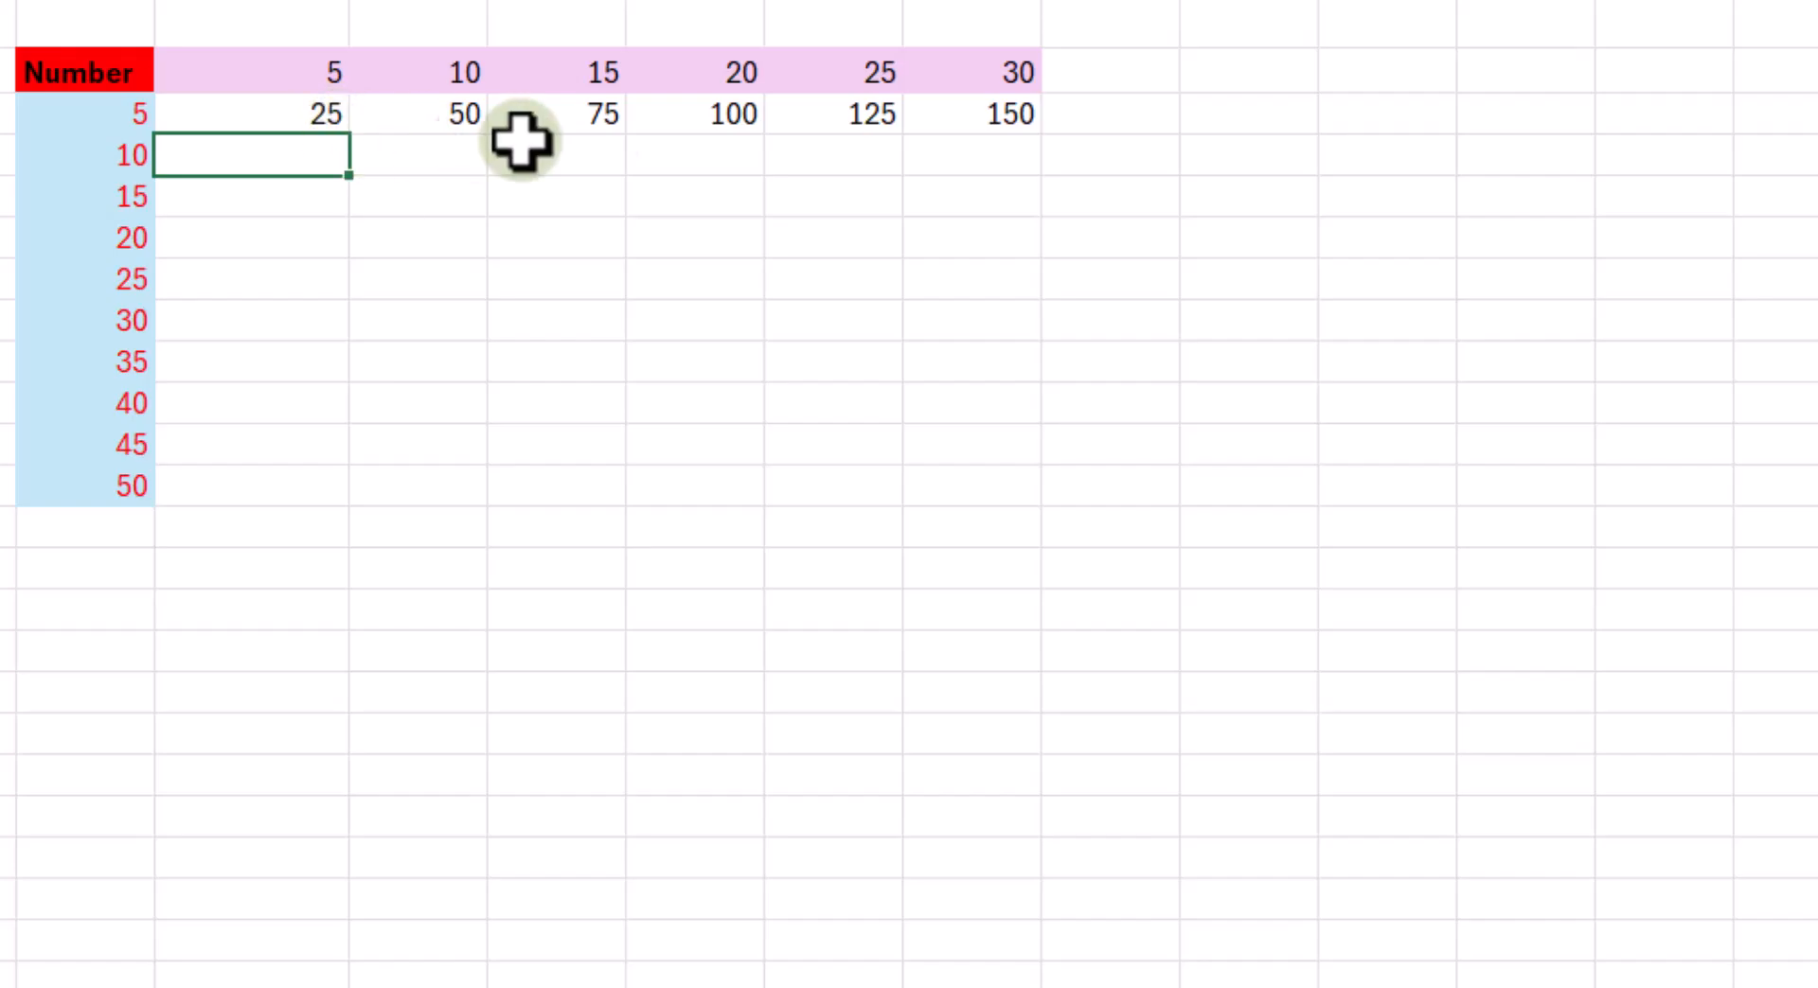
{"action": "double_click", "coordinate": [994, 123]}
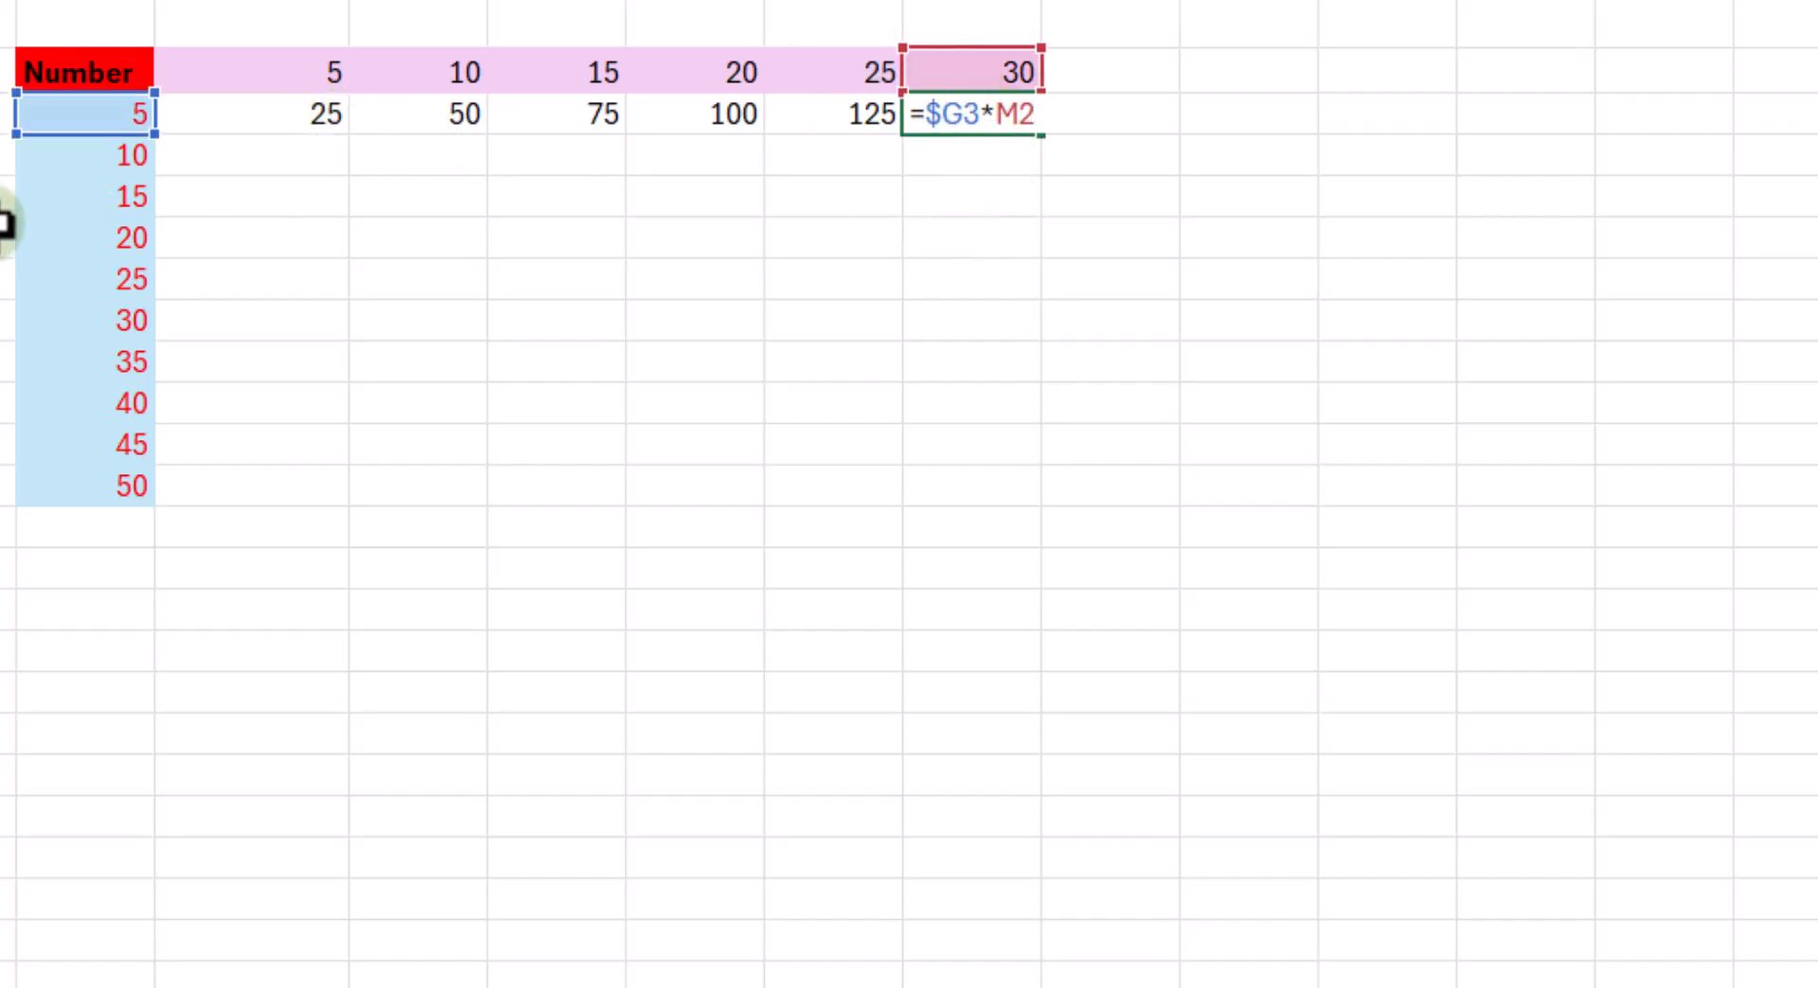
{"action": "key", "text": "Escape"}
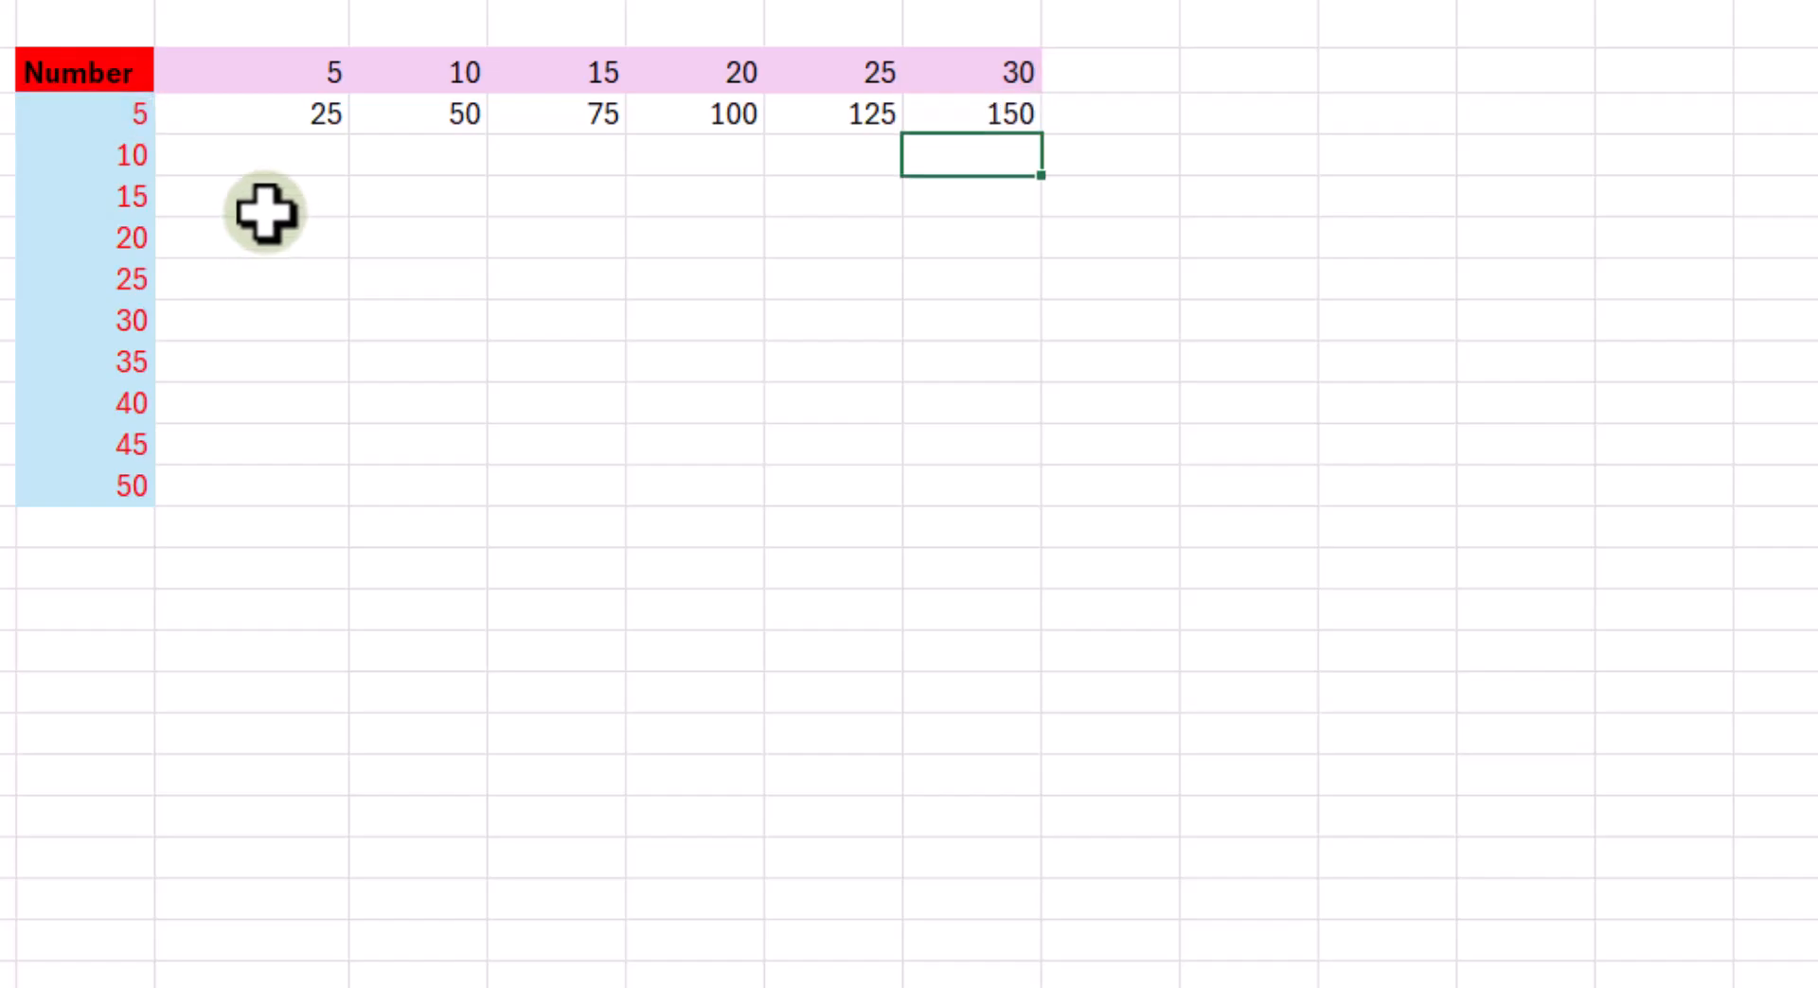
- Fill the H3:M3 formulas down through row 12 of the Number grid
{"action": "left_click", "coordinate": [277, 106]}
{"action": "left_click_drag", "start_coordinate": [278, 106], "coordinate": [1067, 498]}
{"action": "left_click", "coordinate": [706, 355]}
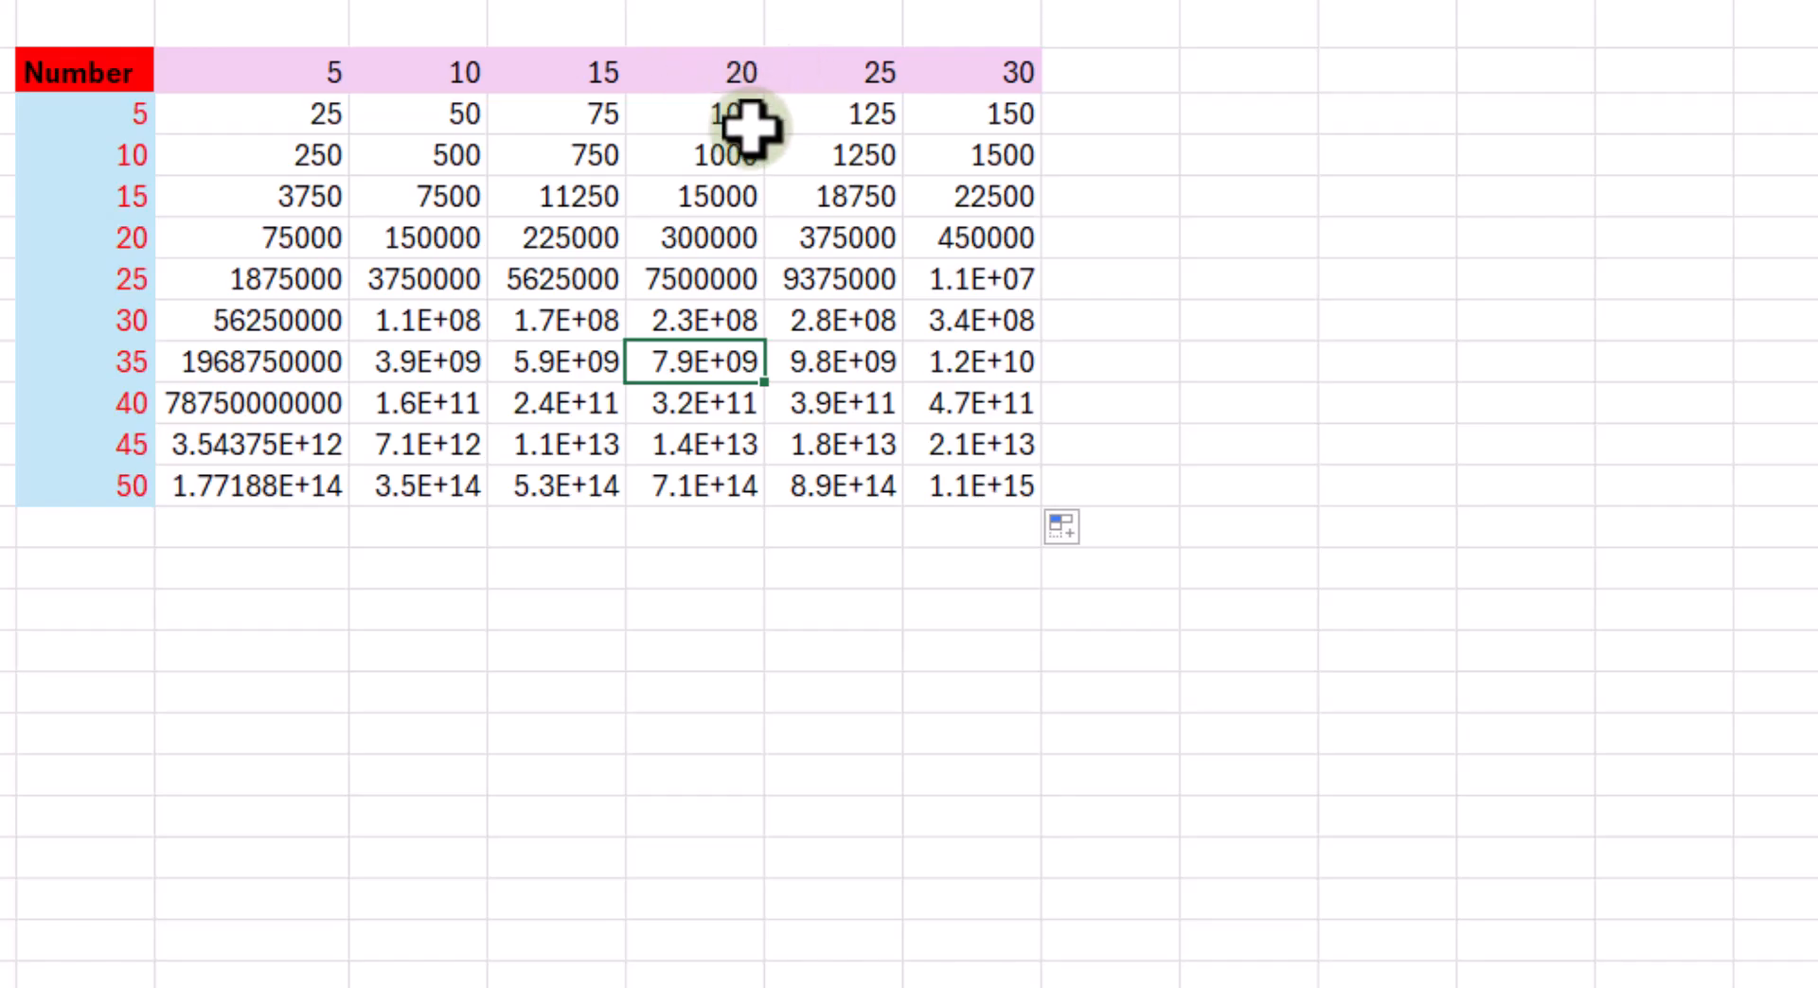
- Inspect the copied formula in K5, looking at its second, unlocked reference
{"action": "left_click", "coordinate": [715, 202]}
{"action": "double_click", "coordinate": [715, 202]}
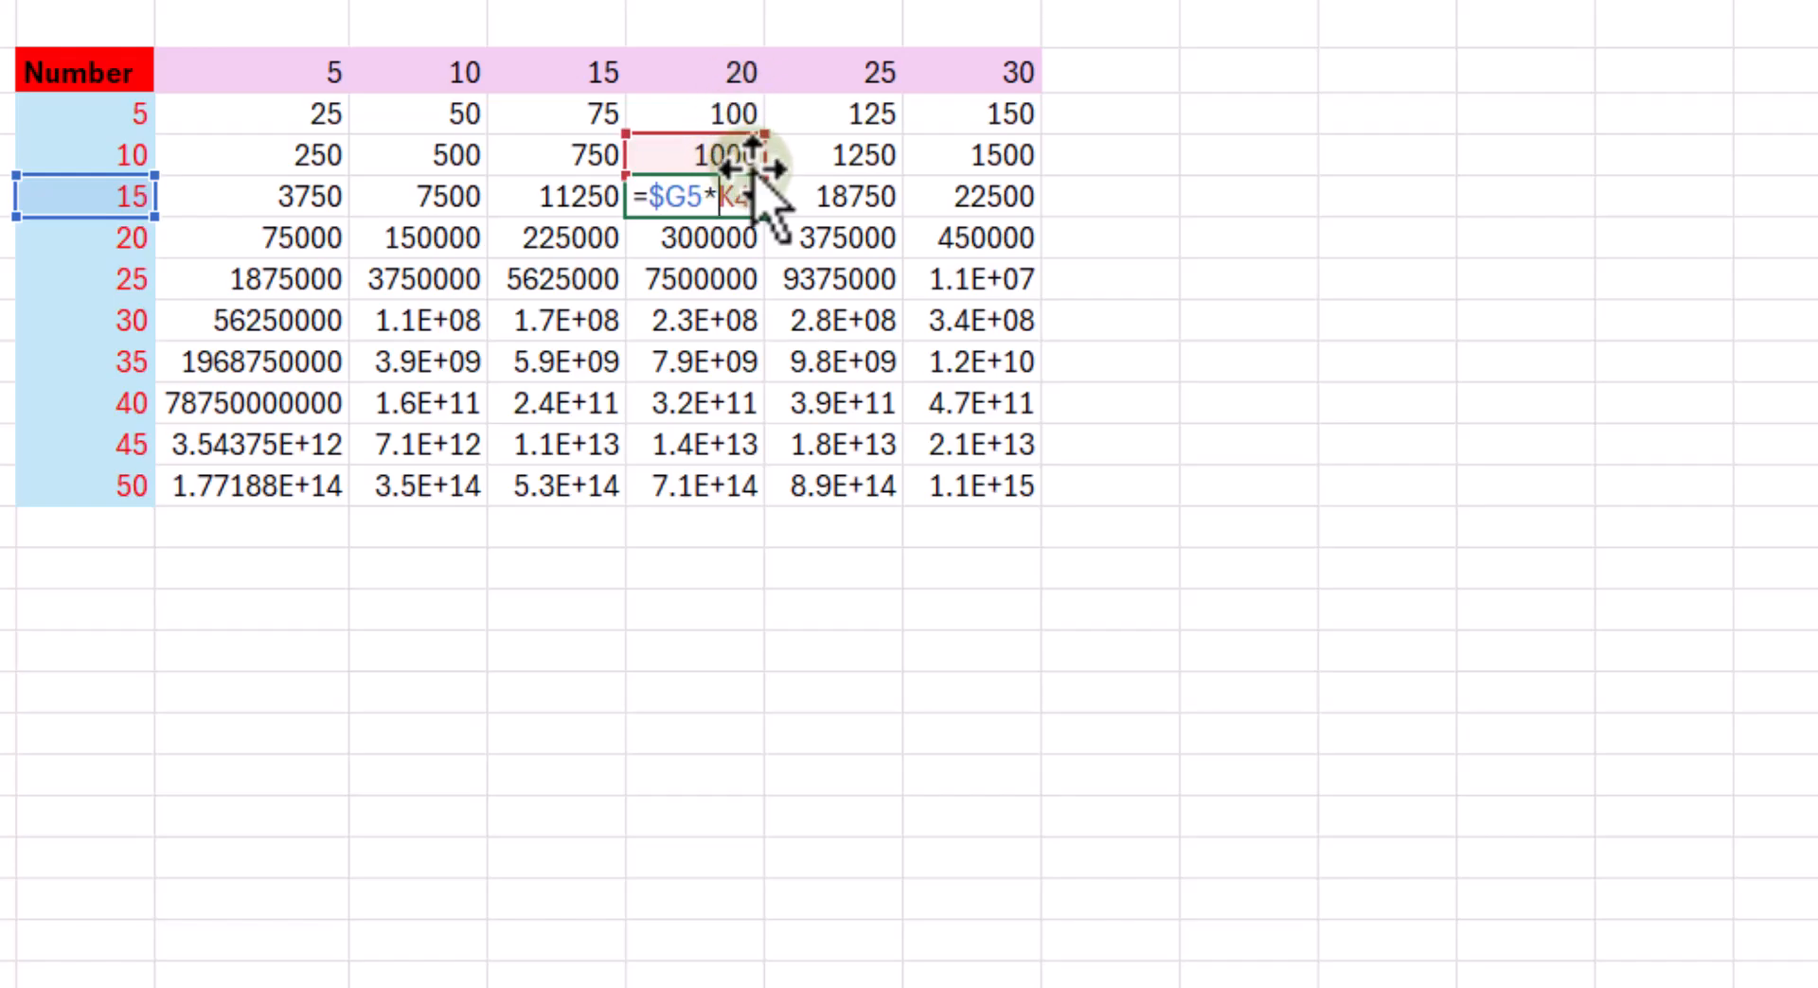
{"action": "double_click", "coordinate": [753, 200]}
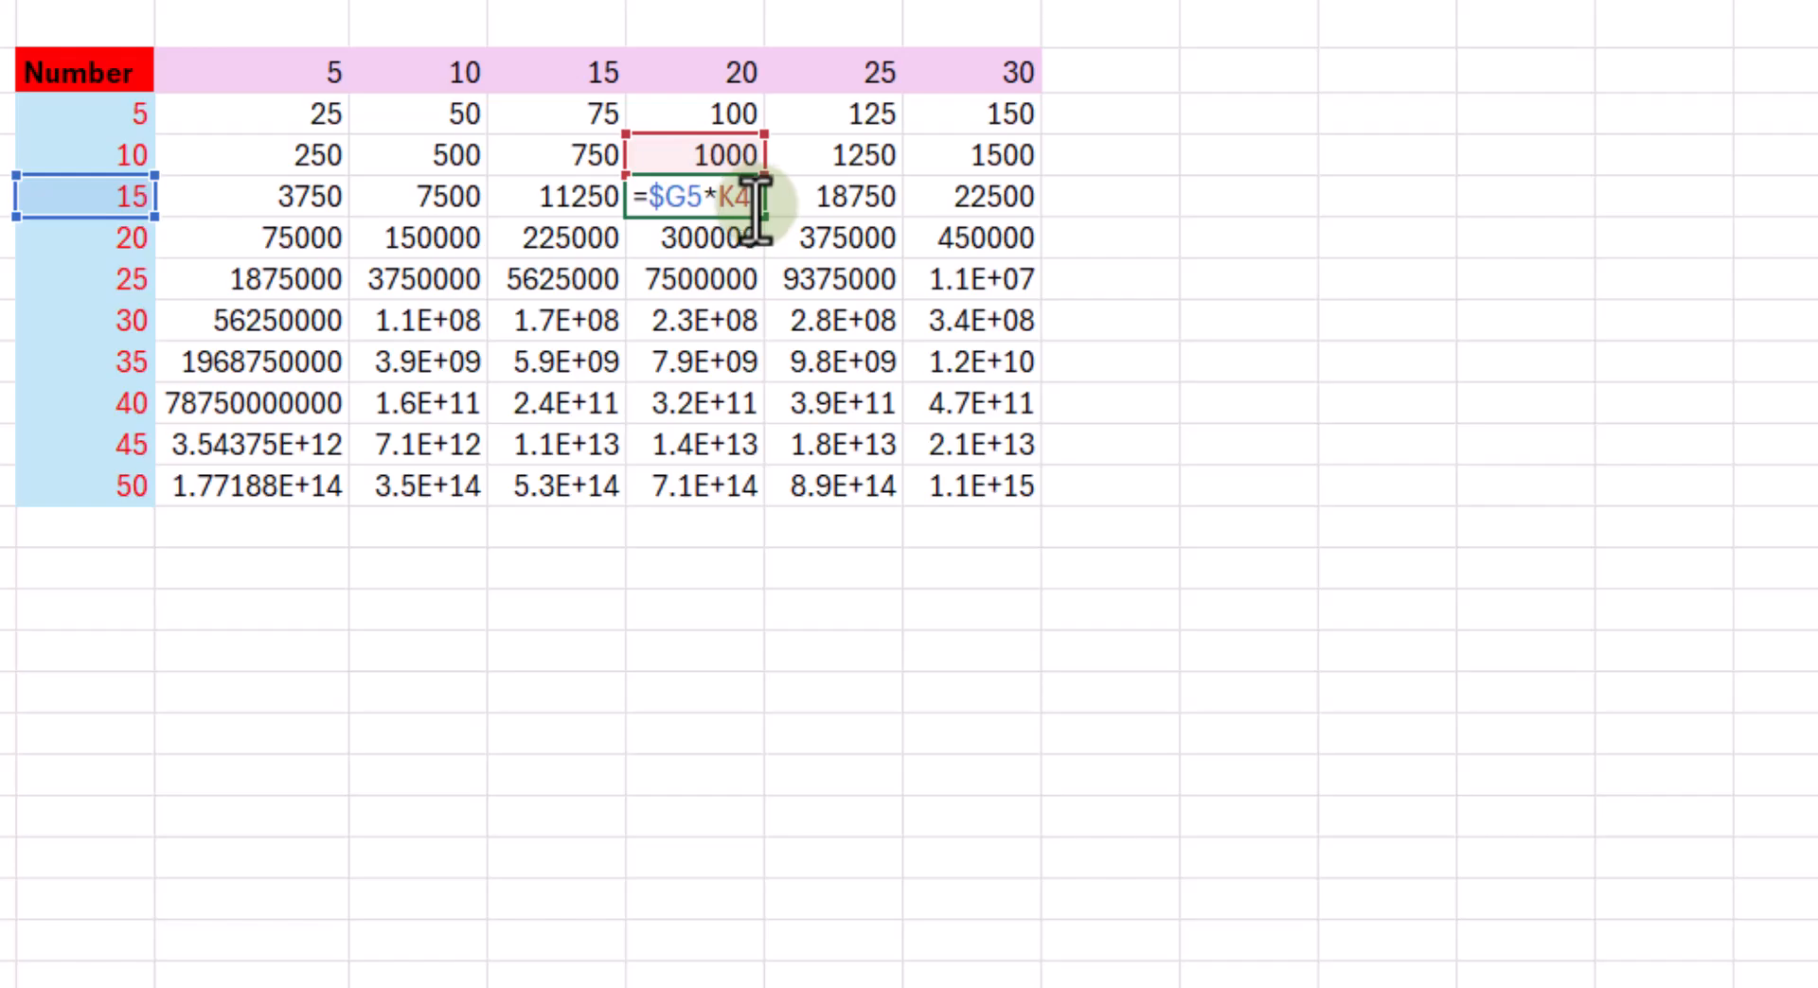
{"action": "key", "text": "ctrl+Return"}
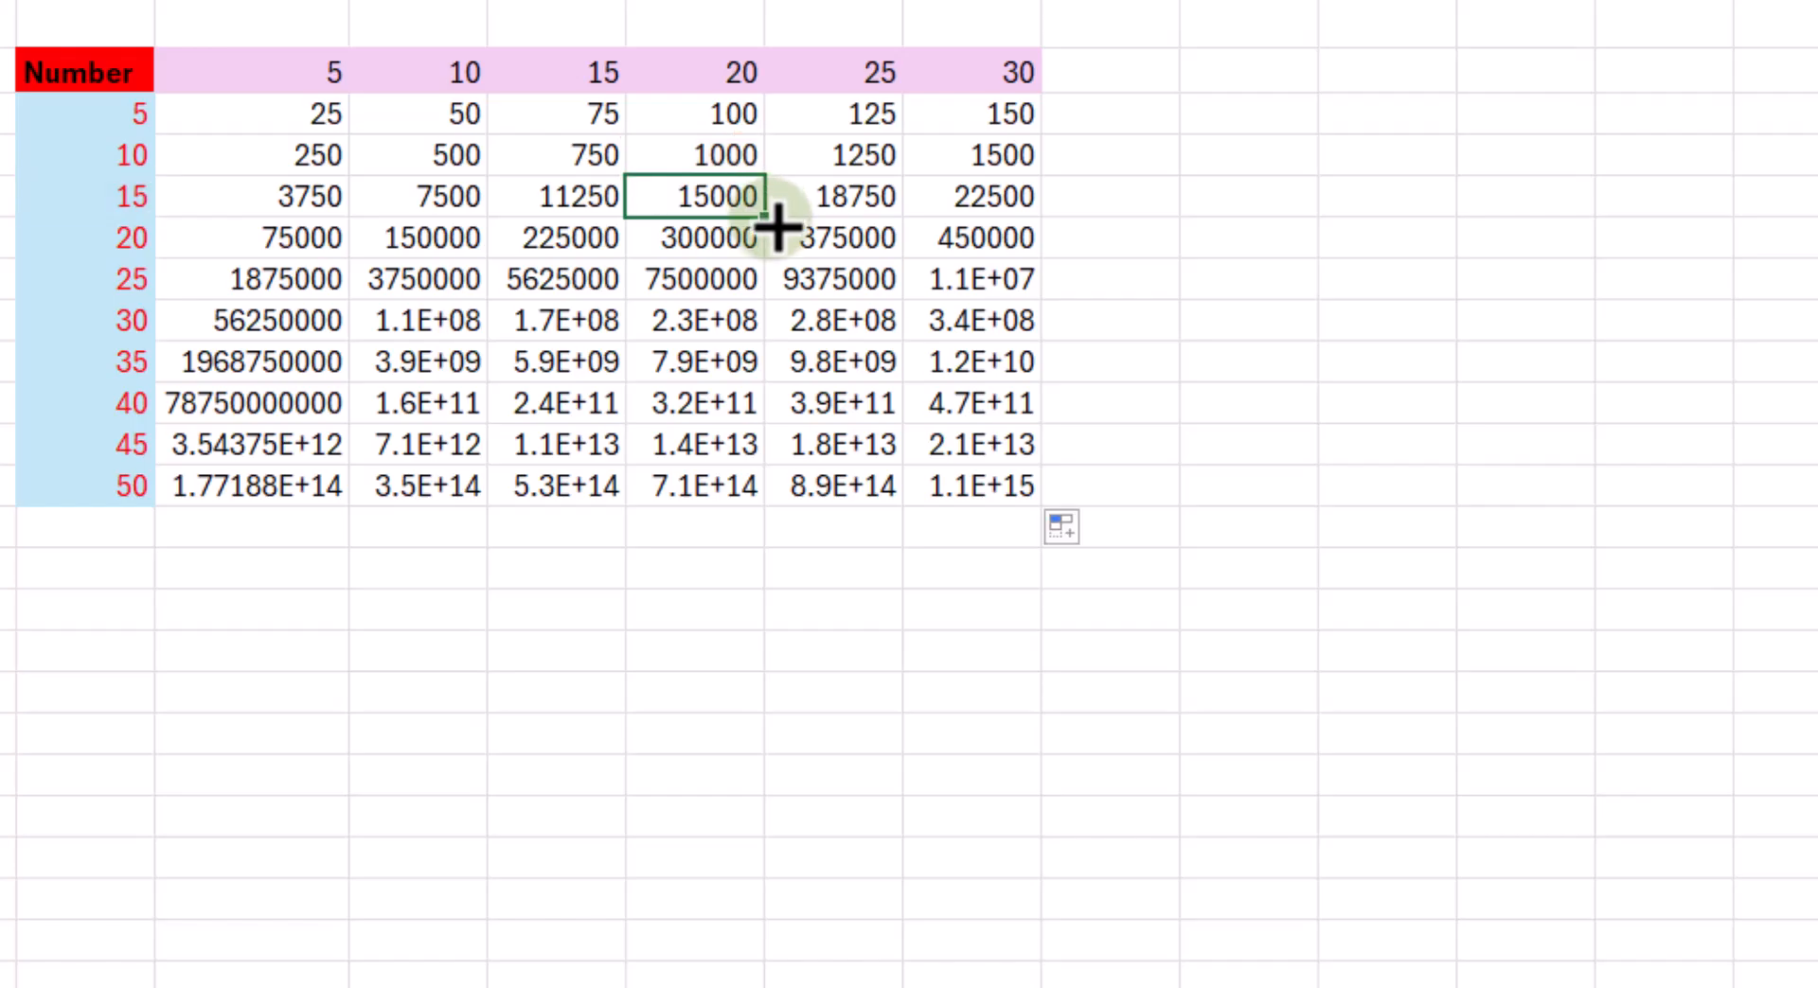
- Clear the column-locked formulas from the Number grid, H3:M12
{"action": "left_click_drag", "start_coordinate": [308, 128], "coordinate": [950, 465]}
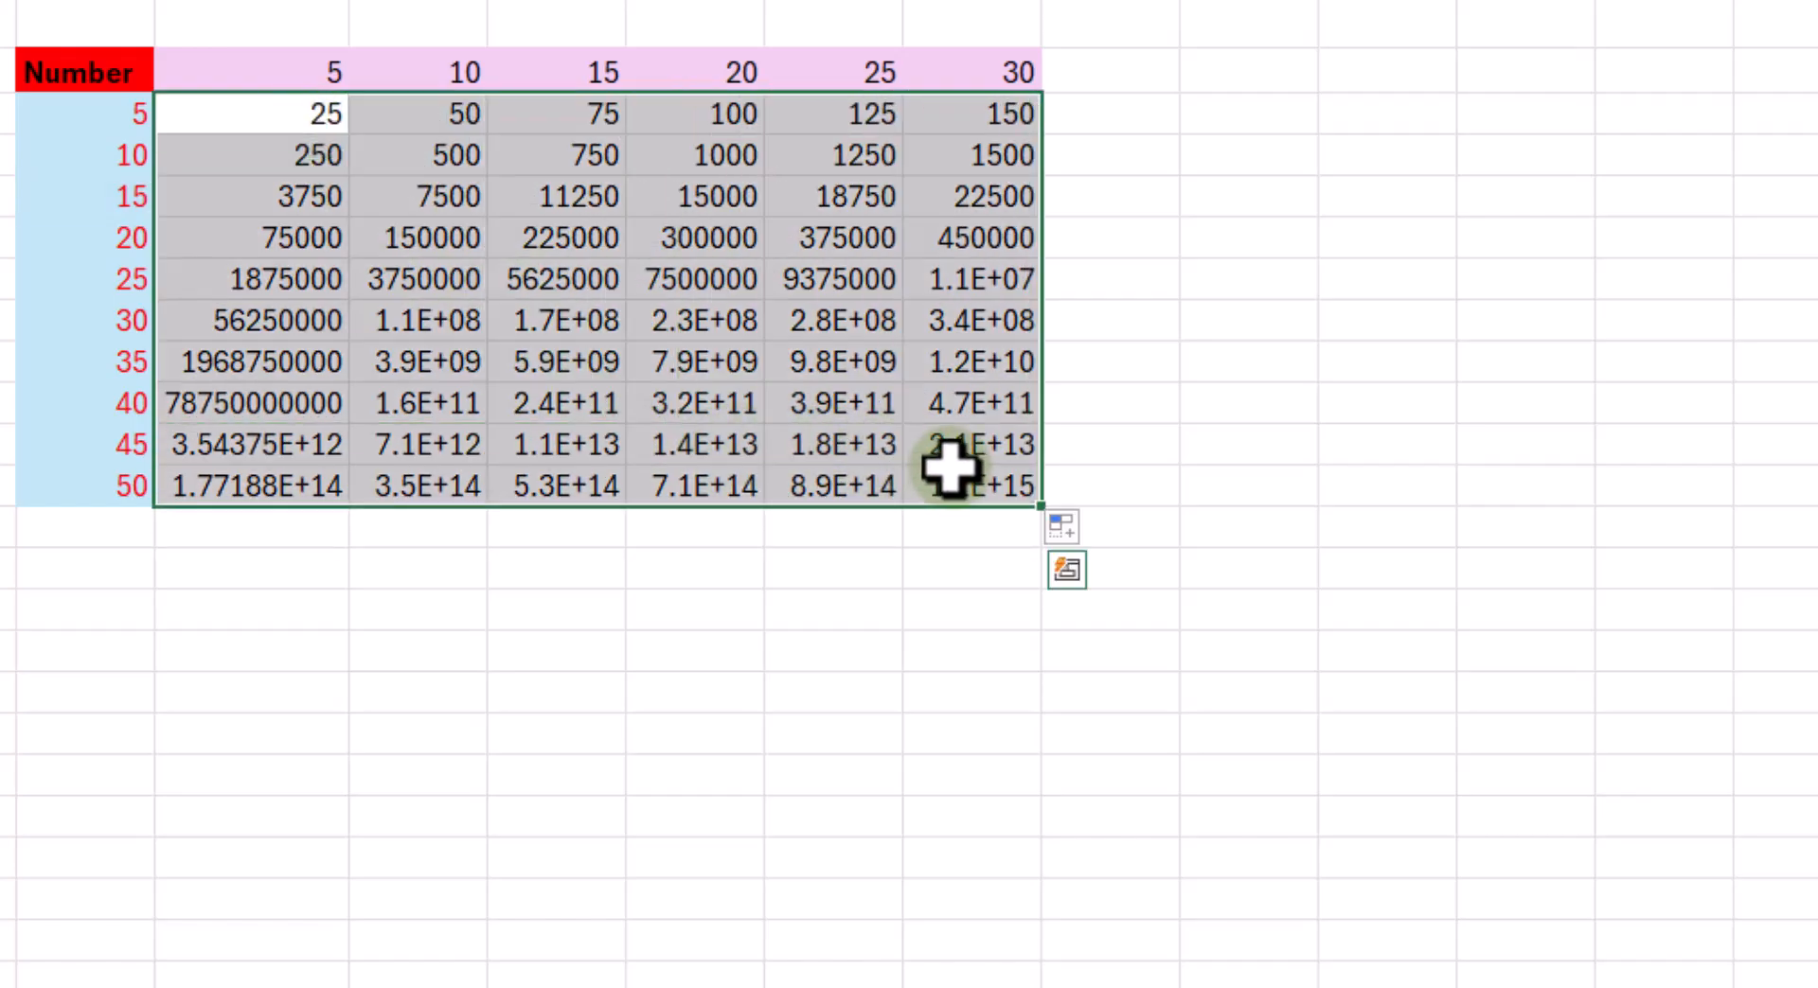
{"action": "key", "text": "Delete"}
{"action": "left_click", "coordinate": [624, 252]}
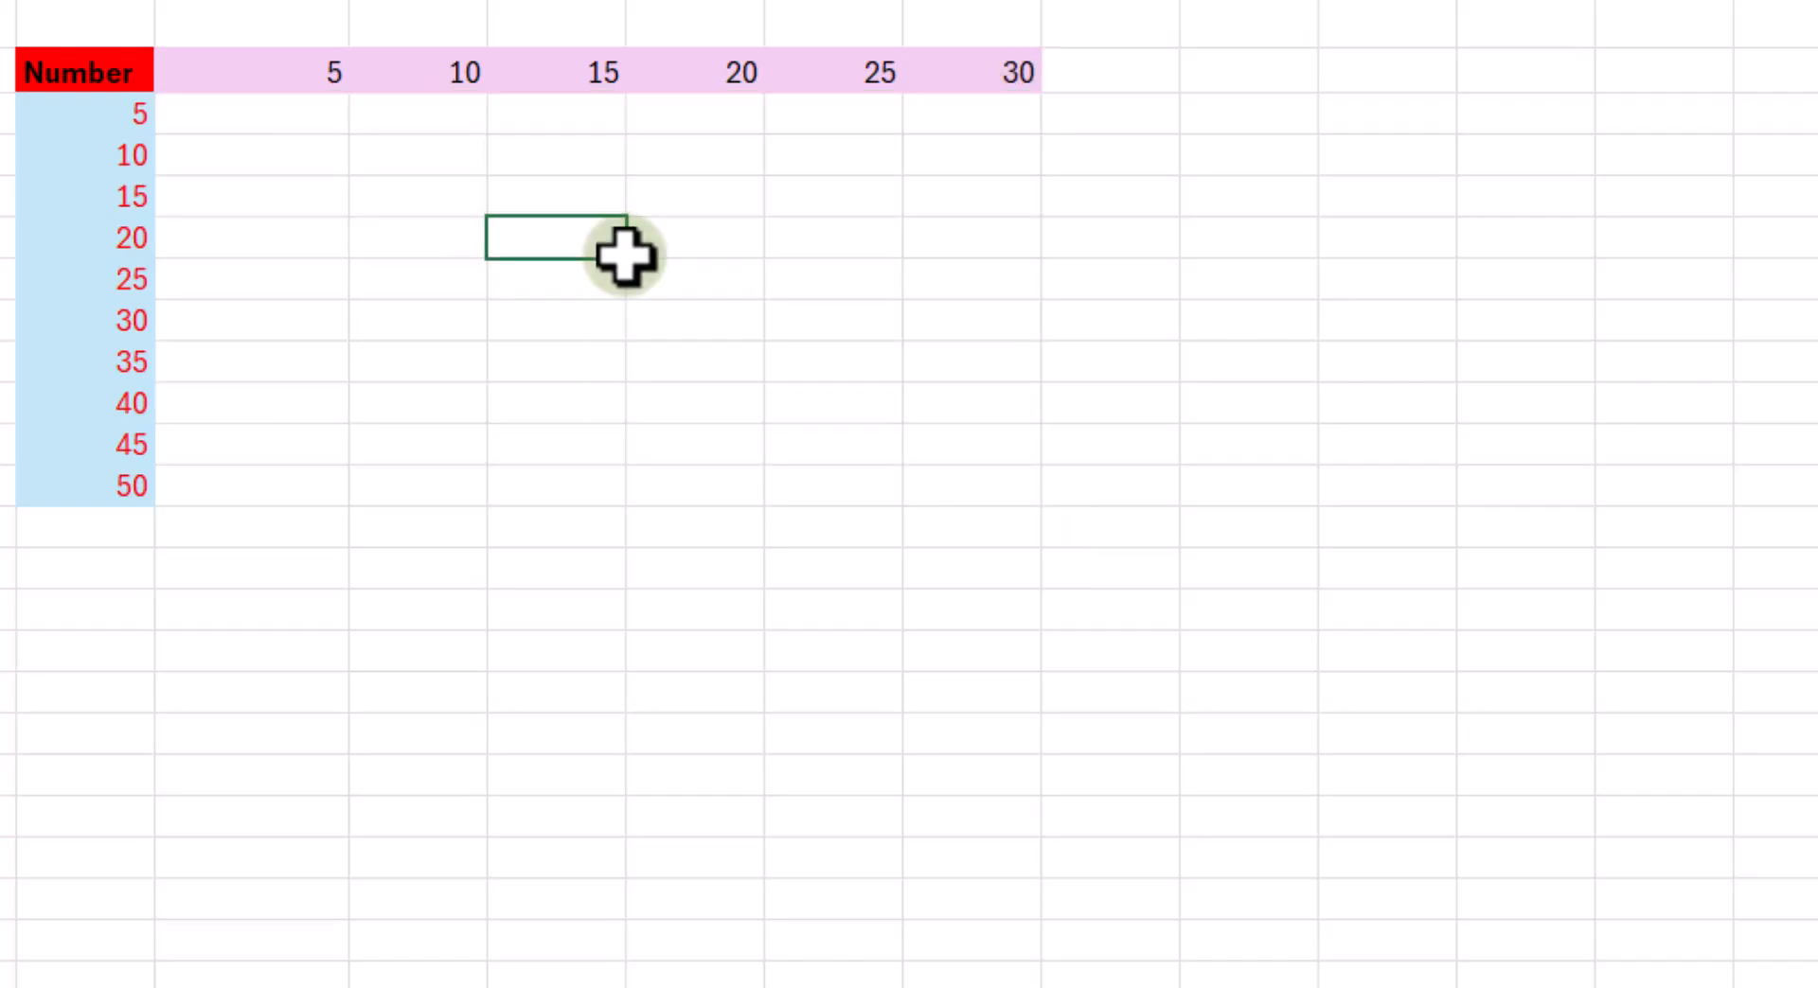
- Enter the formula =G3*H$2 in H3, locking only row 2 and leaving G3 fully relative
{"action": "left_click", "coordinate": [292, 109]}
{"action": "type", "text": "="}
{"action": "left_click", "coordinate": [123, 121]}
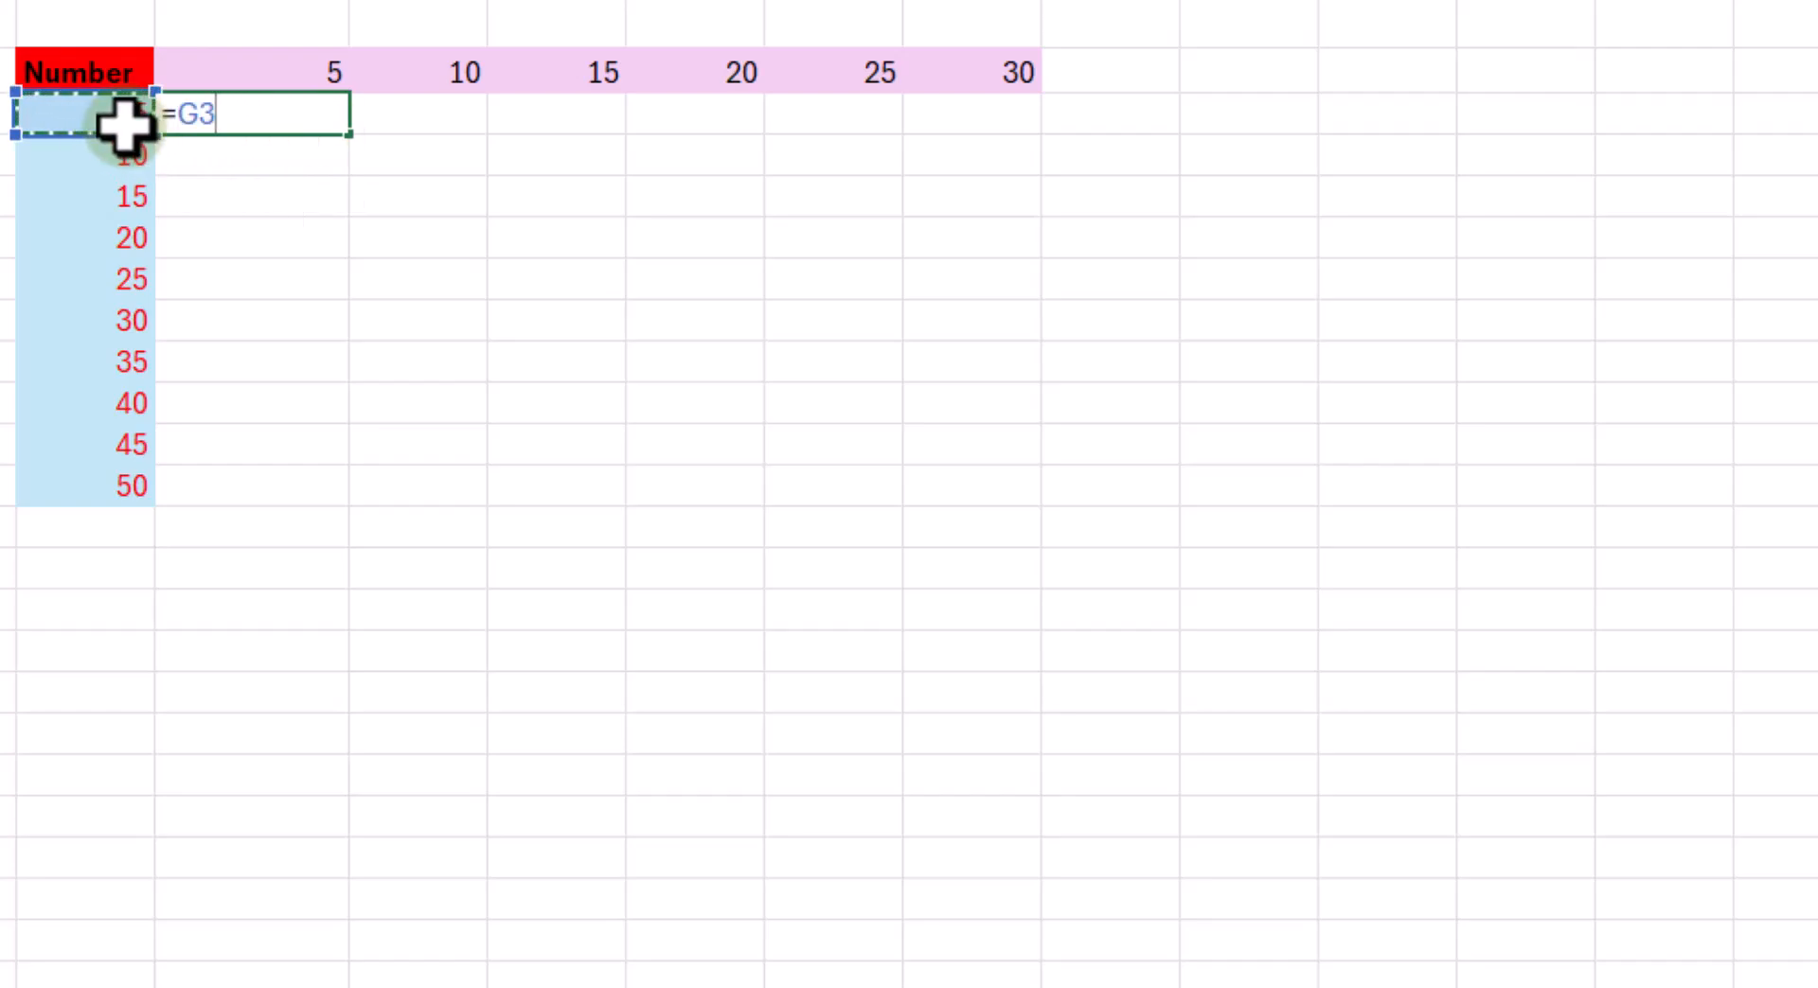
{"action": "type", "text": "*"}
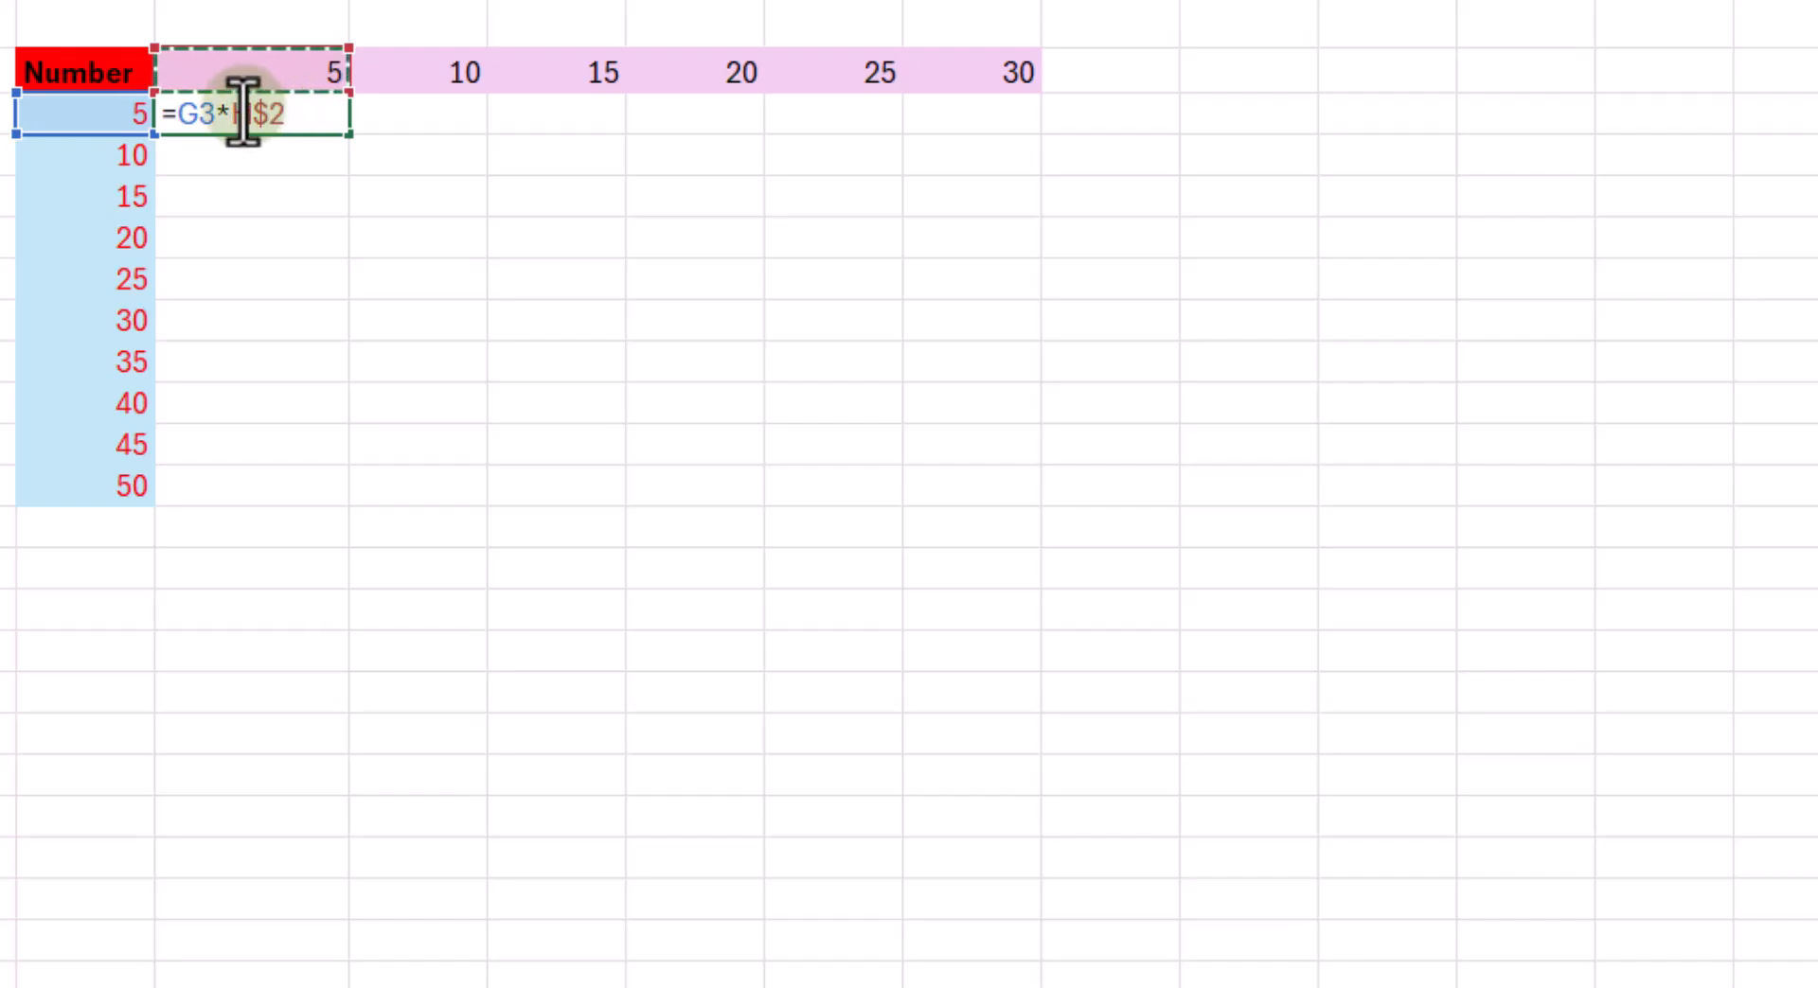
{"action": "key", "text": "Return"}
- Fill the formula from H3 down to H12 and across to M12, and check the copied formula in I10
{"action": "left_click", "coordinate": [303, 113]}
{"action": "left_click_drag", "start_coordinate": [350, 134], "coordinate": [339, 523]}
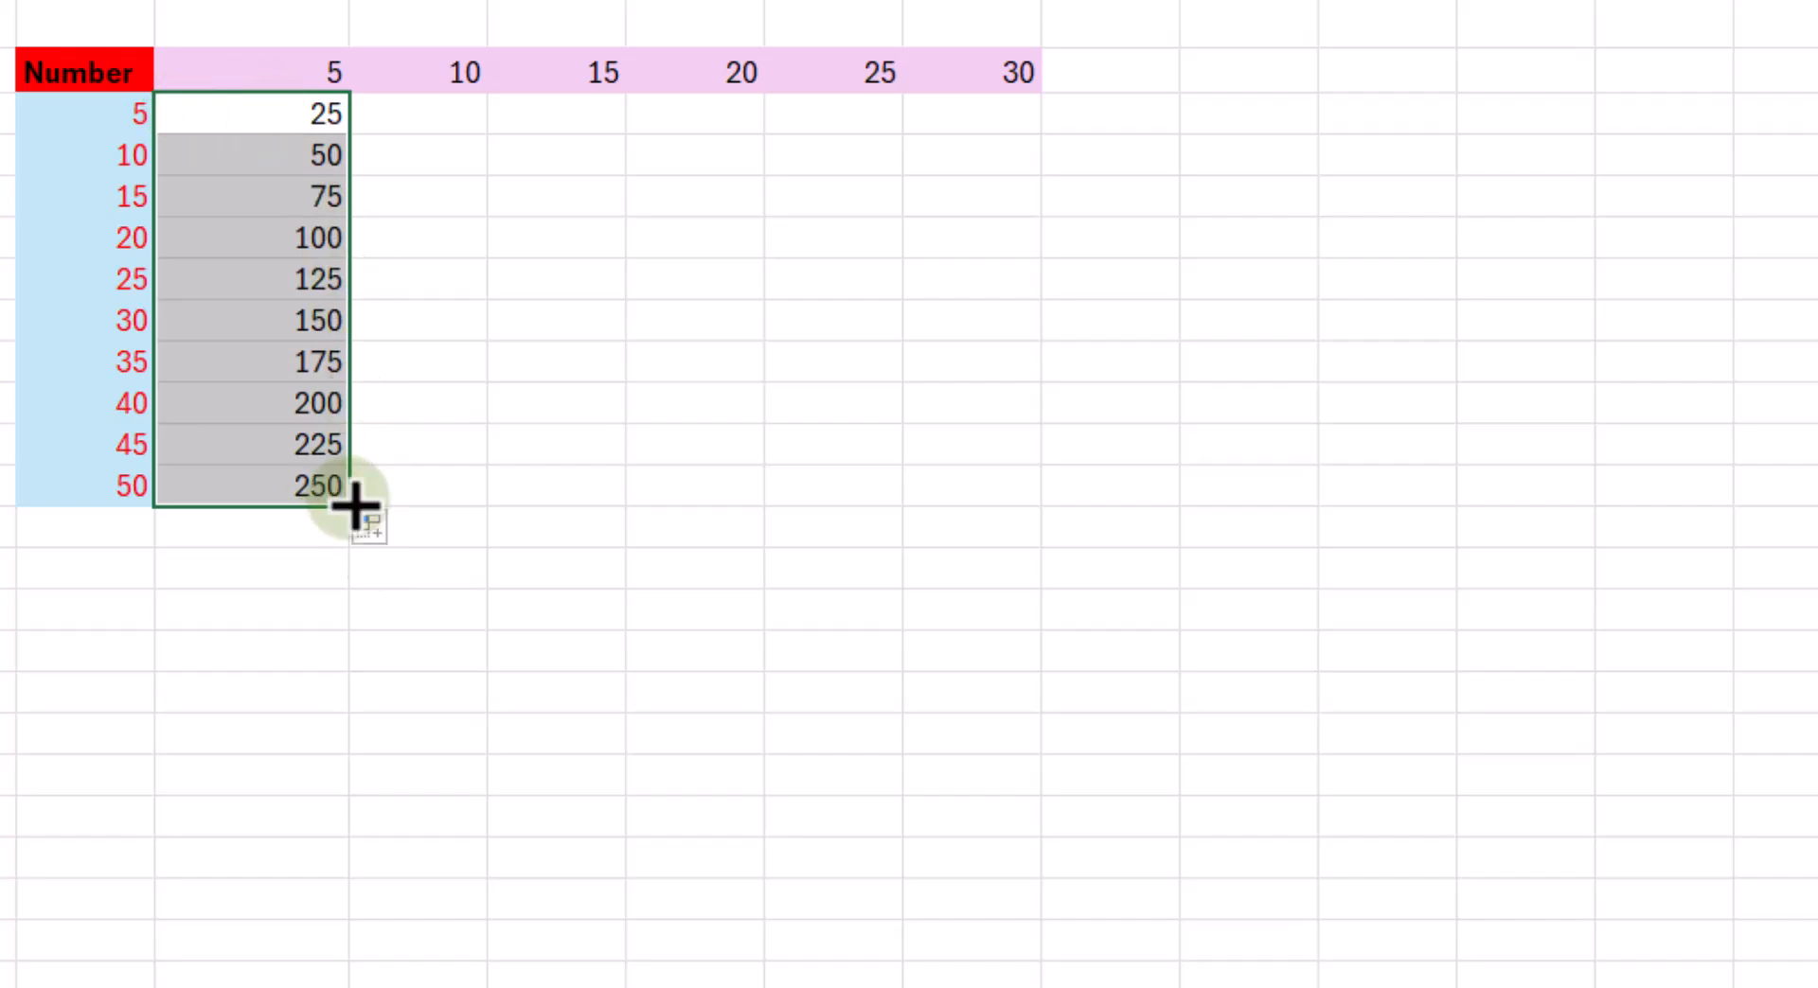
{"action": "left_click_drag", "start_coordinate": [348, 508], "coordinate": [1065, 487]}
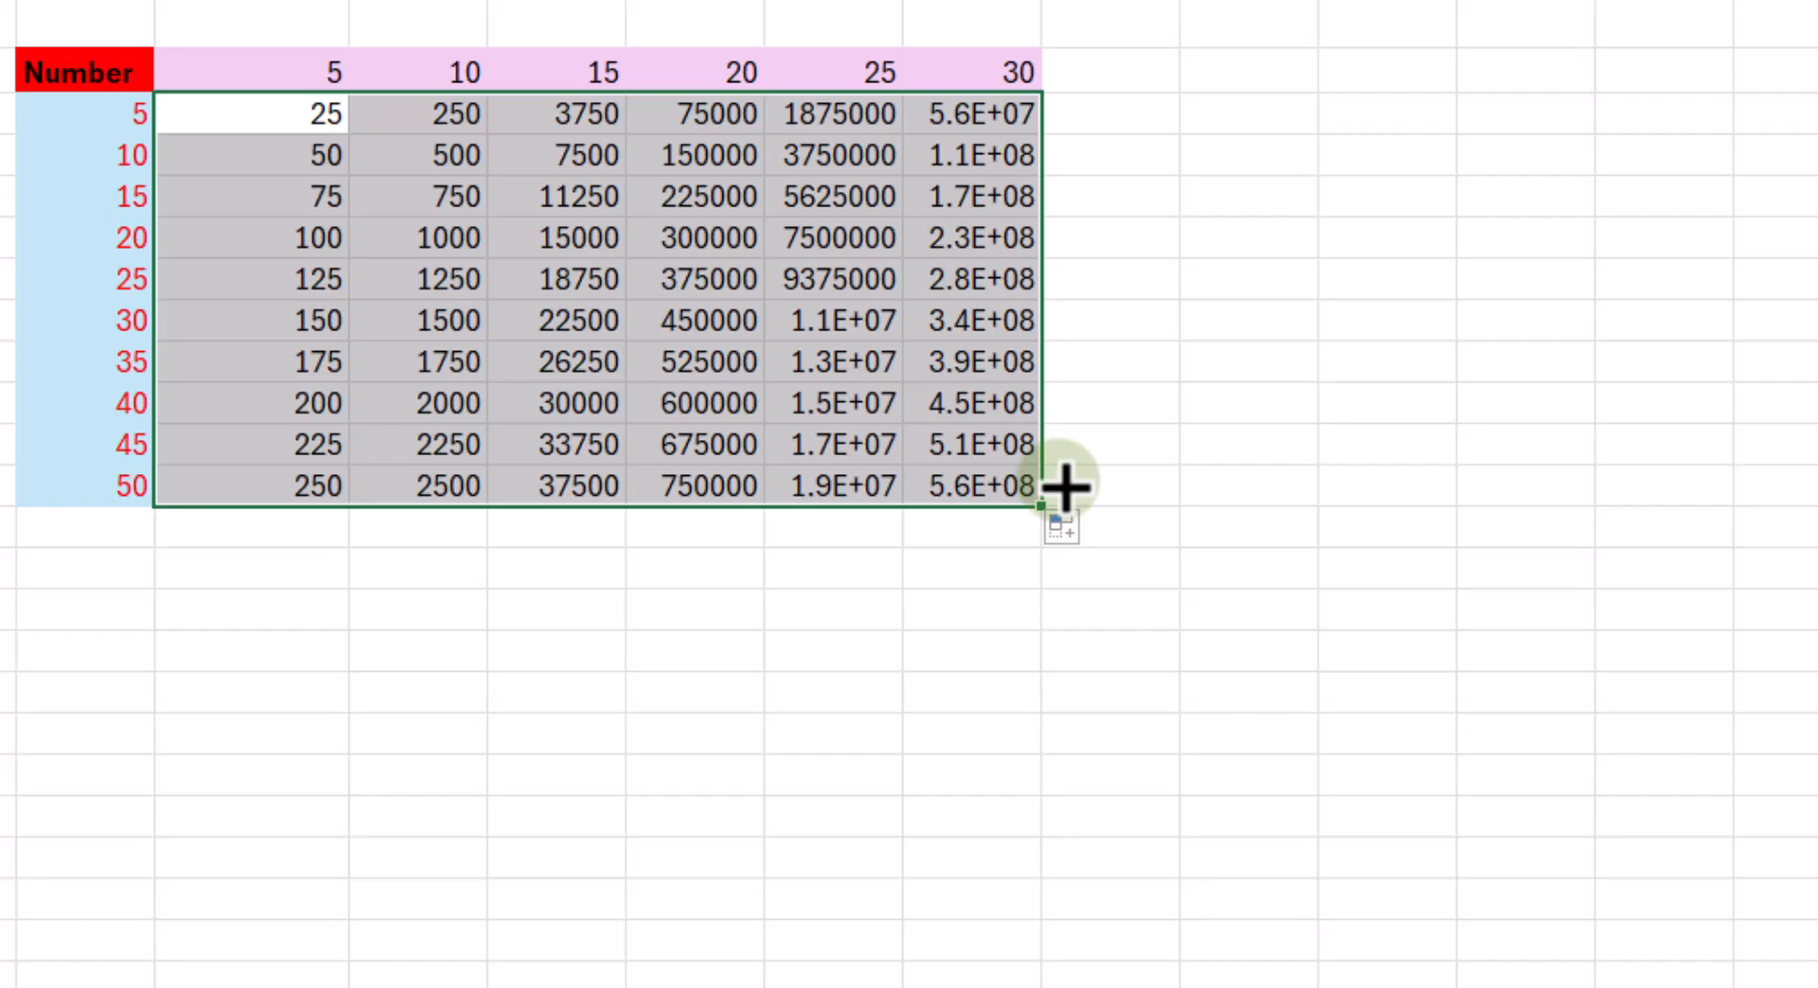
{"action": "double_click", "coordinate": [452, 405]}
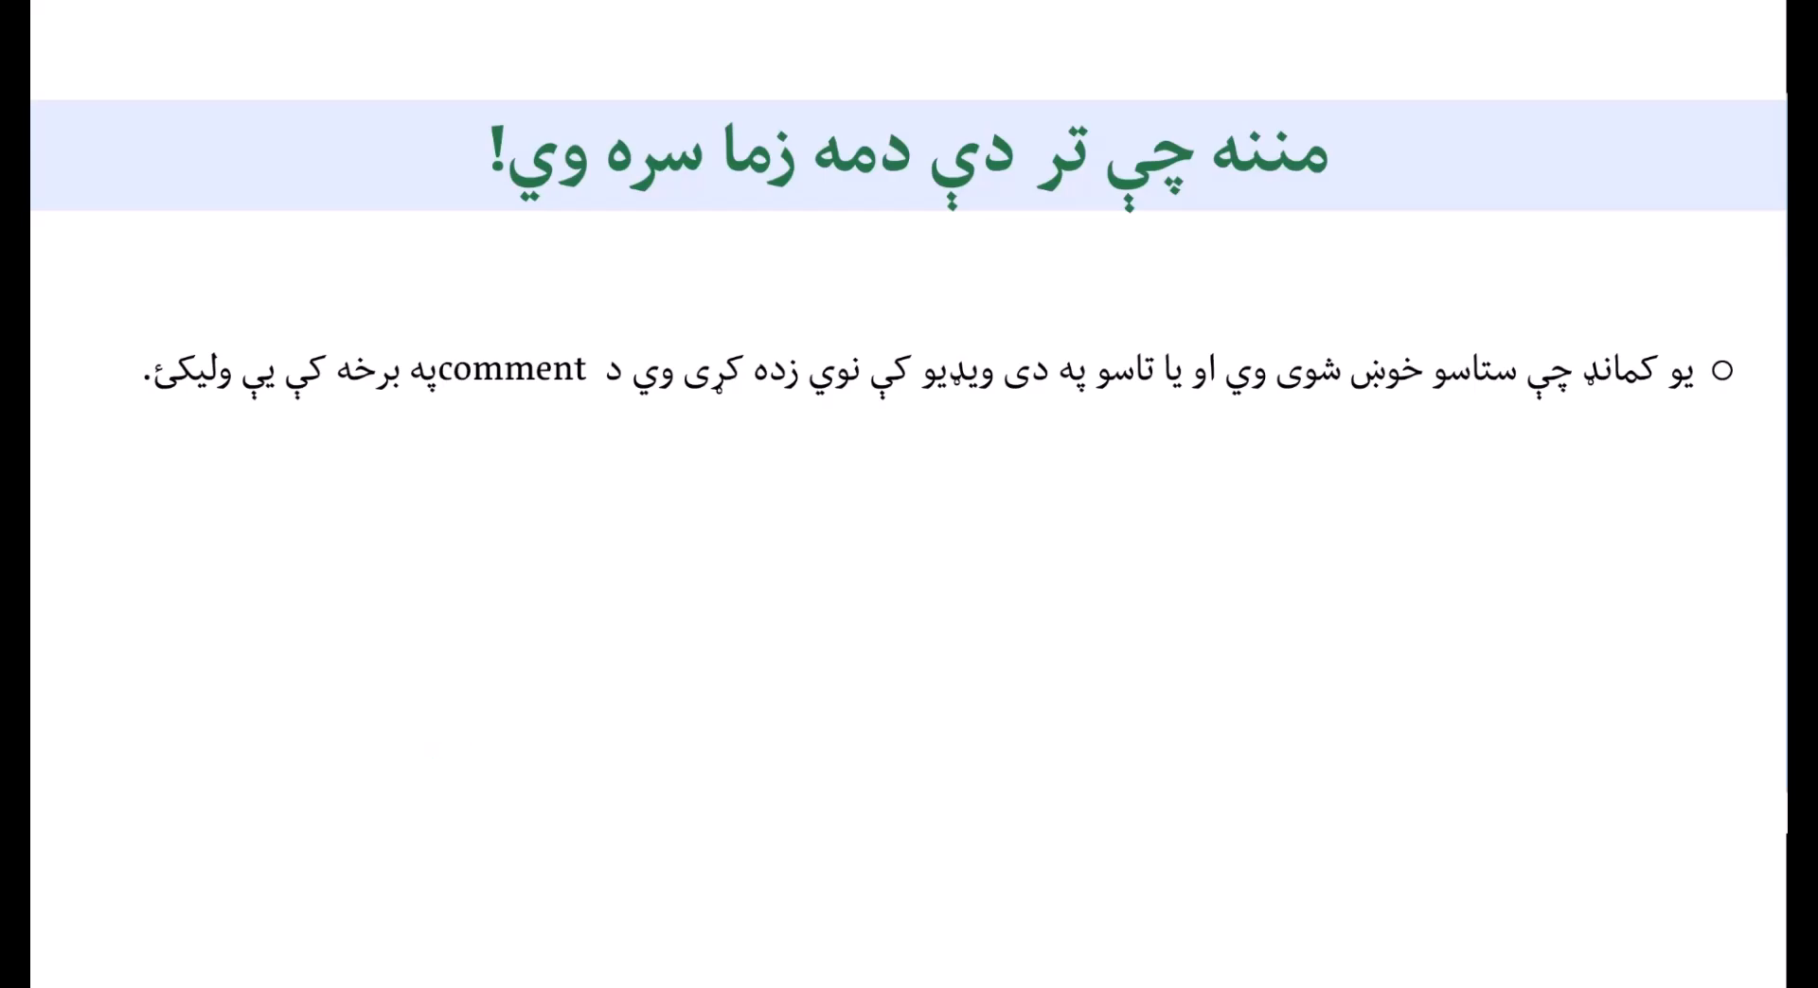
{"action": "left_click", "coordinate": [936, 536]}
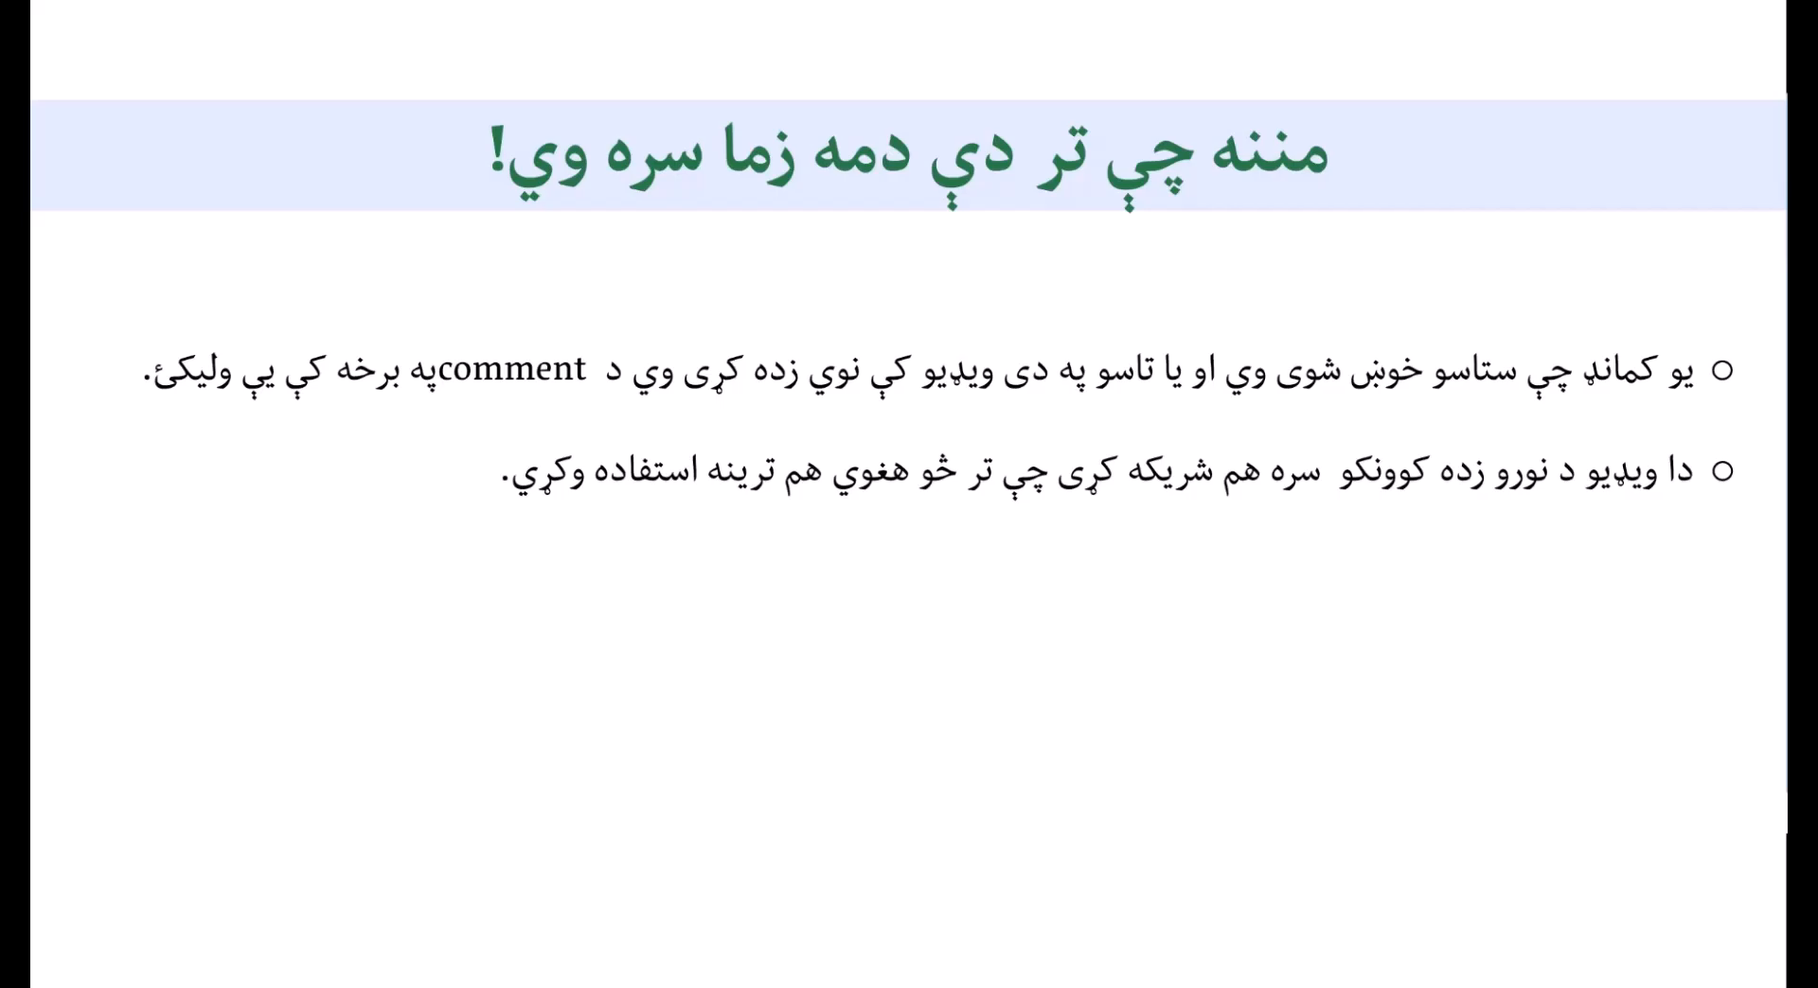
{"action": "left_click", "coordinate": [1214, 576]}
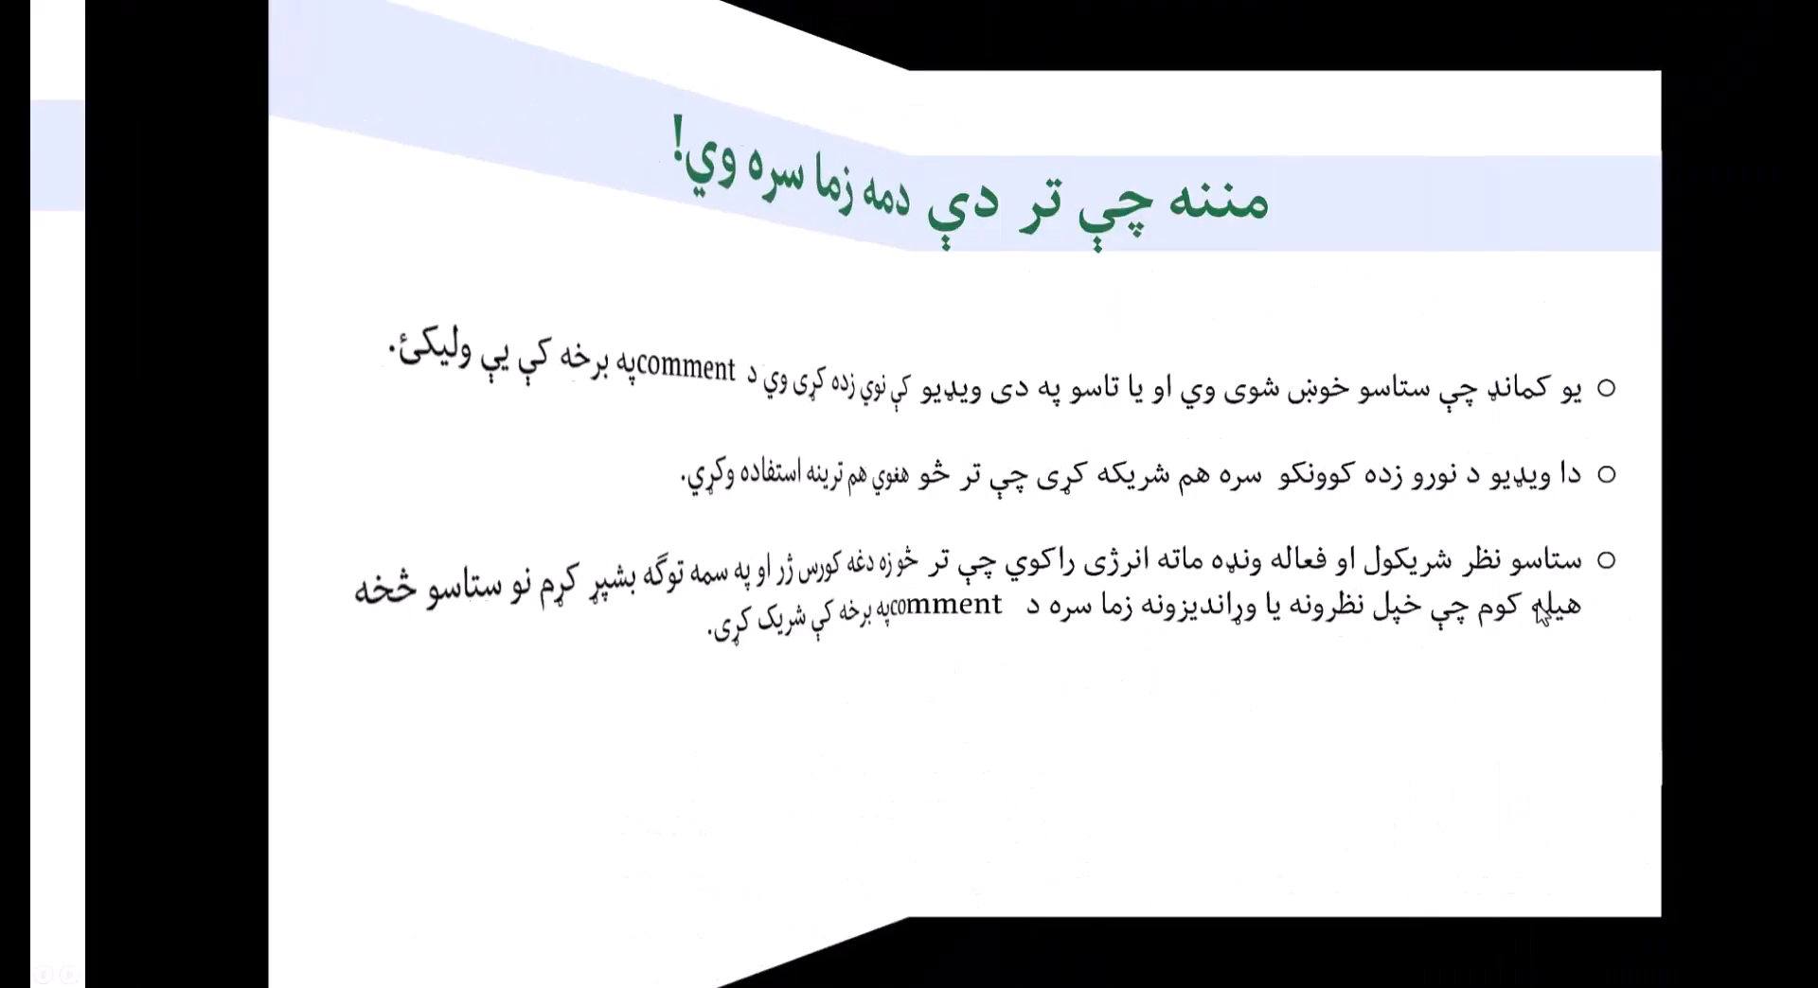